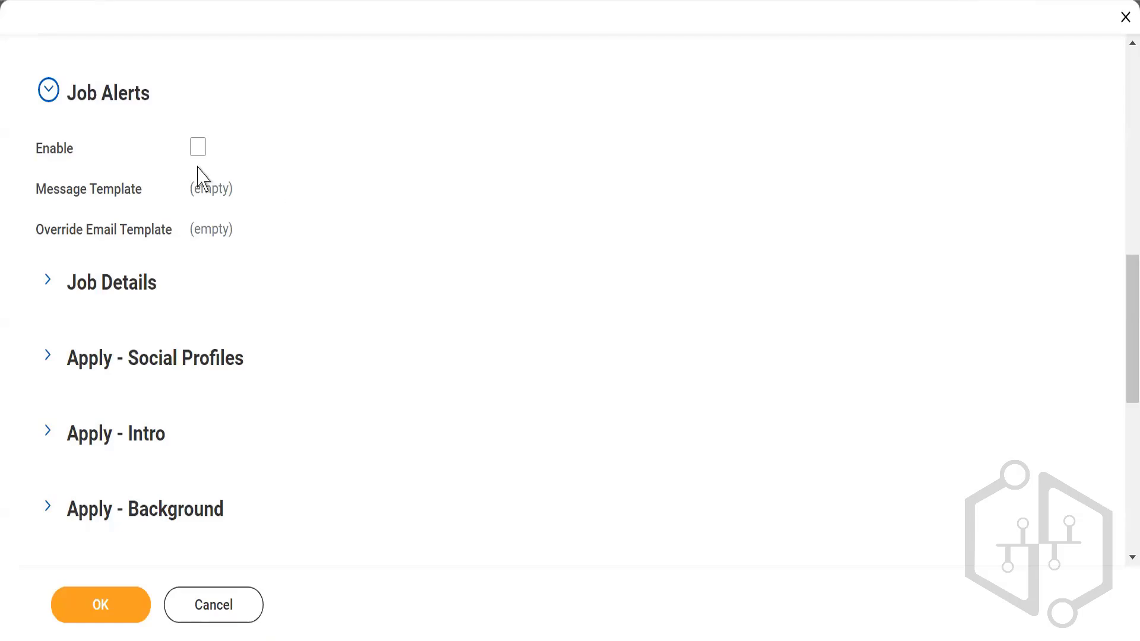
# Enable job alerts for the external career site and open the choices for the message template
pyautogui.click(198, 147)
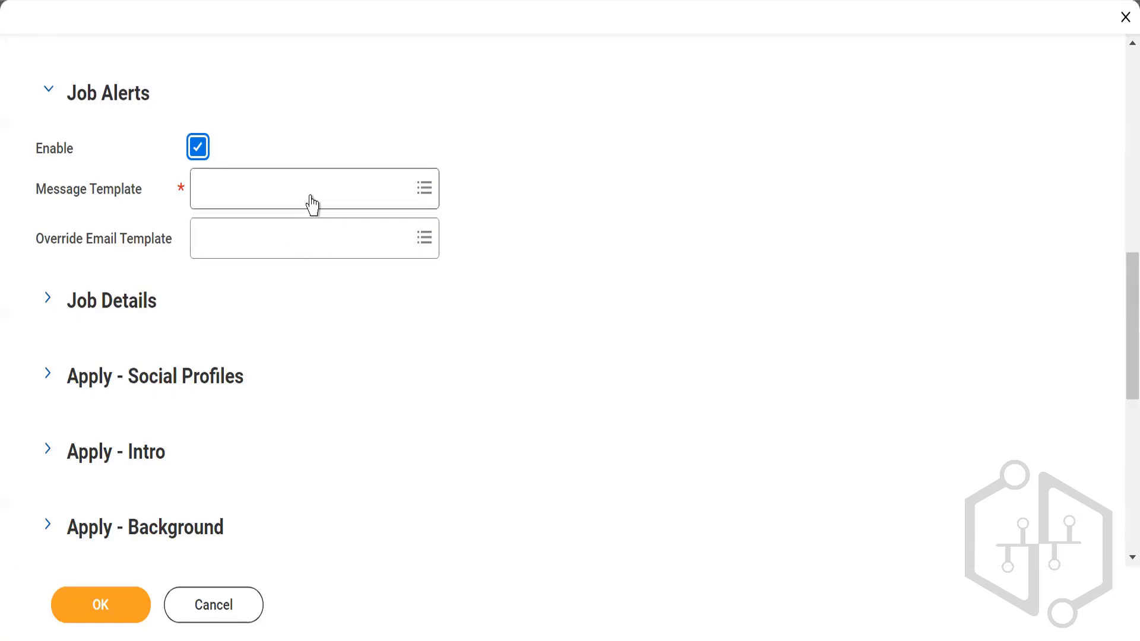
pyautogui.moveTo(308, 202)
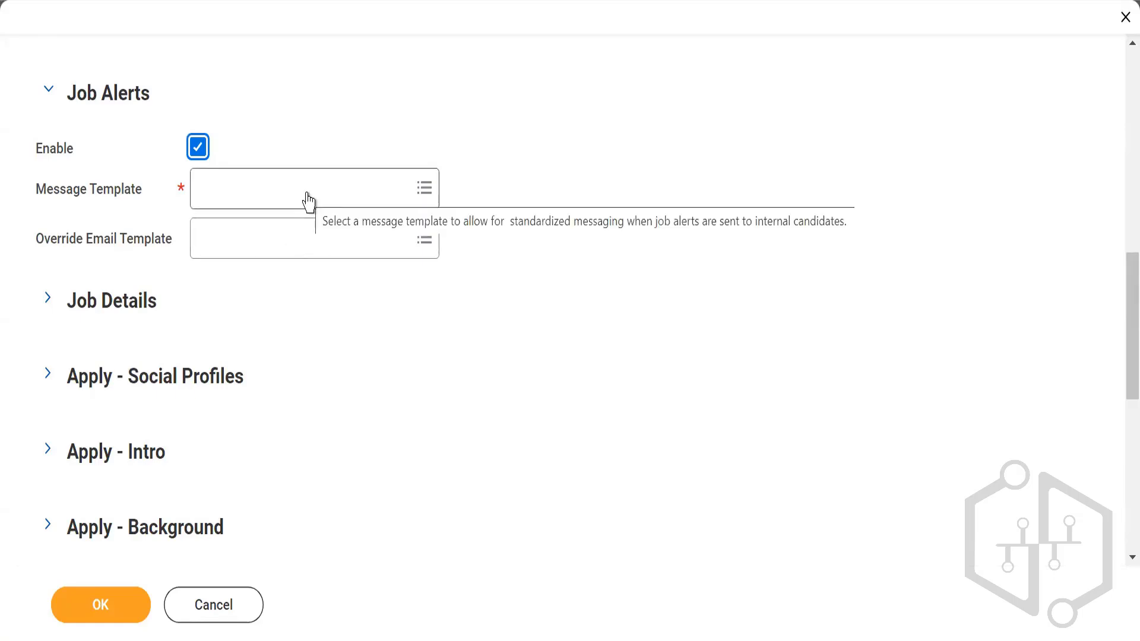
pyautogui.click(354, 197)
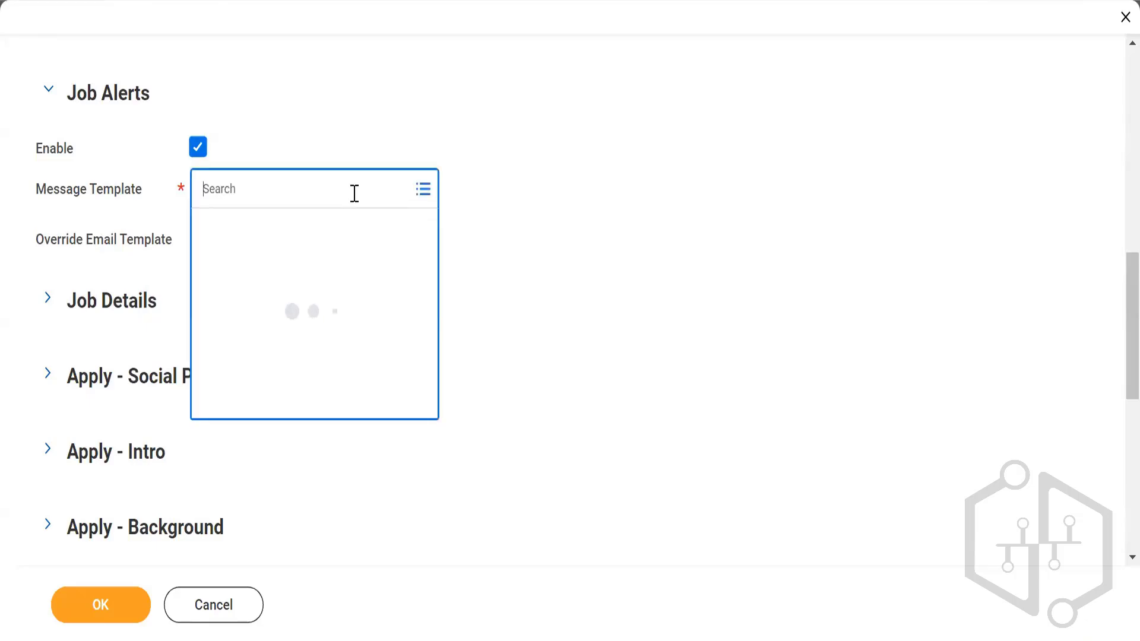
pyautogui.click(723, 223)
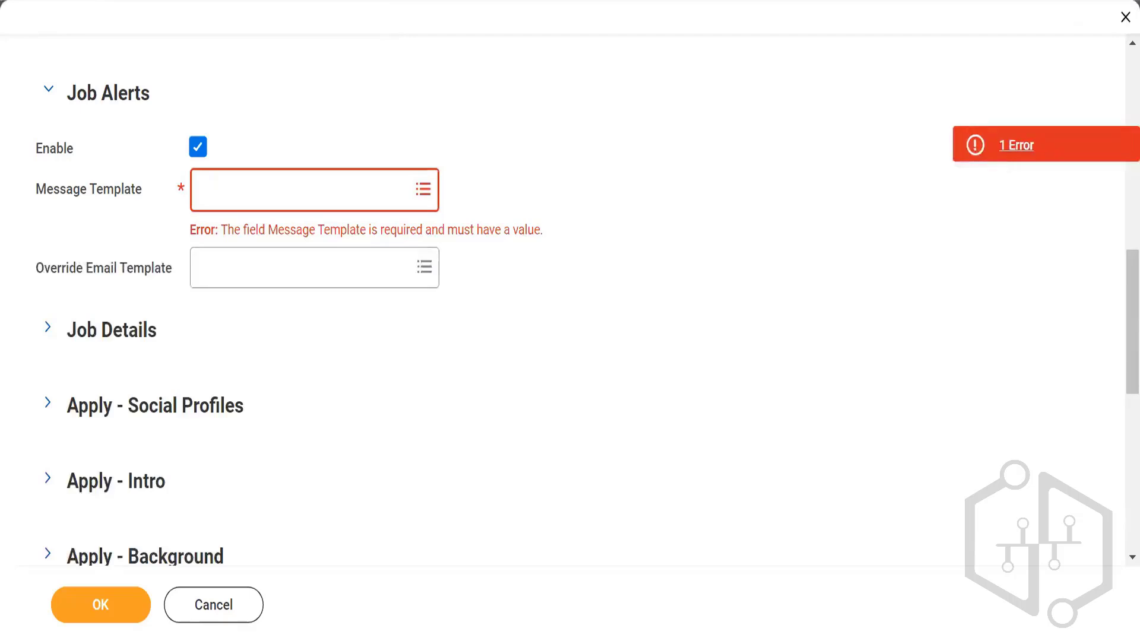
# Duplicate the browser tab and set the job alert message template to External Candidate Job Alert Notification
pyautogui.rightClick(374, 1)
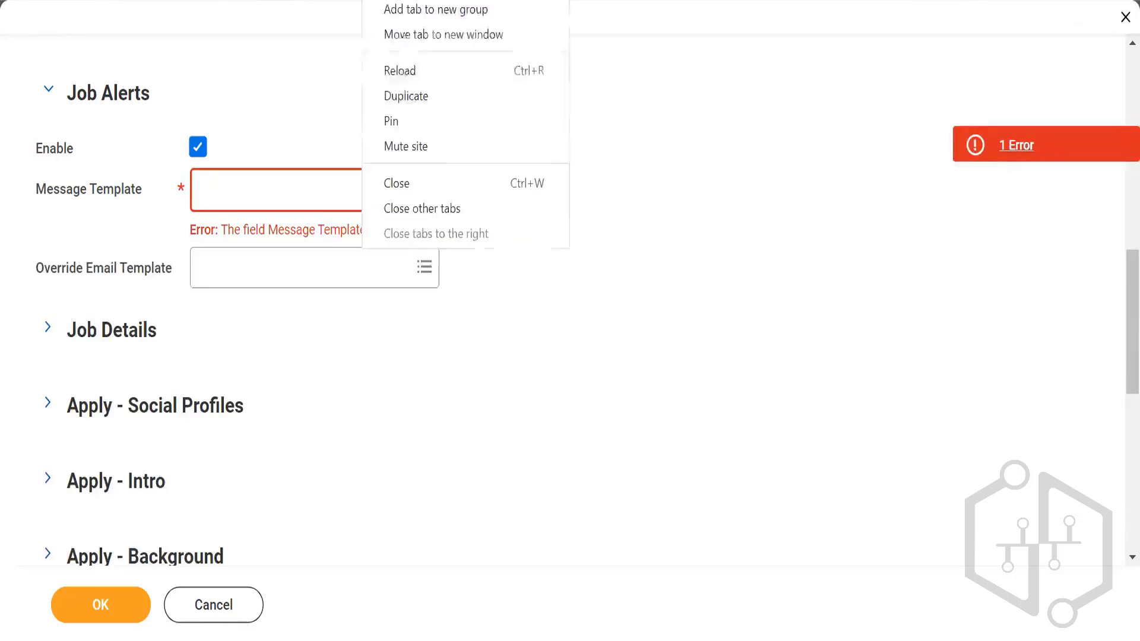
pyautogui.click(403, 95)
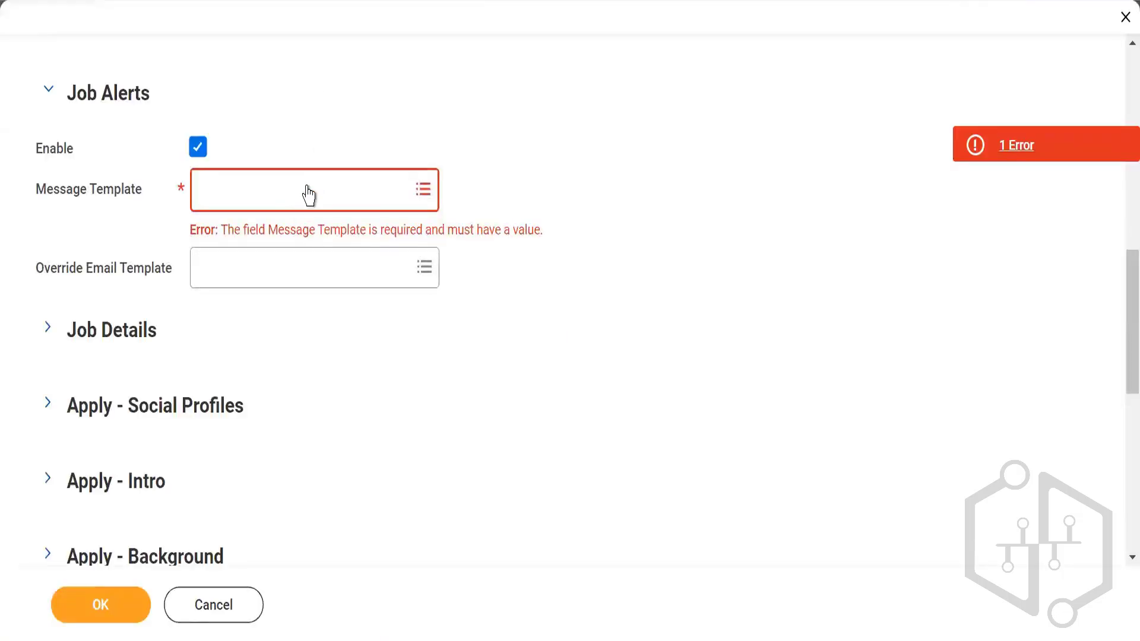
pyautogui.click(308, 188)
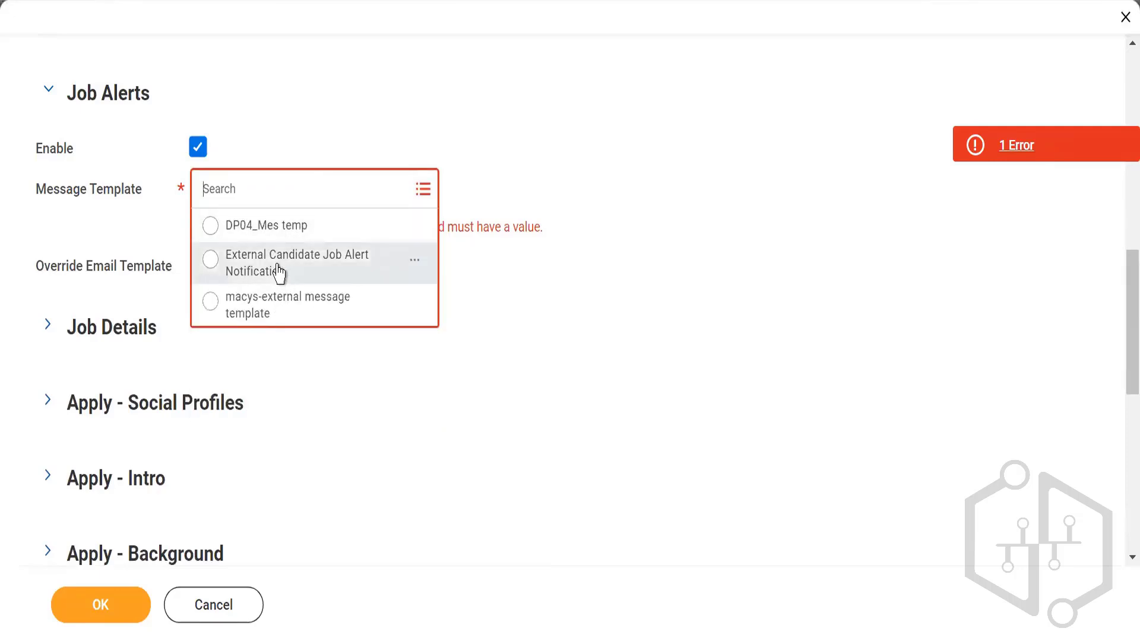
pyautogui.click(414, 270)
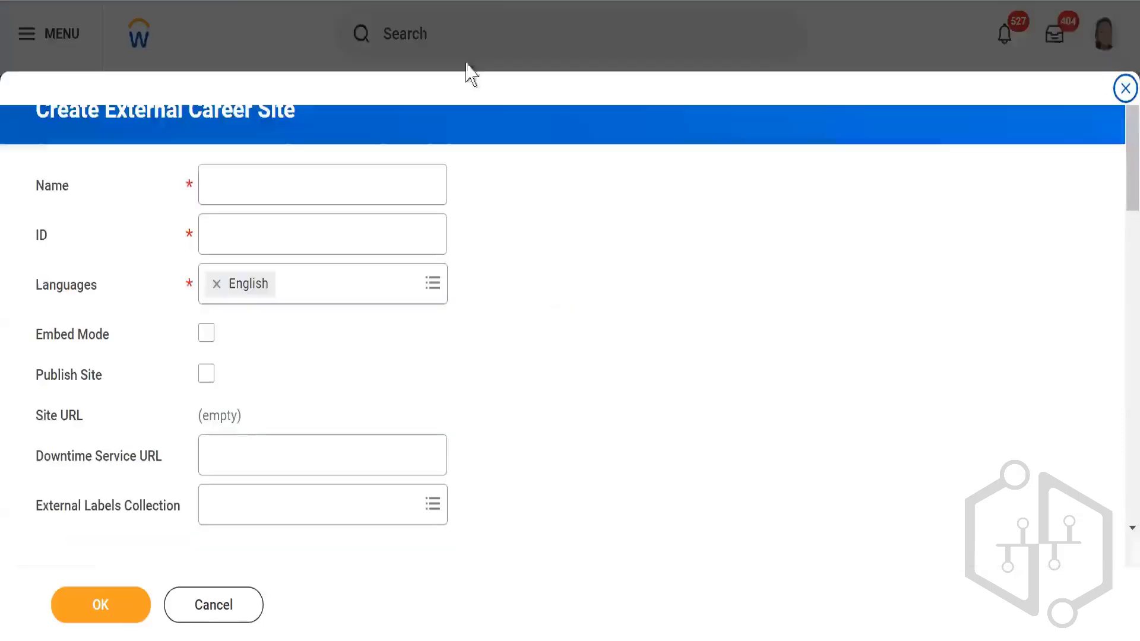
# Cancel the career site form in the duplicated tab and open the Edit Message Template task by searching for "edit message"
pyautogui.click(214, 620)
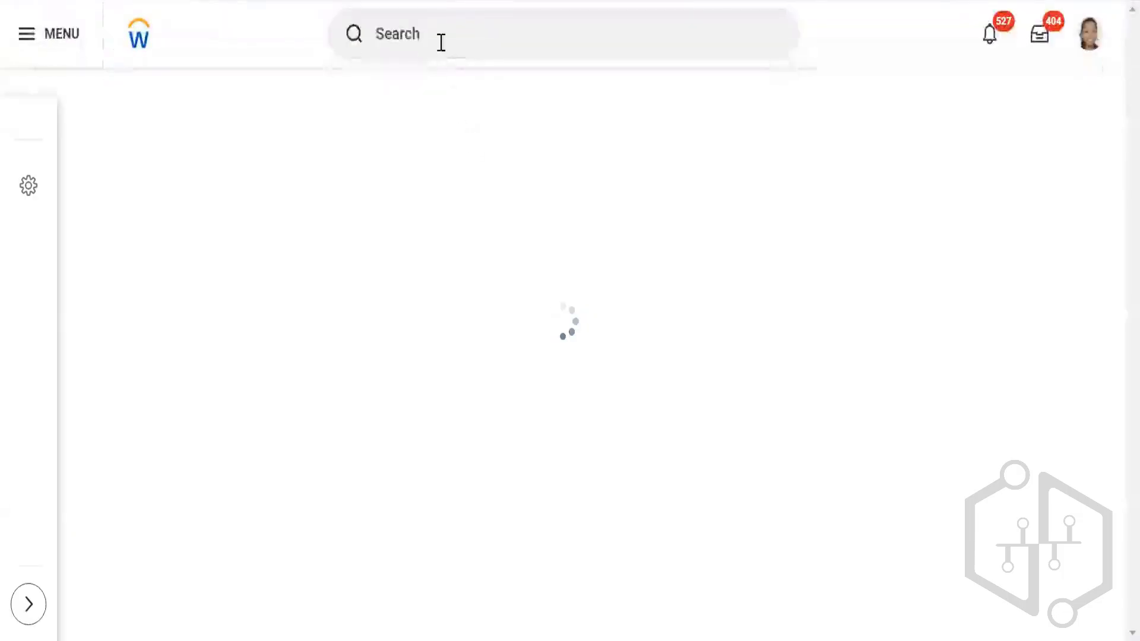
pyautogui.click(441, 42)
pyautogui.write('edi')
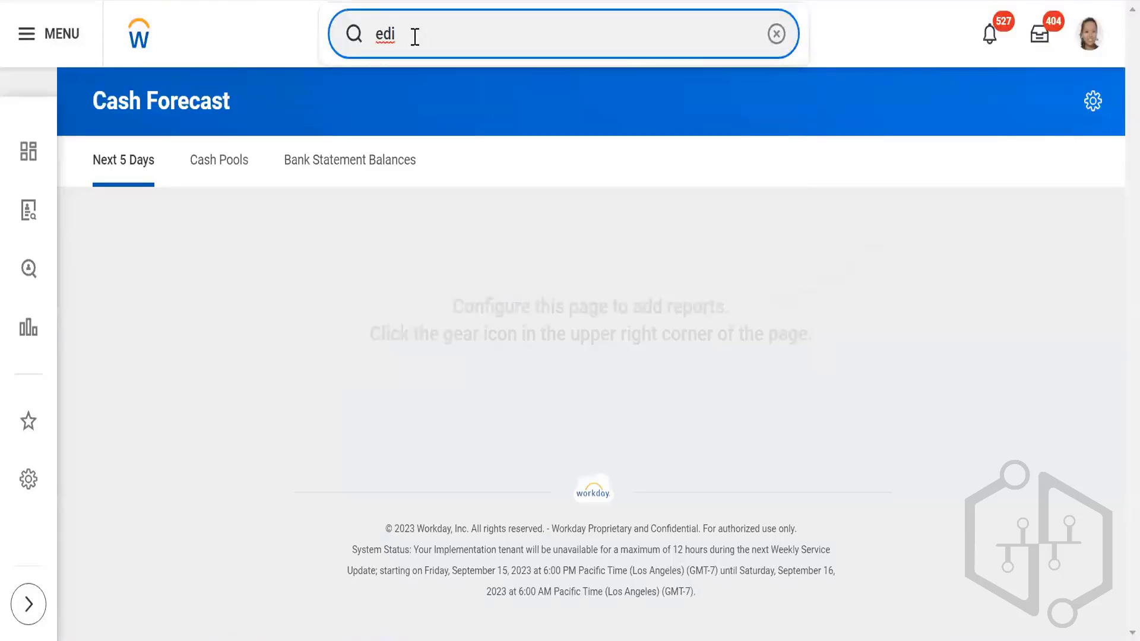
pyautogui.write('t mess')
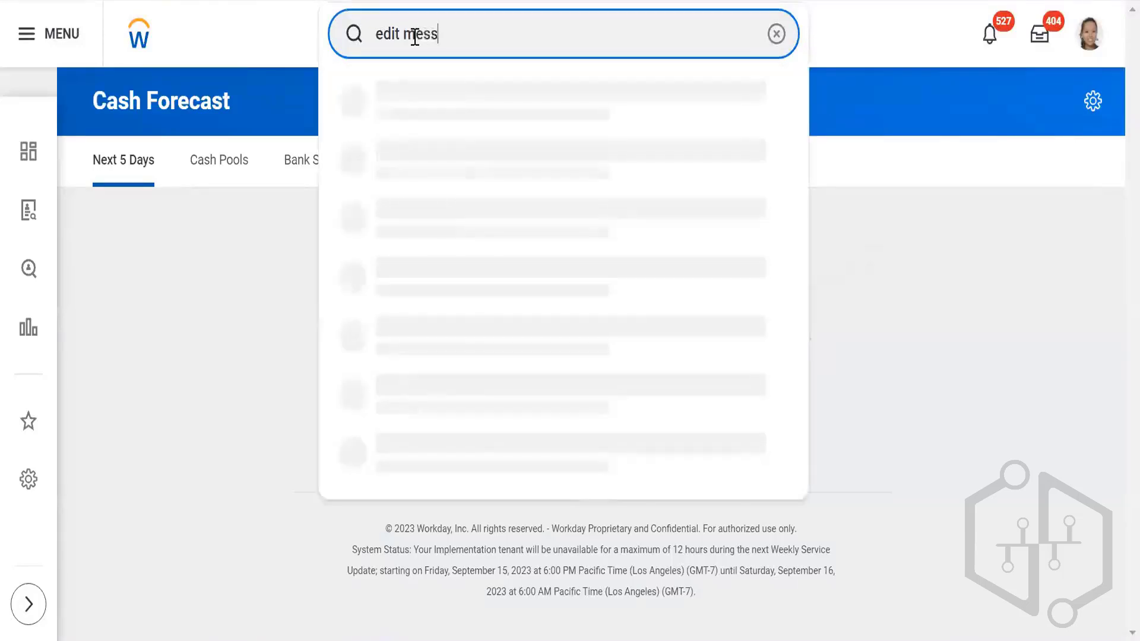
pyautogui.write('age ')
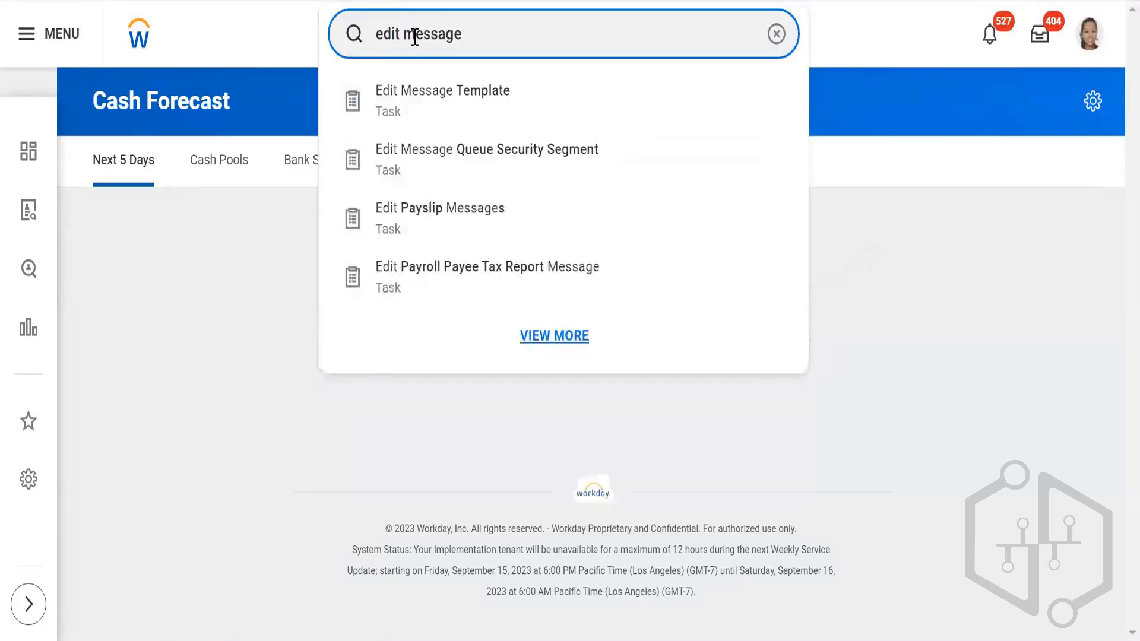
pyautogui.write('templat')
pyautogui.hotkey('ctrl', 'a')
pyautogui.write('e')
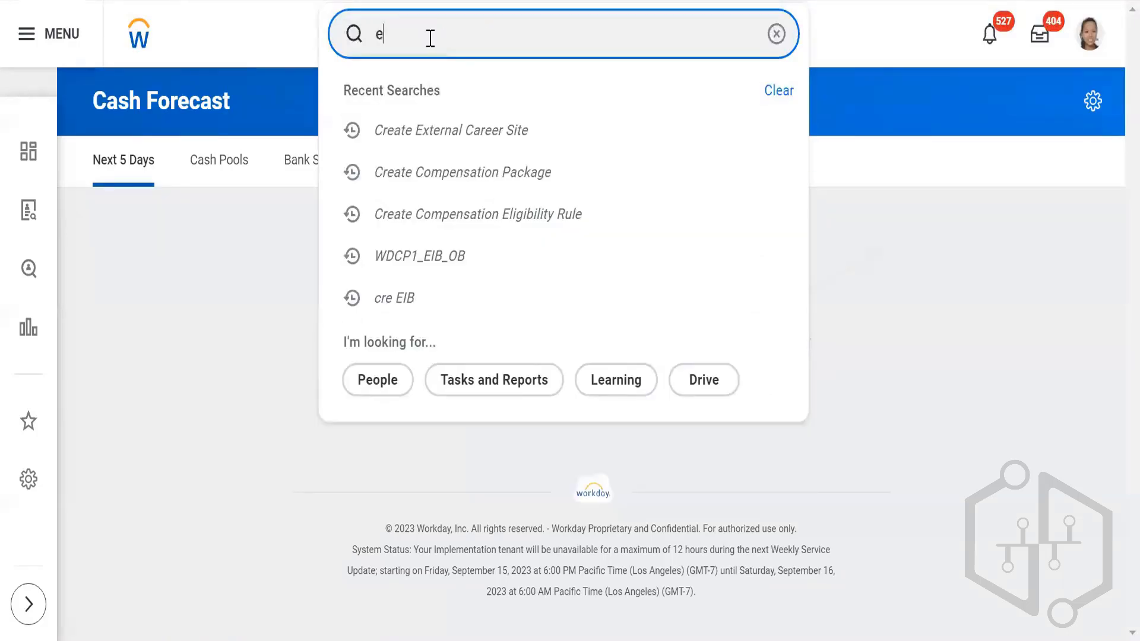
pyautogui.write('dit me')
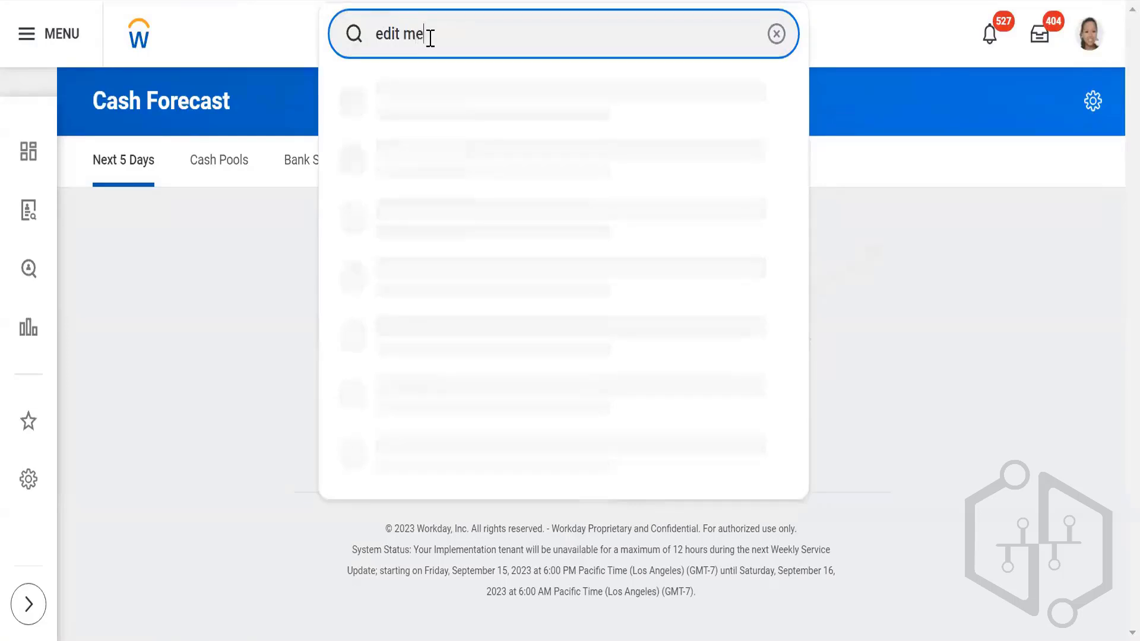
pyautogui.write('ssage')
pyautogui.click(483, 102)
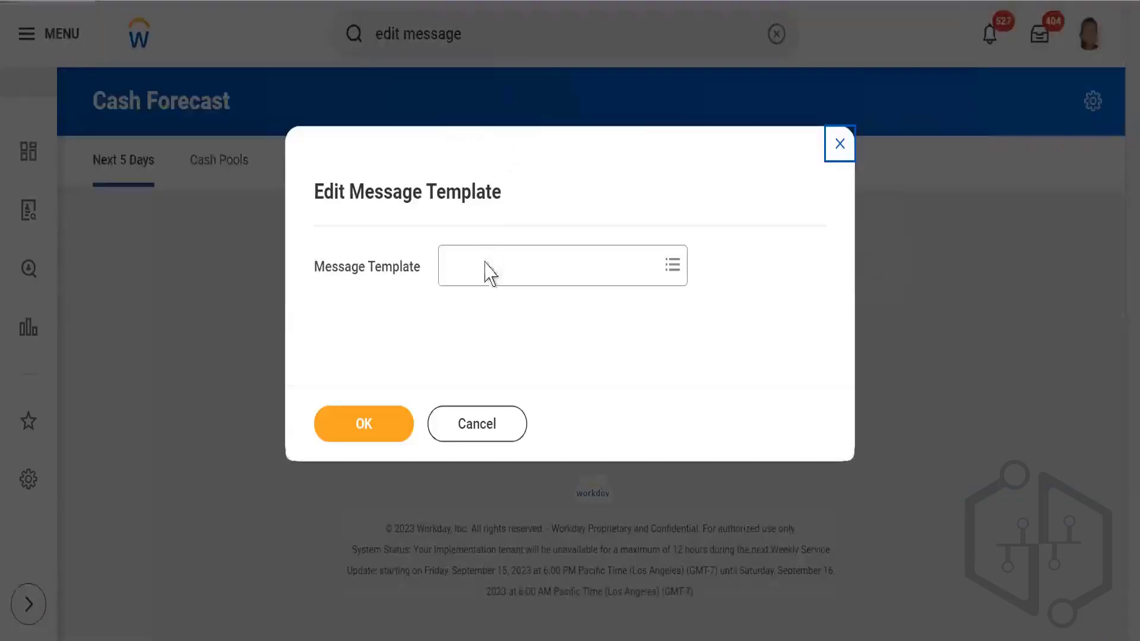
# Choose External Candidate Job Alert Notification from all message templates and open it for editing
pyautogui.click(485, 272)
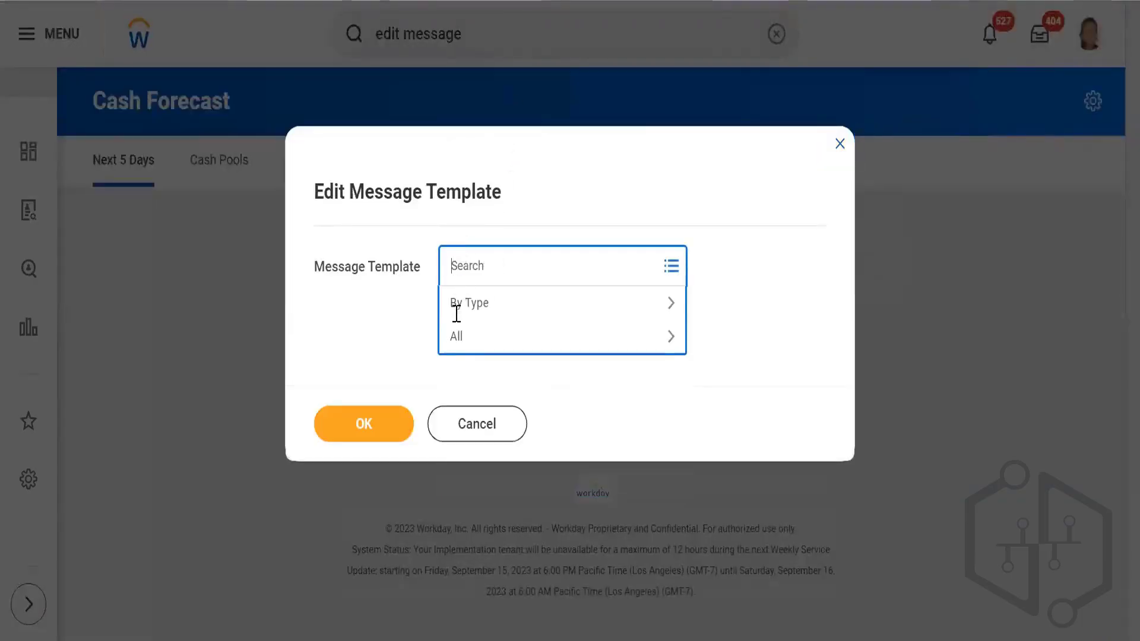
pyautogui.click(464, 349)
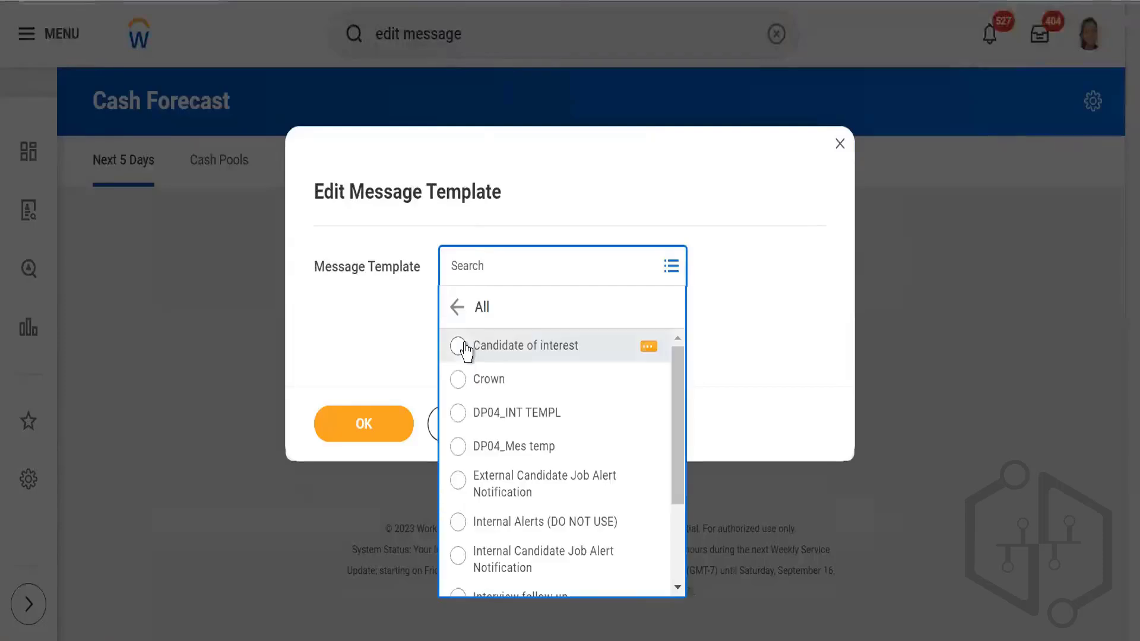
pyautogui.click(465, 349)
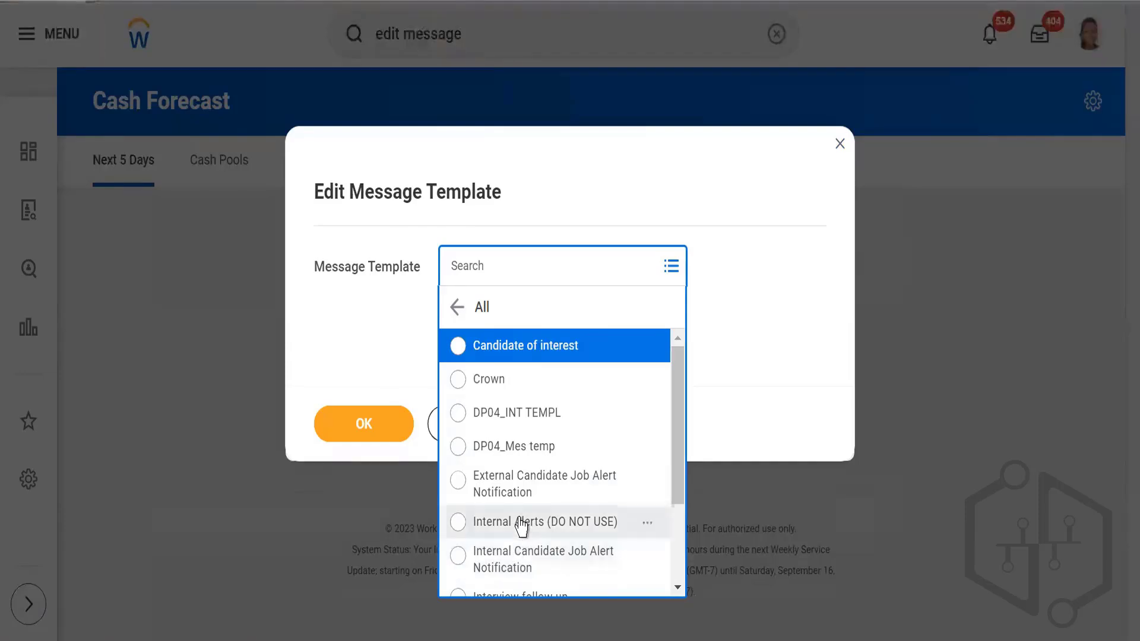
pyautogui.scroll(-2, 521, 525)
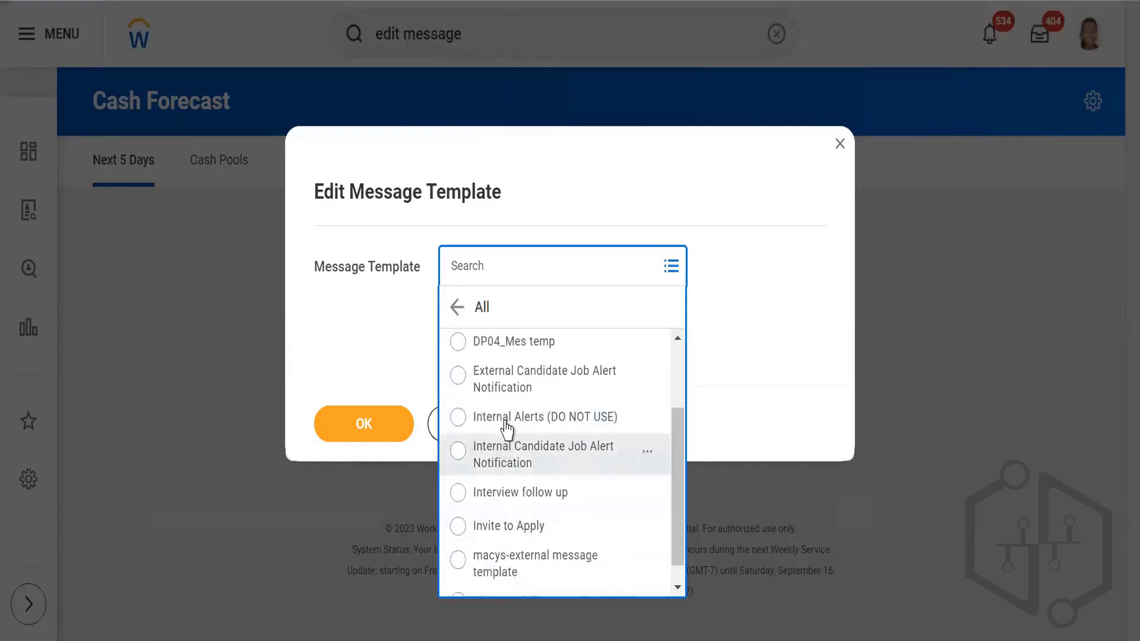
pyautogui.click(523, 386)
pyautogui.click(349, 431)
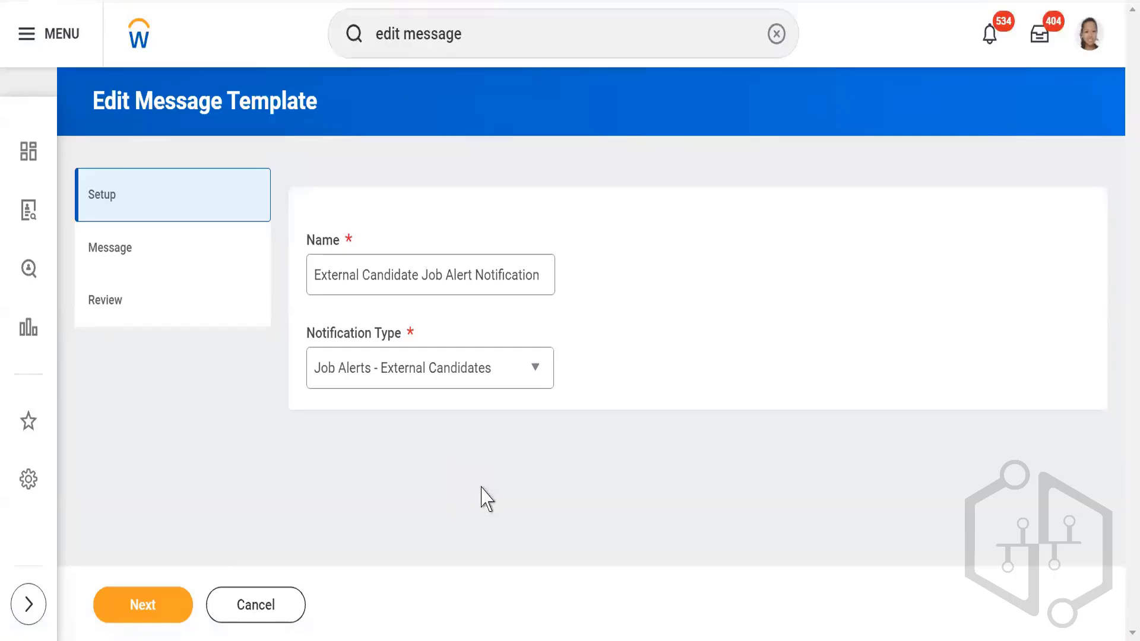
# Select Job Alerts - External Candidates as the notification type and proceed to the template's message content
pyautogui.click(536, 368)
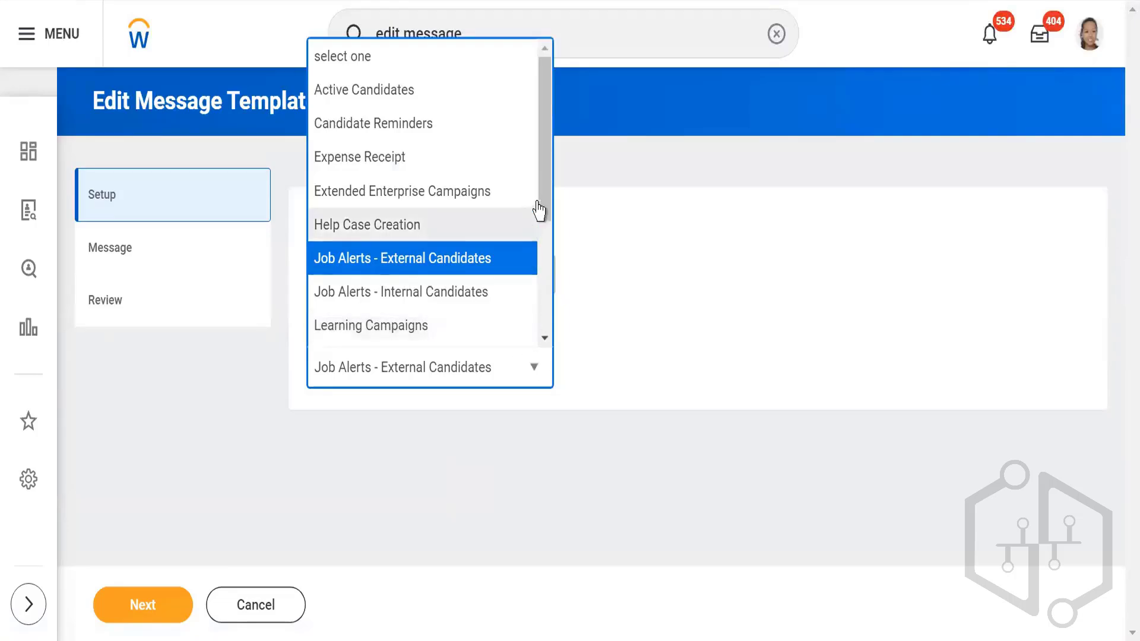
pyautogui.moveTo(546, 188)
pyautogui.mouseDown()
pyautogui.moveTo(552, 300)
pyautogui.moveTo(537, 173)
pyautogui.mouseUp()
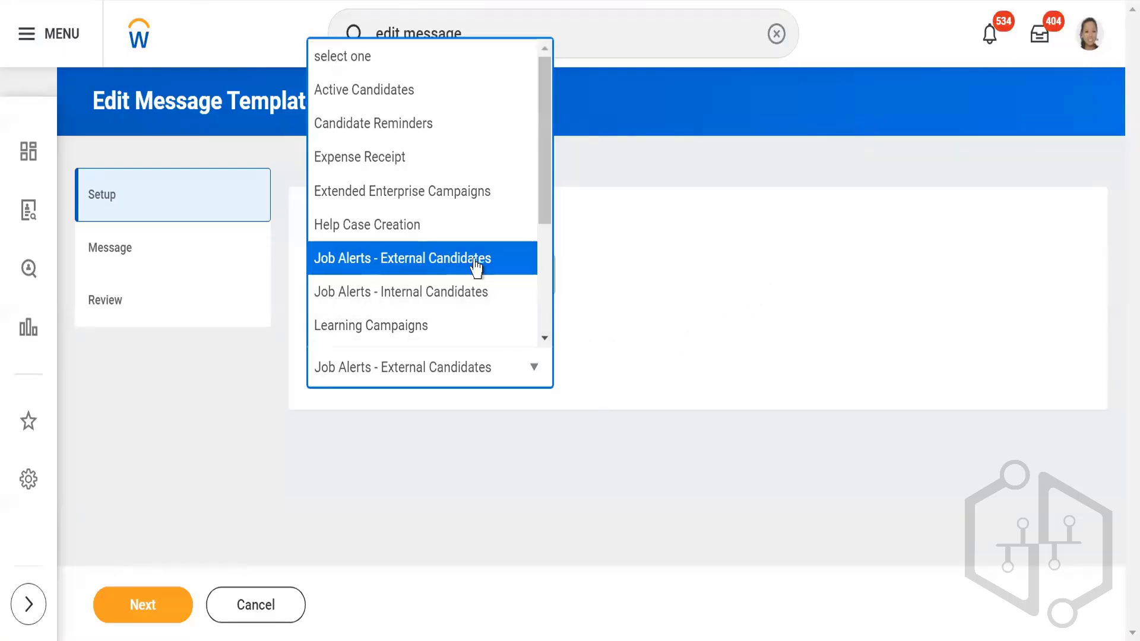
pyautogui.click(449, 261)
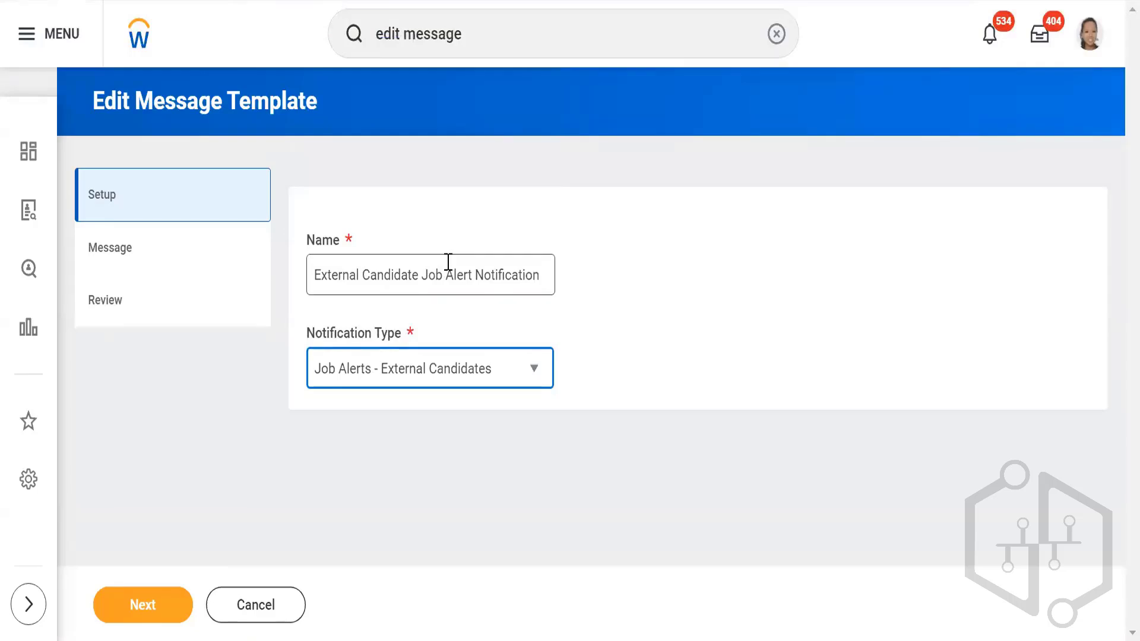
pyautogui.click(132, 611)
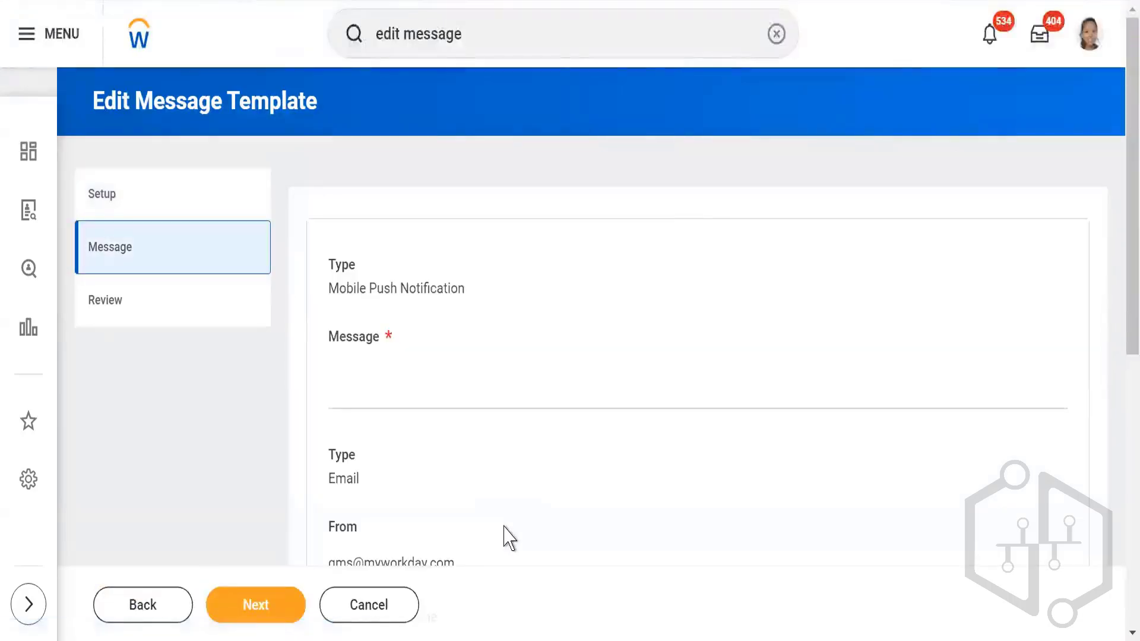
# Search the message tags for "global" and insert the Candidate Global Name tag into the mobile push notification message
pyautogui.scroll(-2, 567, 409)
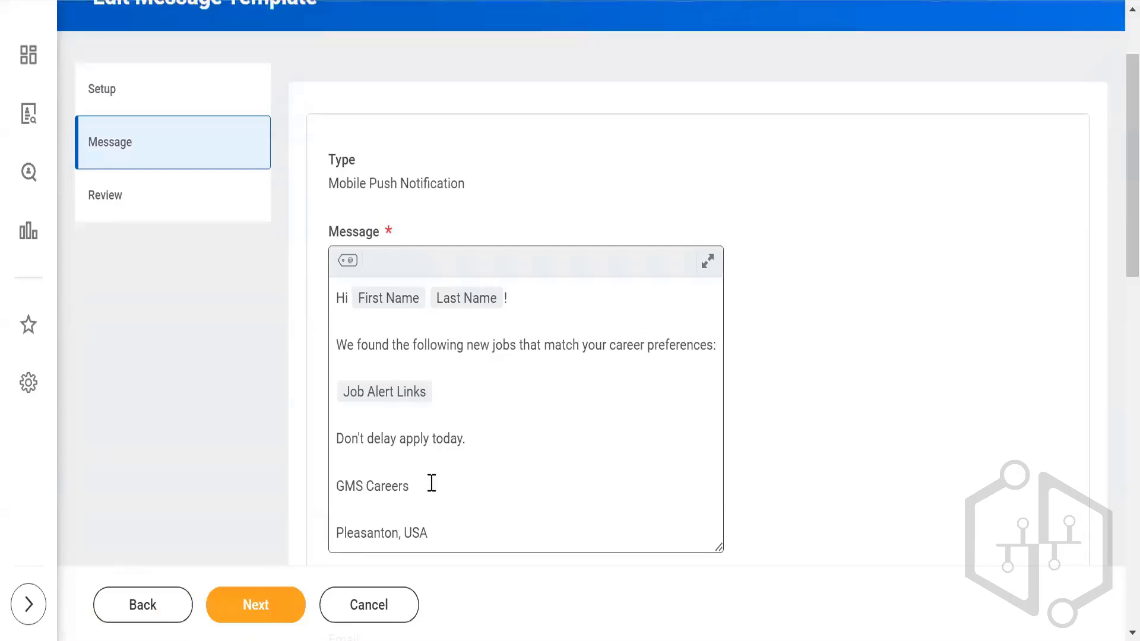
pyautogui.click(350, 261)
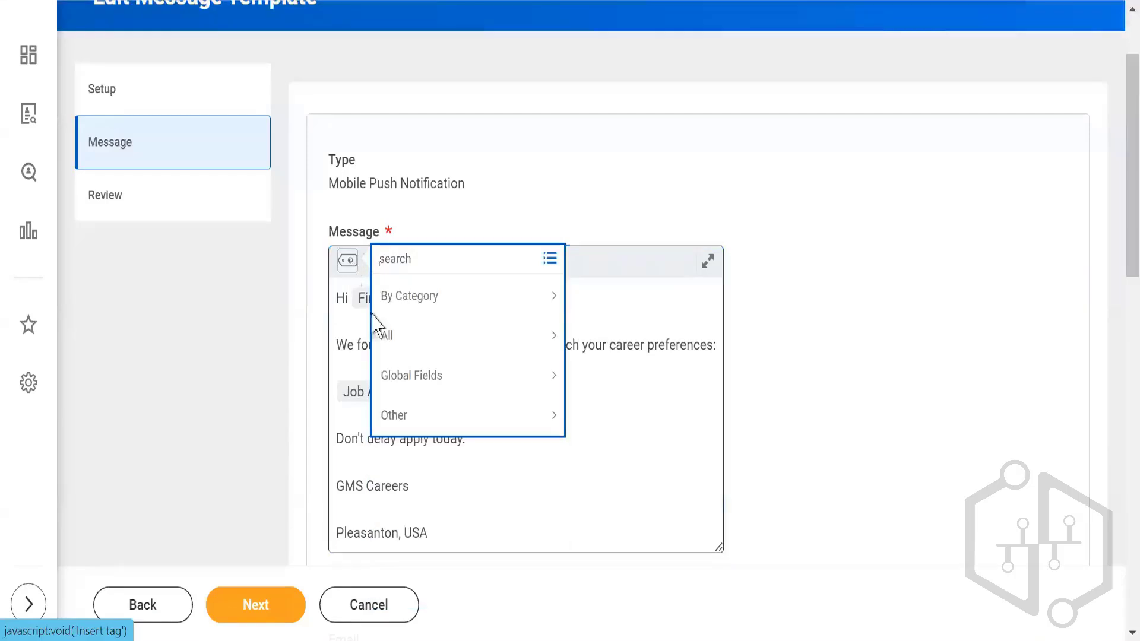
pyautogui.click(415, 337)
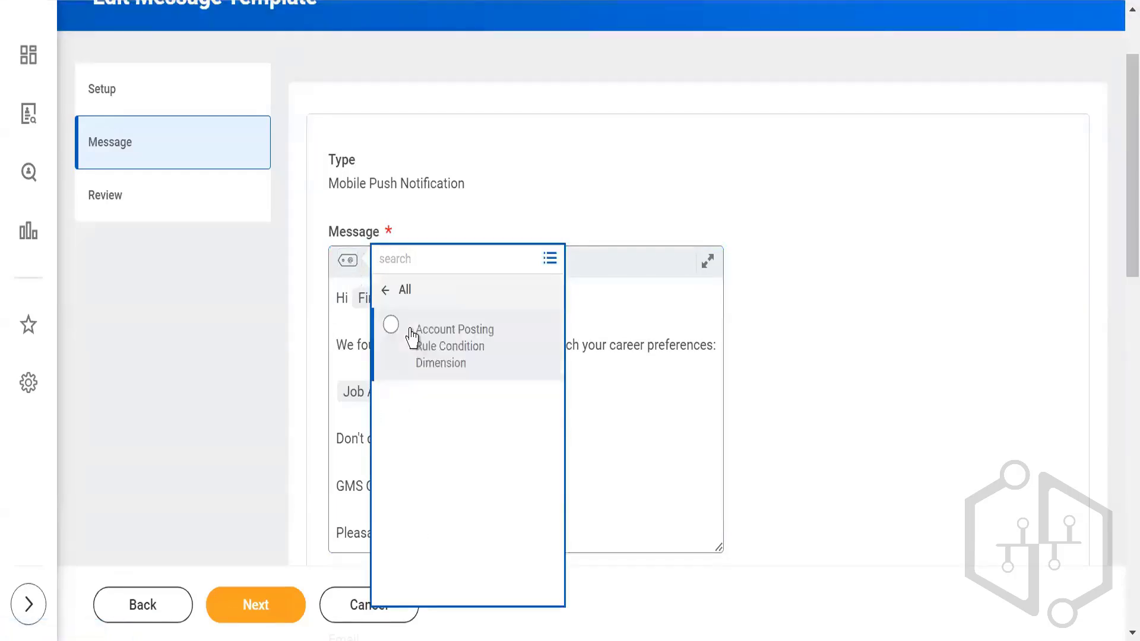
pyautogui.scroll(-3, 438, 451)
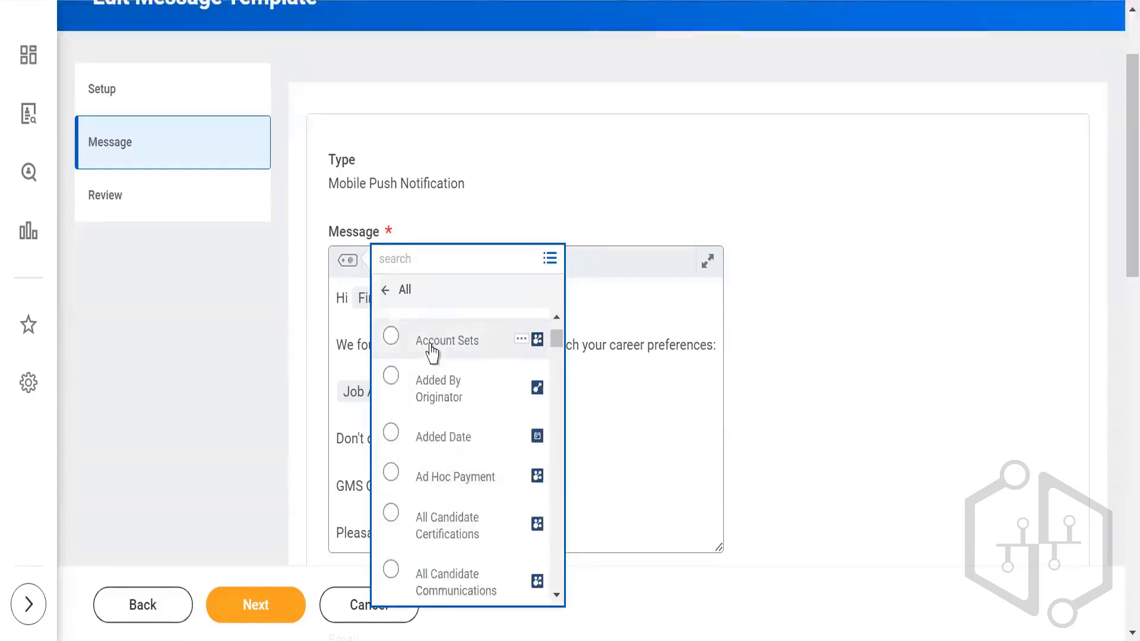
pyautogui.click(406, 257)
pyautogui.write('globa')
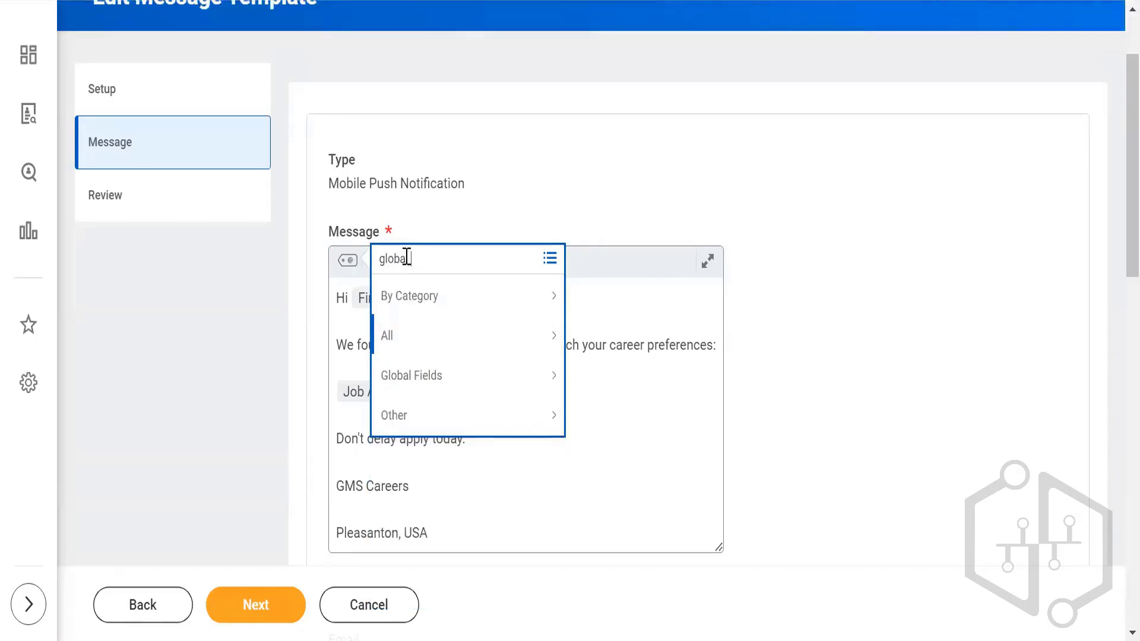
pyautogui.write('l')
pyautogui.press('Return')
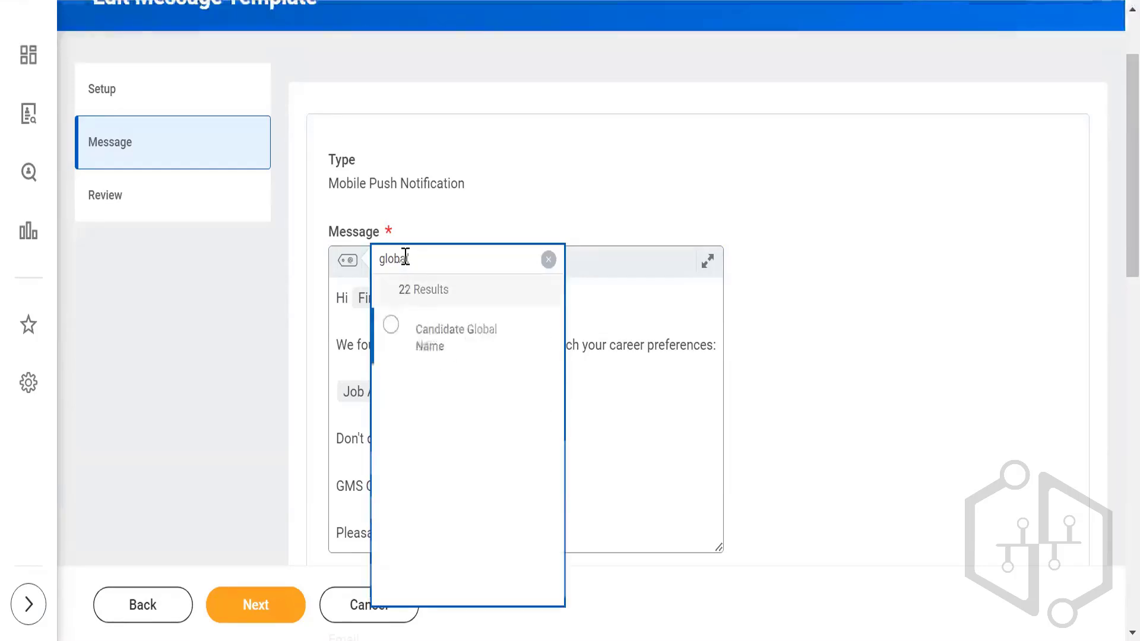
pyautogui.click(428, 342)
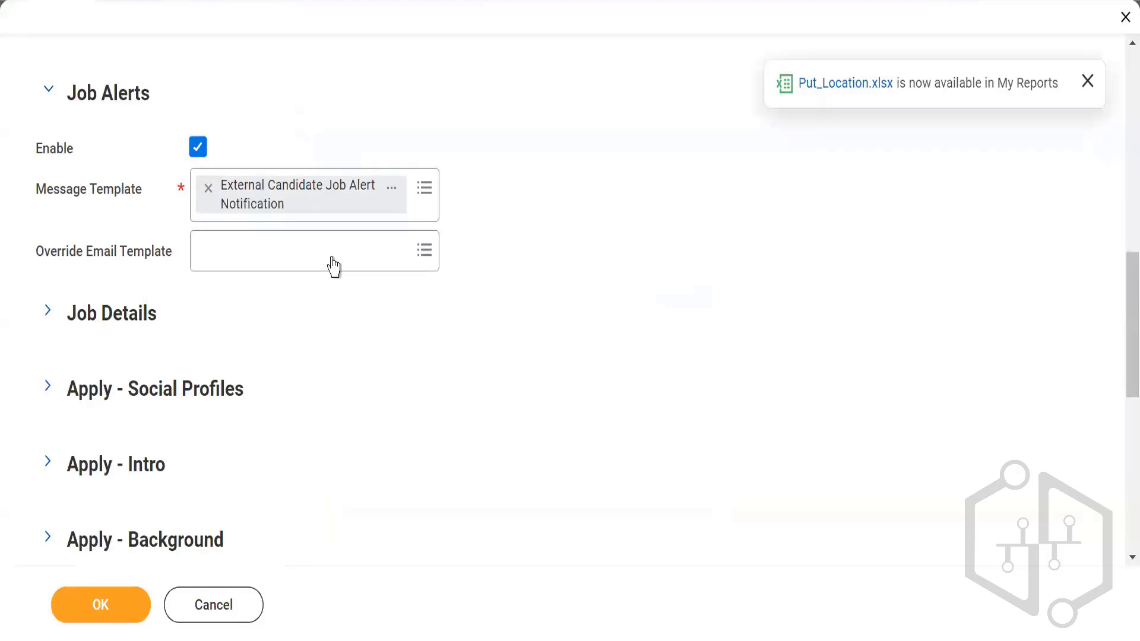
# View the Override Email Template choices in the career site form and expand Job Details to examine its fields
pyautogui.click(334, 256)
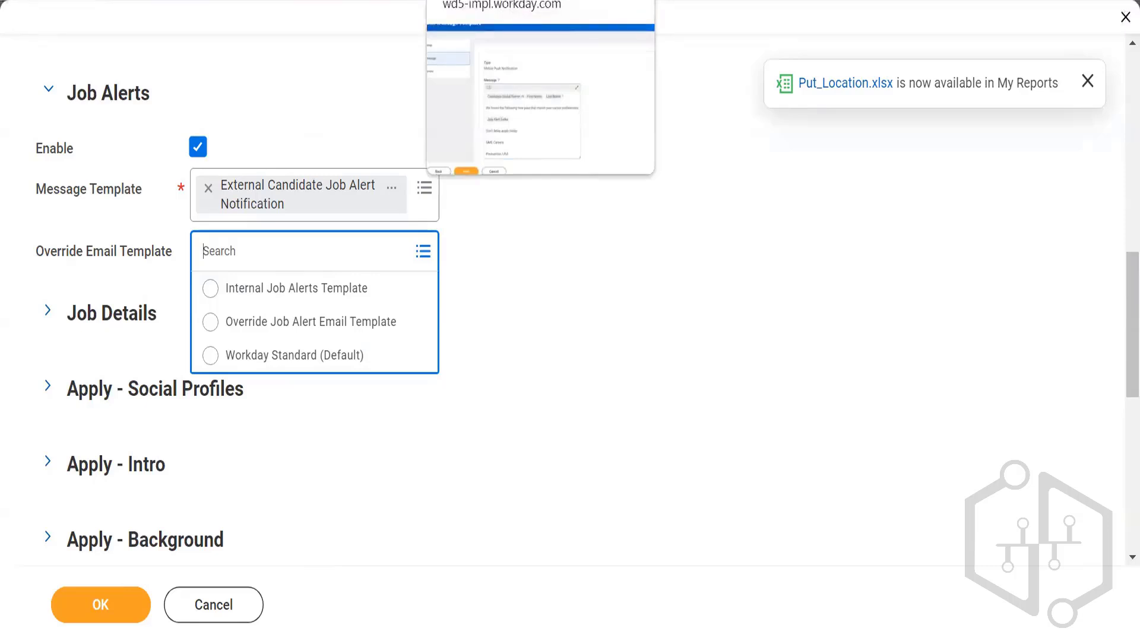
pyautogui.click(626, 346)
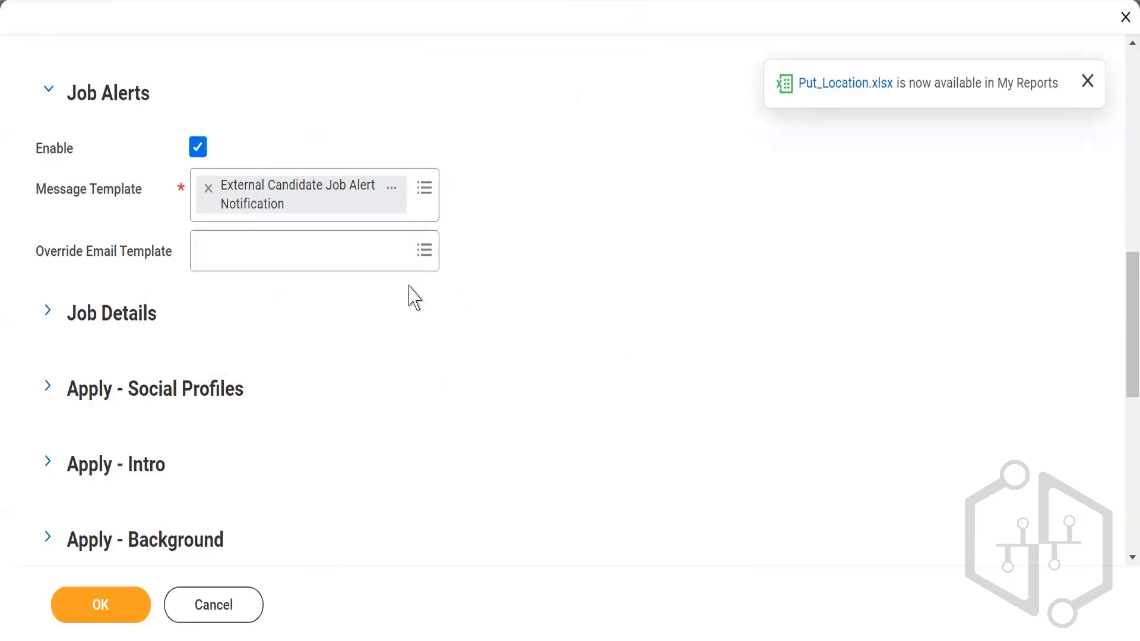
pyautogui.click(48, 314)
pyautogui.scroll(-2, 356, 297)
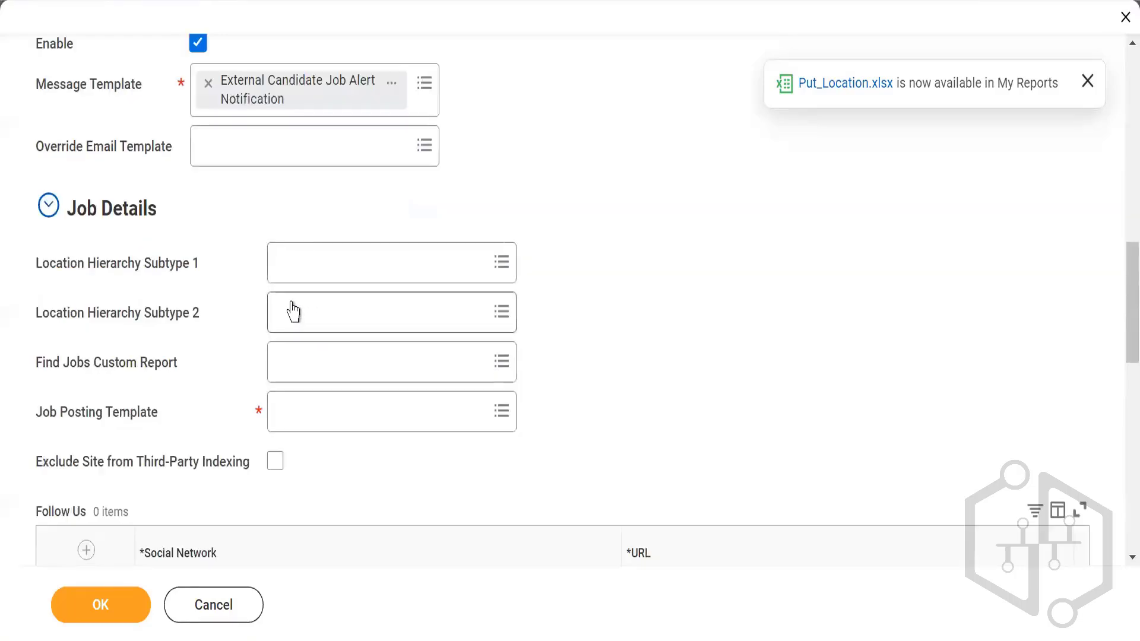
pyautogui.scroll(-2, 219, 364)
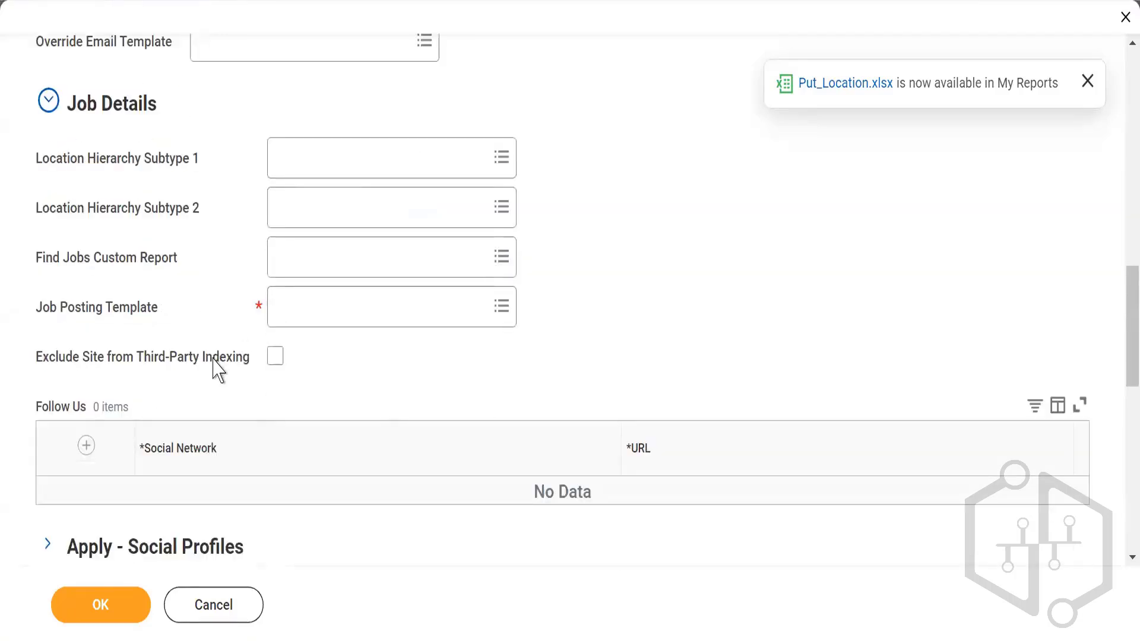
# Search the Location Hierarchy Subtype 1 options for "location" and set the field to Location Heirarchy
pyautogui.moveTo(217, 373)
pyautogui.moveTo(419, 170)
pyautogui.click(411, 160)
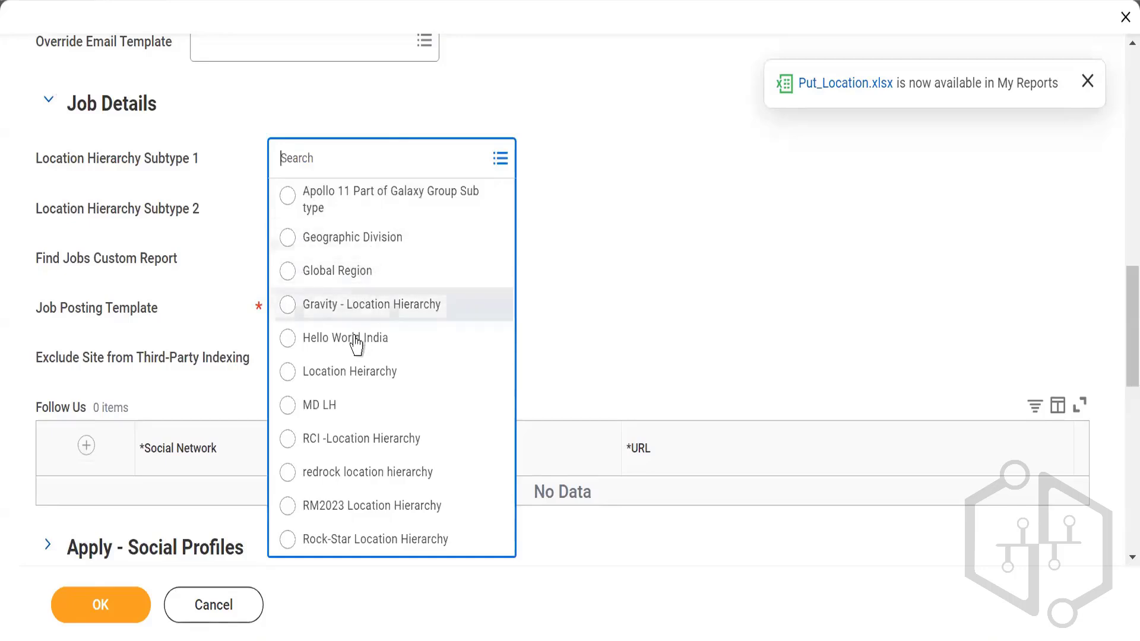
pyautogui.write('locat')
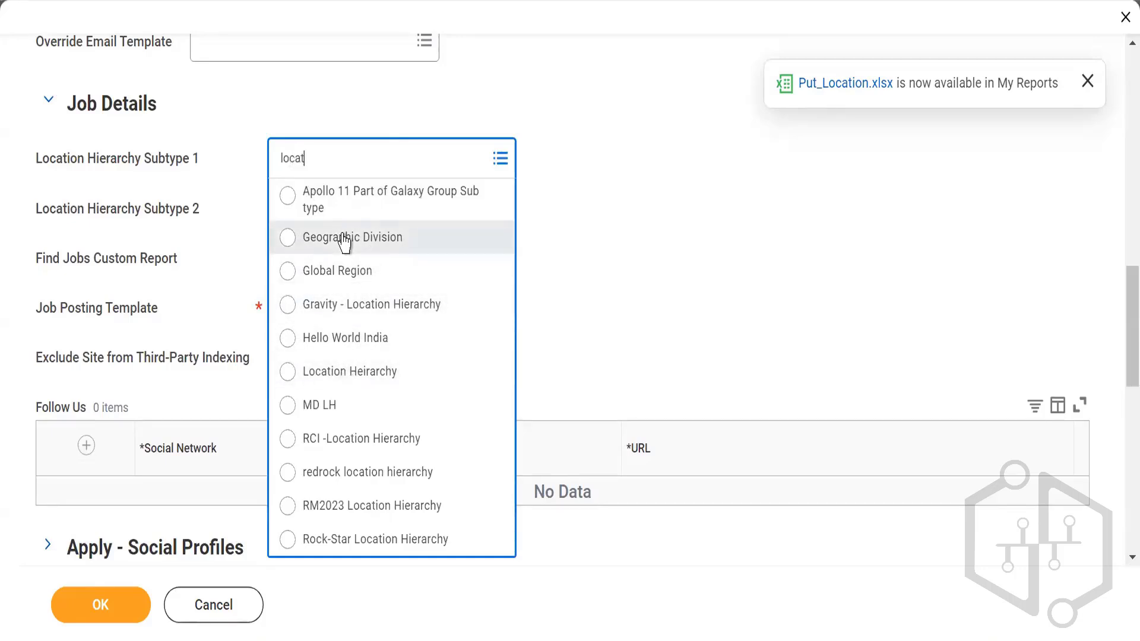
pyautogui.write('ion')
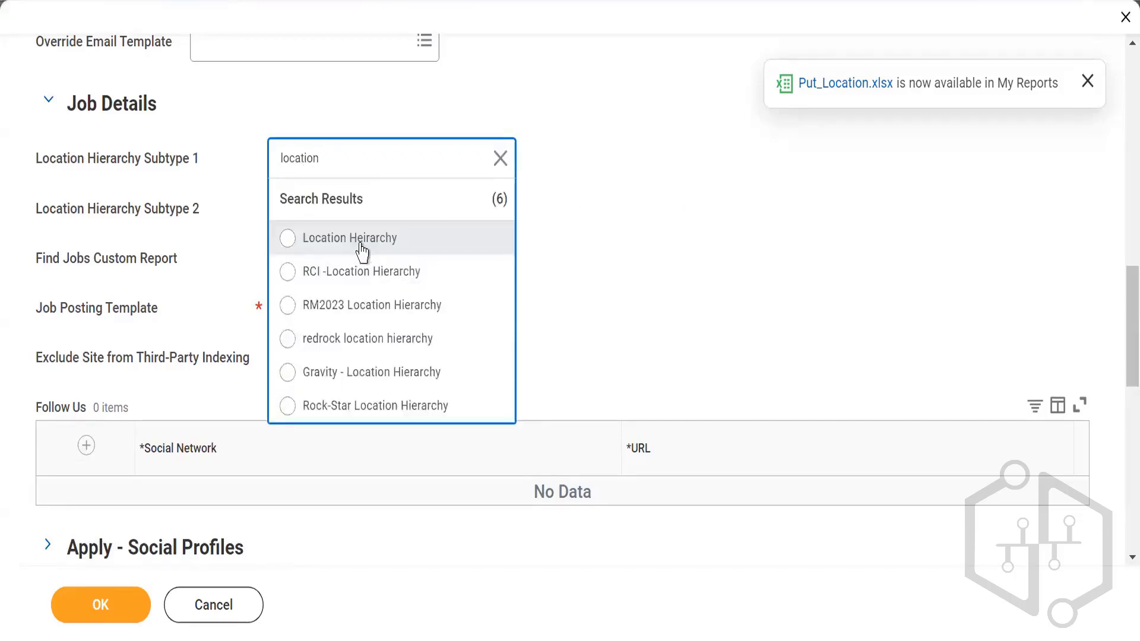
pyautogui.click(361, 240)
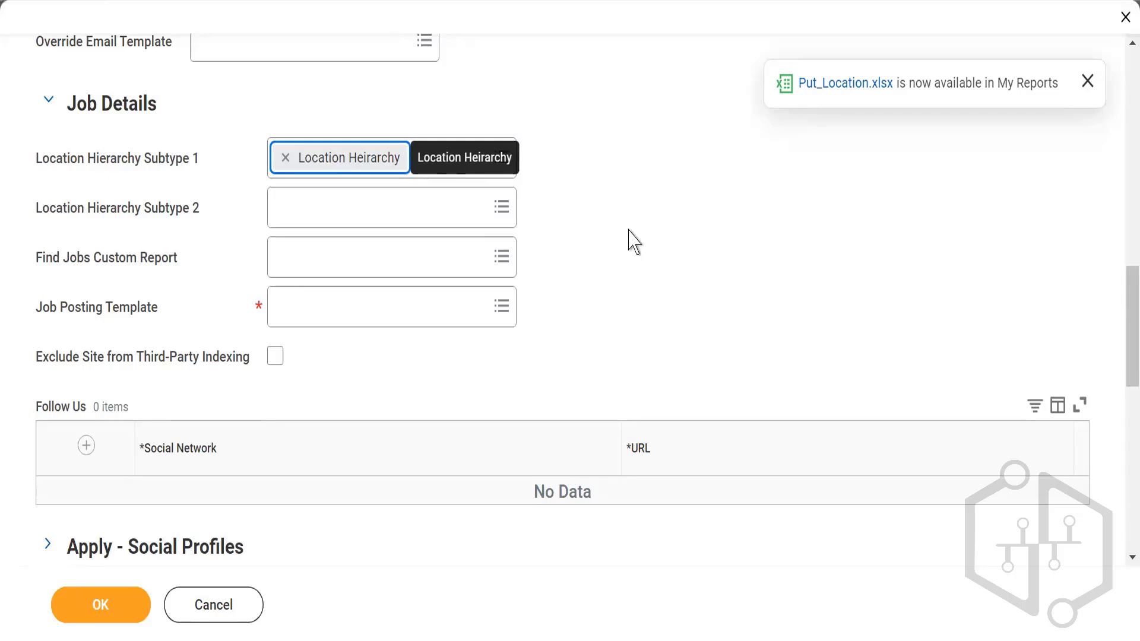
# Set Location Hierarchy Subtype 2 to Geographic Division in the Job Details section
pyautogui.click(432, 206)
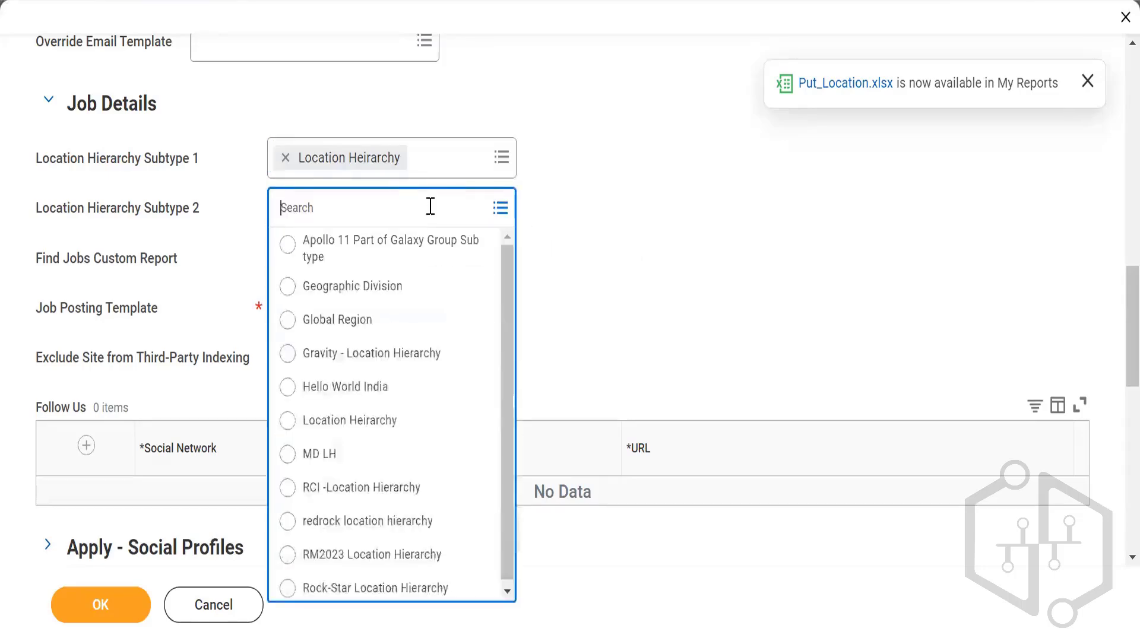
pyautogui.click(361, 298)
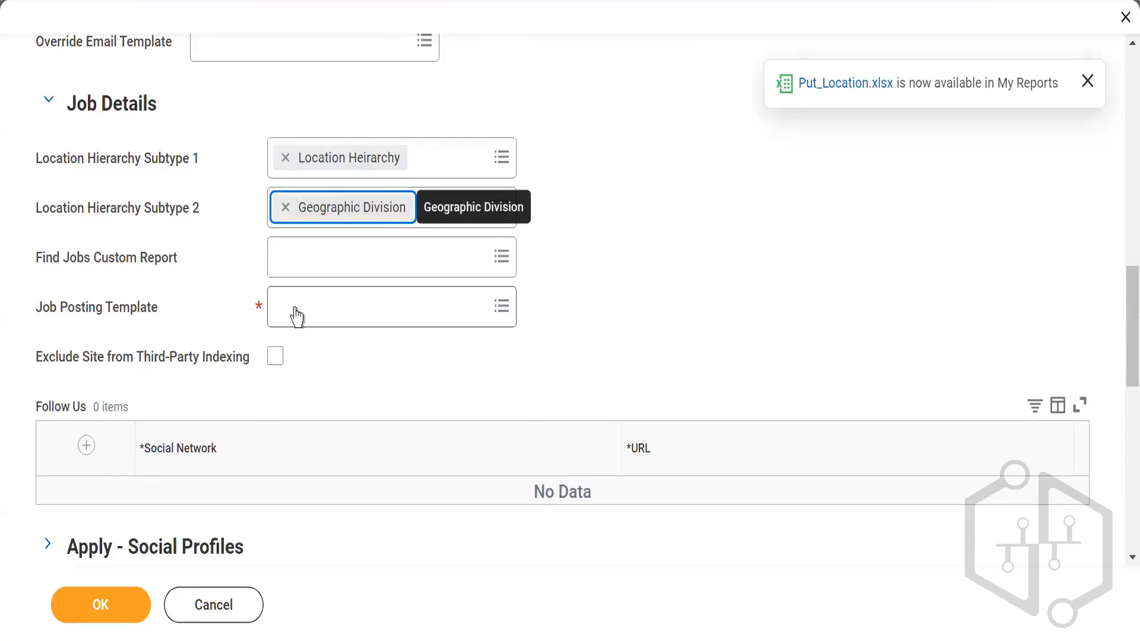
pyautogui.scroll(-3, 352, 278)
pyautogui.scroll(3, 380, 291)
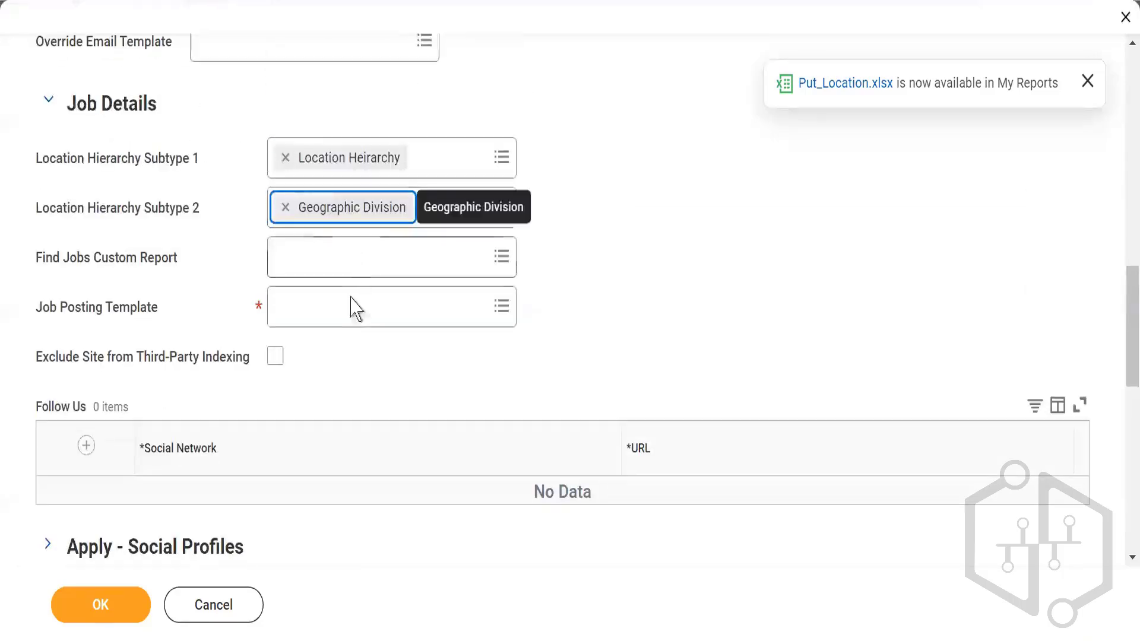
pyautogui.scroll(-2, 351, 305)
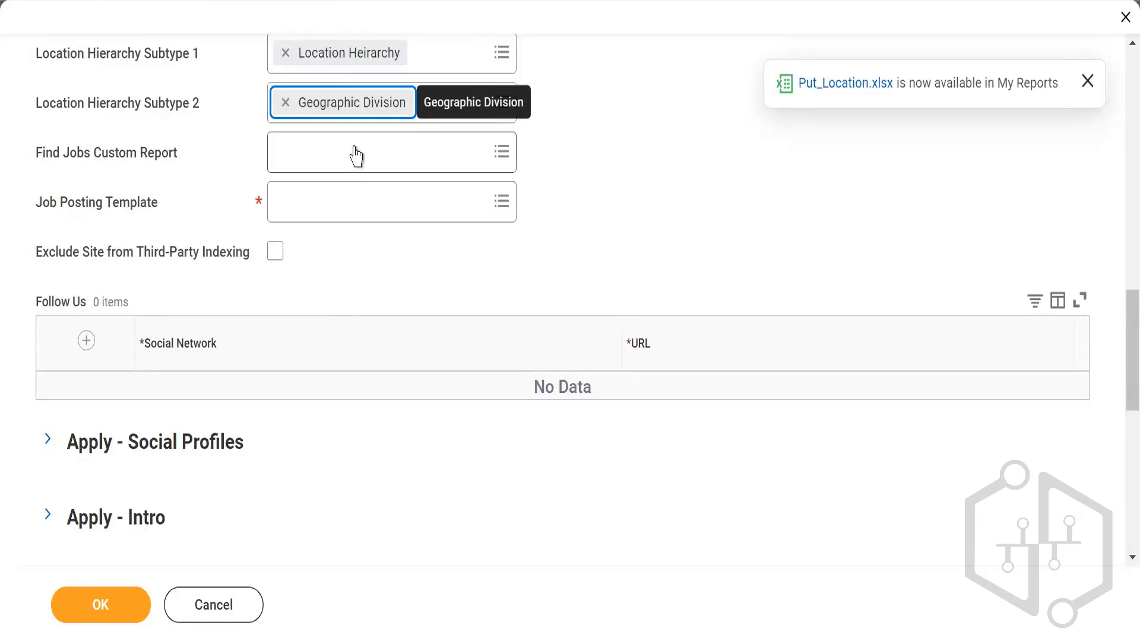
pyautogui.moveTo(394, 161)
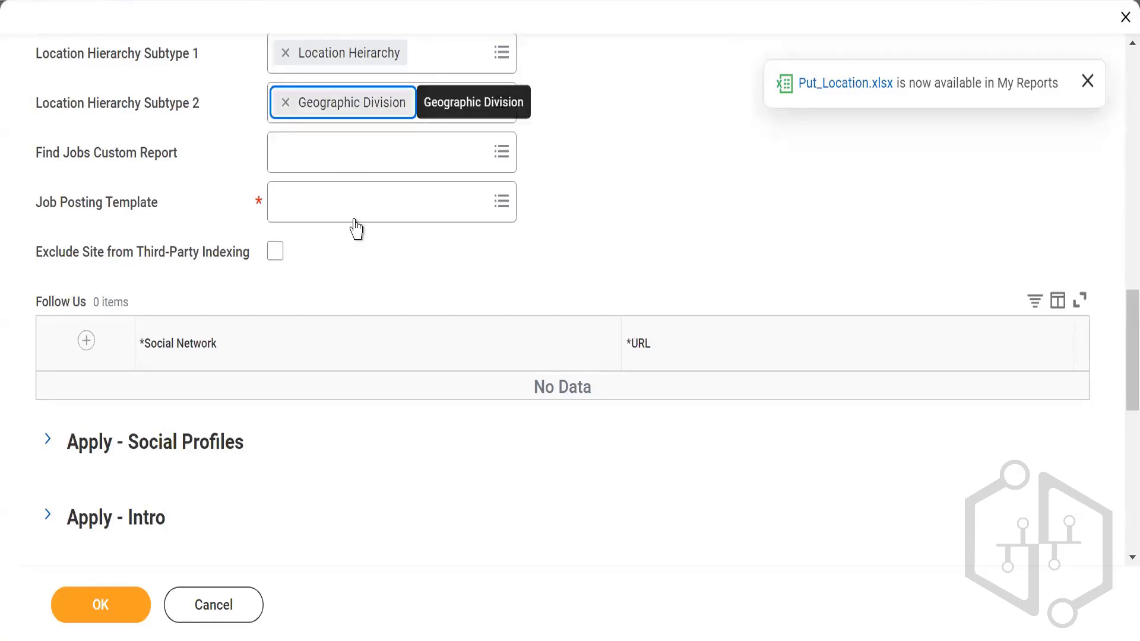
# Open the Job Posting Template choices in the career site form, and cancel the message template edit, discarding its changes
pyautogui.click(415, 212)
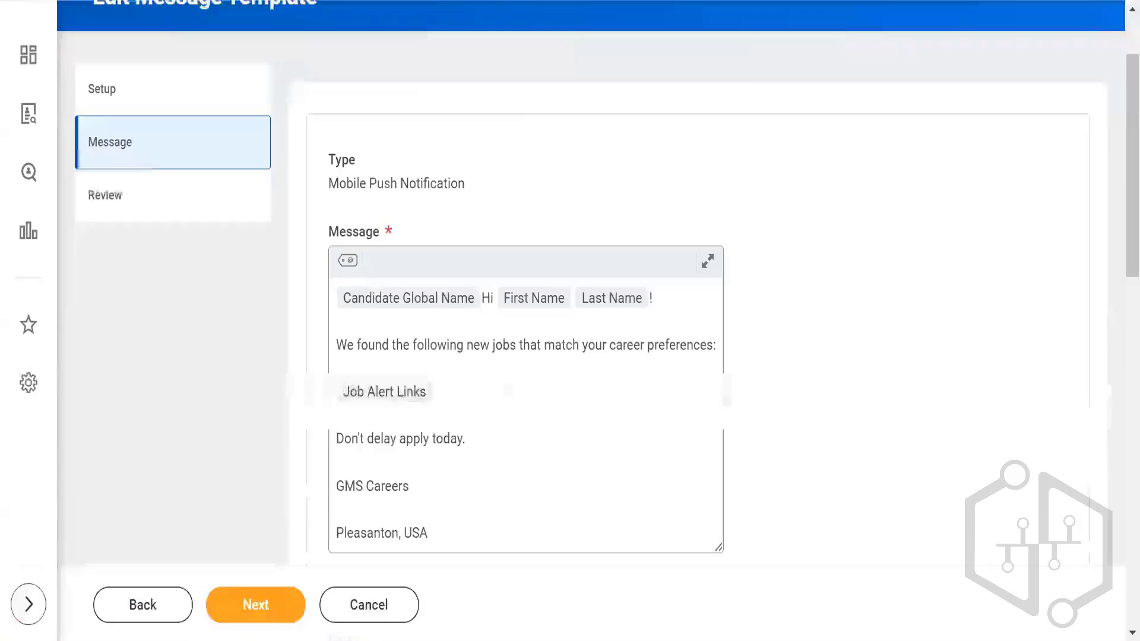
pyautogui.click(508, 390)
pyautogui.scroll(2, 443, 274)
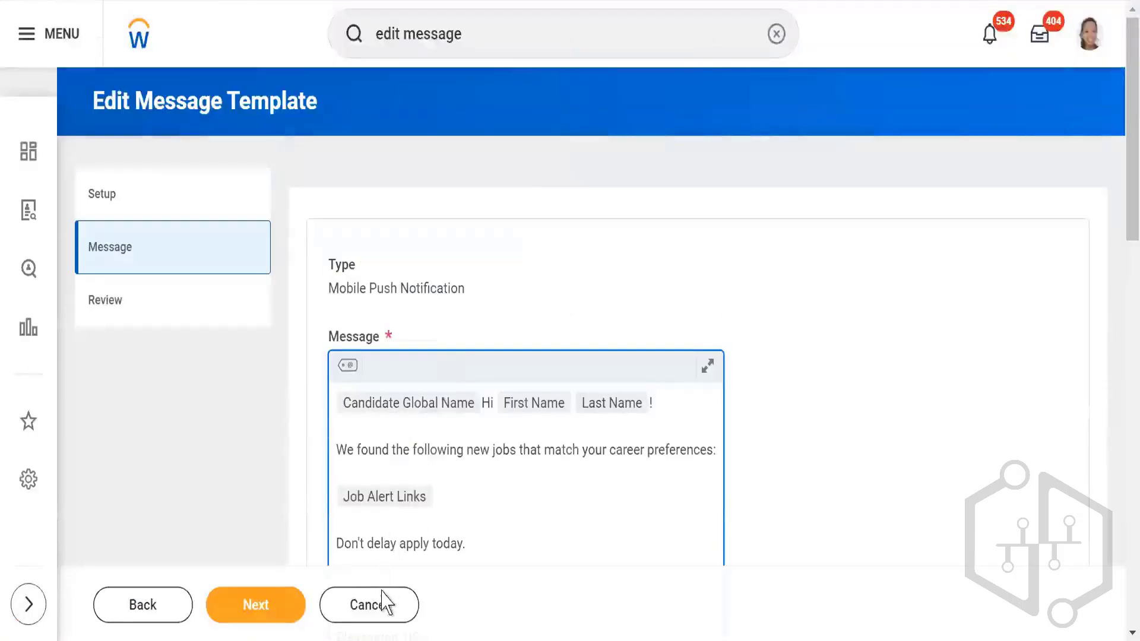
pyautogui.click(378, 612)
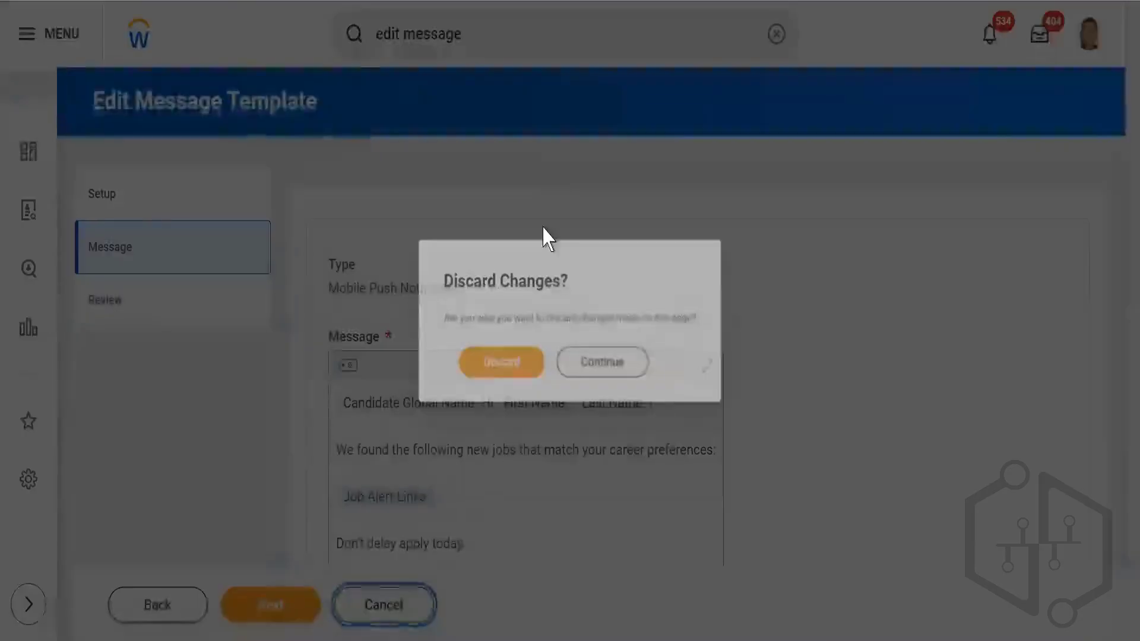
pyautogui.click(486, 371)
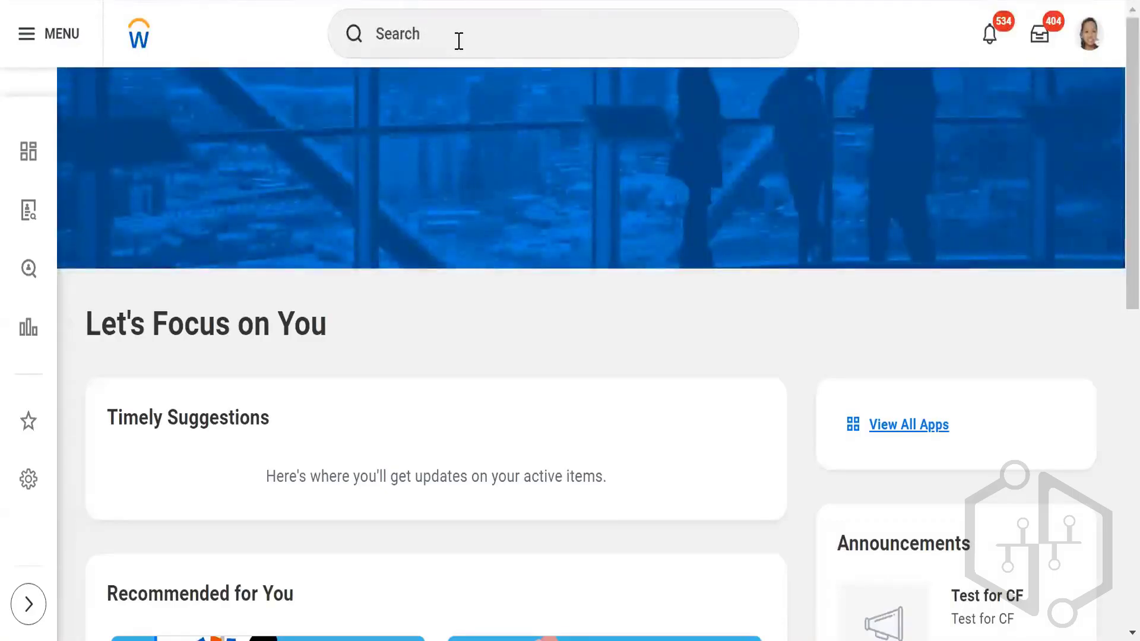
# Search for "edit job posting" and open the Edit Job Posting Template task
pyautogui.click(458, 42)
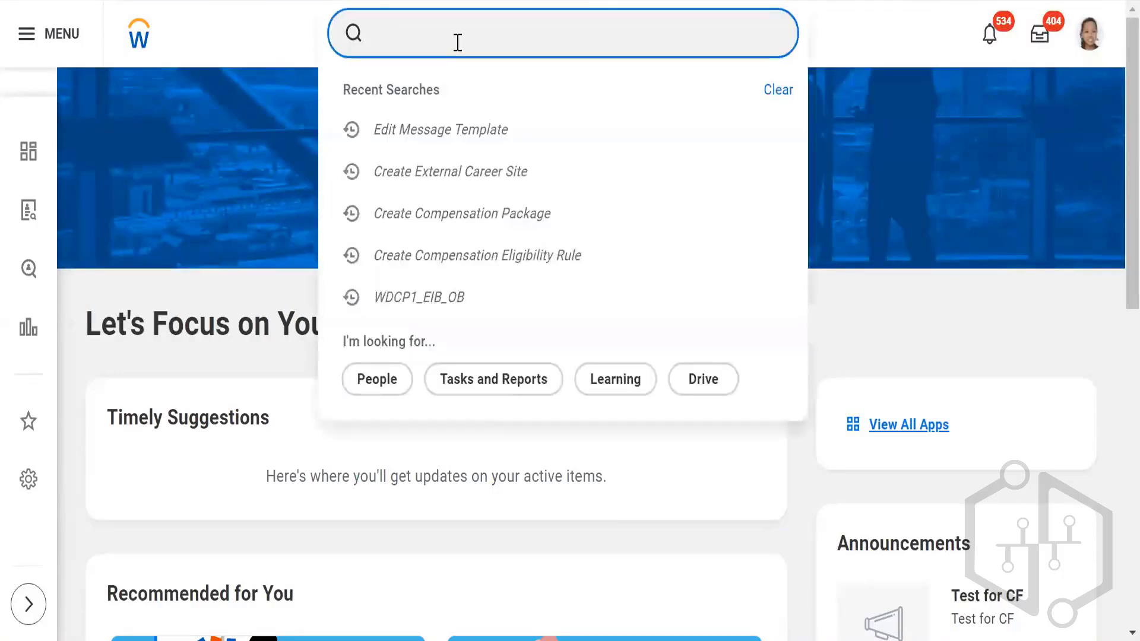
pyautogui.write('create ')
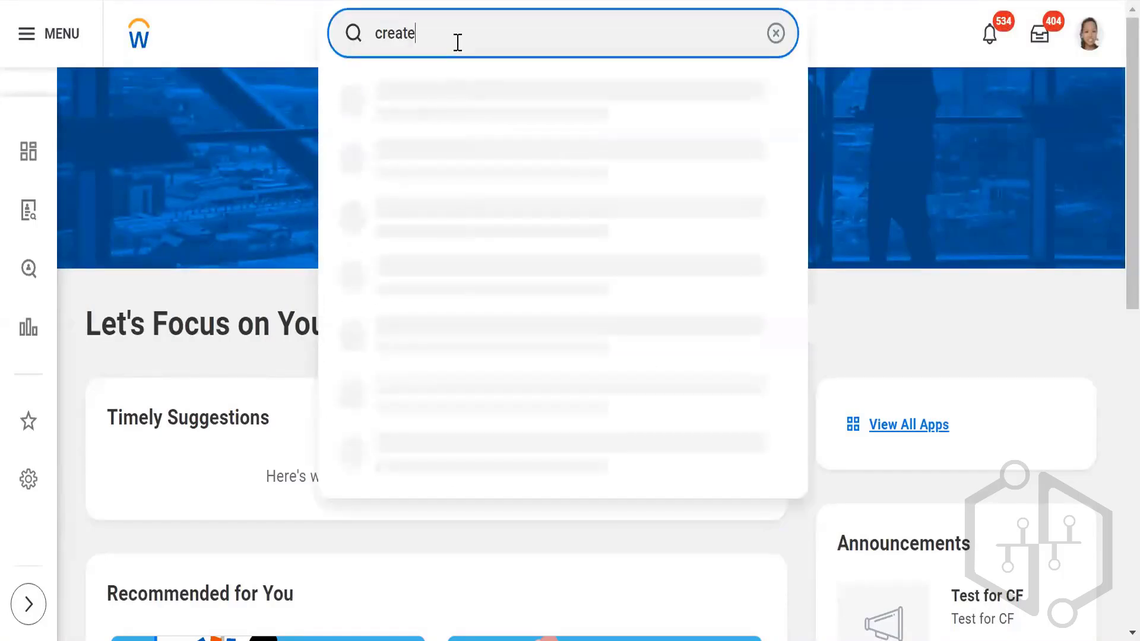
pyautogui.write('job posting')
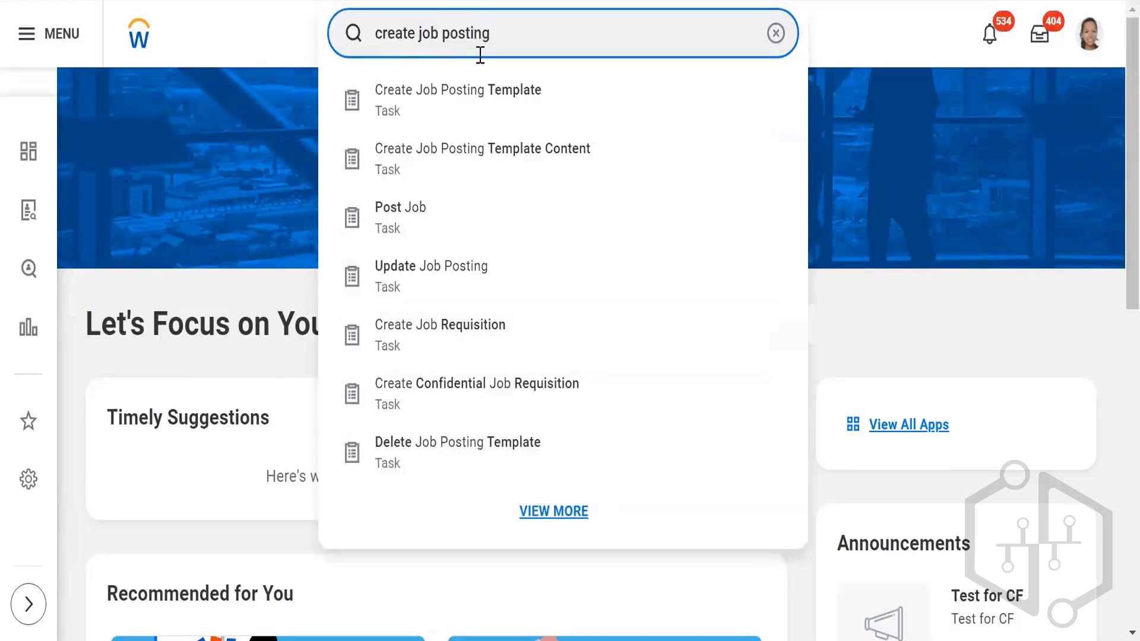
pyautogui.moveTo(413, 31); pyautogui.dragTo(355, 29)
pyautogui.write('edit')
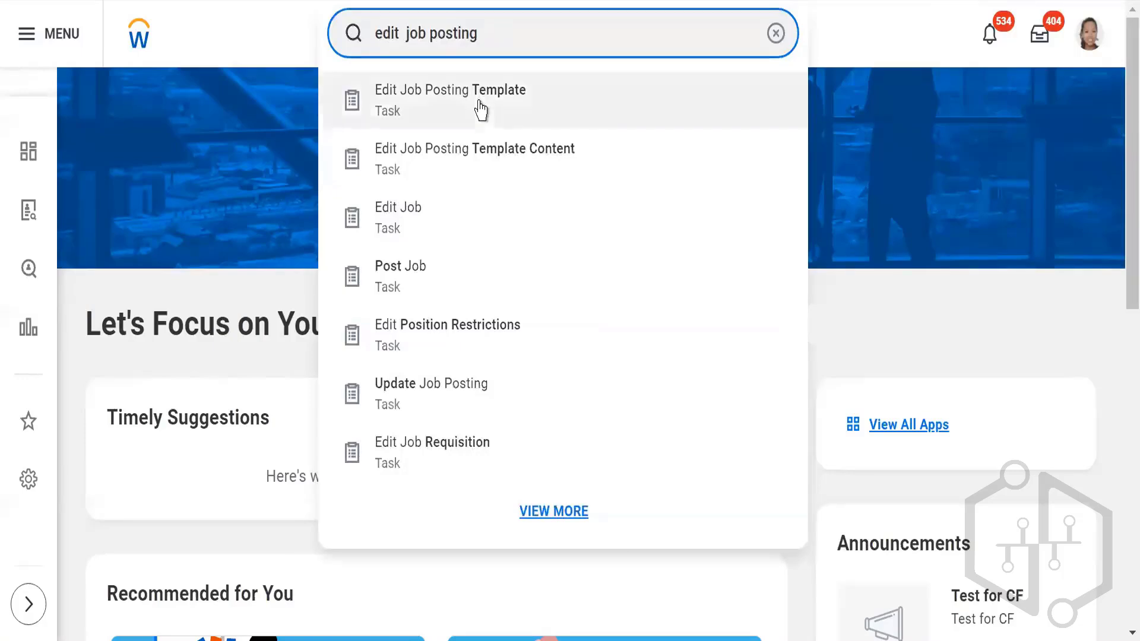
pyautogui.click(480, 111)
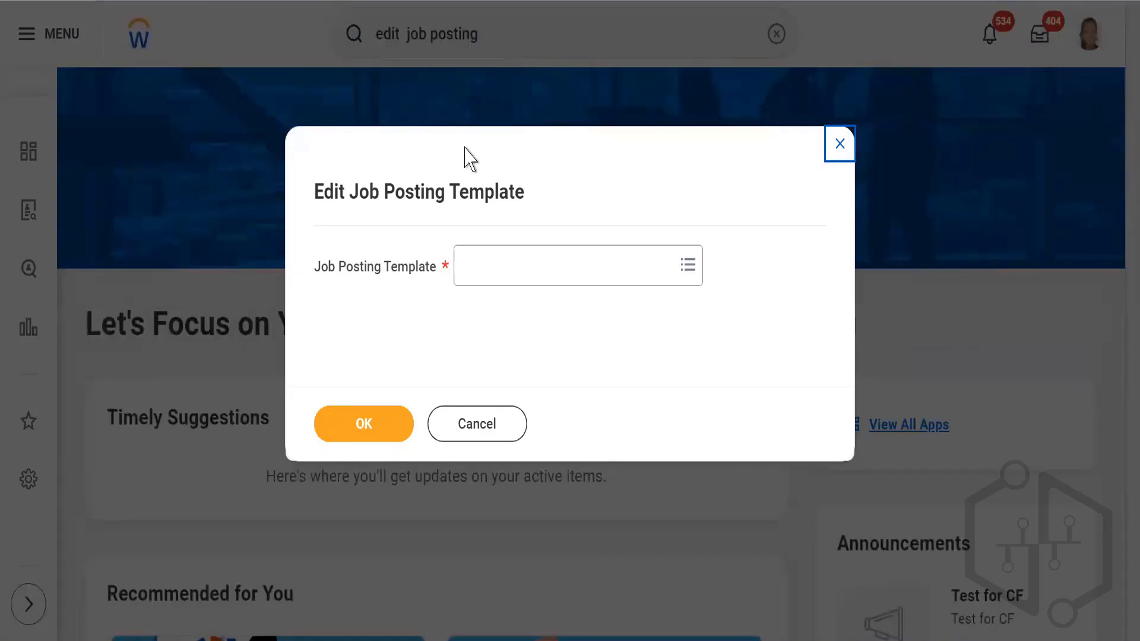
# Choose Global Default Template from all job posting templates and open it for editing
pyautogui.click(684, 273)
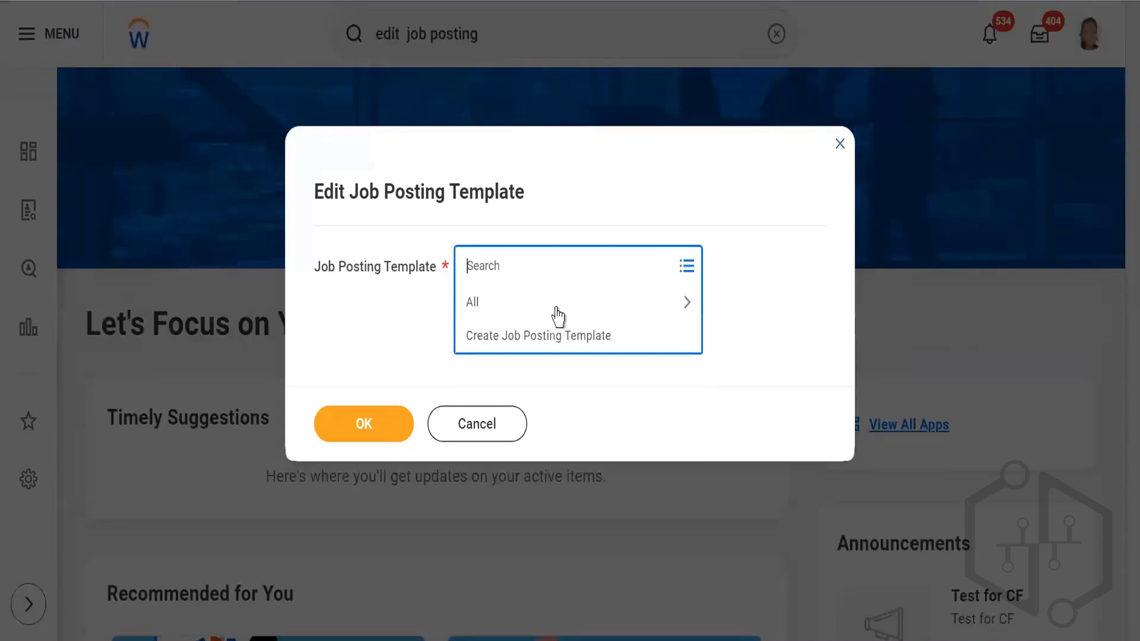
pyautogui.click(557, 315)
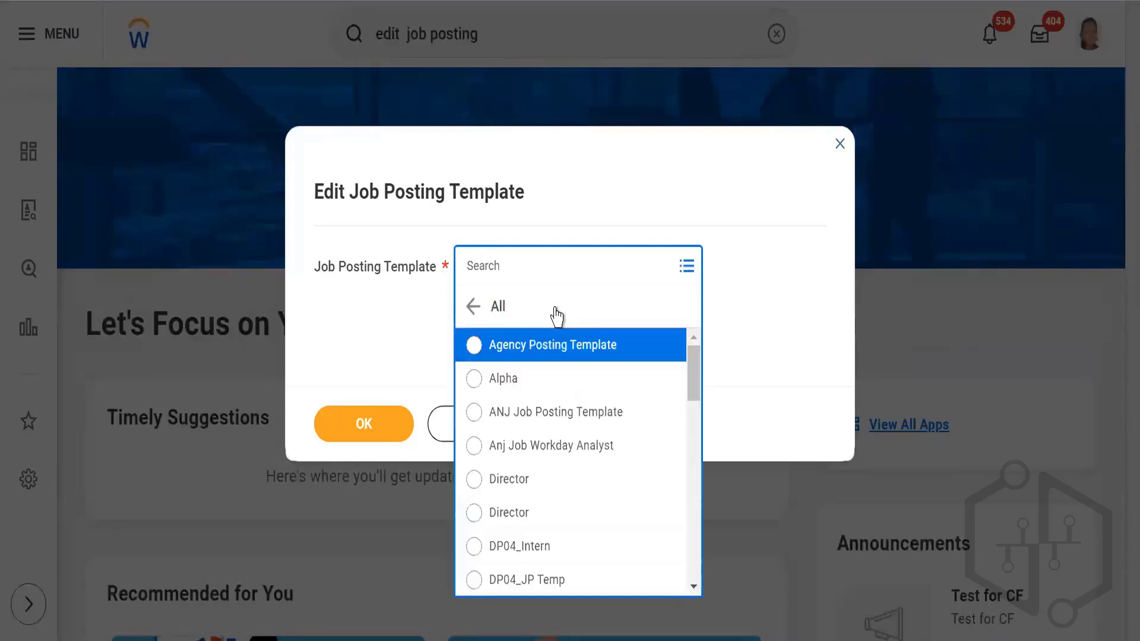
pyautogui.scroll(-3, 539, 497)
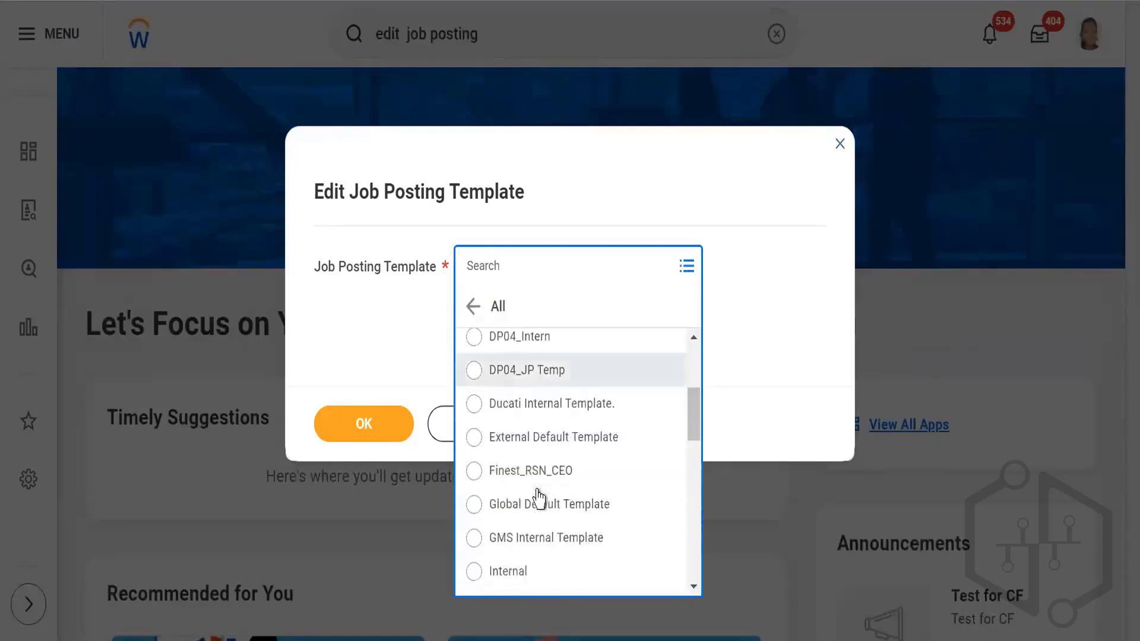
pyautogui.scroll(-2, 539, 497)
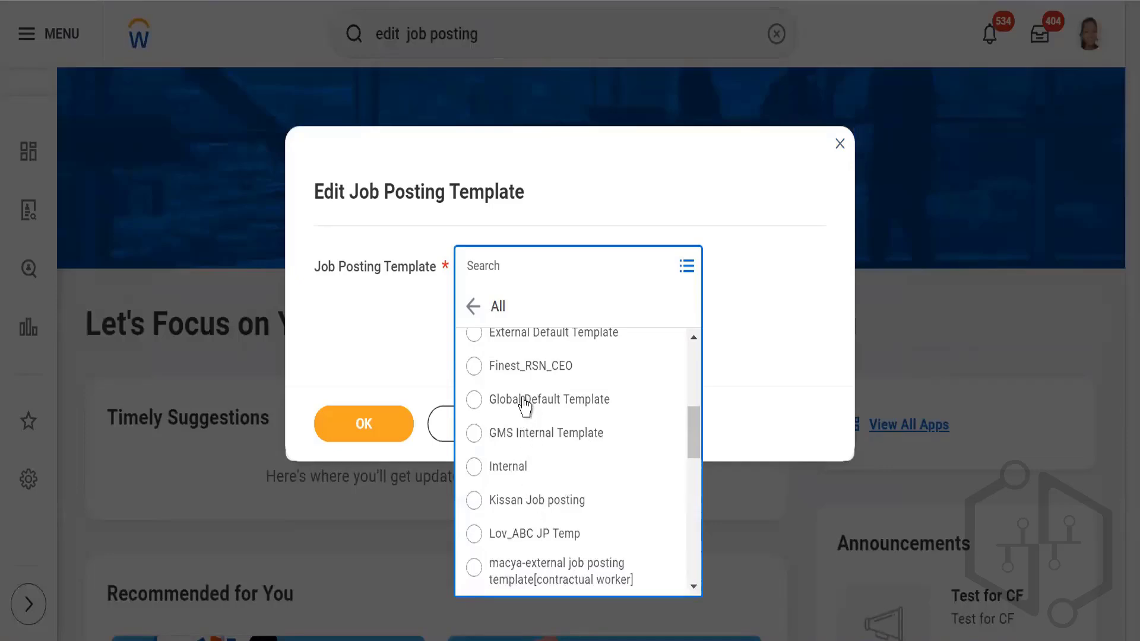
pyautogui.click(527, 406)
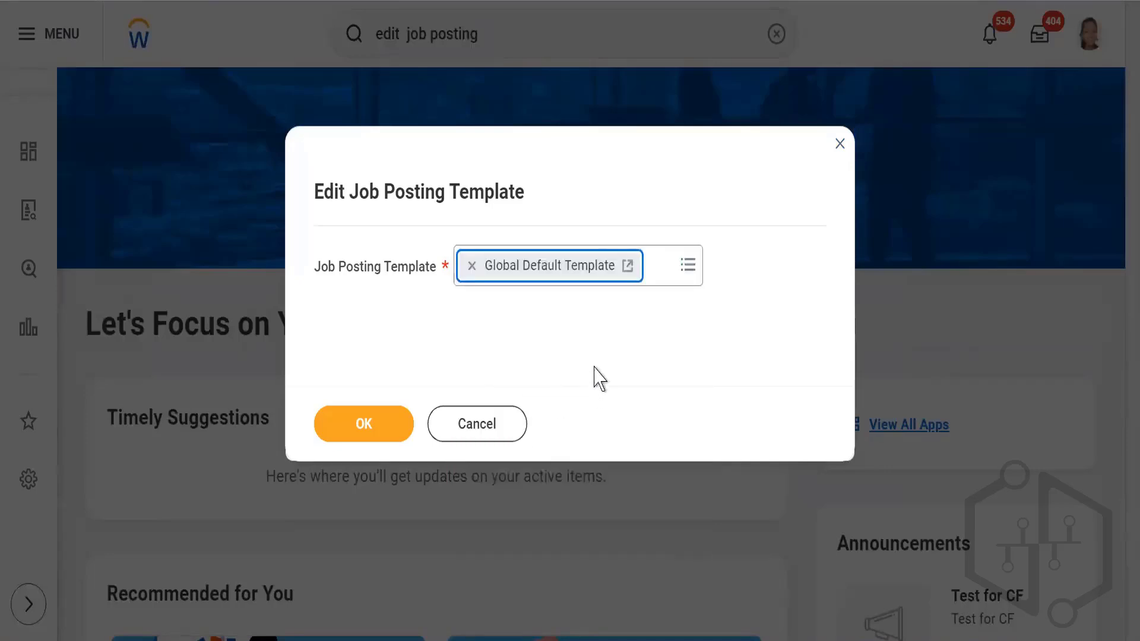
pyautogui.click(380, 425)
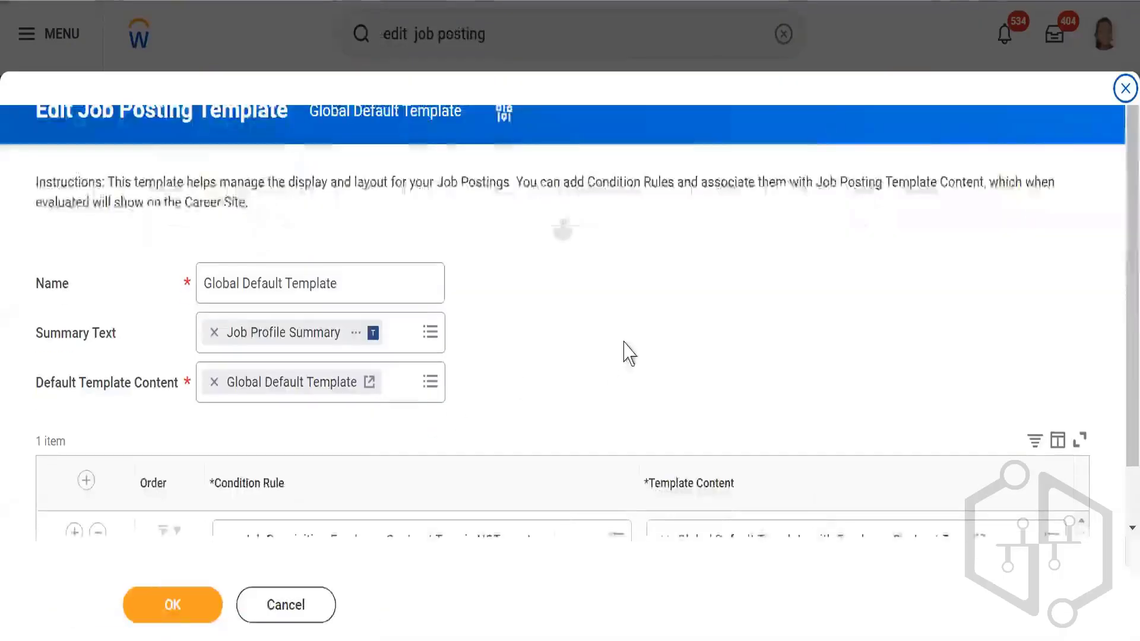
# Open the default template content linked to the Global Default Template and examine its text and external field sections
pyautogui.scroll(-1, 623, 342)
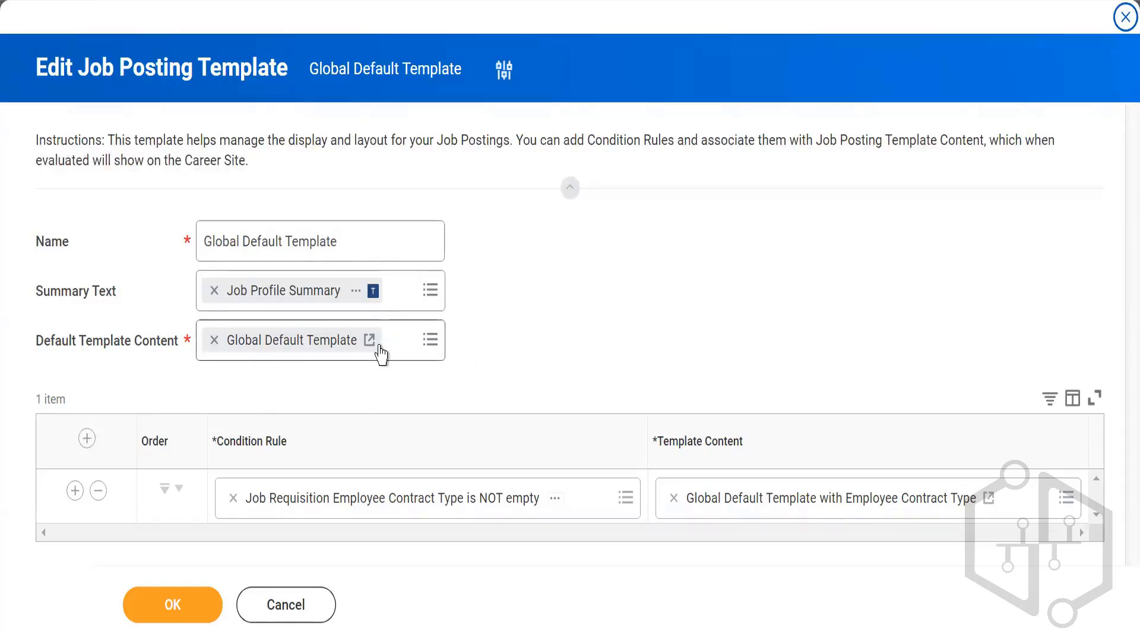
pyautogui.click(369, 343)
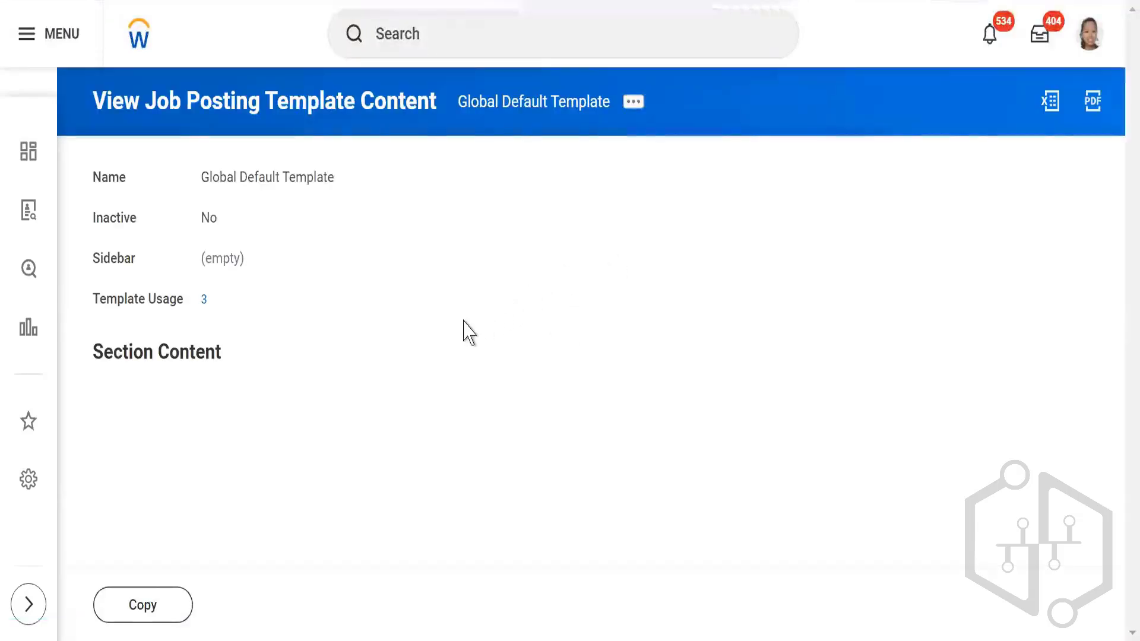
pyautogui.scroll(-2, 352, 336)
pyautogui.scroll(-2, 356, 347)
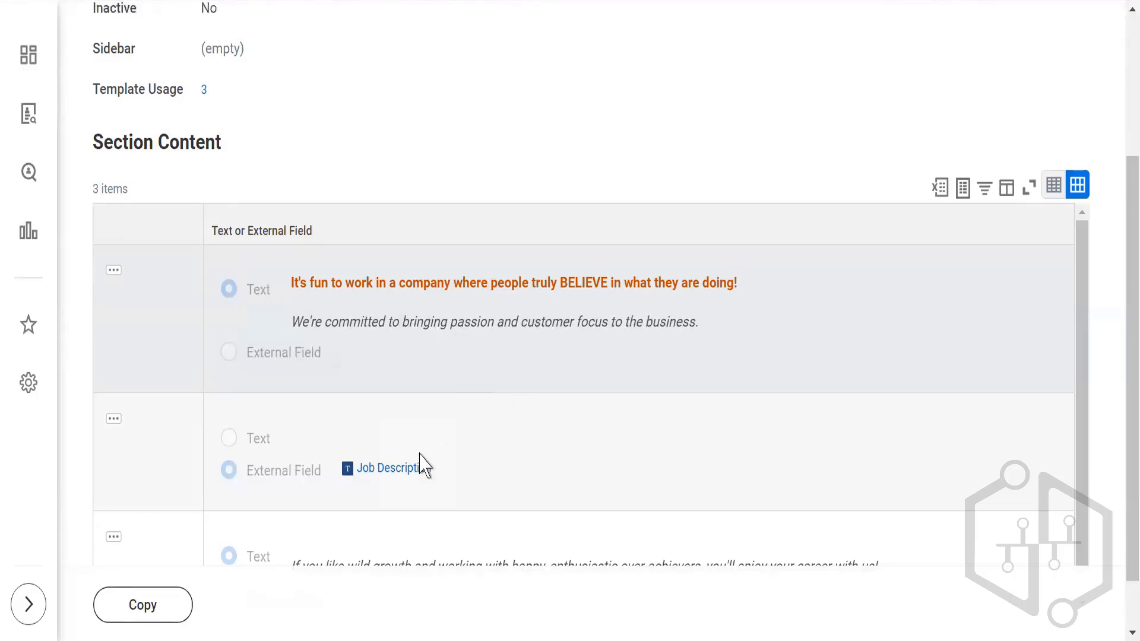
pyautogui.scroll(-2, 420, 465)
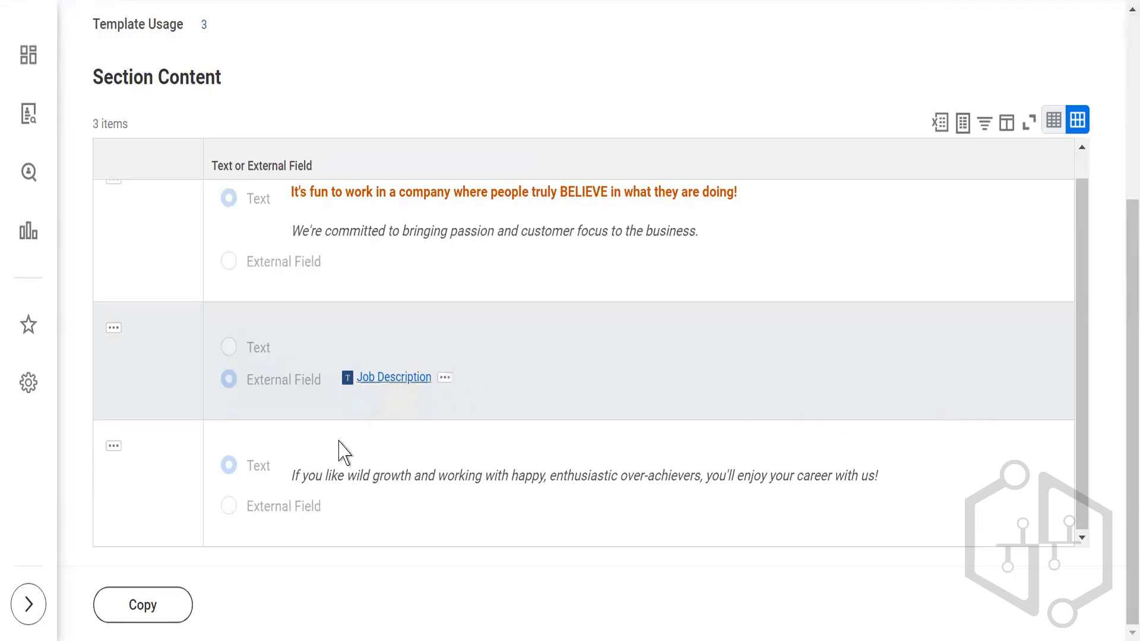
pyautogui.scroll(1, 484, 320)
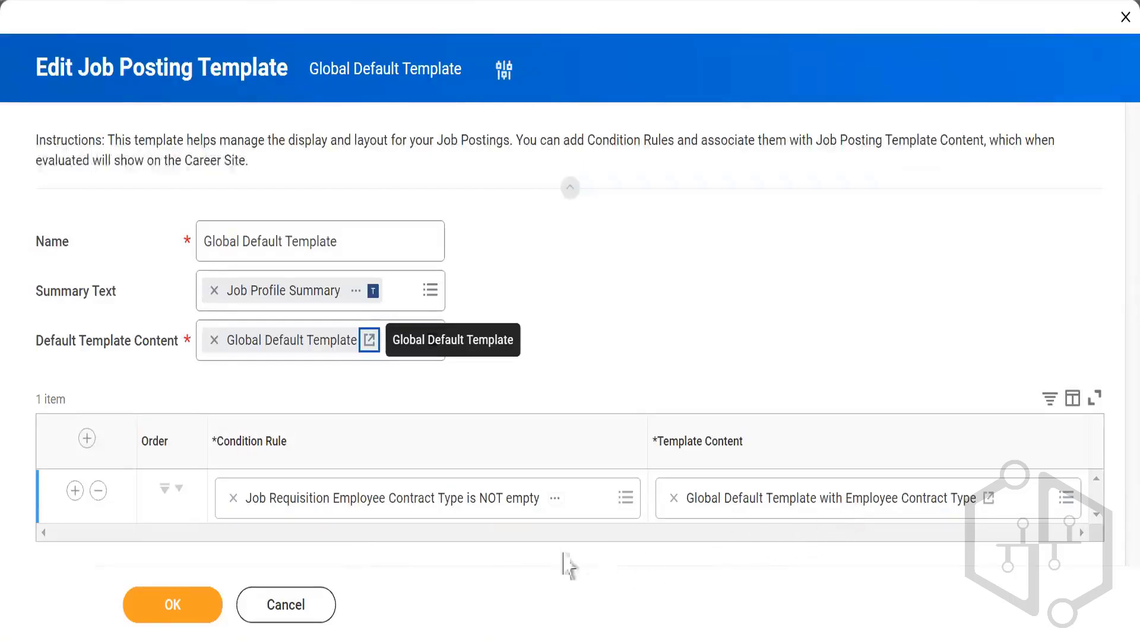
# View the template's condition rule on the employee contract type and examine its rule conditions across all columns
pyautogui.click(556, 500)
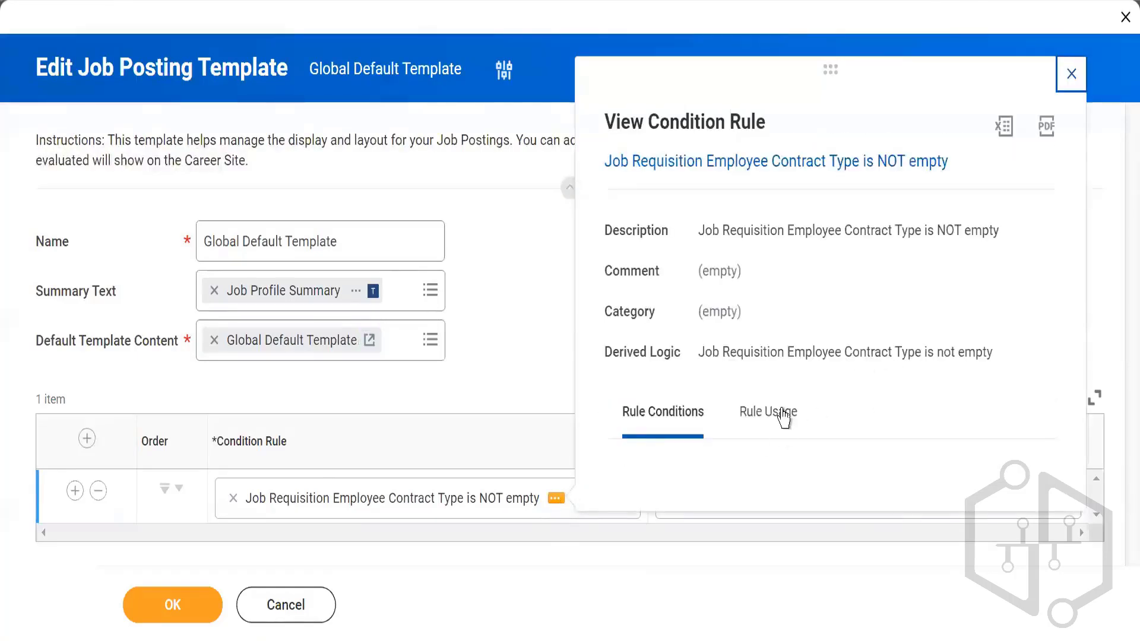
pyautogui.scroll(-3, 796, 427)
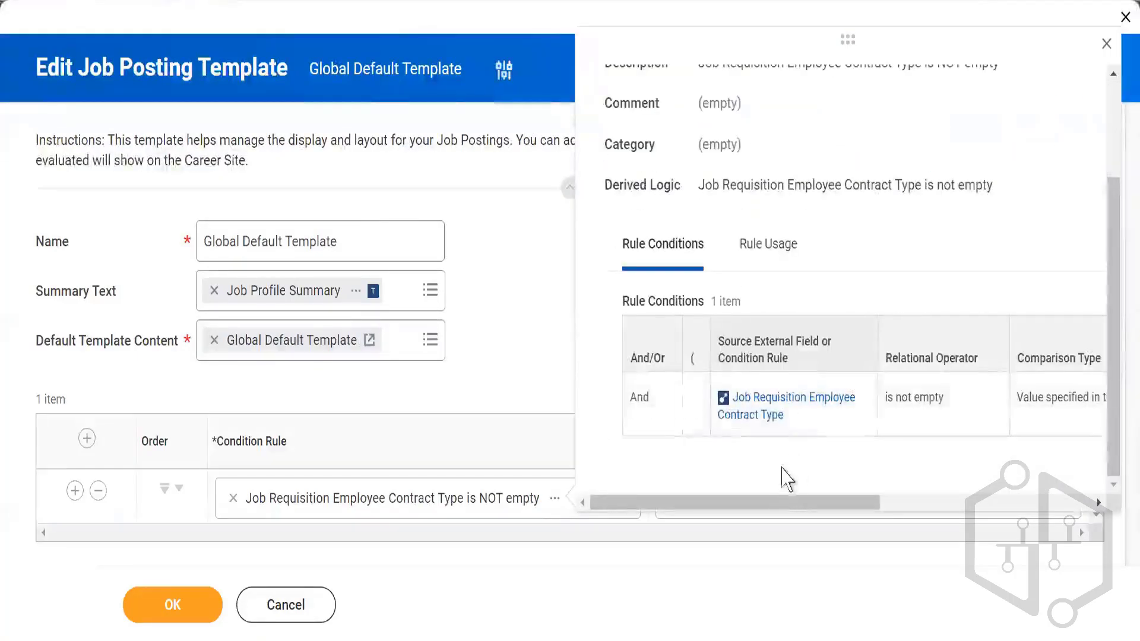
pyautogui.hscroll(3, 783, 506)
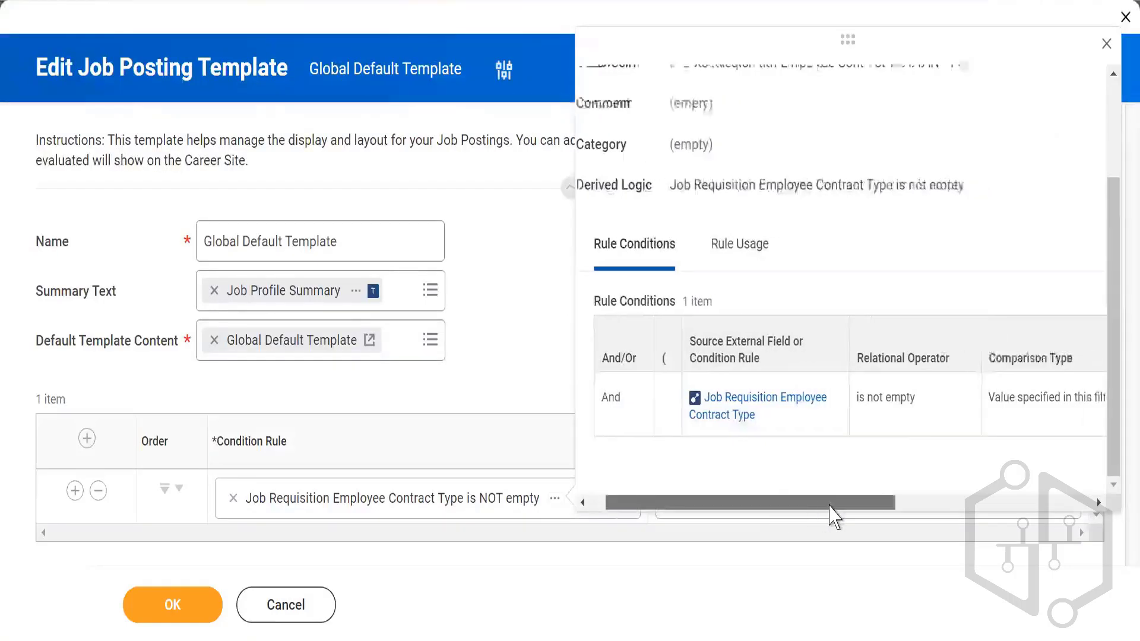
pyautogui.hscroll(3, 849, 510)
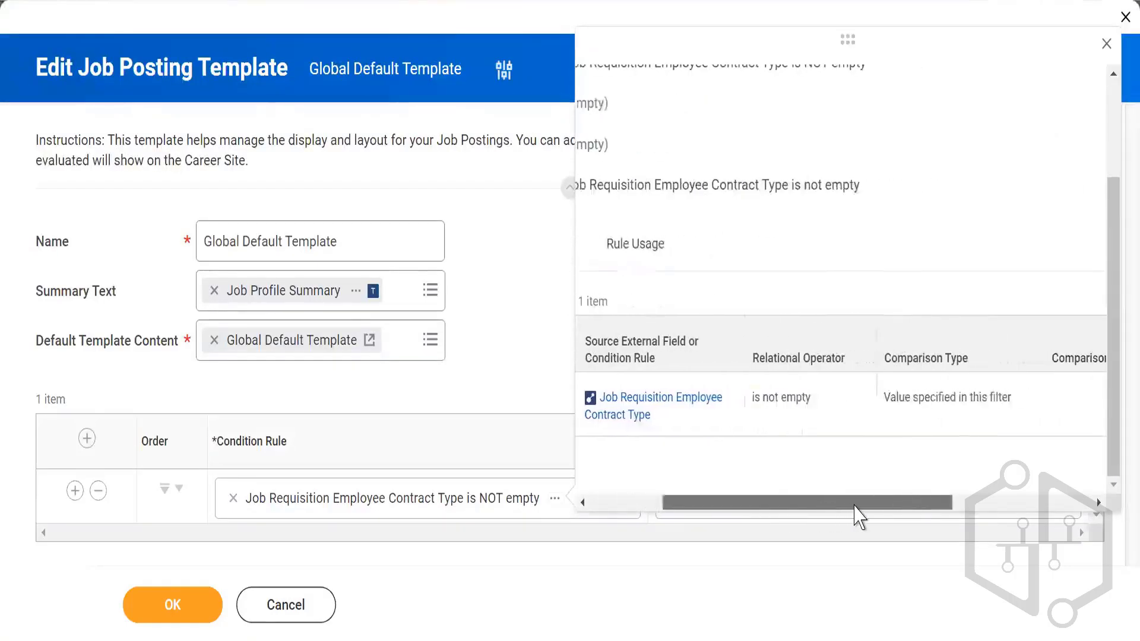
pyautogui.hscroll(-1, 840, 517)
pyautogui.hscroll(8, 914, 508)
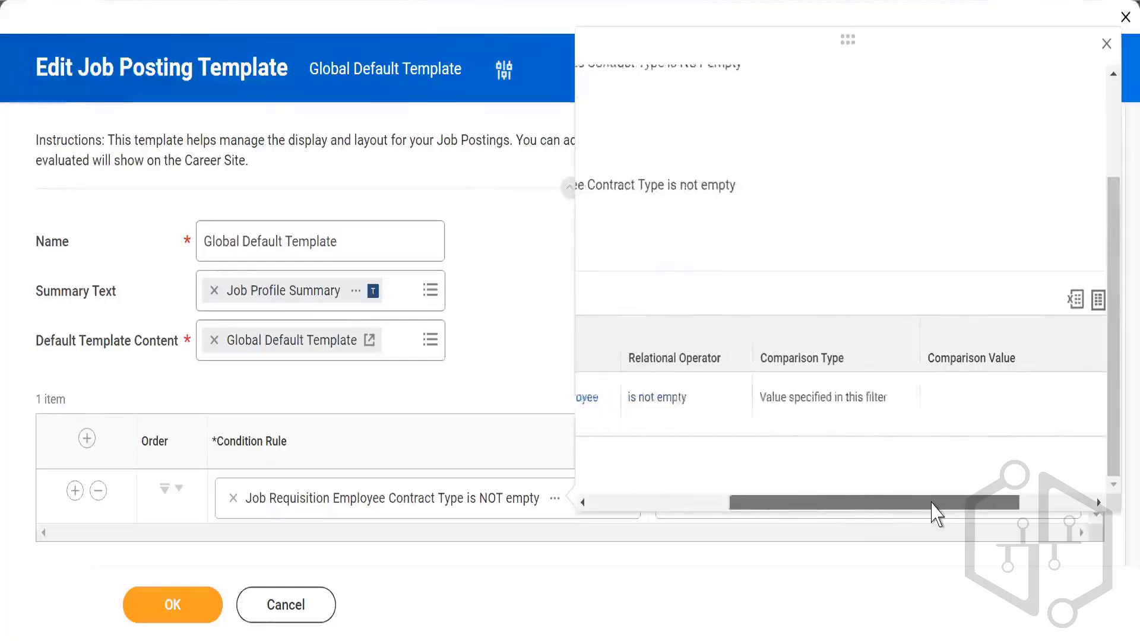
# Set the career site's Job Posting Template to Global Default Template from all available templates
pyautogui.click(503, 210)
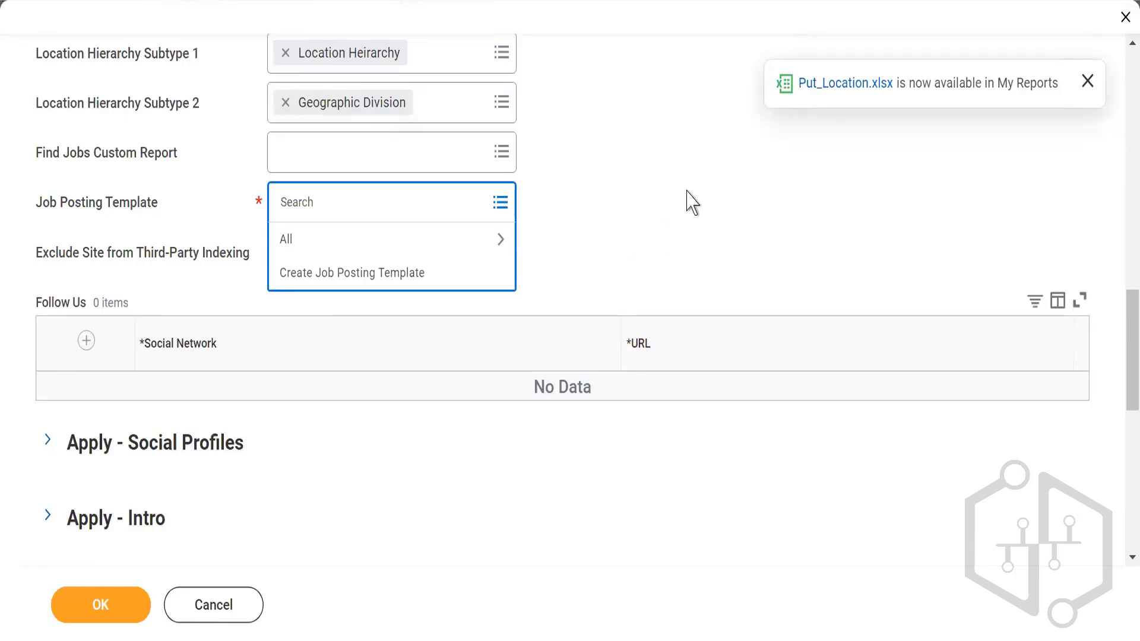
pyautogui.click(693, 203)
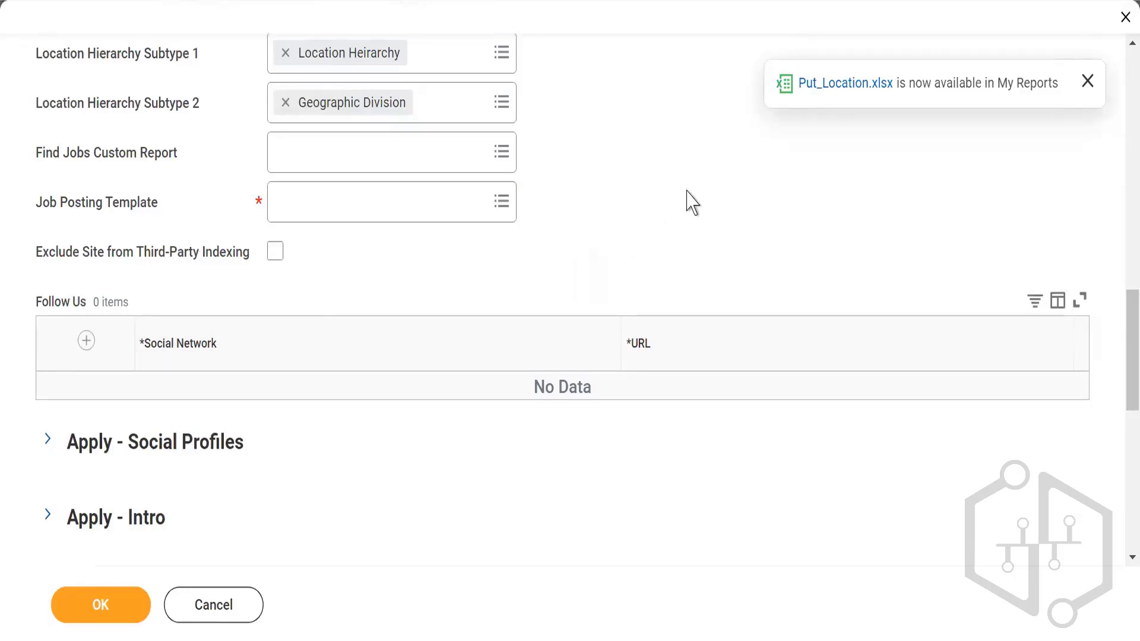
pyautogui.click(501, 203)
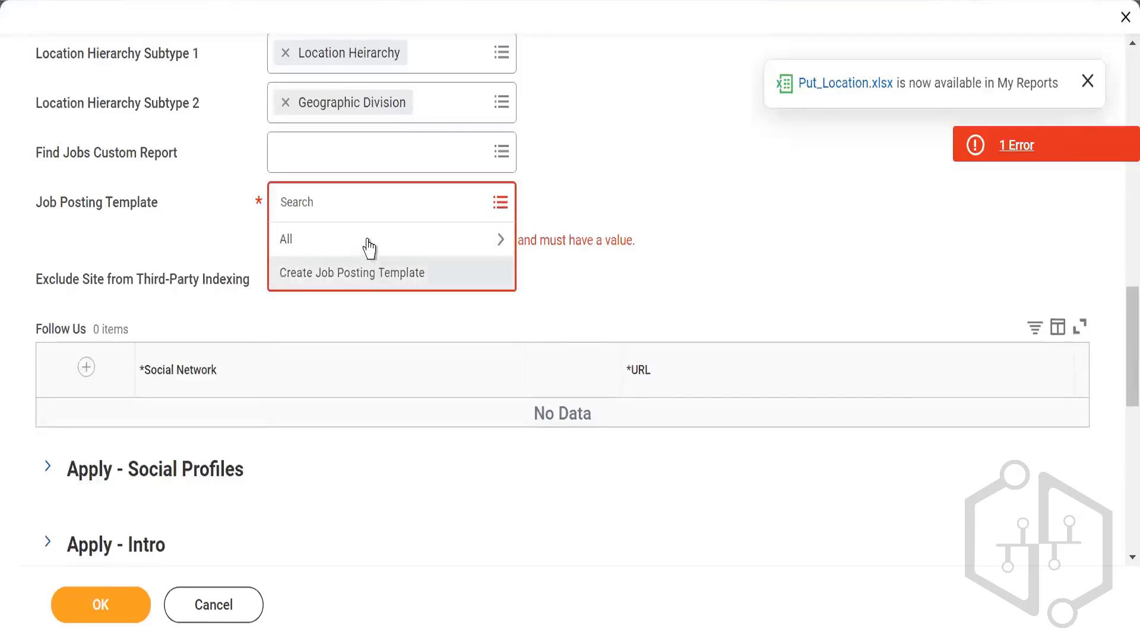
pyautogui.click(373, 246)
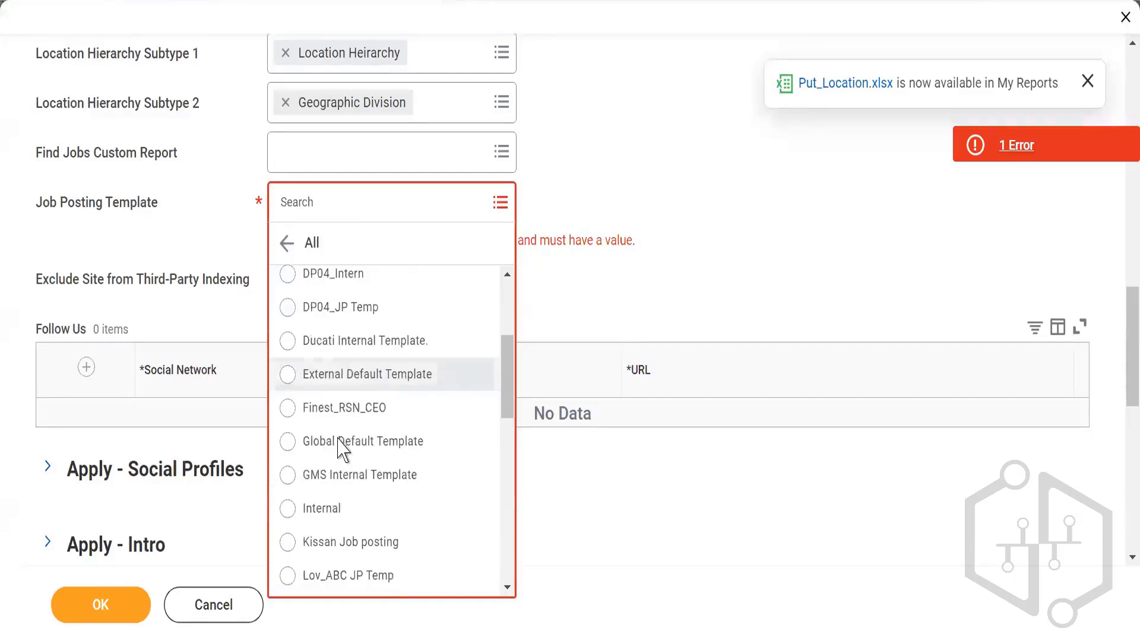
pyautogui.click(339, 441)
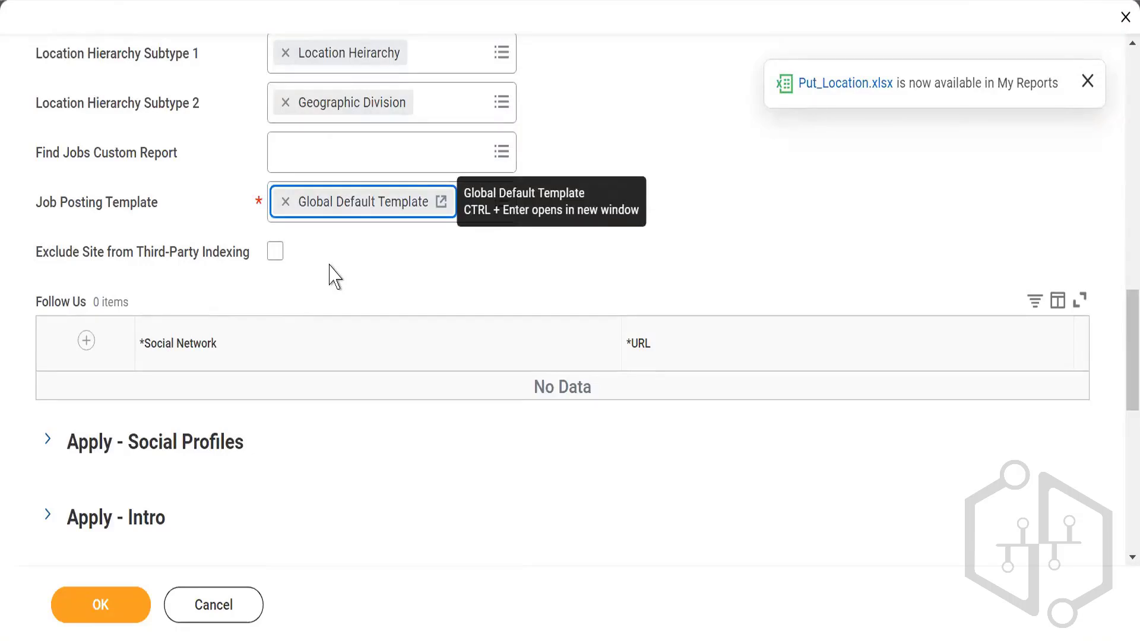
# Add two Follow Us rows with LinkedIn and Twitter as the social networks and dismiss the report notification
pyautogui.click(86, 343)
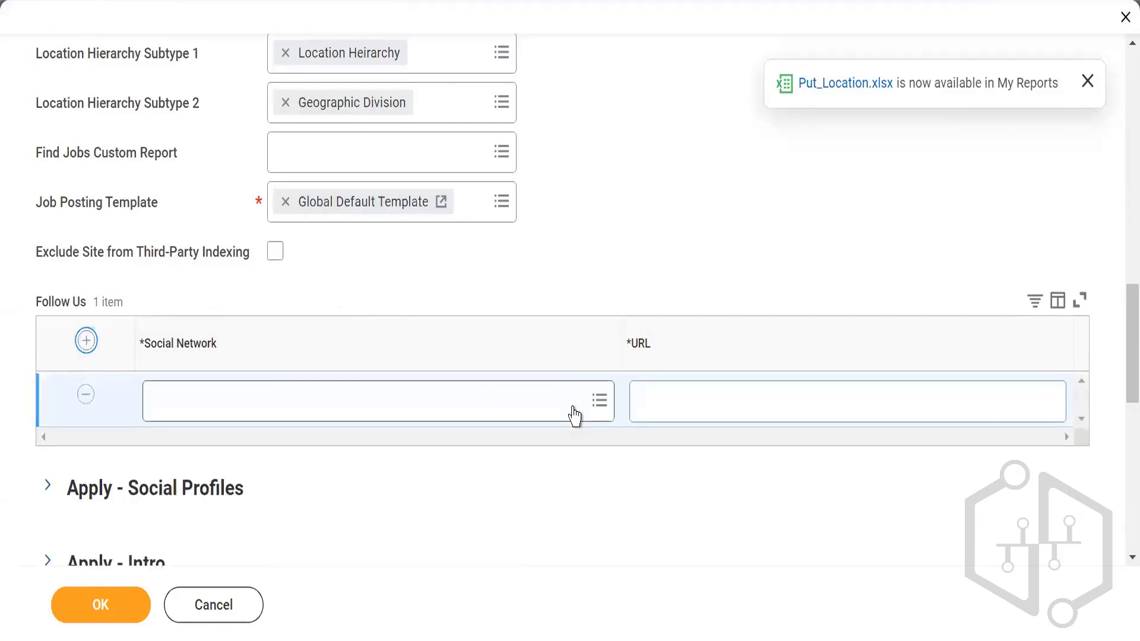
pyautogui.click(572, 402)
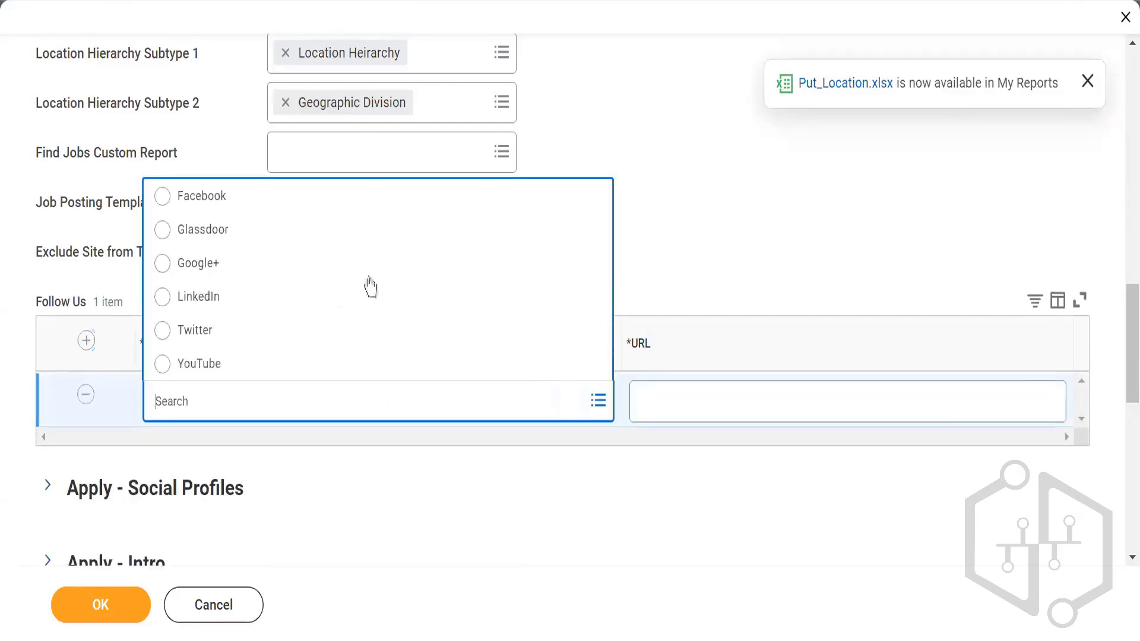
pyautogui.click(216, 300)
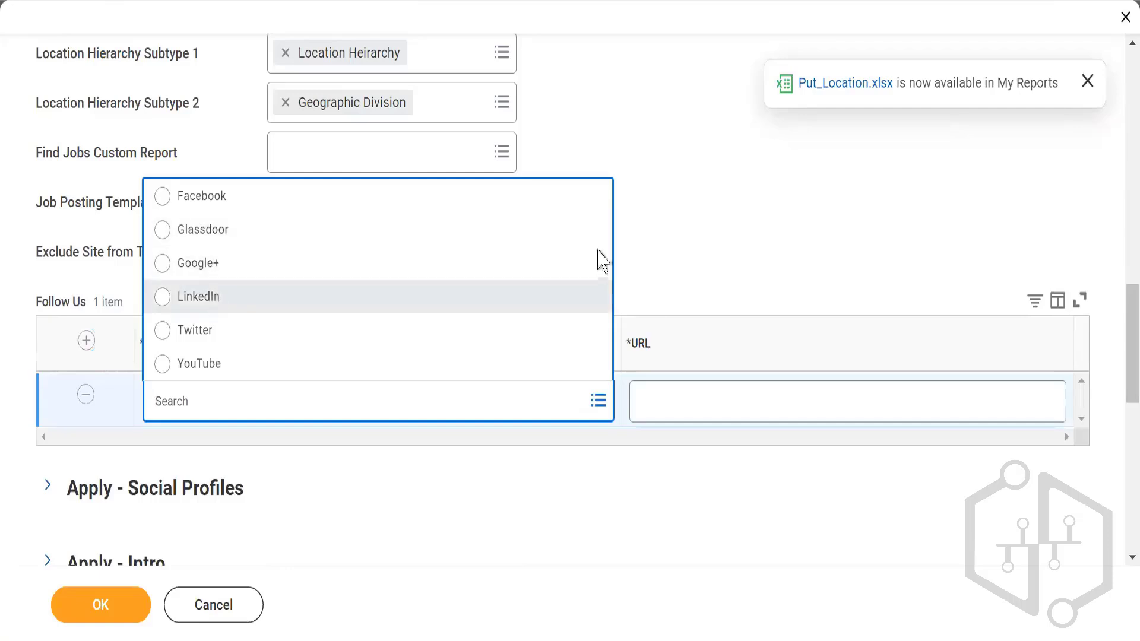
pyautogui.click(86, 341)
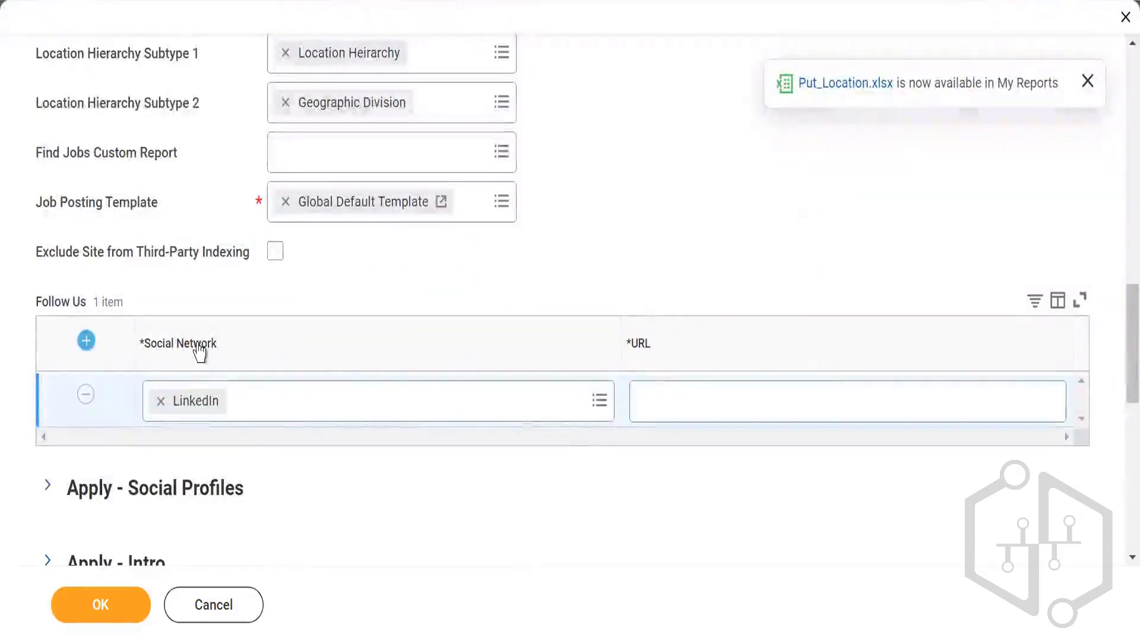
pyautogui.click(387, 414)
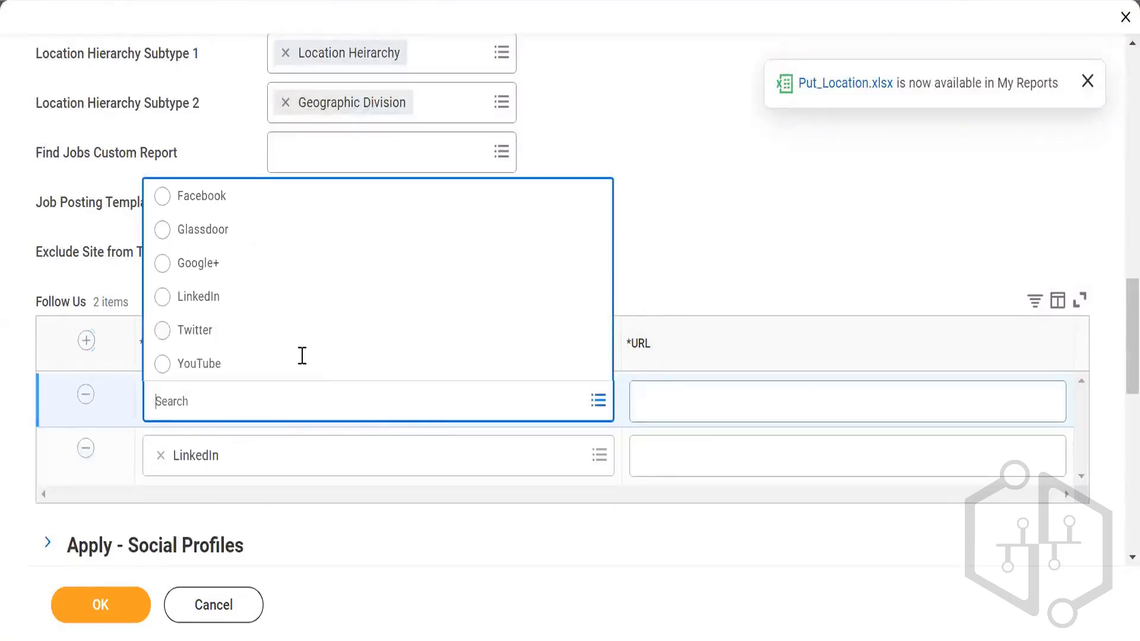
pyautogui.click(209, 330)
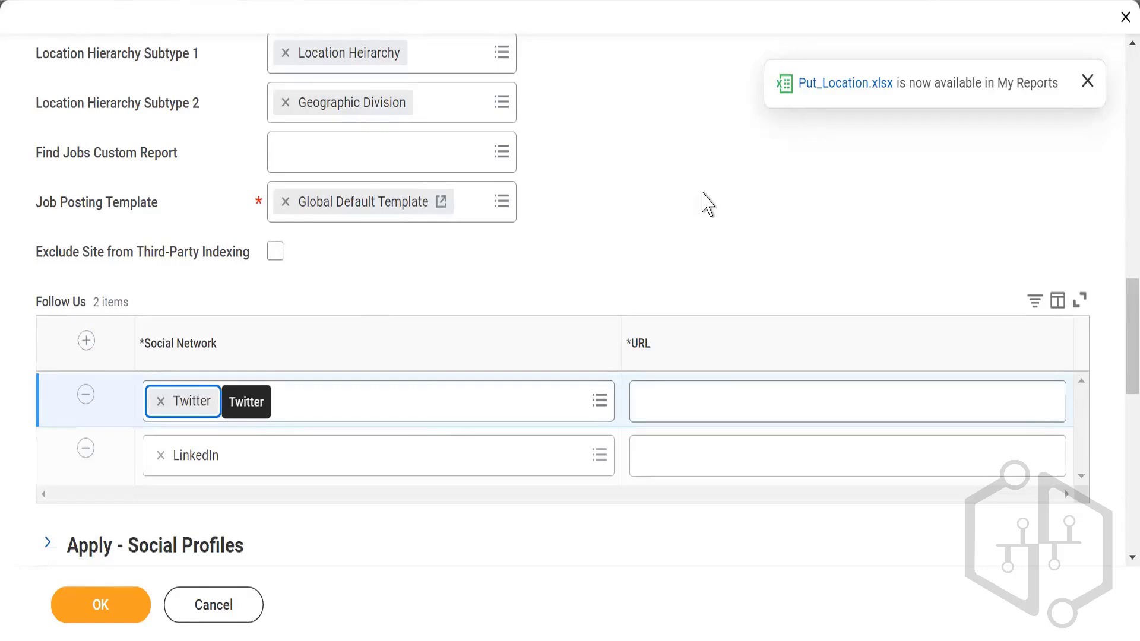
pyautogui.click(1087, 81)
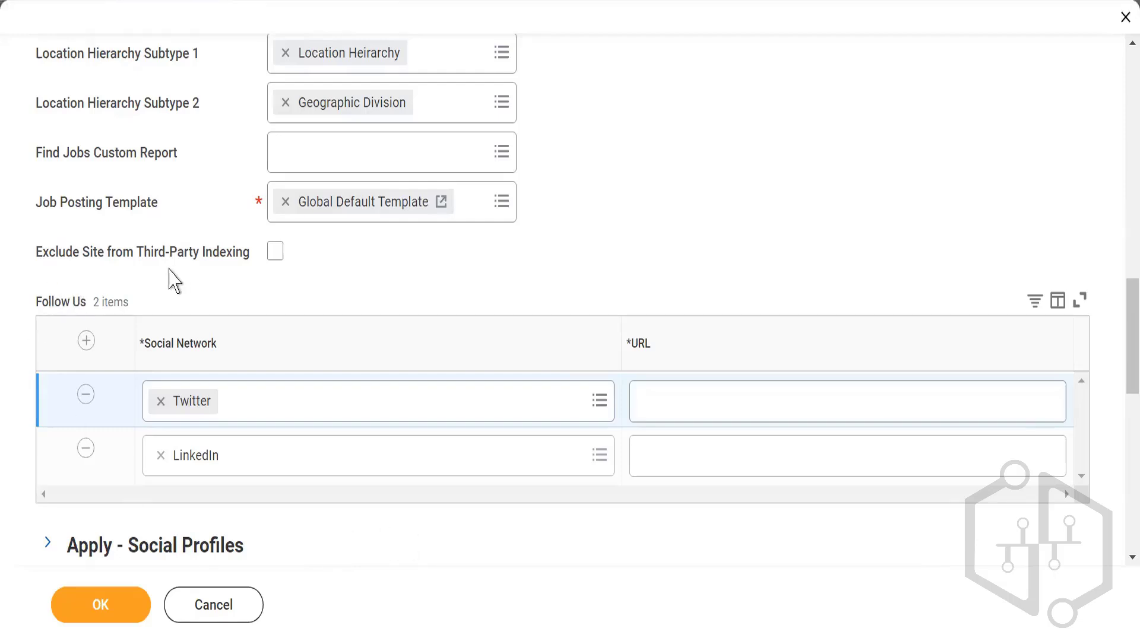
# Enable Apply With SEEK in the Apply - Social Profiles section, turn it off again and collapse the section
pyautogui.scroll(-2, 160, 283)
pyautogui.scroll(-4, 135, 312)
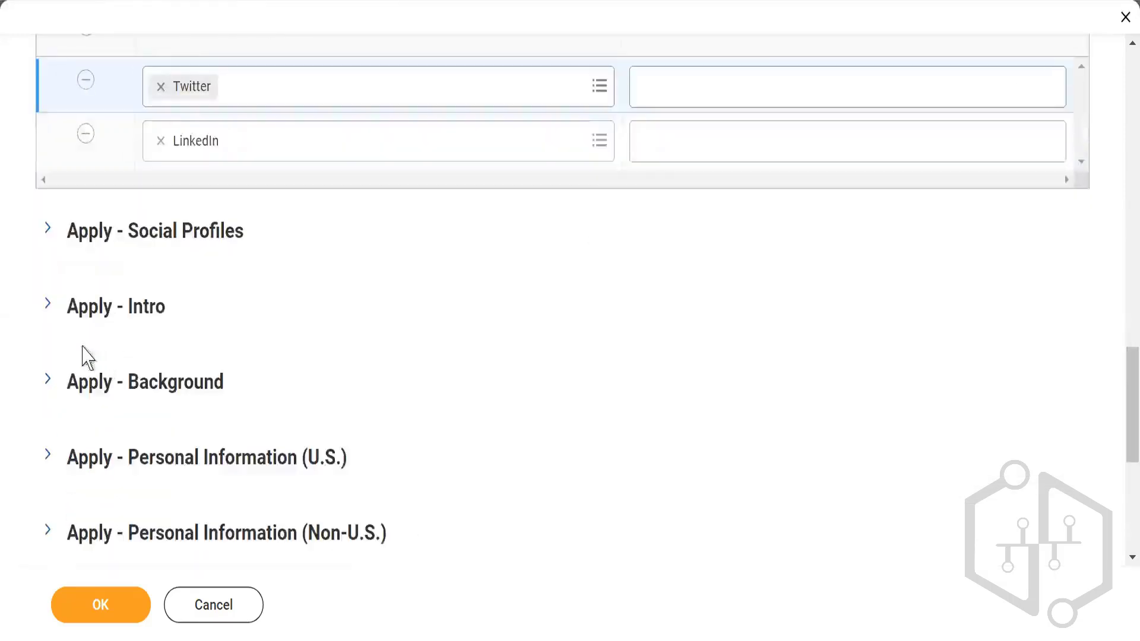
pyautogui.click(48, 229)
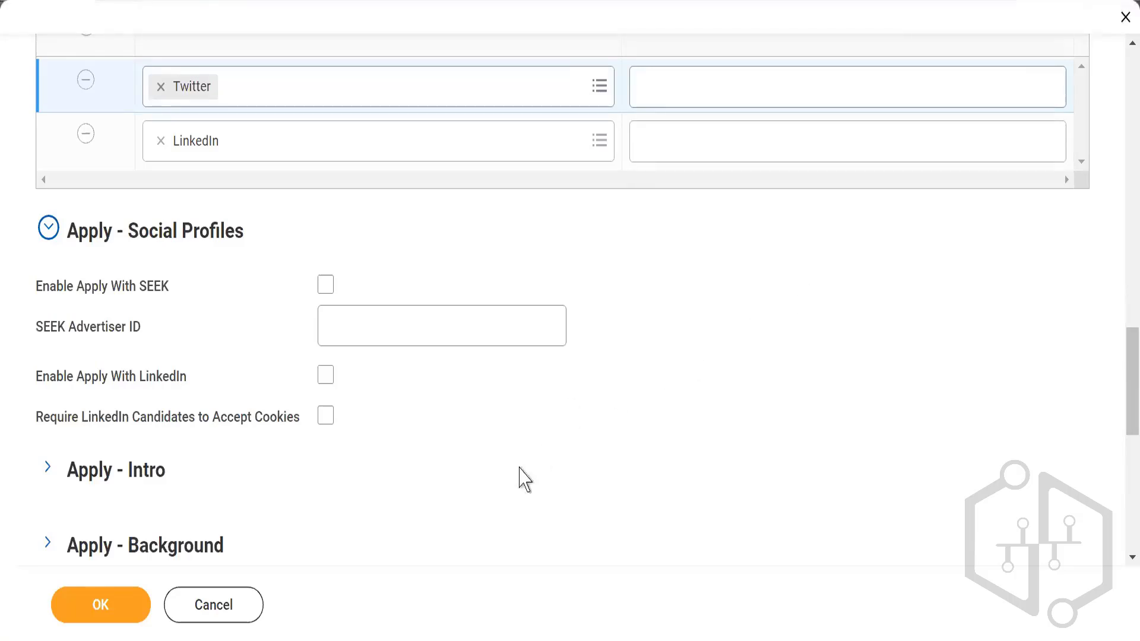
pyautogui.click(325, 287)
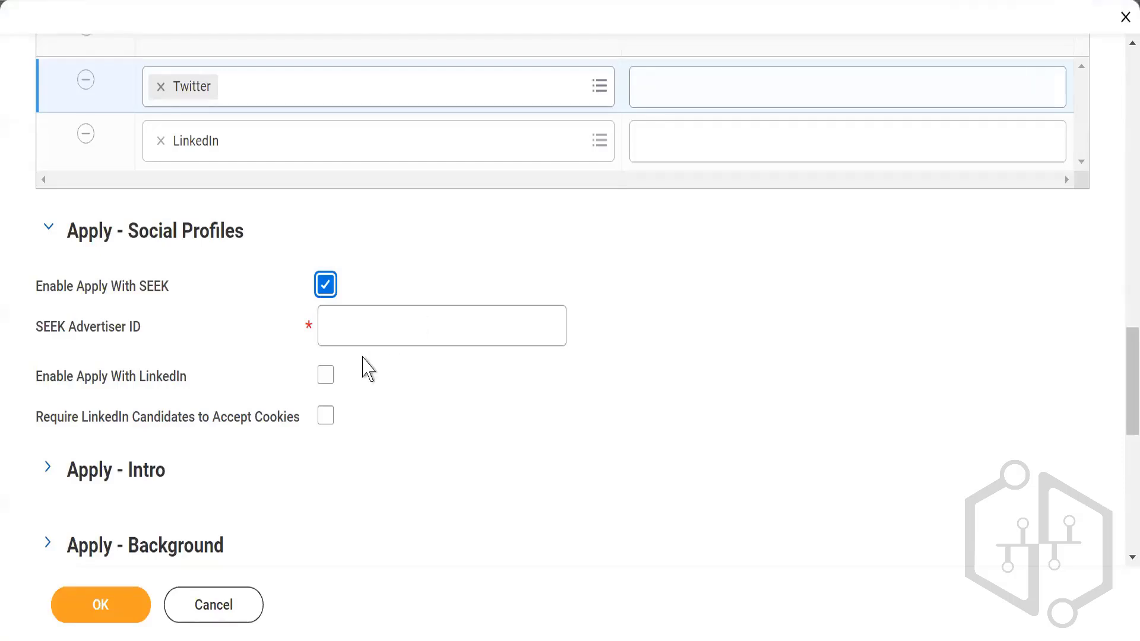
pyautogui.click(326, 293)
pyautogui.click(50, 231)
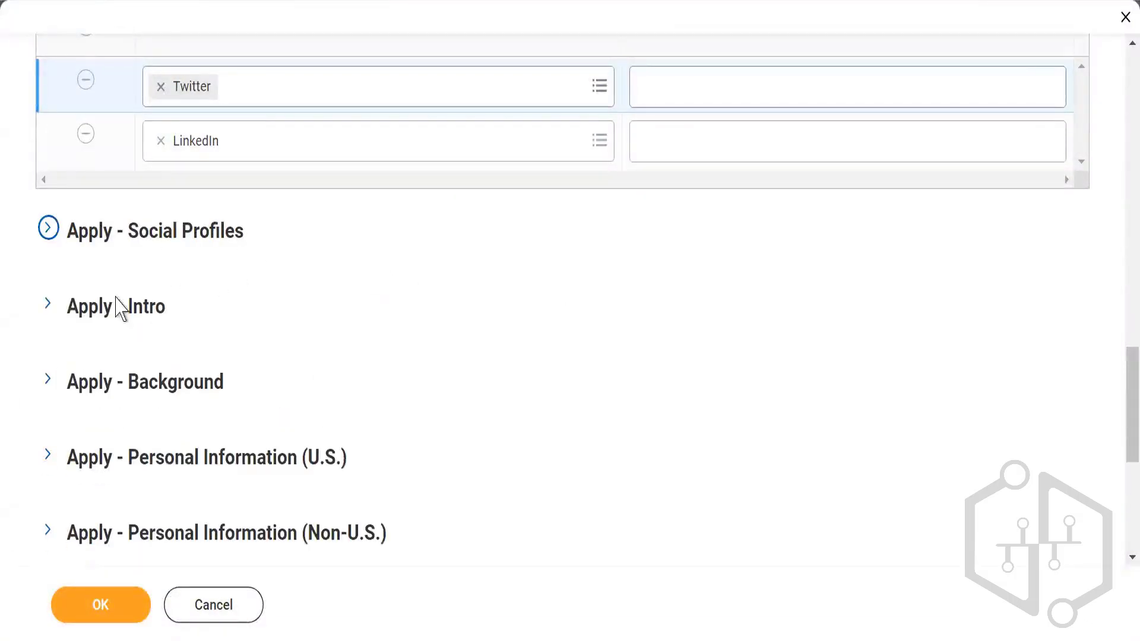
# In the Apply - Intro section, set How Did You Hear About Us? to the Facebook, LinkedIn and Twitter social network sources
pyautogui.click(47, 304)
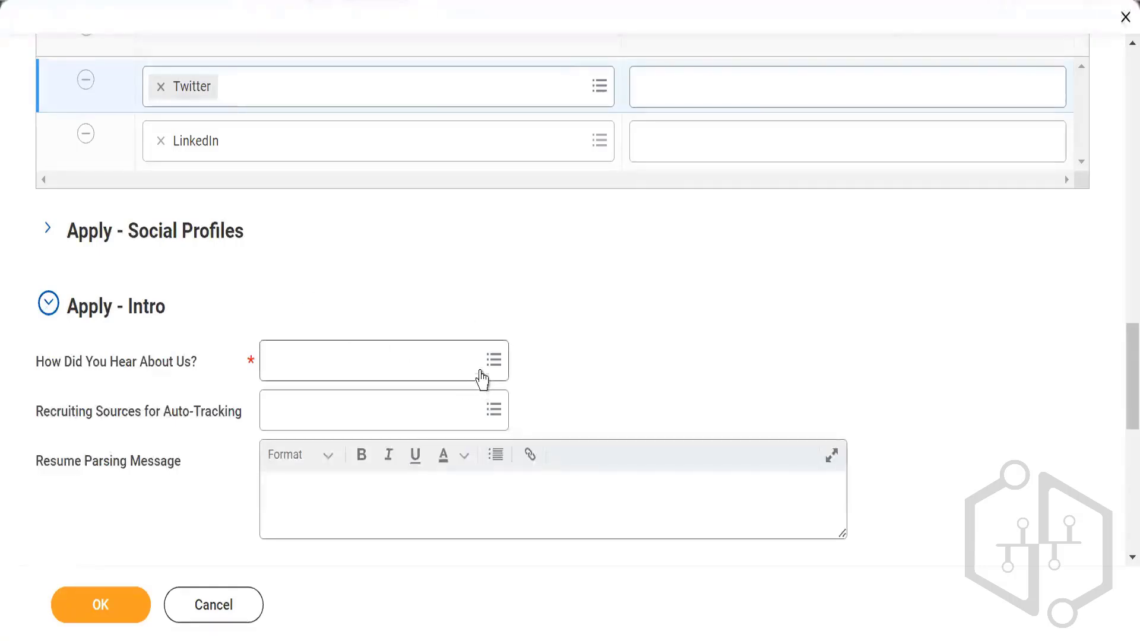
pyautogui.moveTo(486, 368)
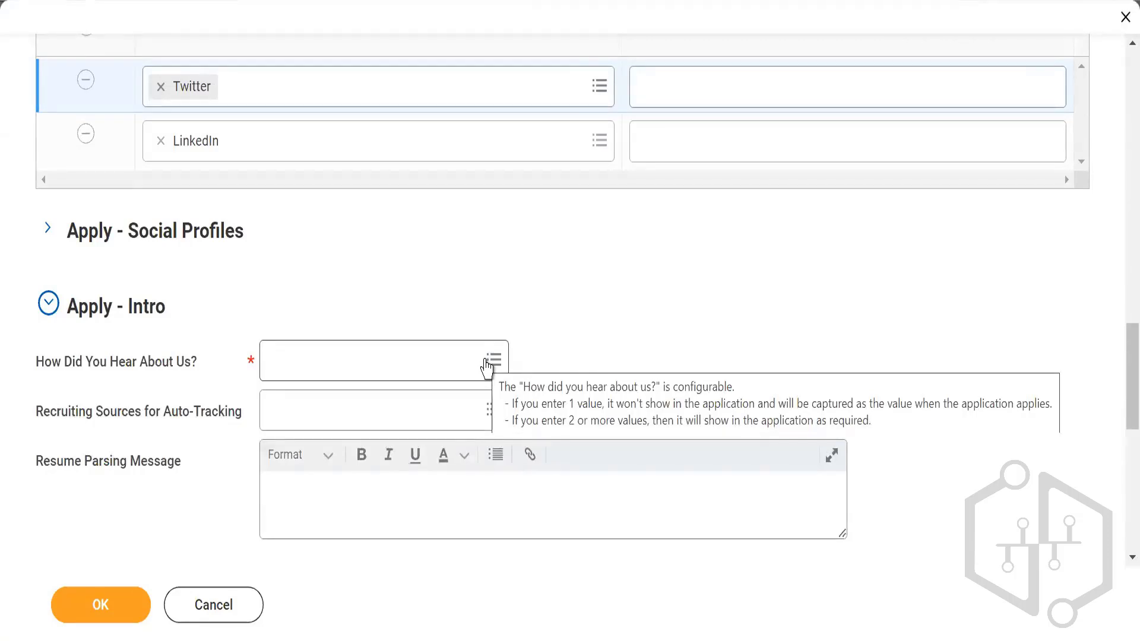
pyautogui.click(487, 367)
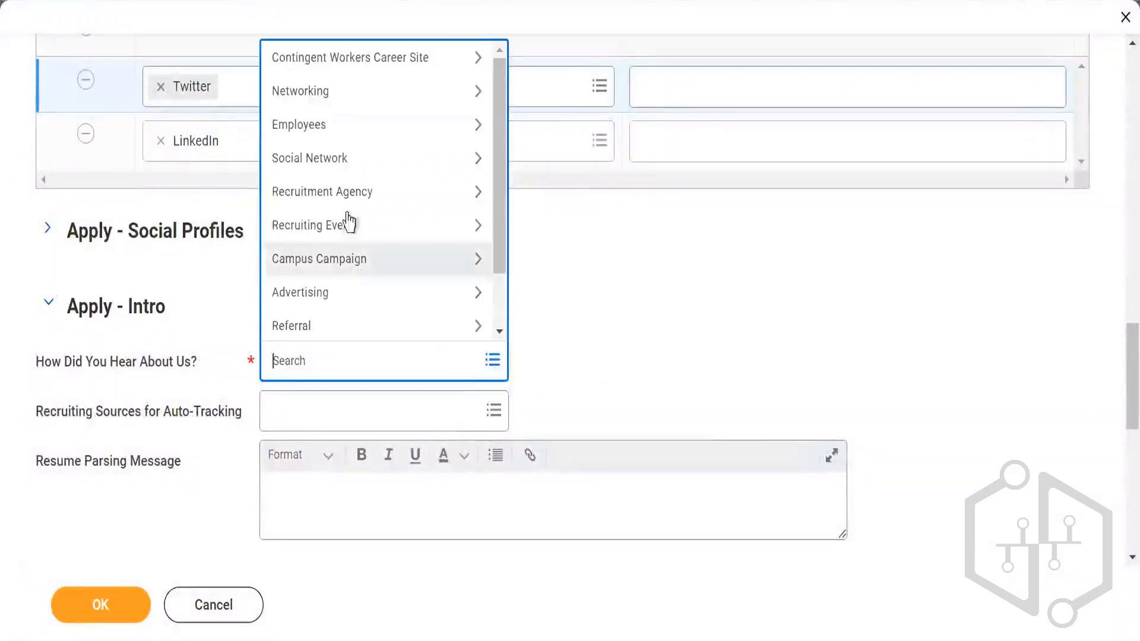
pyautogui.click(348, 160)
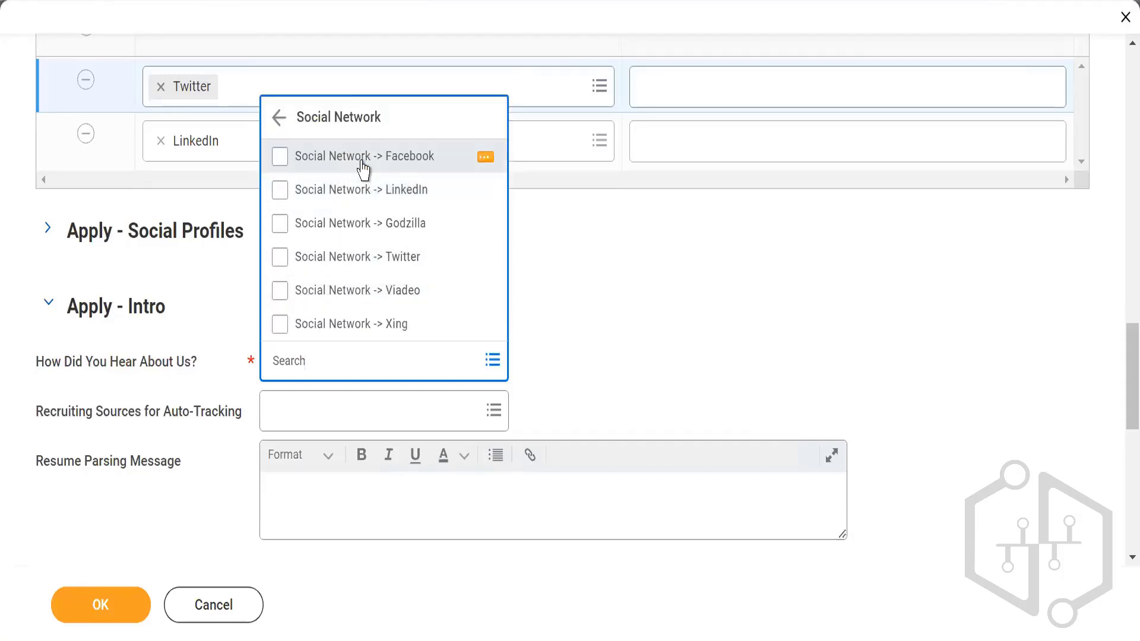
pyautogui.click(363, 171)
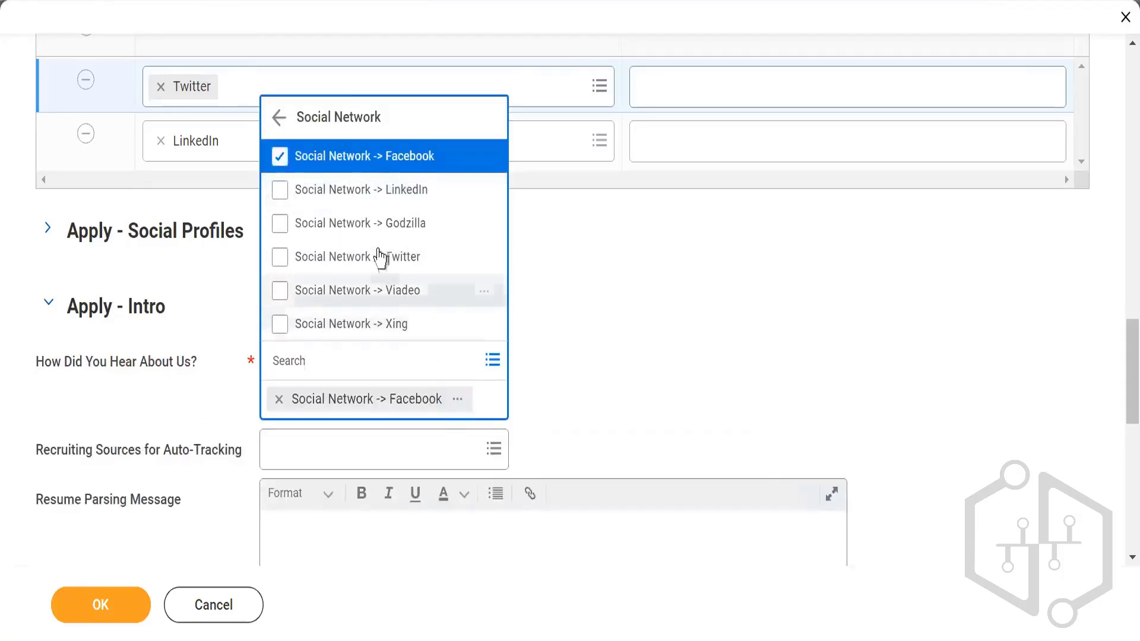
pyautogui.click(399, 197)
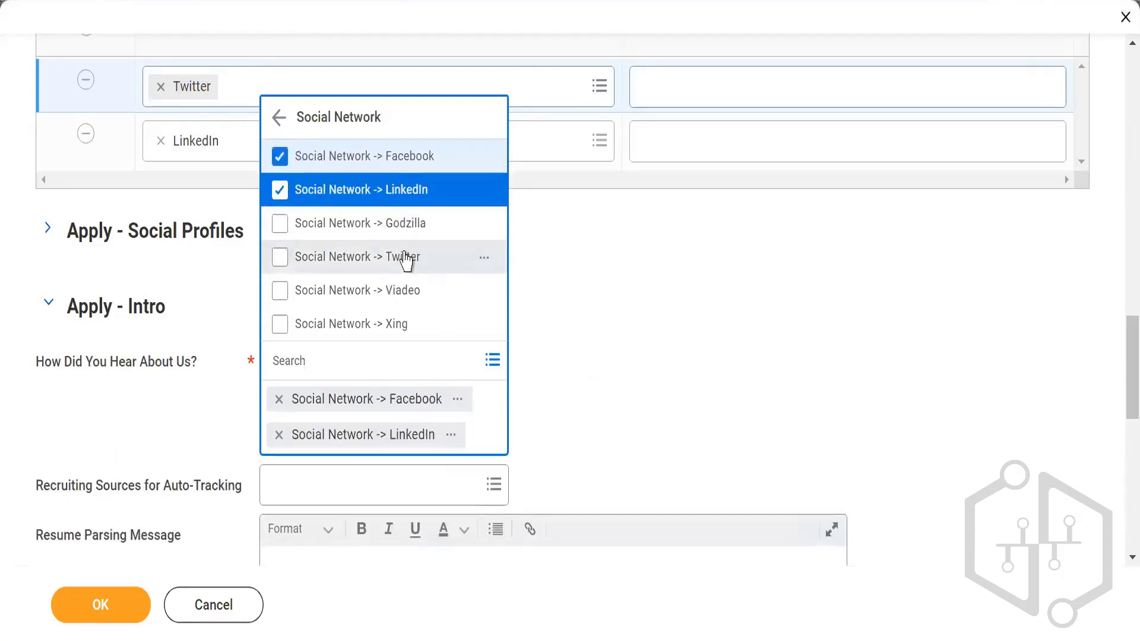
pyautogui.click(406, 258)
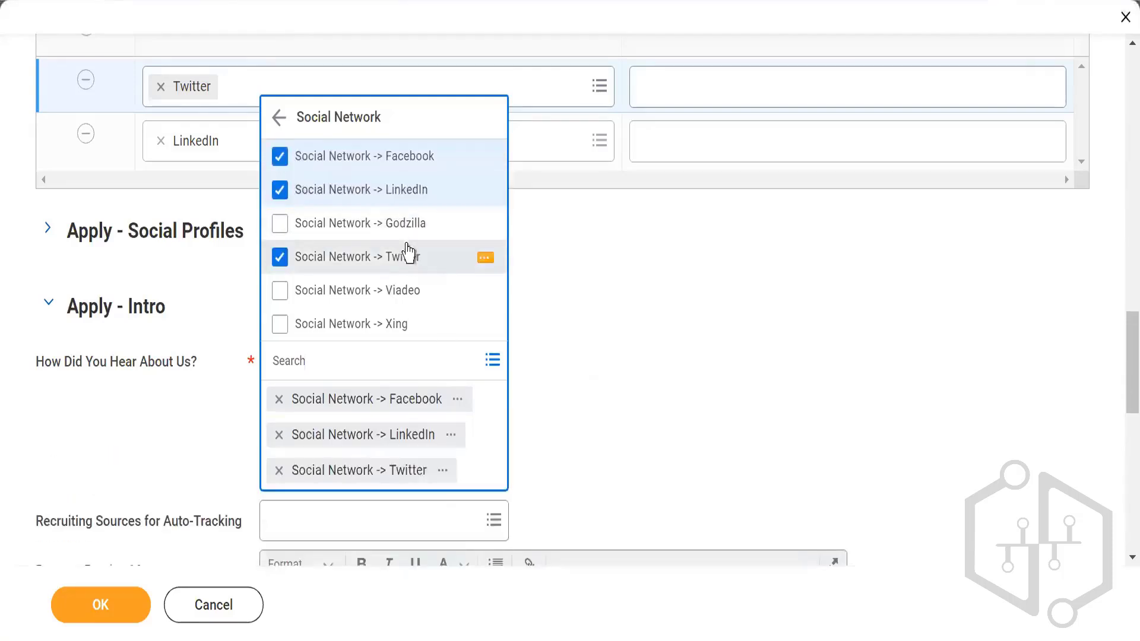
pyautogui.click(745, 311)
# View the source categories offered for Recruiting Sources for Auto-Tracking without choosing any
pyautogui.scroll(-2, 669, 356)
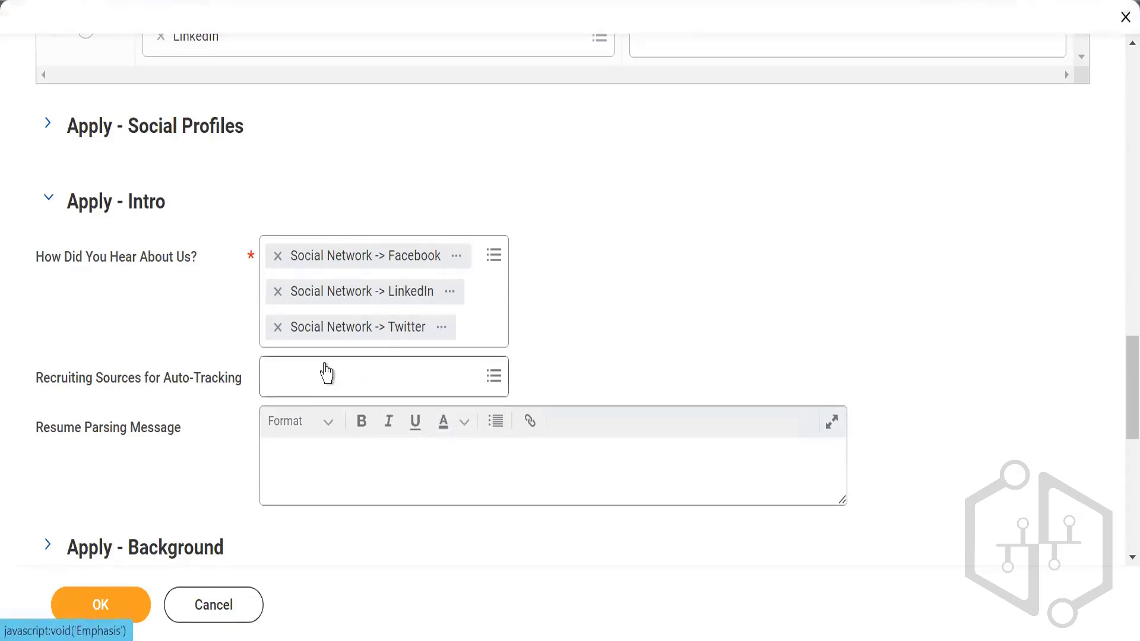
pyautogui.click(488, 386)
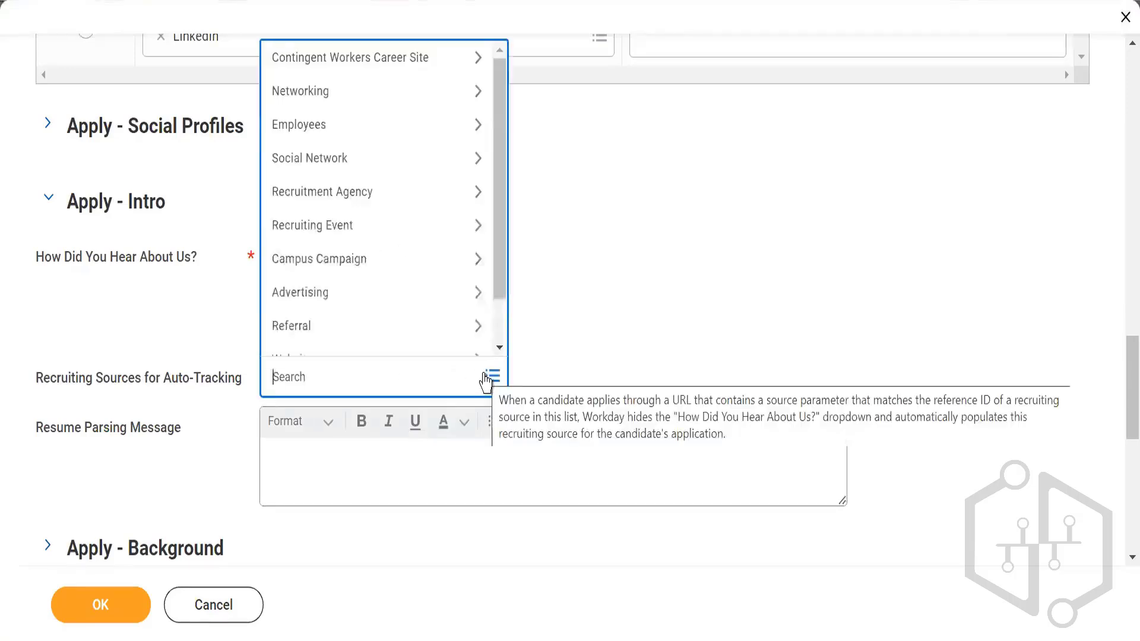
pyautogui.click(611, 216)
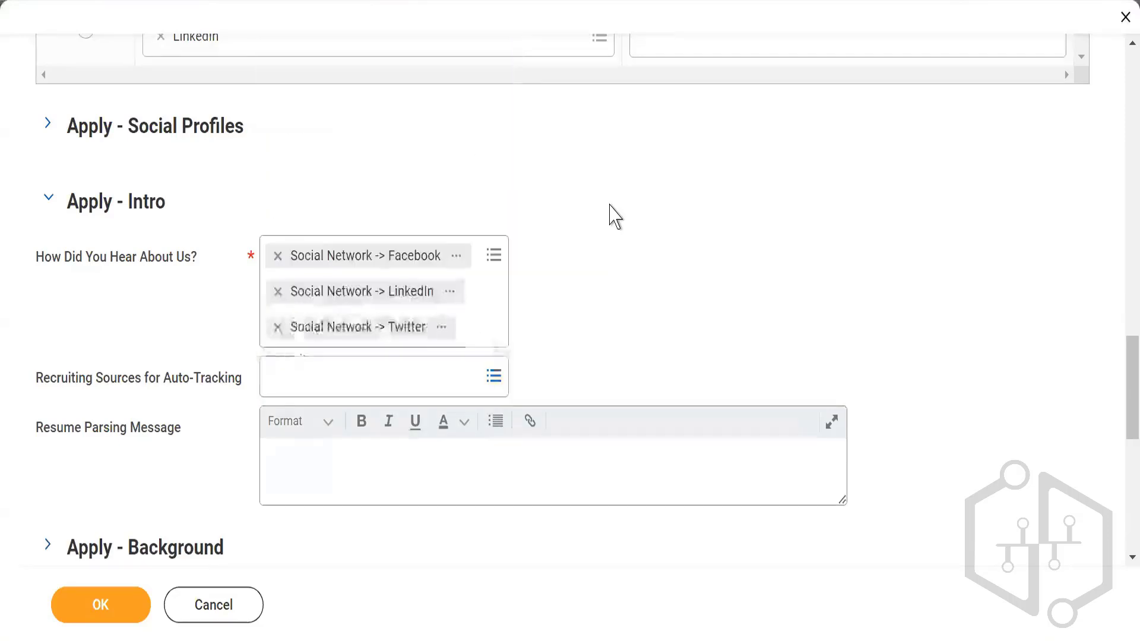
# Enter the Resume Parsing Message "Please include your resume for automatically populating the details"
pyautogui.scroll(-2, 611, 217)
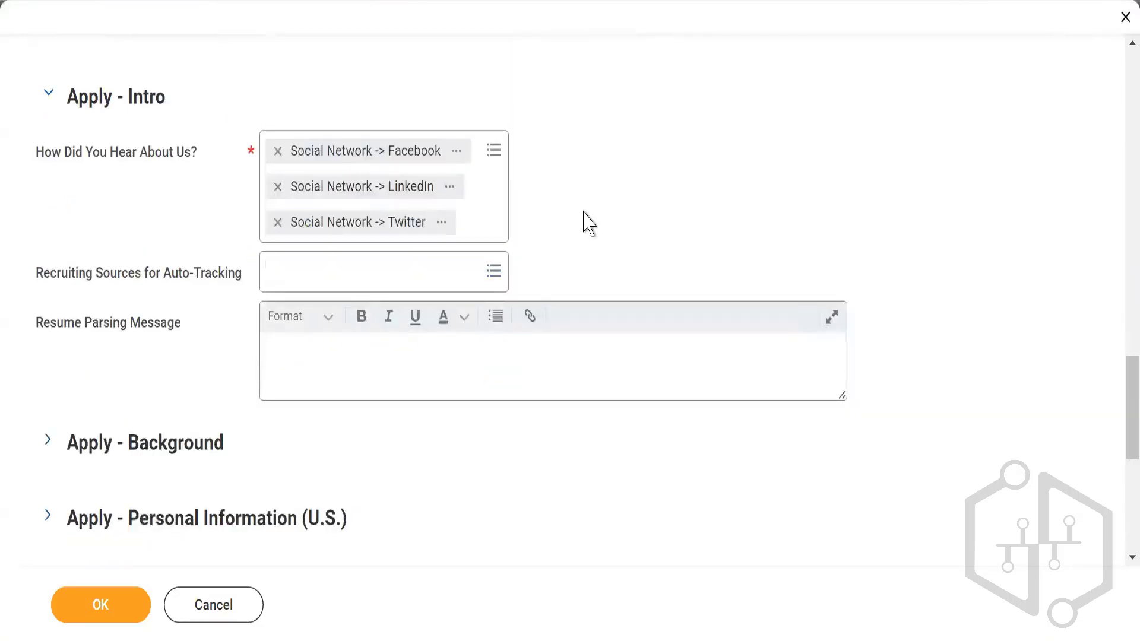
pyautogui.click(408, 361)
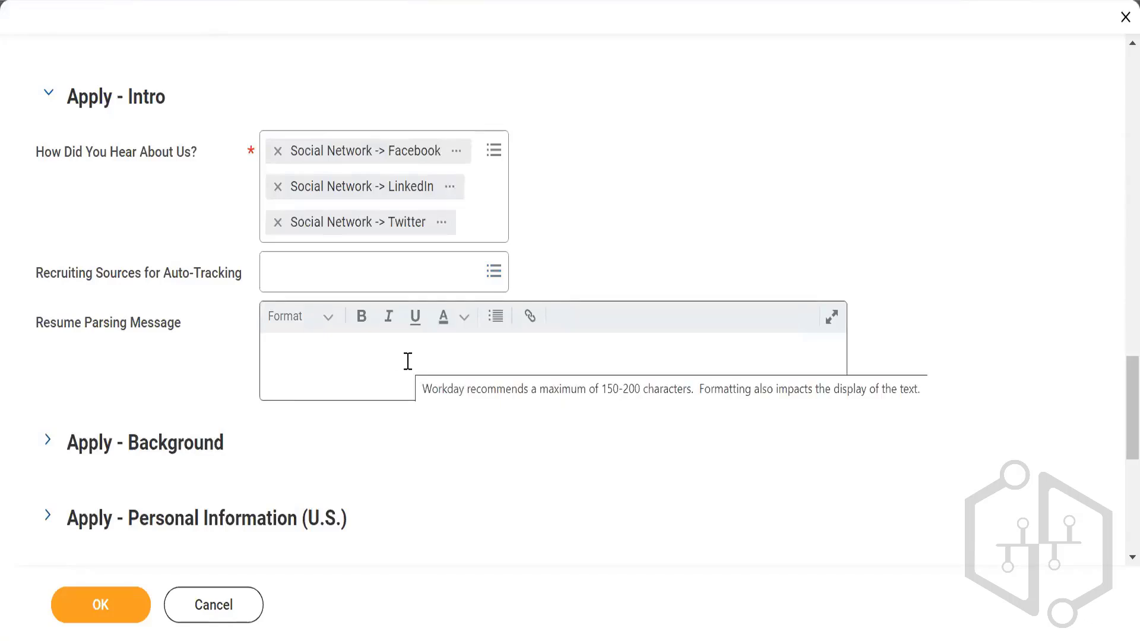
pyautogui.click(392, 364)
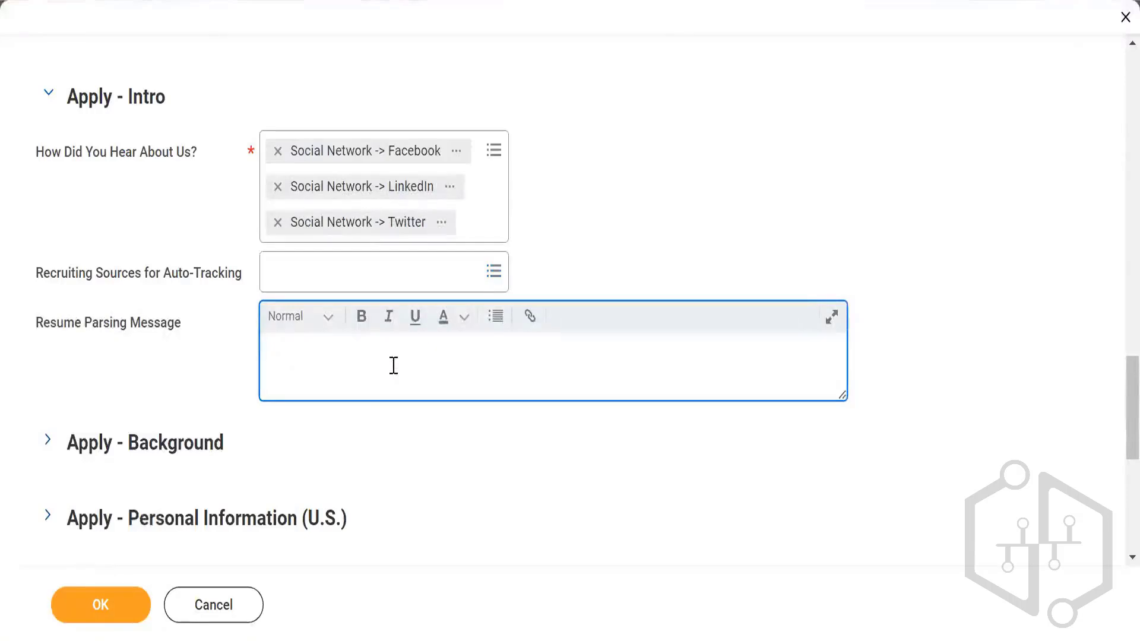
pyautogui.write('Please share your d')
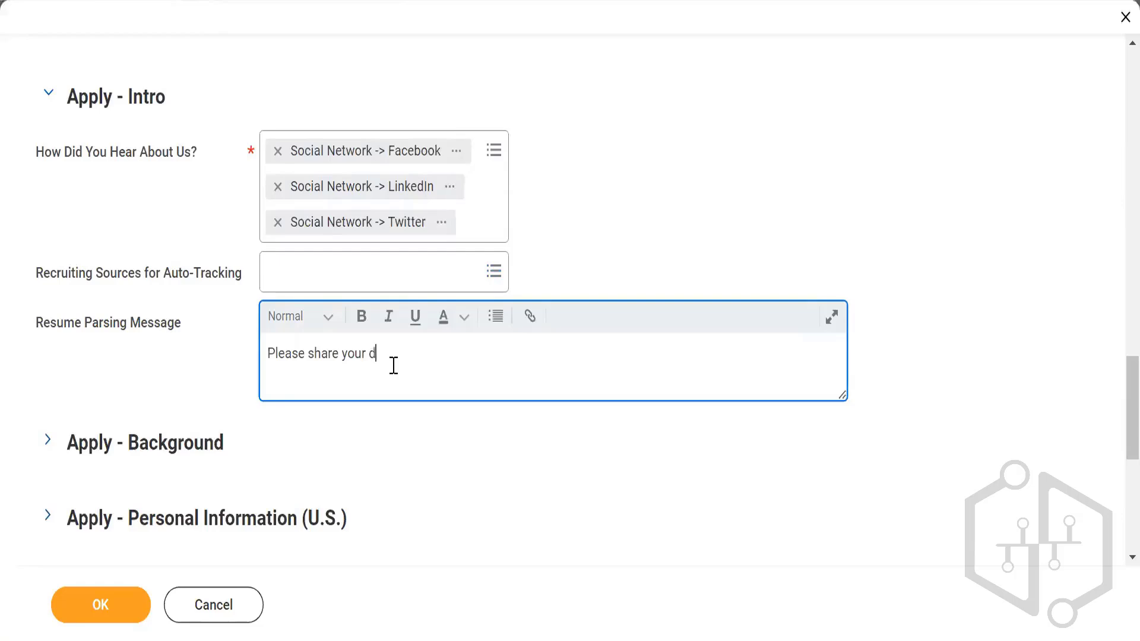
pyautogui.write('eatils')
pyautogui.press('BackSpace')
pyautogui.press('BackSpace')
pyautogui.press('BackSpace')
pyautogui.press('BackSpace')
pyautogui.press('BackSpace')
pyautogui.press('BackSpace')
pyautogui.press('BackSpace')
pyautogui.press('BackSpace')
pyautogui.press('BackSpace')
pyautogui.press('BackSpace')
pyautogui.press('BackSpace')
pyautogui.press('BackSpace')
pyautogui.press('BackSpace')
pyautogui.press('BackSpace')
pyautogui.press('BackSpace')
pyautogui.press('BackSpace')
pyautogui.press('BackSpace')
pyautogui.write('include your resume')
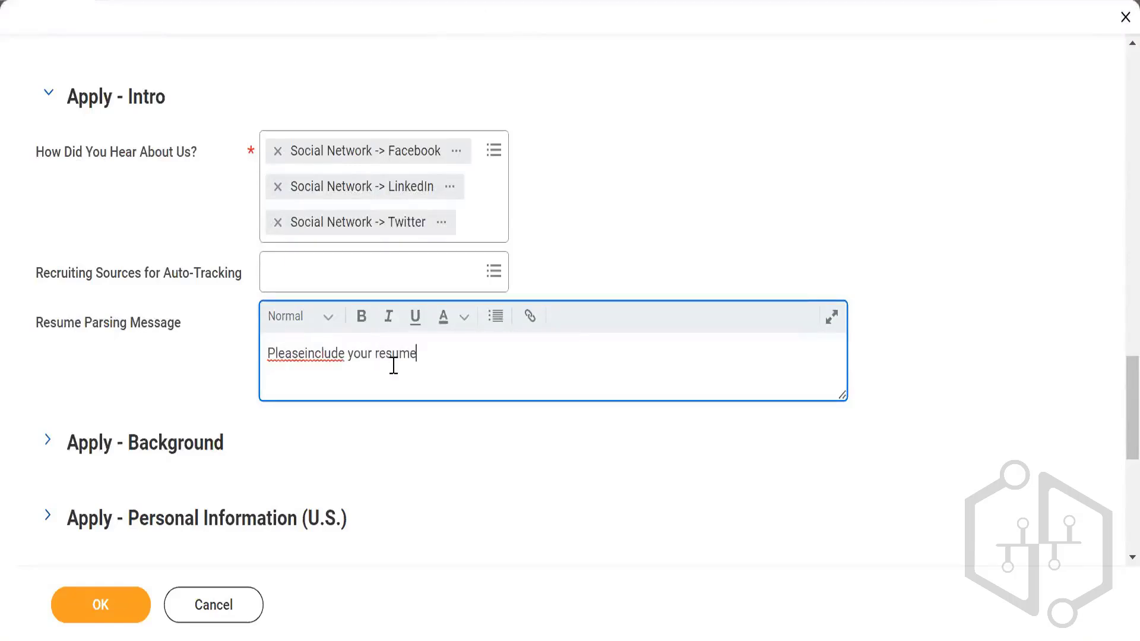
pyautogui.click(305, 355)
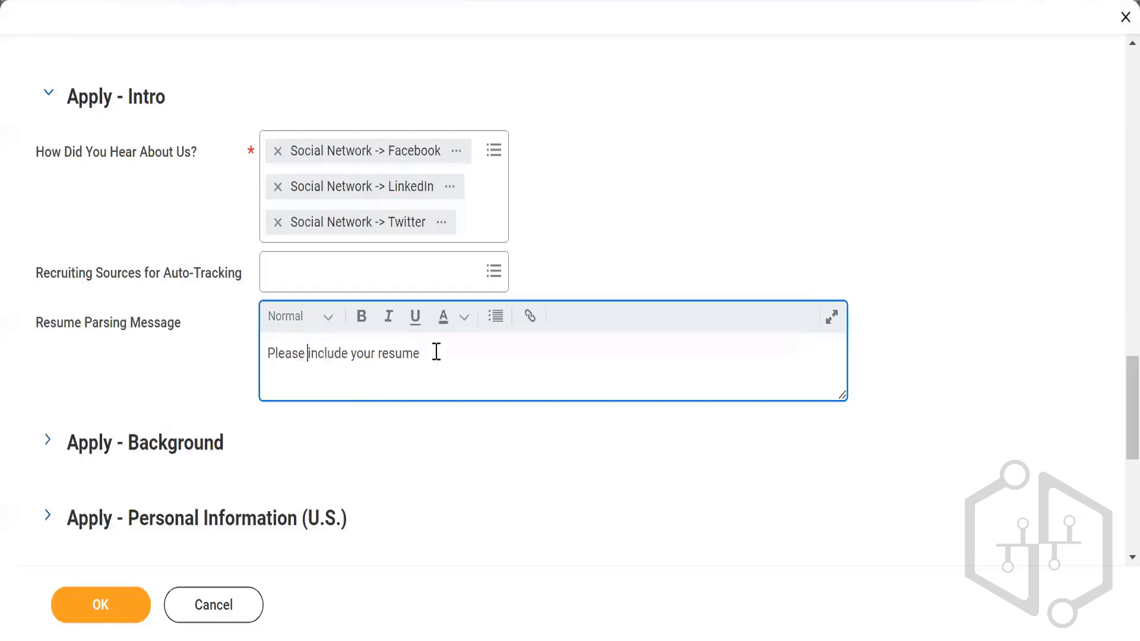
pyautogui.click(525, 352)
pyautogui.write('for automatically populating')
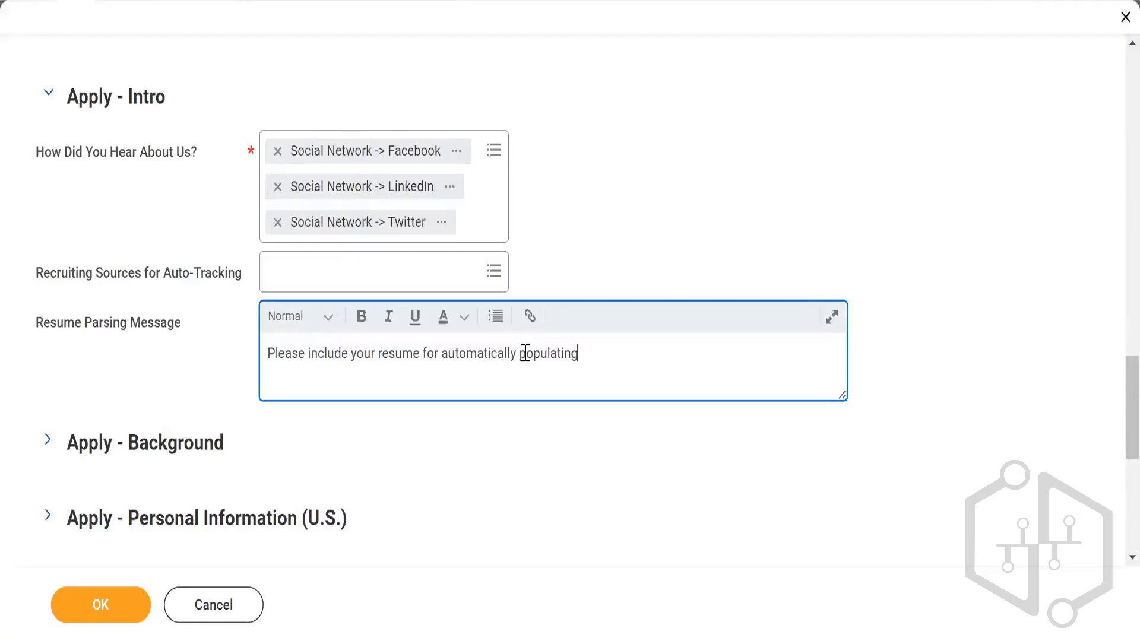
pyautogui.write(' the details')
# Add a Social Media row in the Apply - Background section with Facebook as the Social Network Type
pyautogui.scroll(-5, 188, 338)
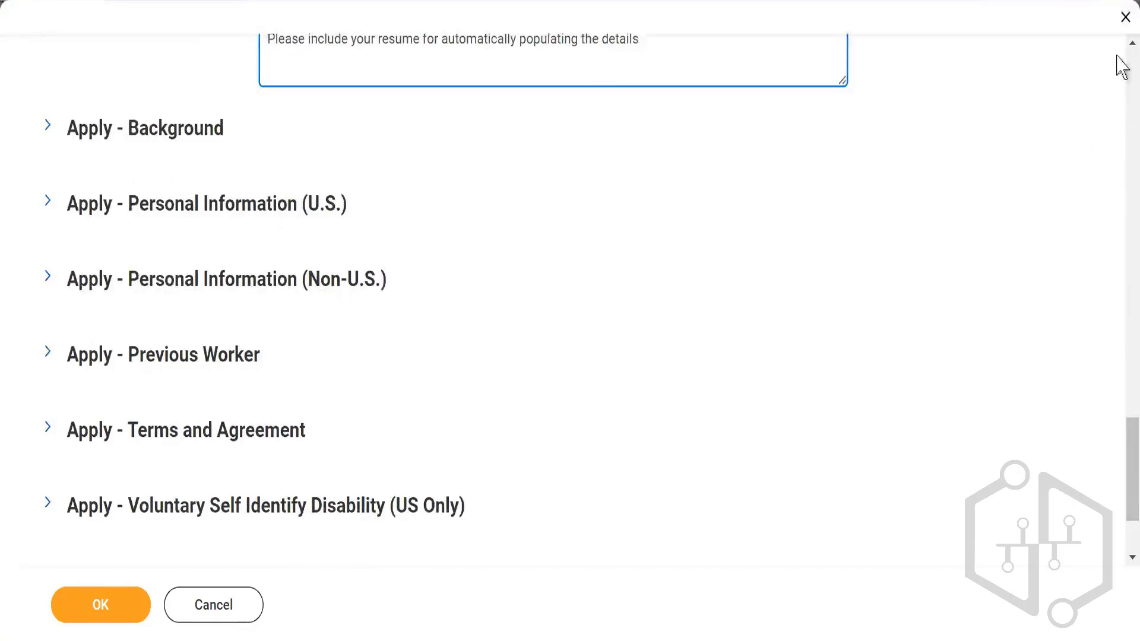
pyautogui.click(48, 129)
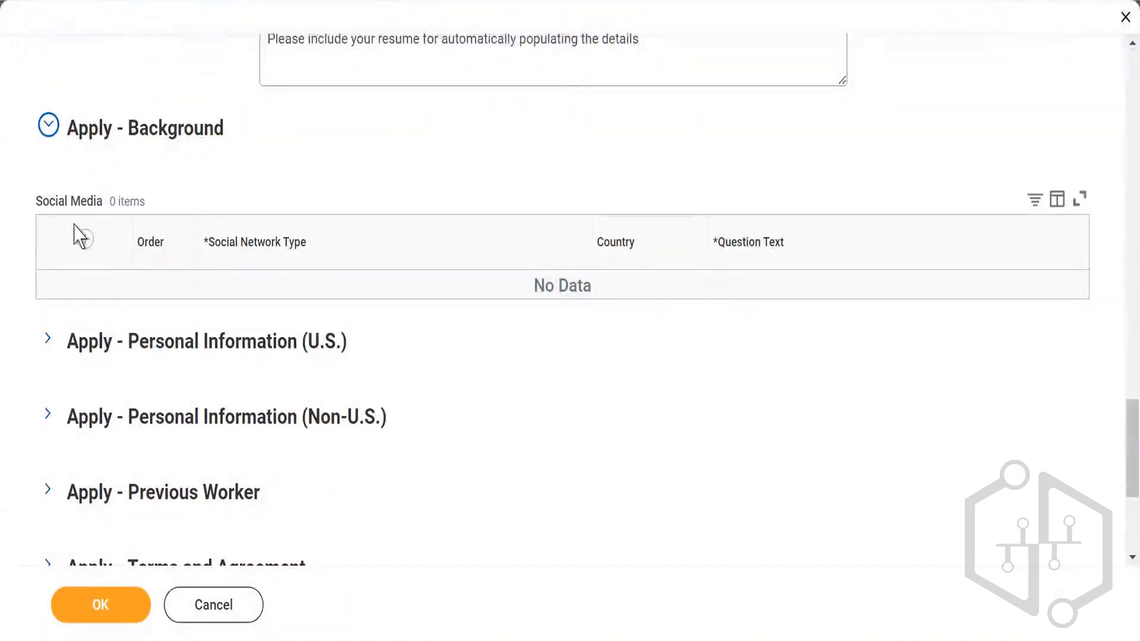
pyautogui.click(85, 242)
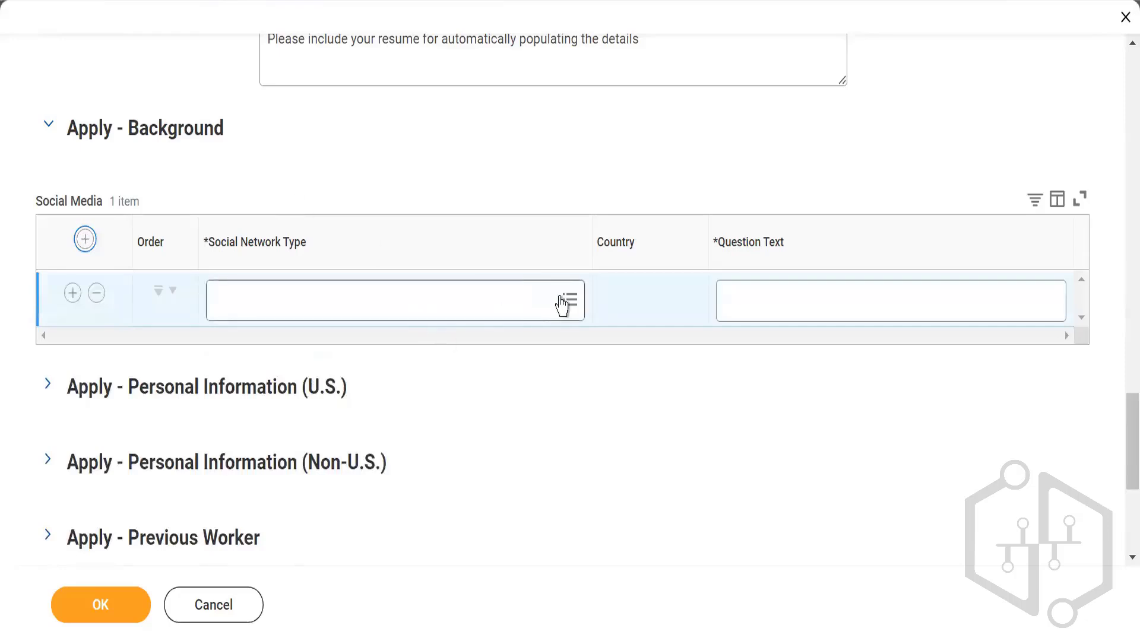
pyautogui.click(562, 303)
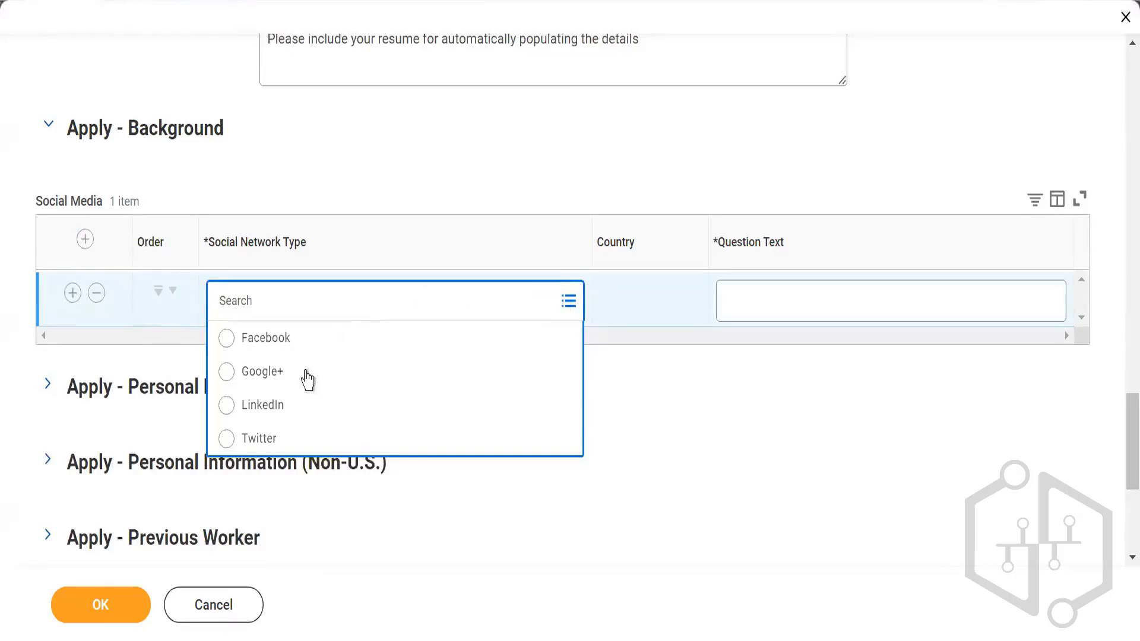
pyautogui.click(283, 342)
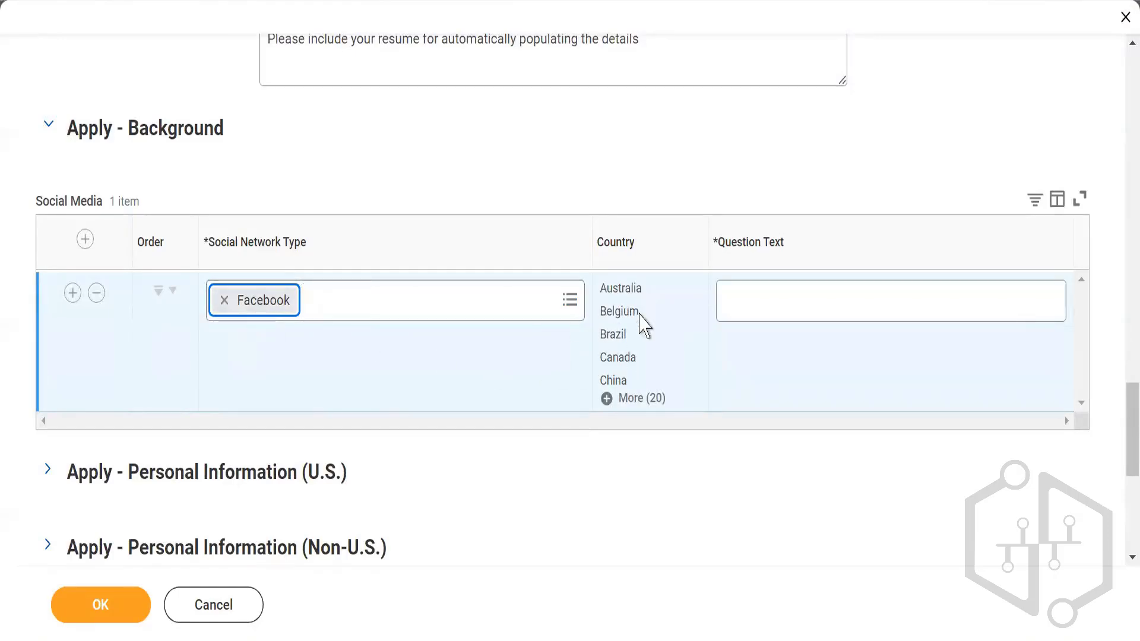
pyautogui.click(816, 300)
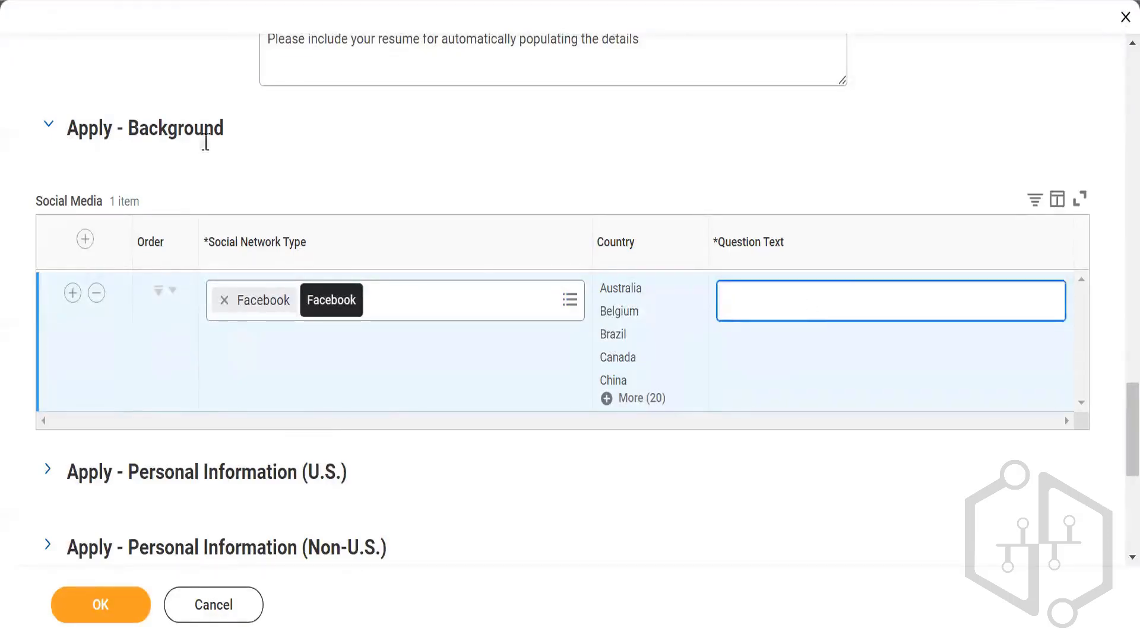
# Add two more Social Media rows in Apply - Background, one for Google+ and one for LinkedIn
pyautogui.click(85, 239)
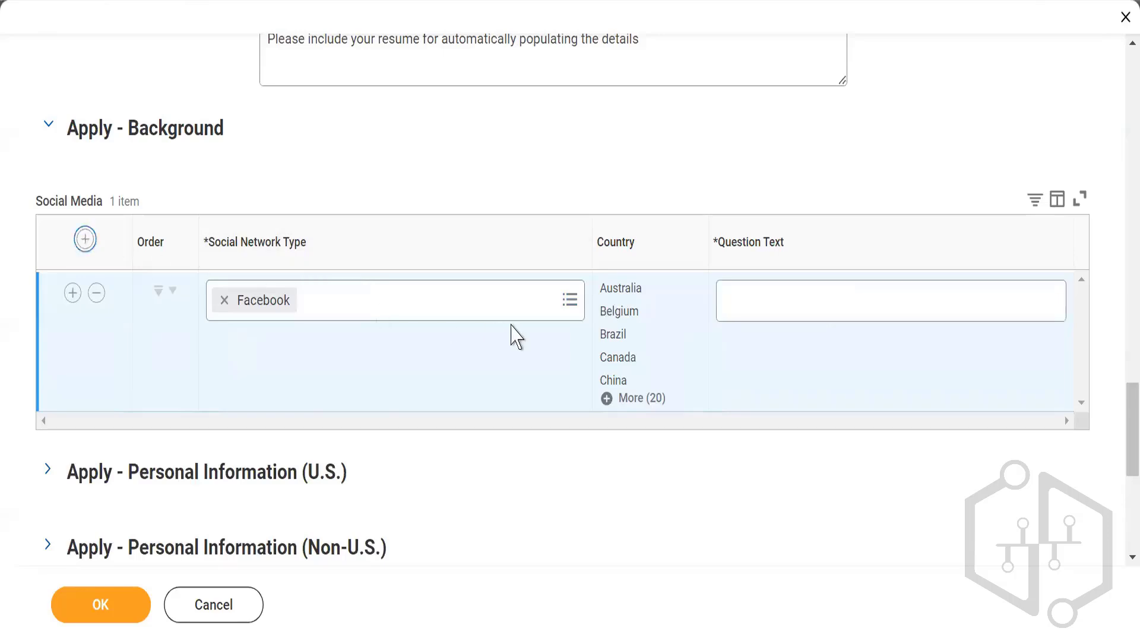
pyautogui.click(569, 351)
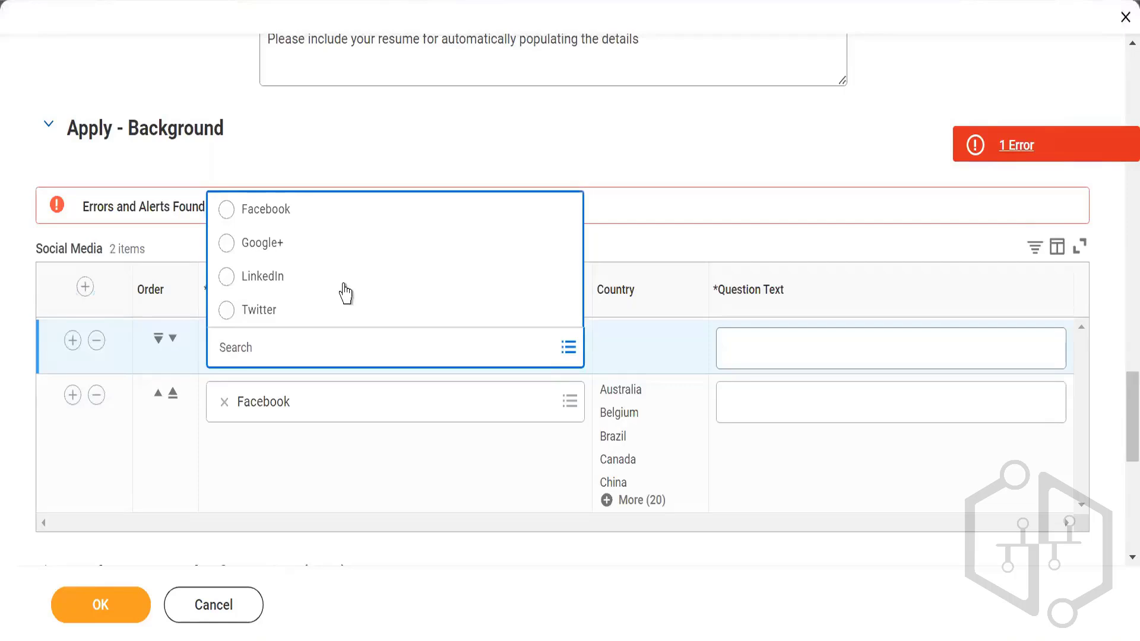
pyautogui.click(301, 254)
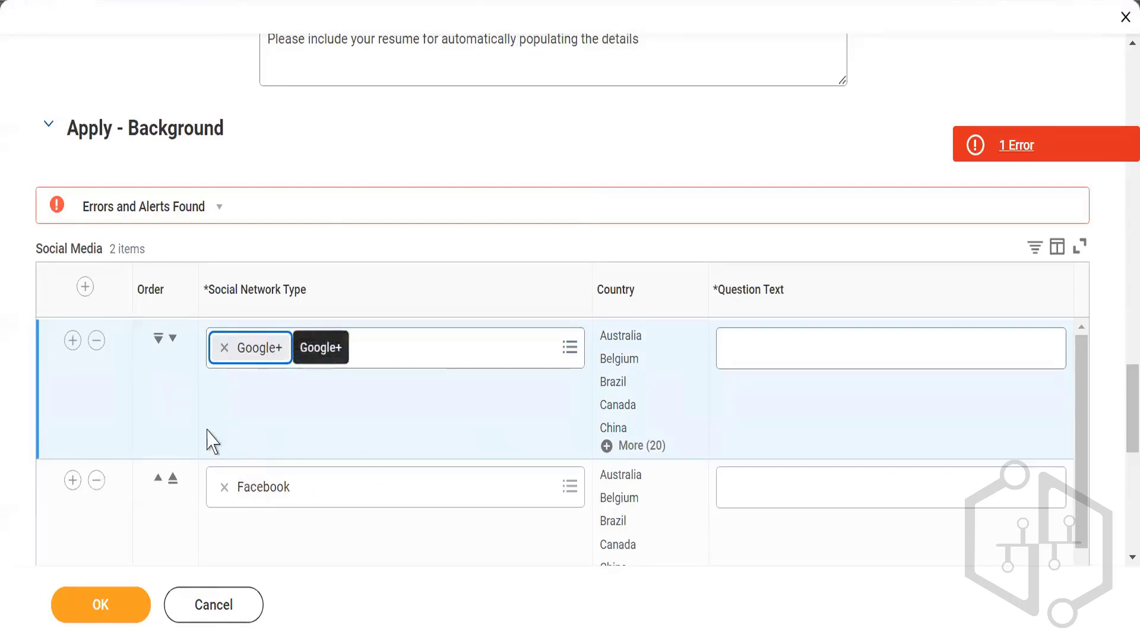
pyautogui.click(83, 290)
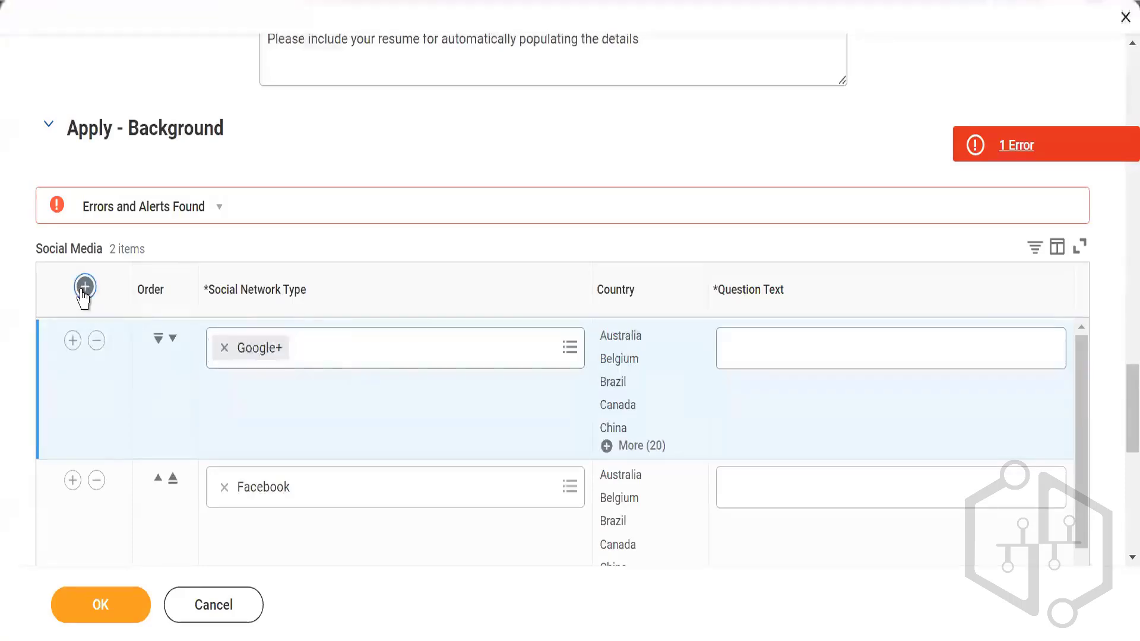
pyautogui.click(321, 339)
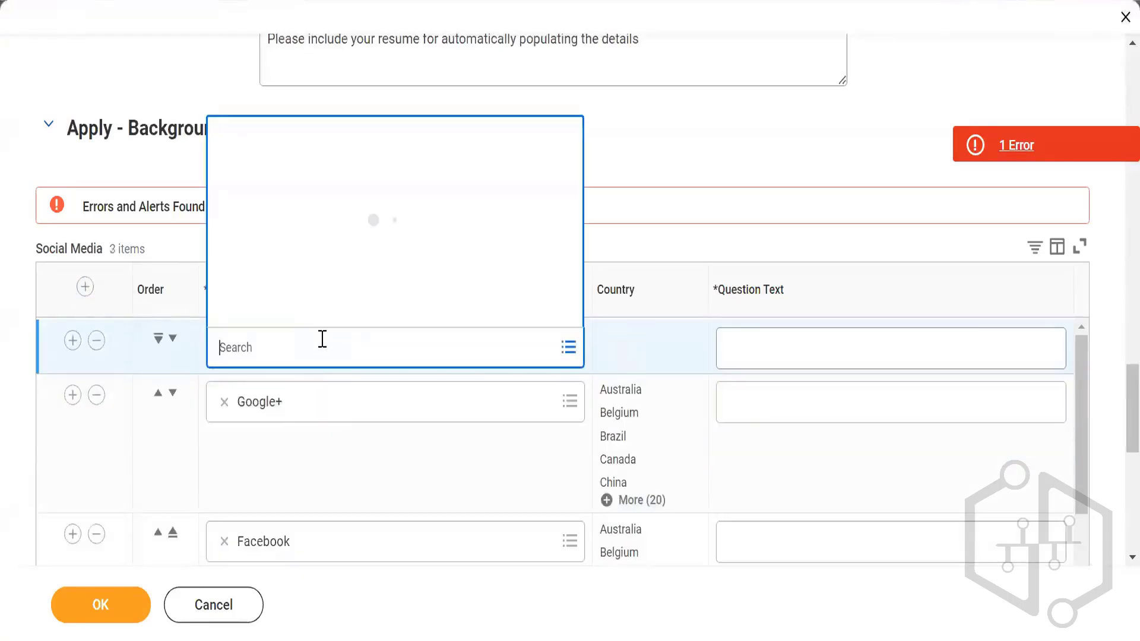
pyautogui.click(273, 278)
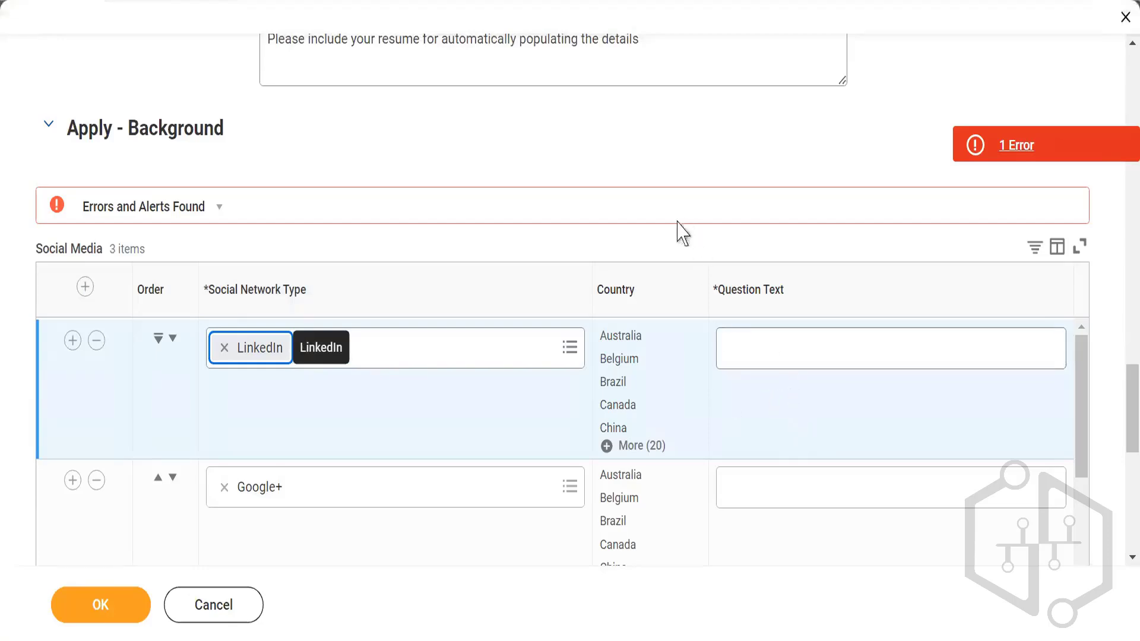
# In Apply - Personal Information (U.S.), add a row with United States of America as Job Requisition Country and Veterans Status as Field
pyautogui.scroll(-2, 682, 232)
pyautogui.scroll(-3, 92, 341)
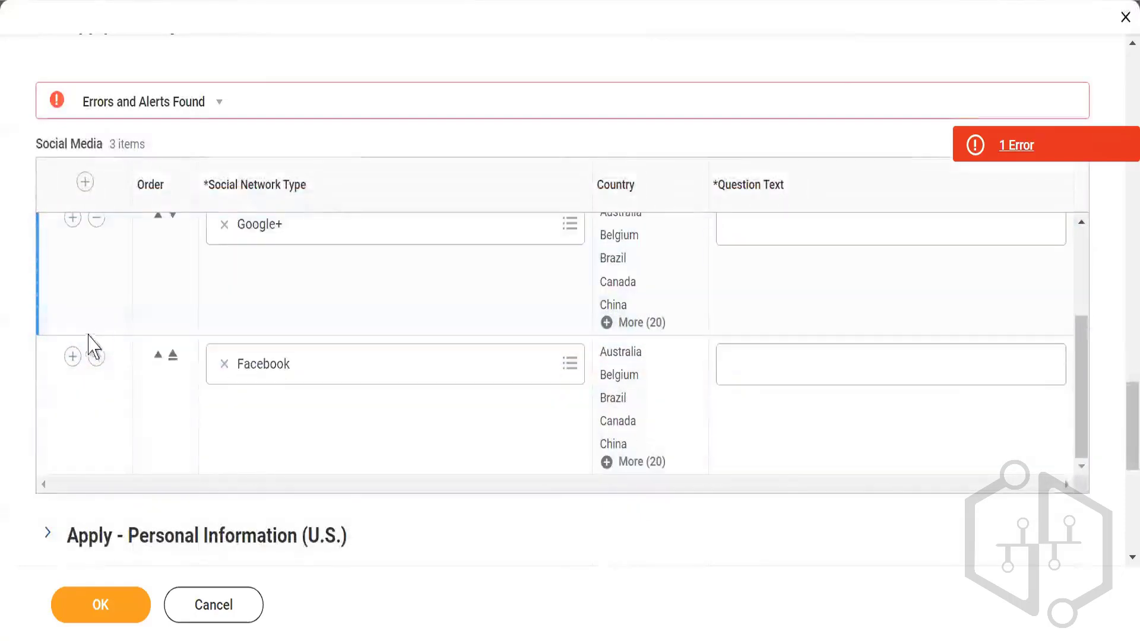
pyautogui.scroll(-2, 80, 365)
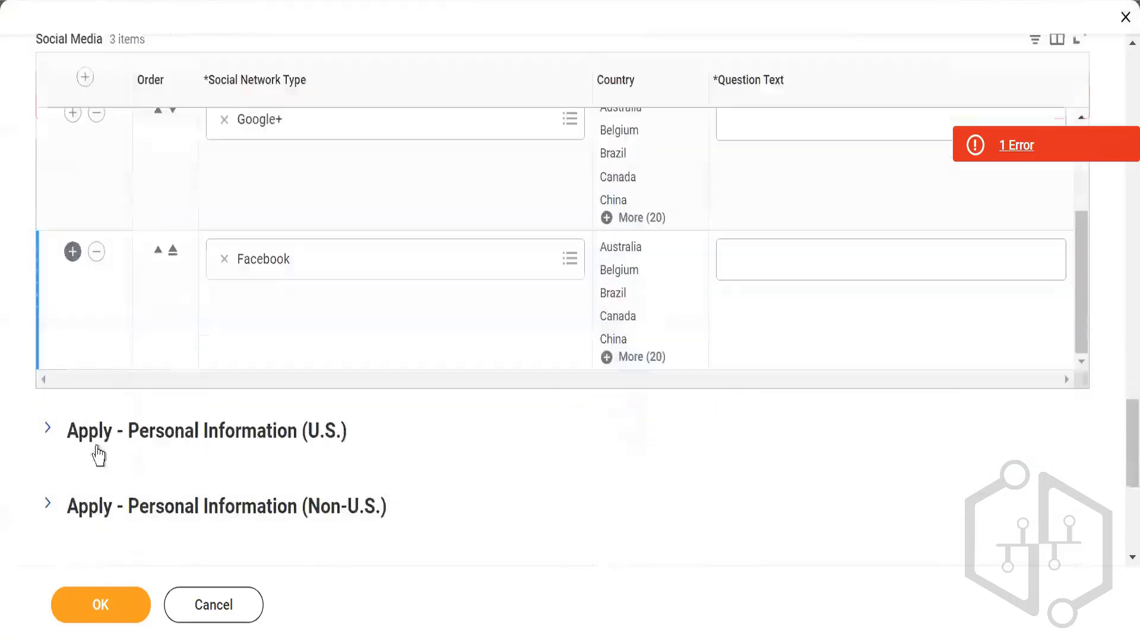
pyautogui.click(46, 436)
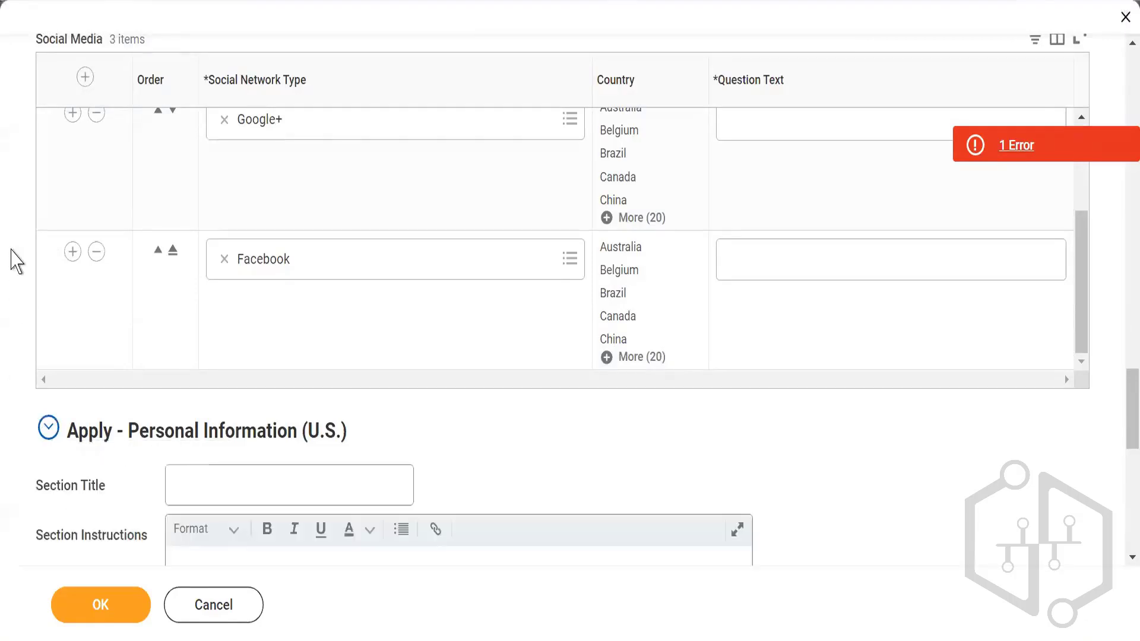
pyautogui.scroll(-8, 13, 262)
pyautogui.scroll(2, 16, 274)
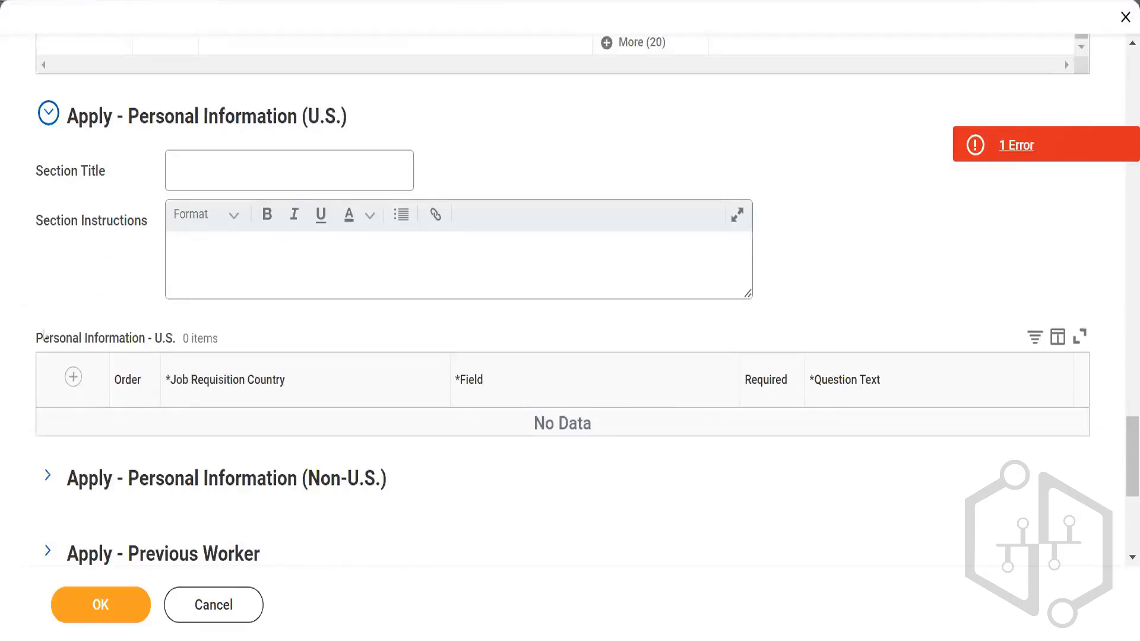
pyautogui.click(72, 378)
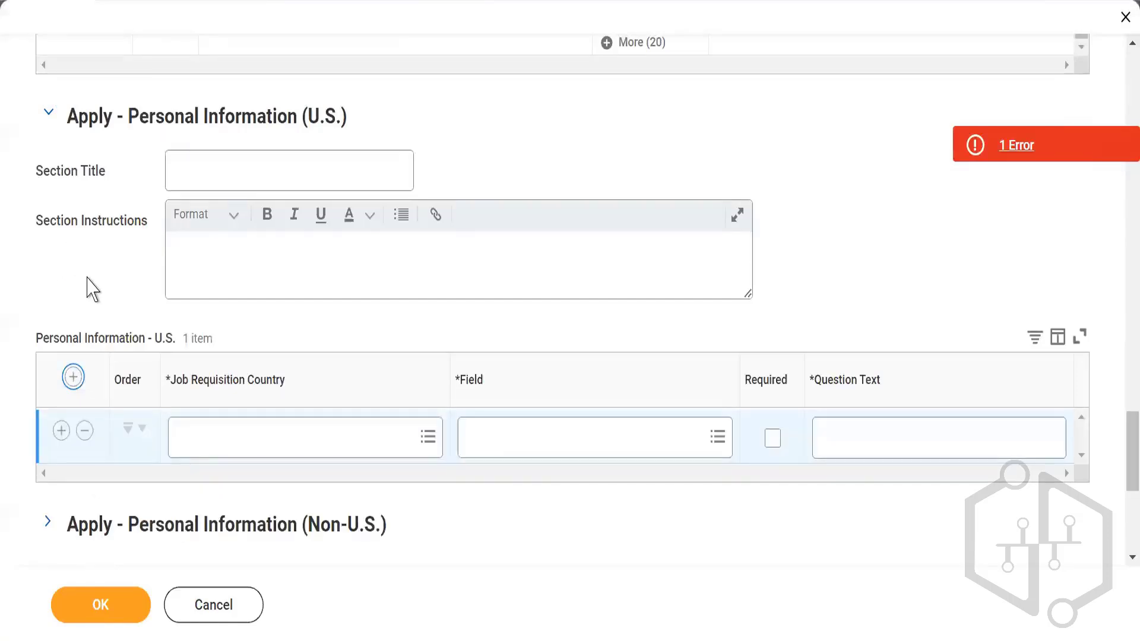
pyautogui.click(418, 442)
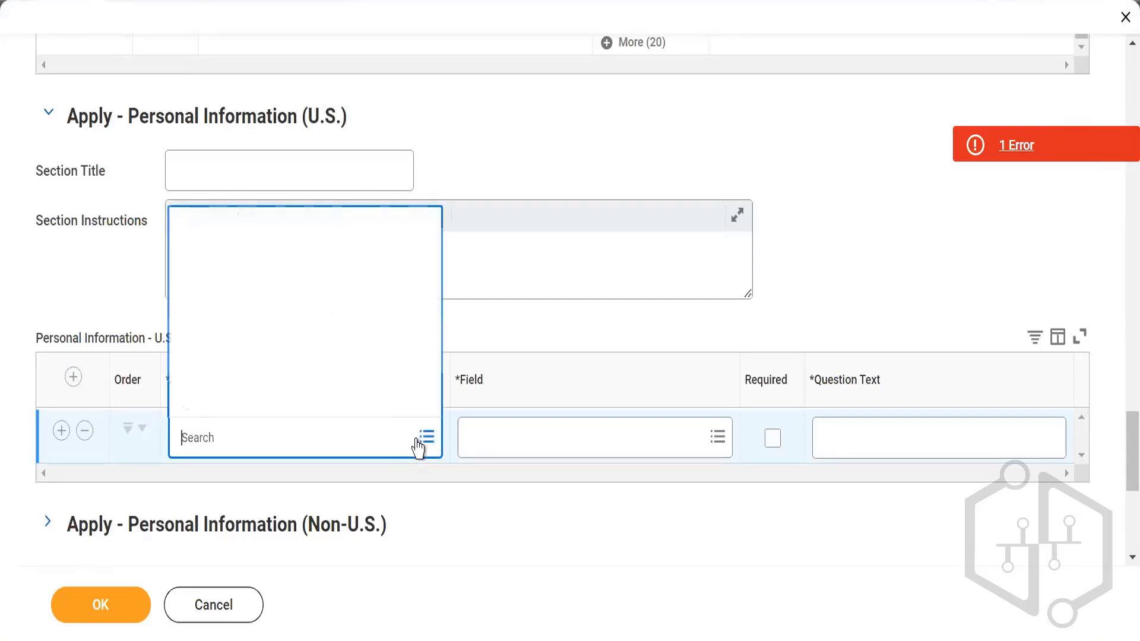
pyautogui.click(304, 401)
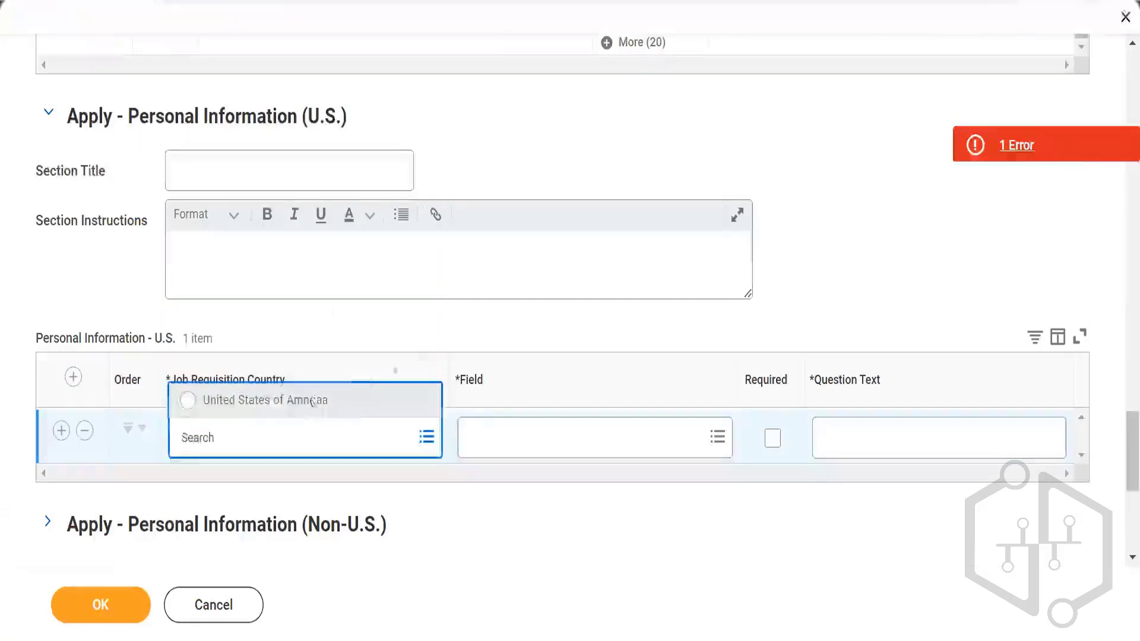
pyautogui.click(702, 447)
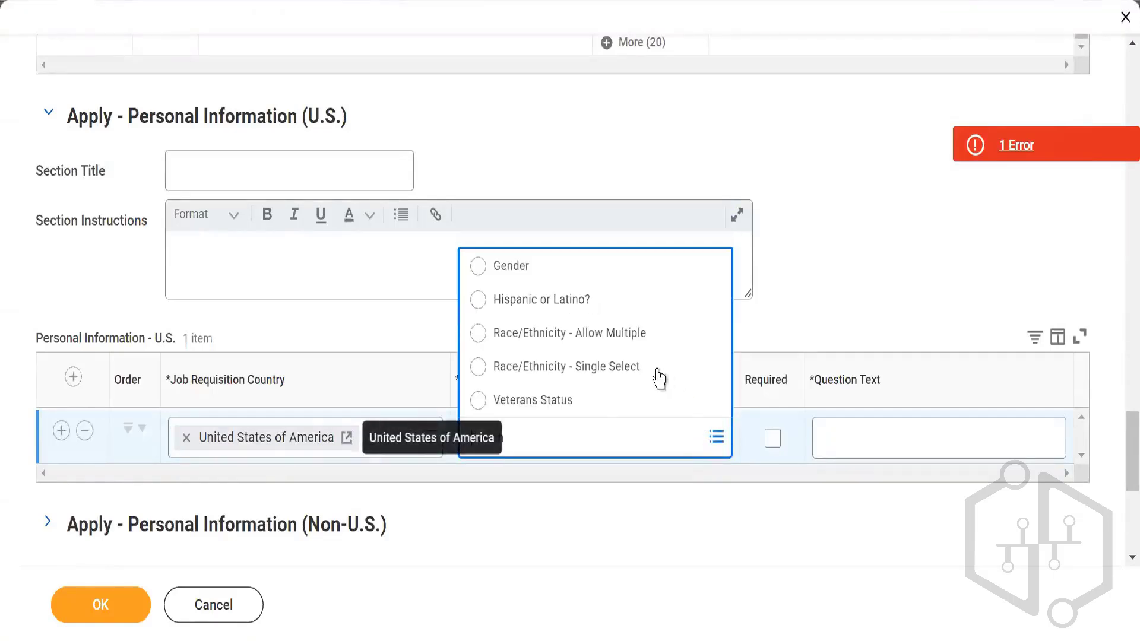
pyautogui.click(578, 400)
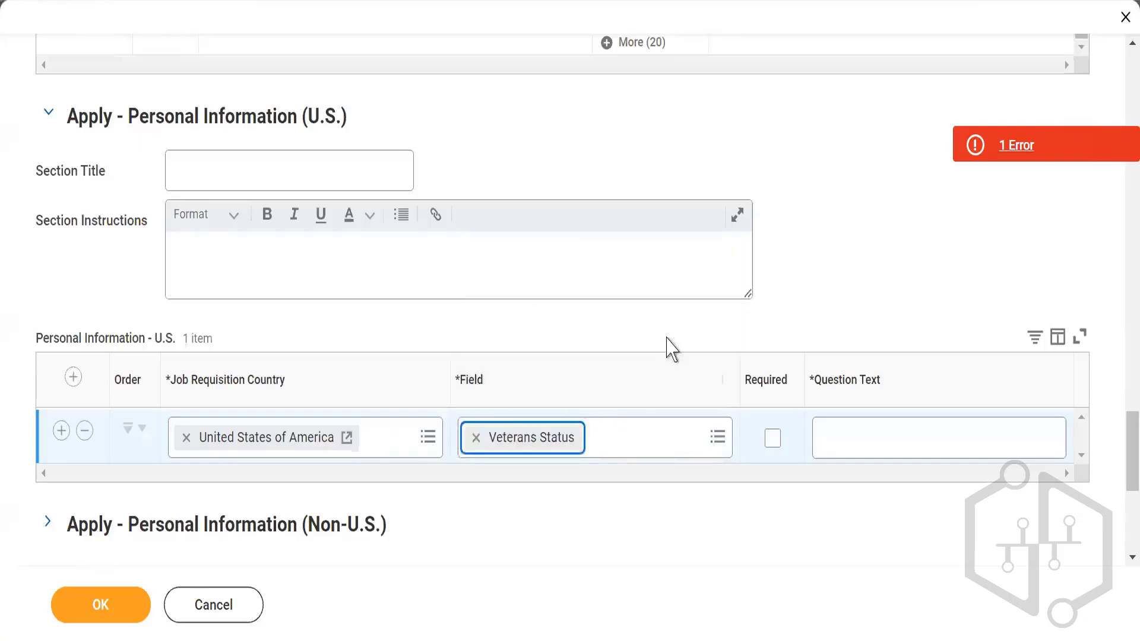
pyautogui.click(879, 443)
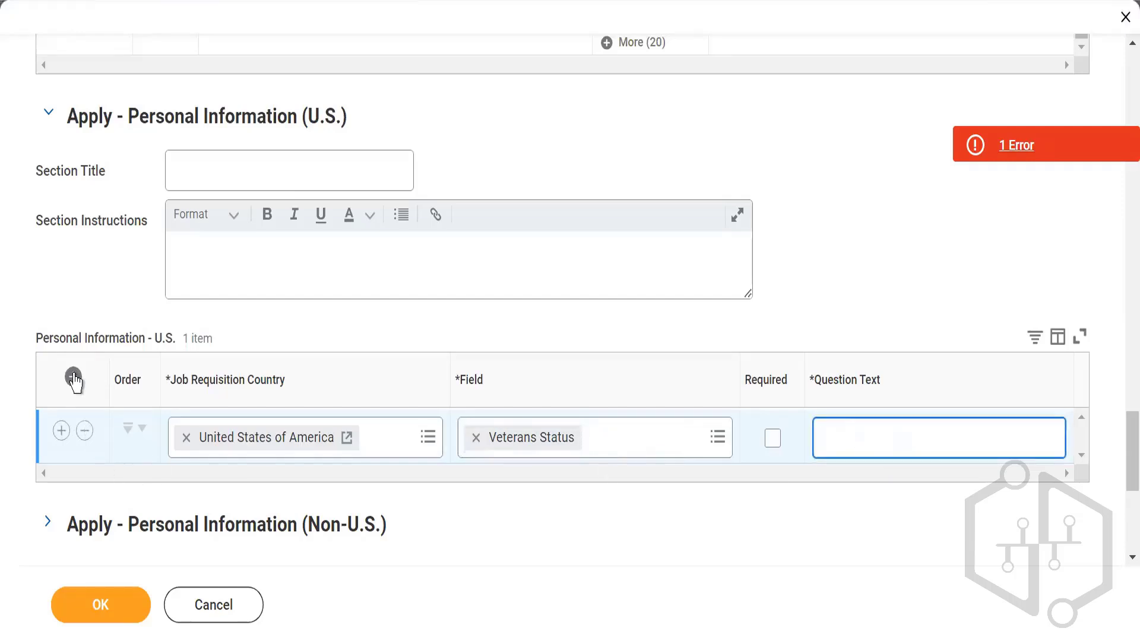
# Add another Personal Information - U.S. row with country United States of America and the Gender field
pyautogui.click(74, 379)
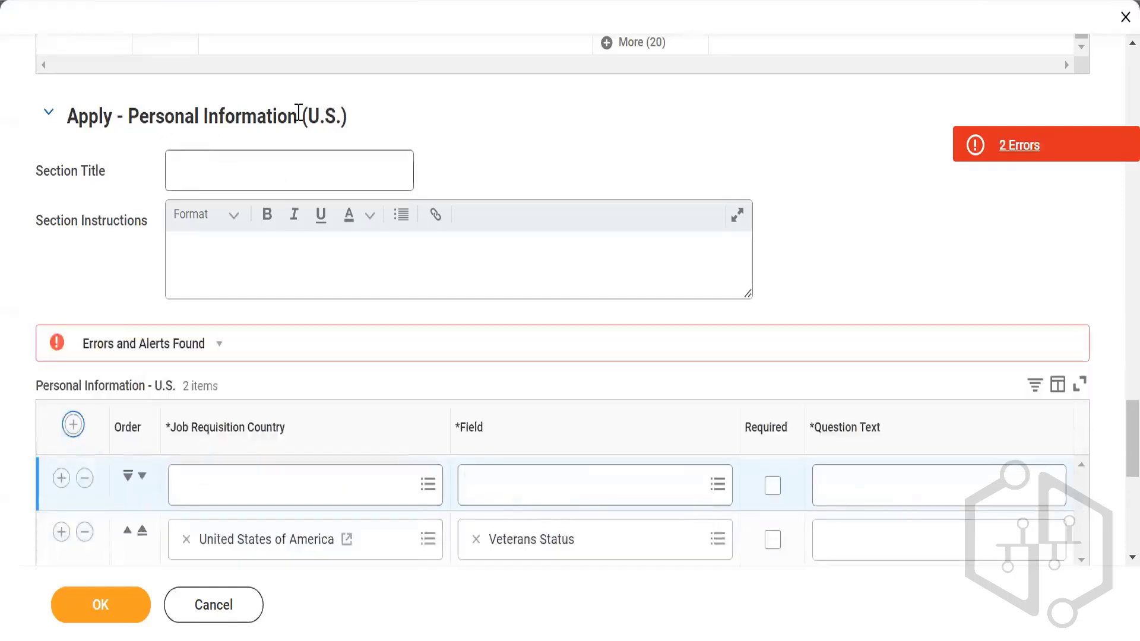
pyautogui.click(296, 484)
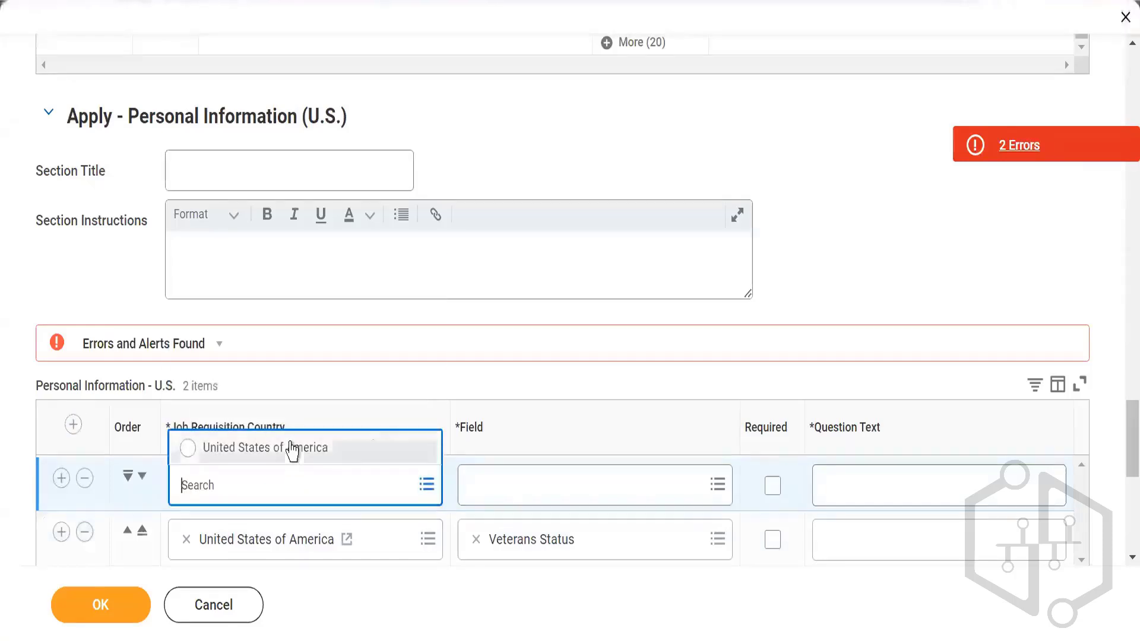
pyautogui.click(292, 449)
pyautogui.click(717, 486)
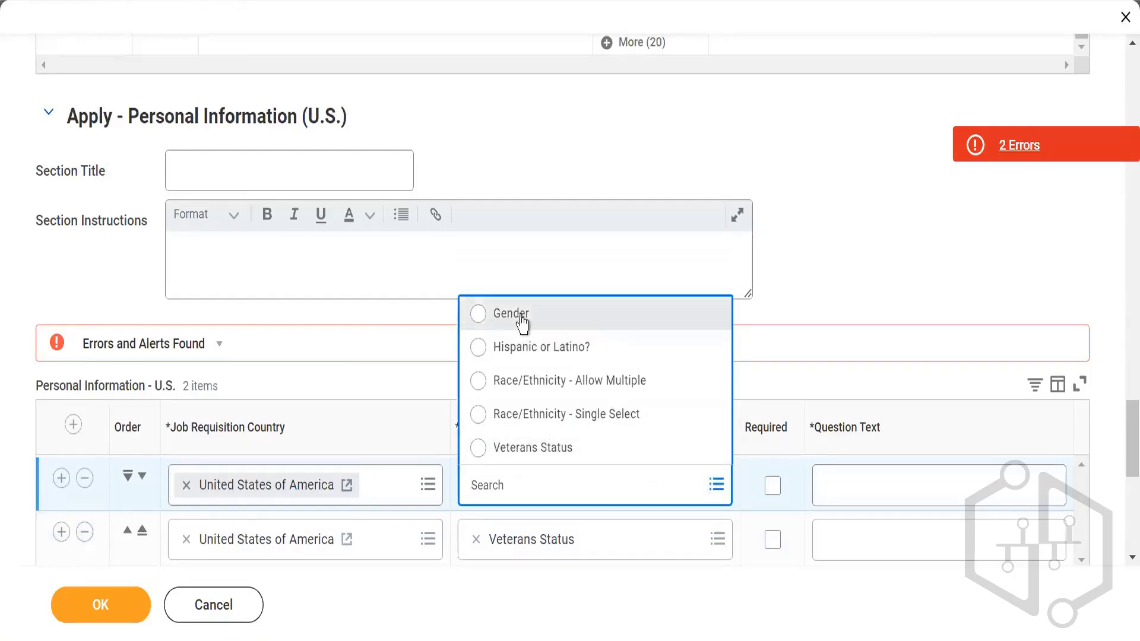
pyautogui.click(522, 319)
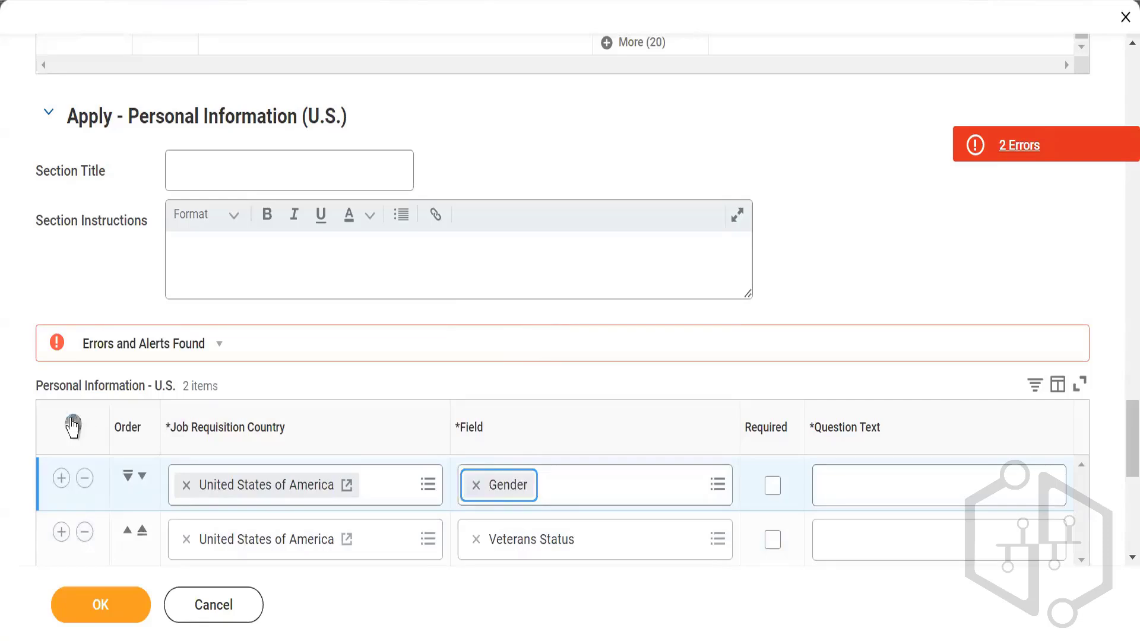
# Add a third Personal Information - U.S. row for United States of America and view the Field choices without selecting one
pyautogui.click(73, 426)
pyautogui.scroll(-2, 386, 397)
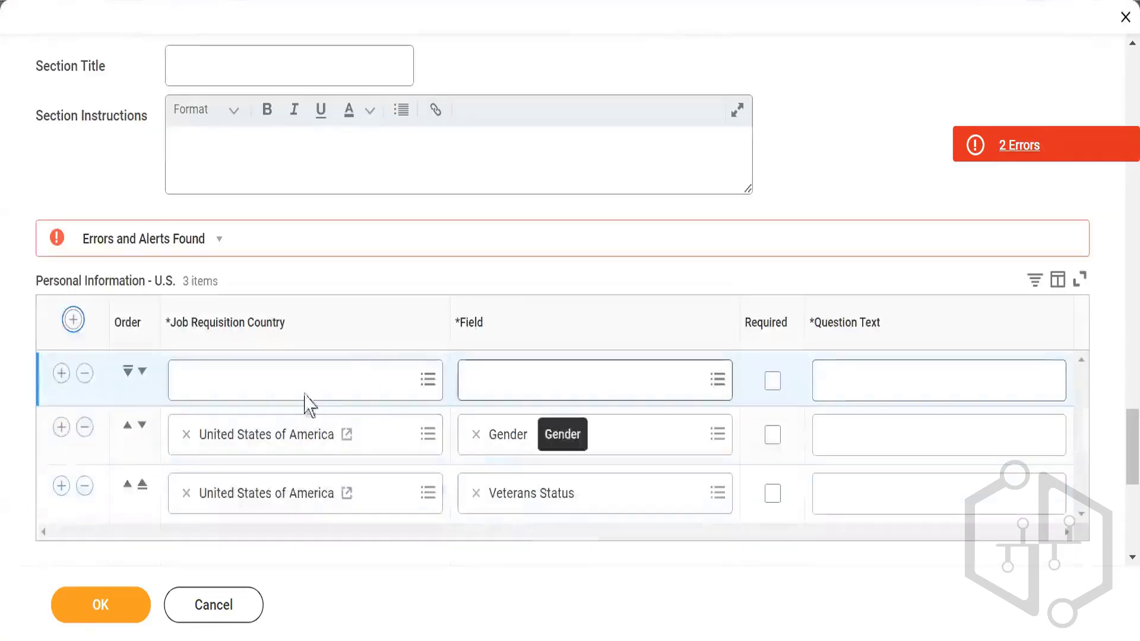
pyautogui.click(305, 387)
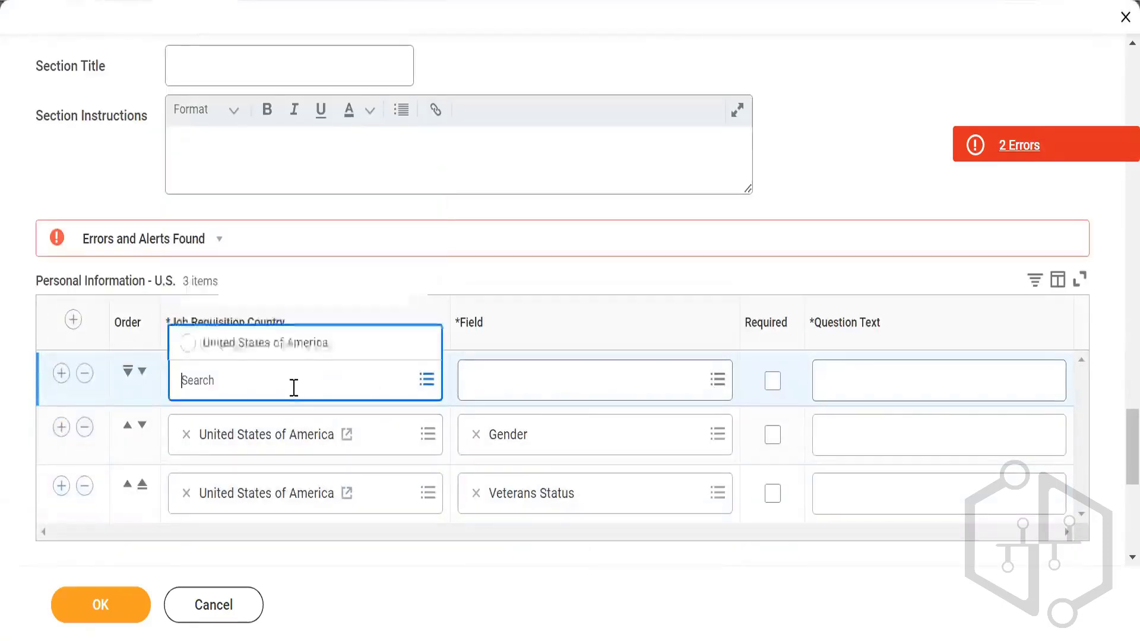
pyautogui.click(285, 347)
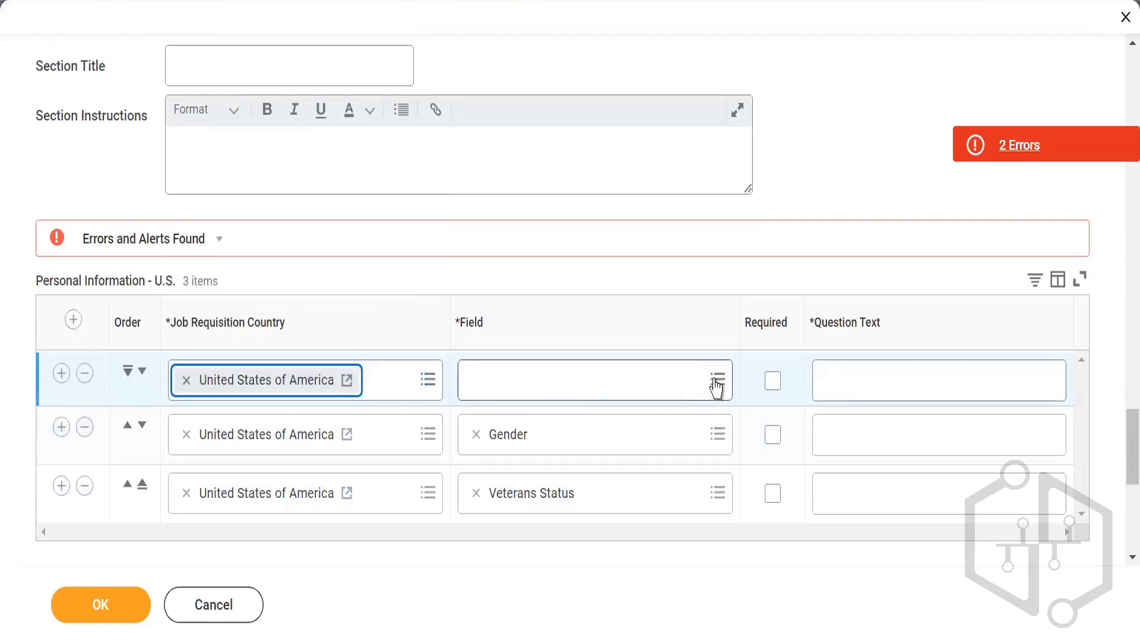
pyautogui.click(717, 383)
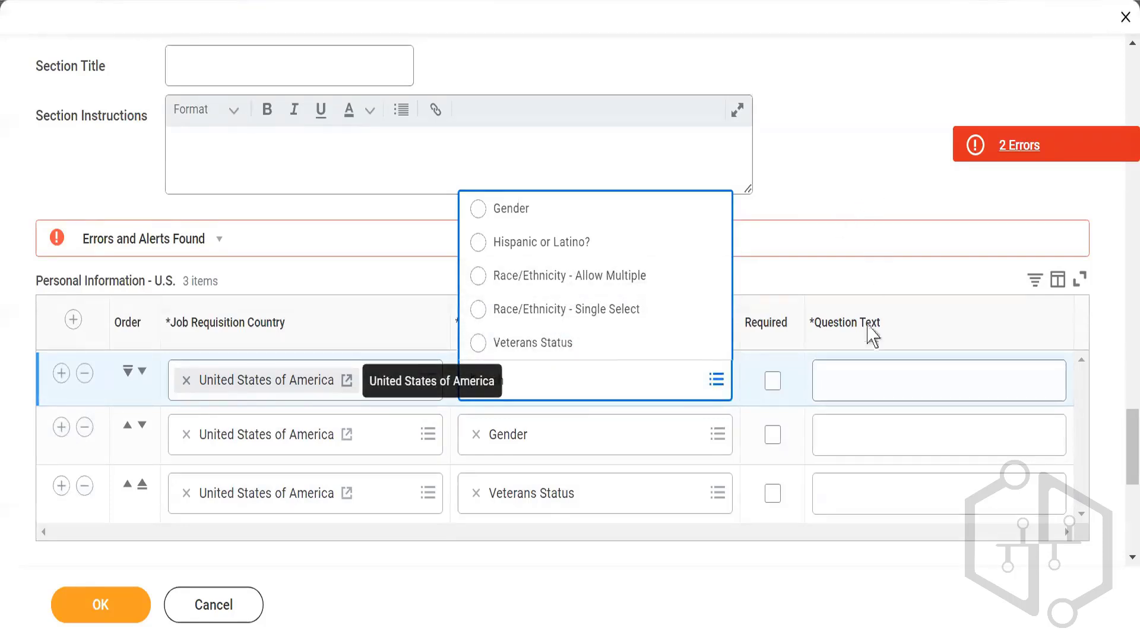
pyautogui.click(890, 385)
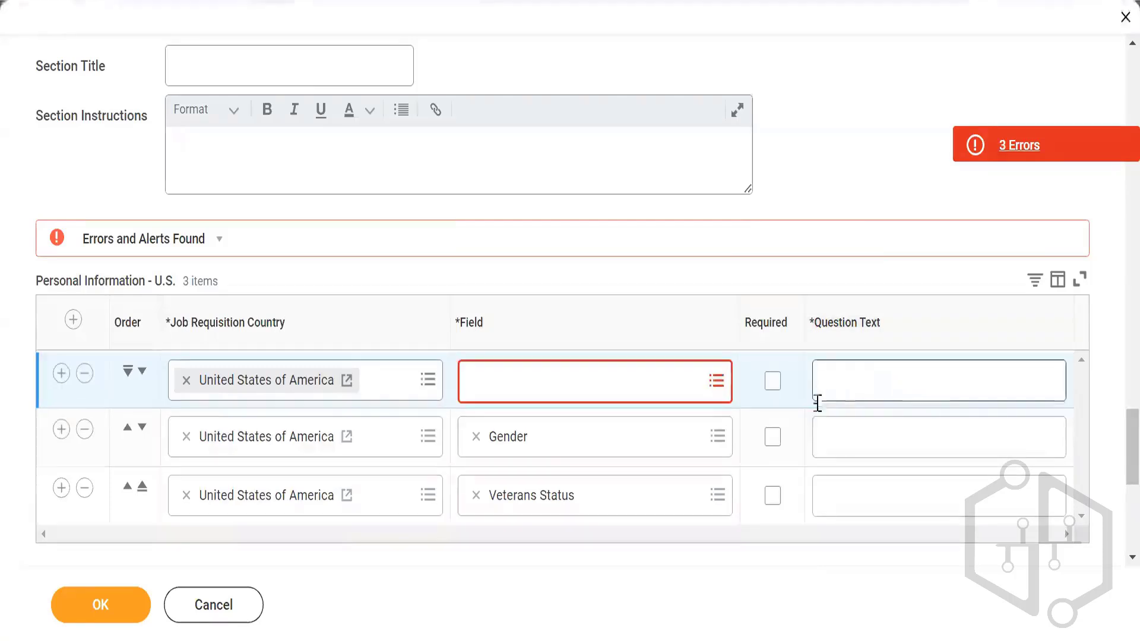
# In Apply - Personal Information (Non-U.S.), add a Question Text Override row with Date of Birth as the Personal Information
pyautogui.scroll(-2, 760, 504)
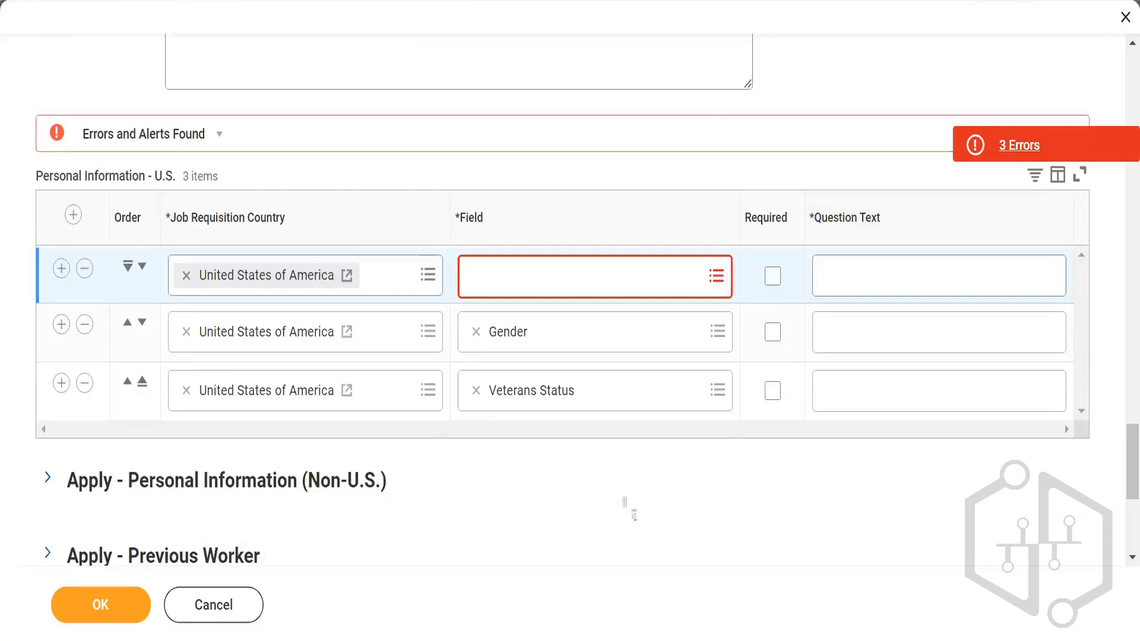
pyautogui.scroll(-2, 535, 491)
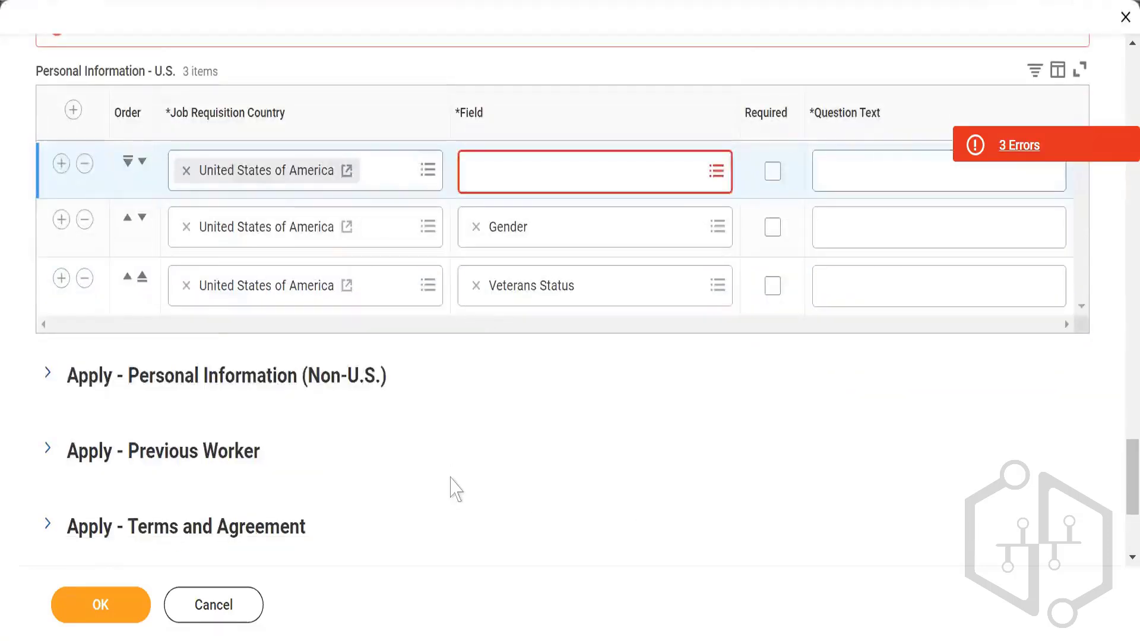
pyautogui.scroll(-2, 453, 475)
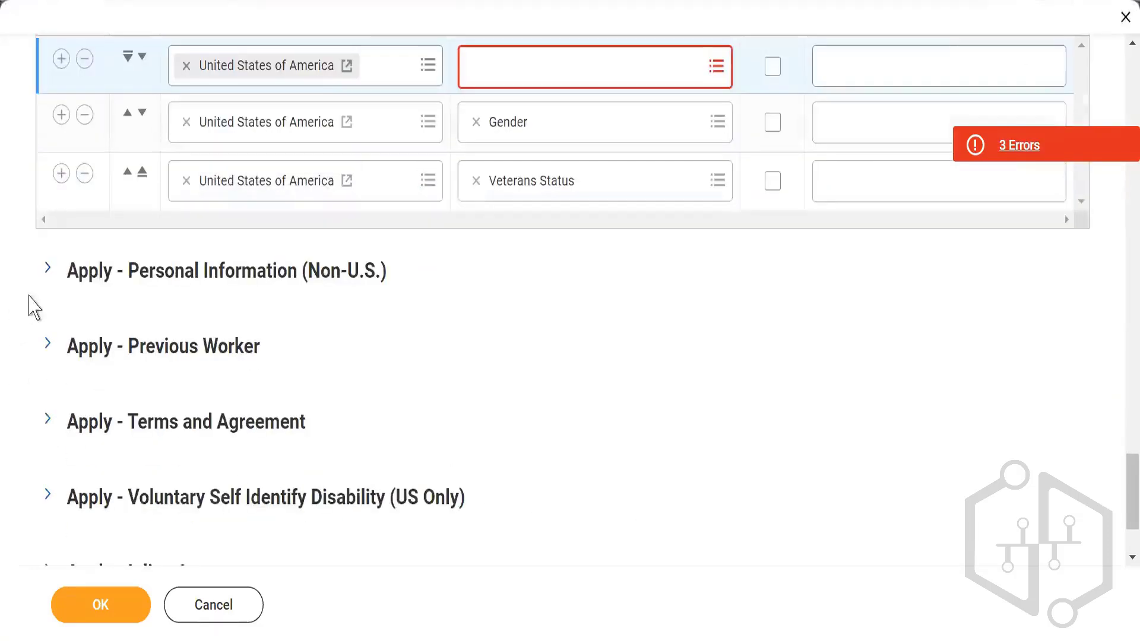
pyautogui.click(47, 270)
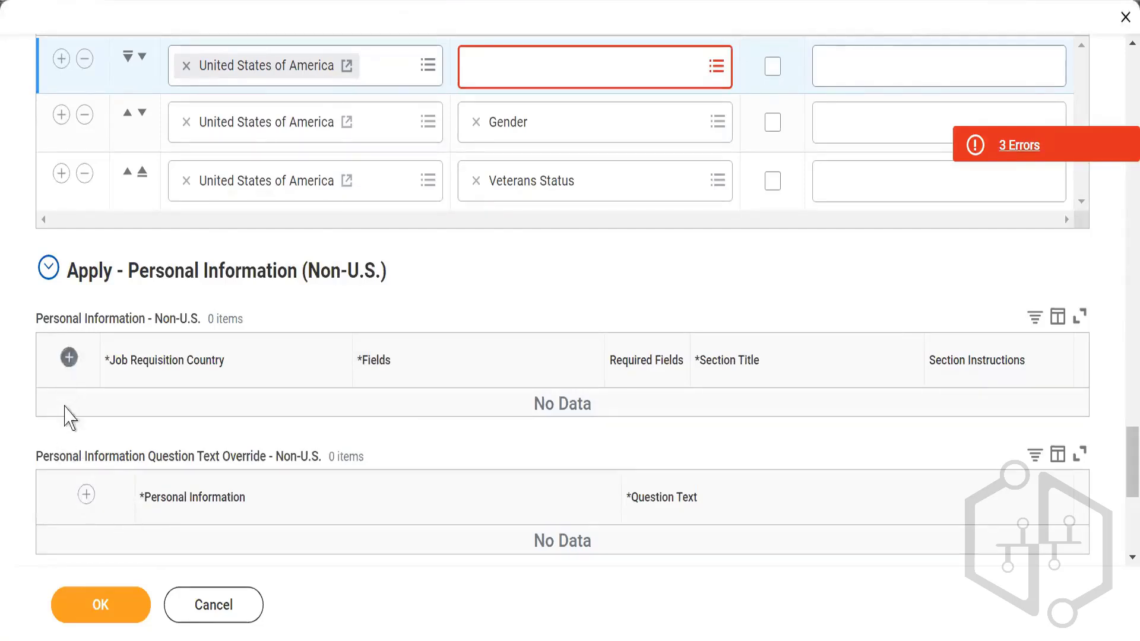
pyautogui.click(86, 494)
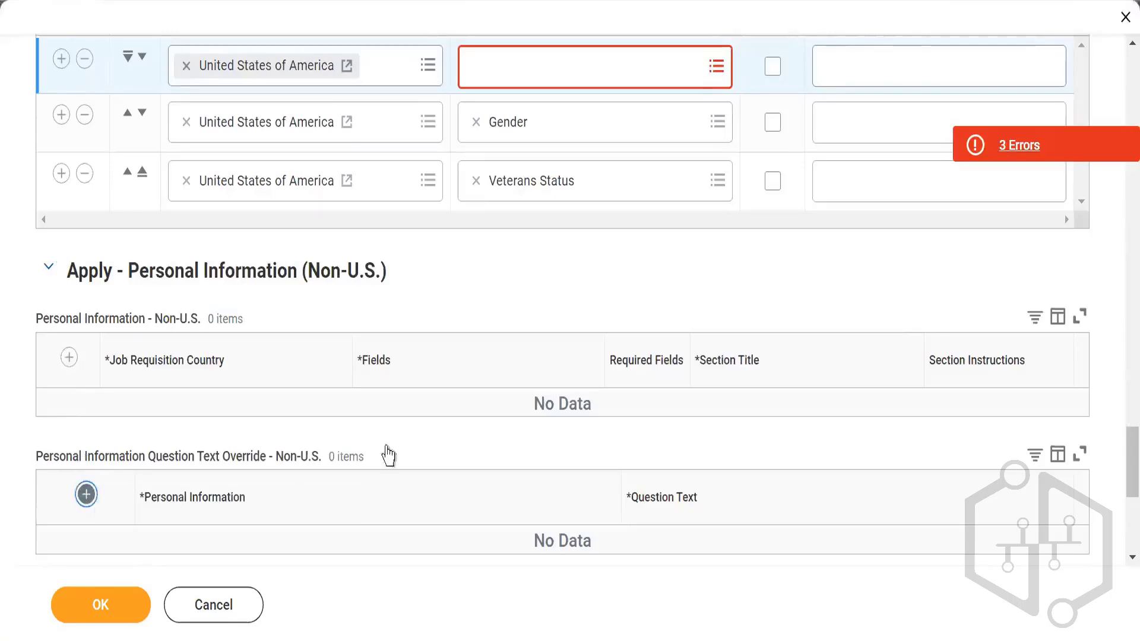
pyautogui.scroll(-4, 416, 426)
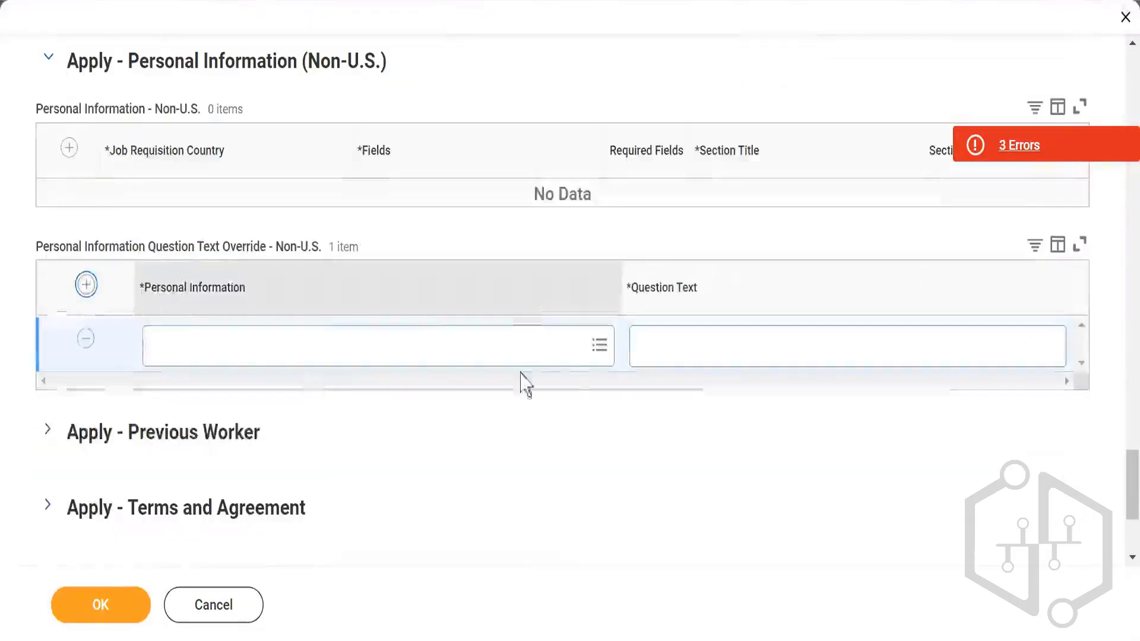
pyautogui.click(563, 343)
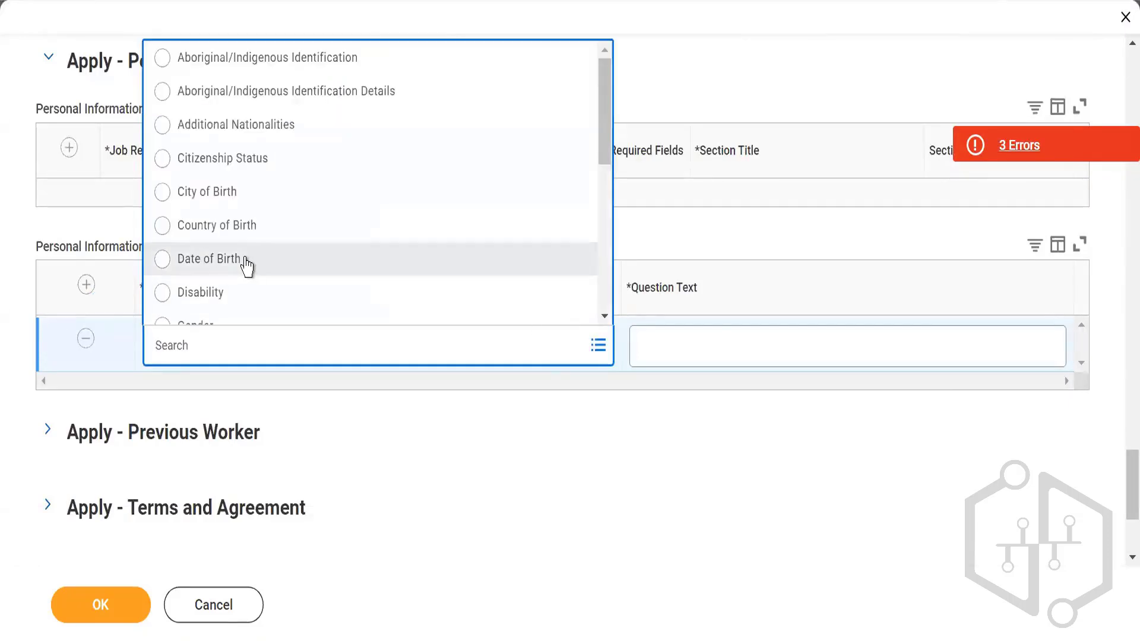
pyautogui.click(250, 270)
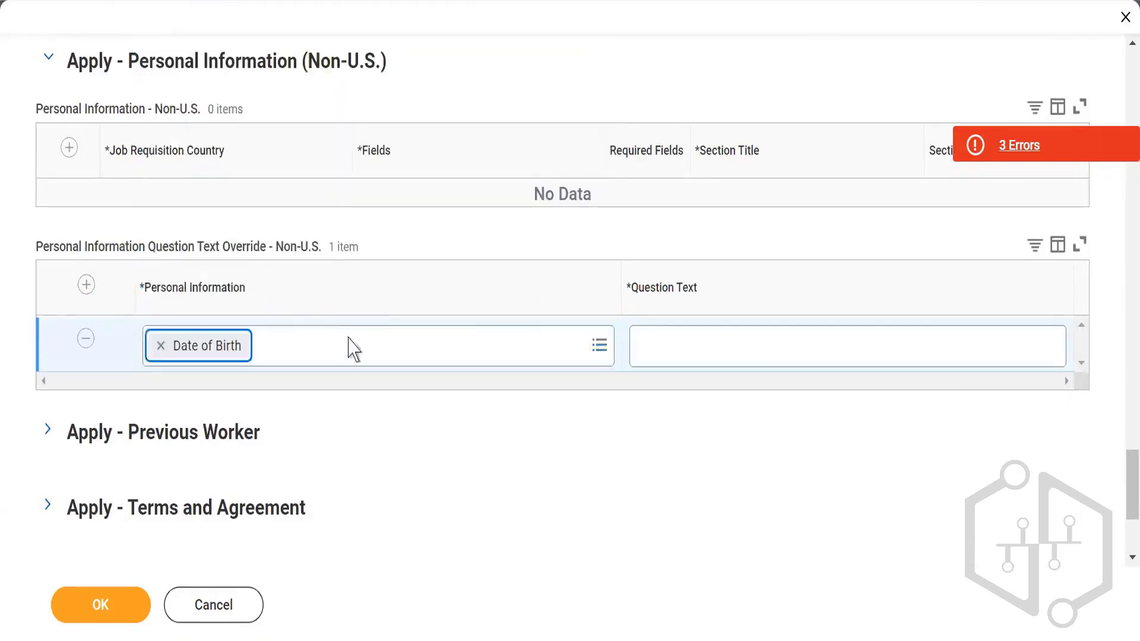
# Add a row to the Personal Information - Non-U.S. table and view all its Fields choices without selecting one
pyautogui.click(69, 147)
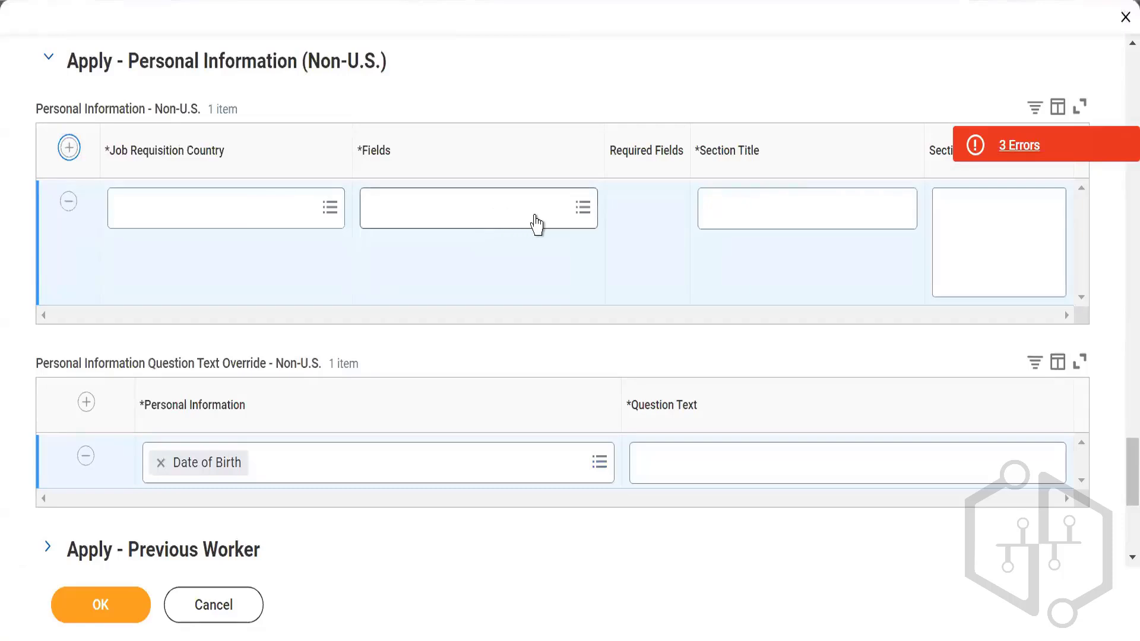
pyautogui.click(565, 209)
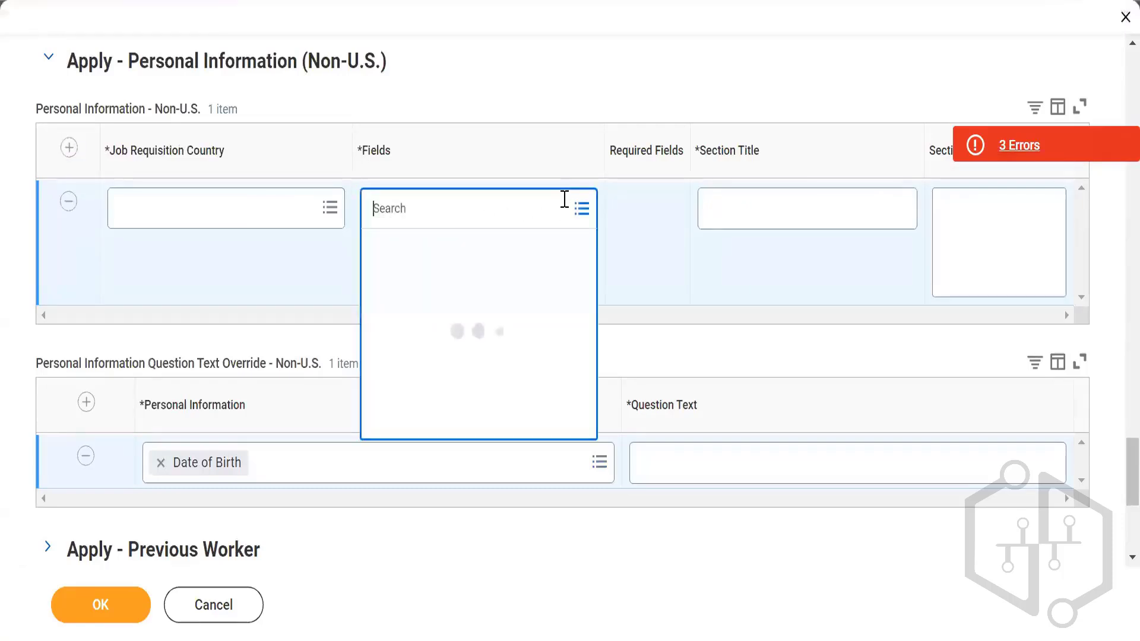
pyautogui.click(462, 278)
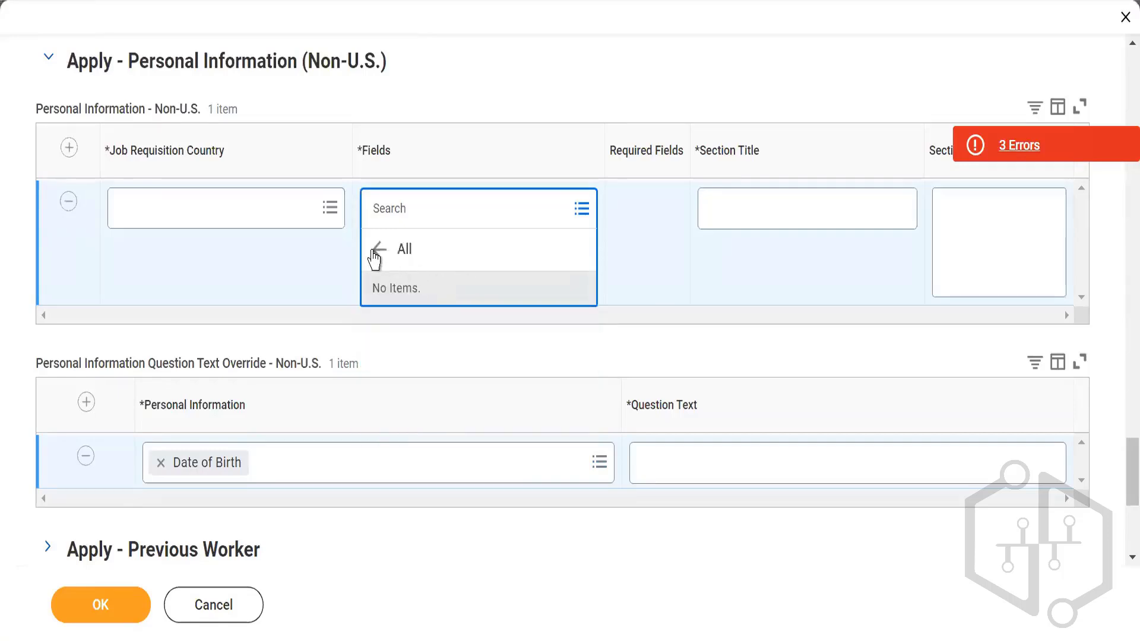
pyautogui.click(380, 251)
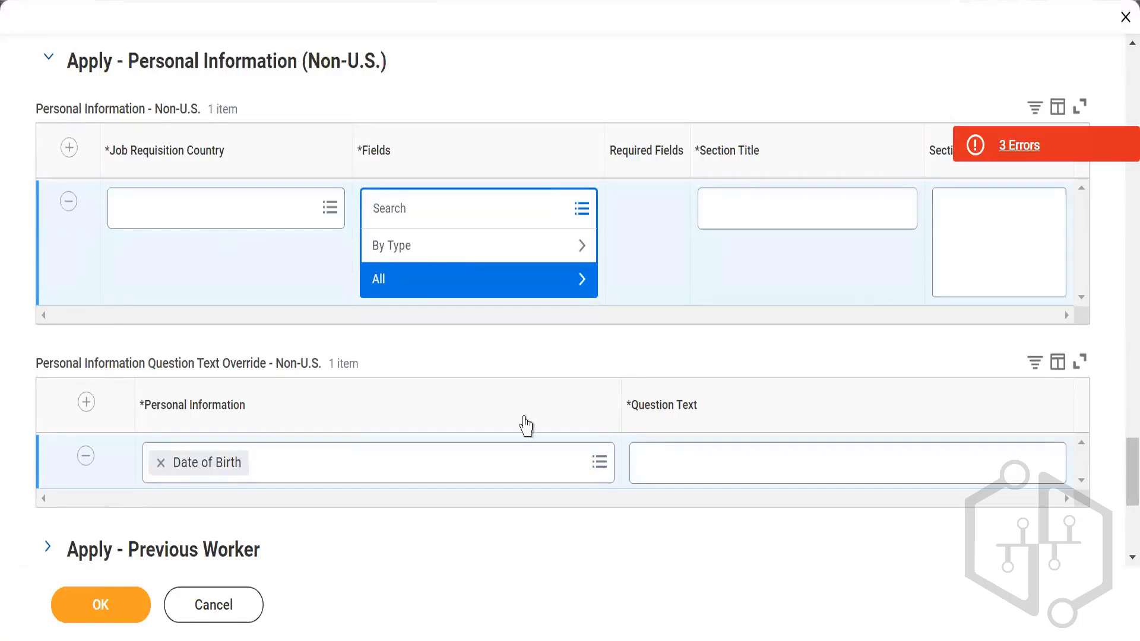
pyautogui.click(552, 361)
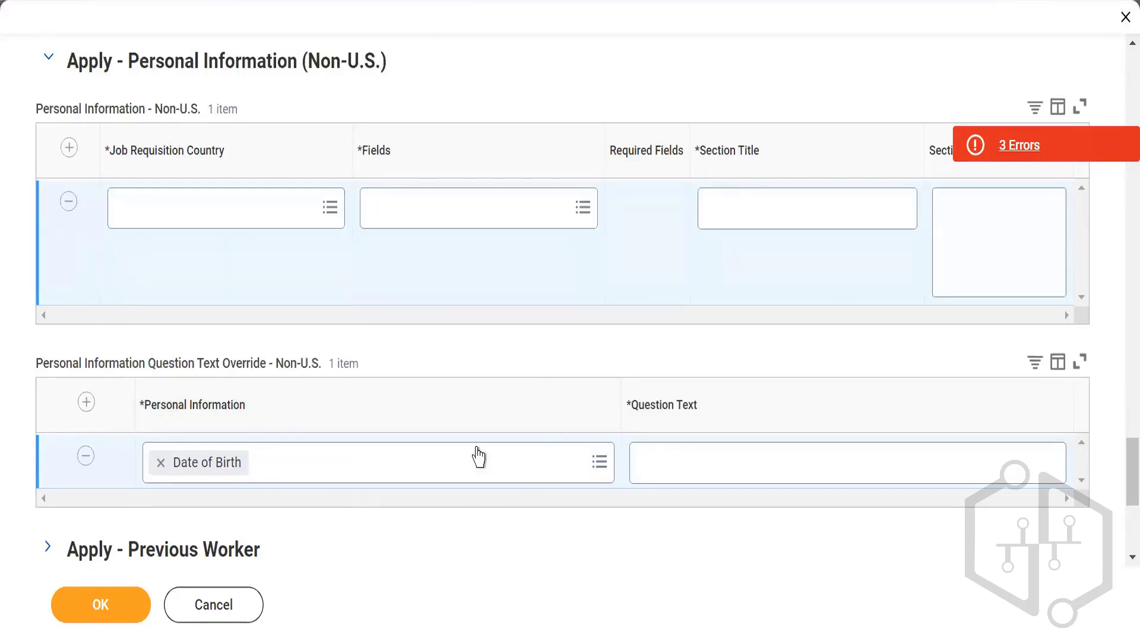
# Add a second Personal Information Question Text Override - Non-U.S. row with Country of Birth as the Personal Information
pyautogui.scroll(-1, 475, 458)
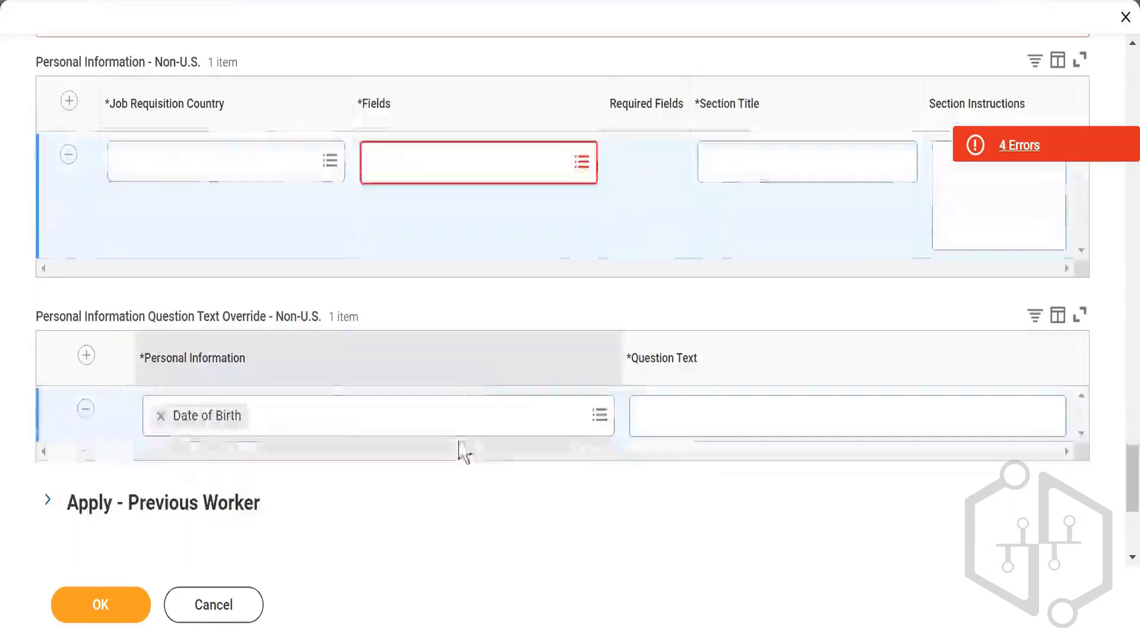
pyautogui.click(700, 417)
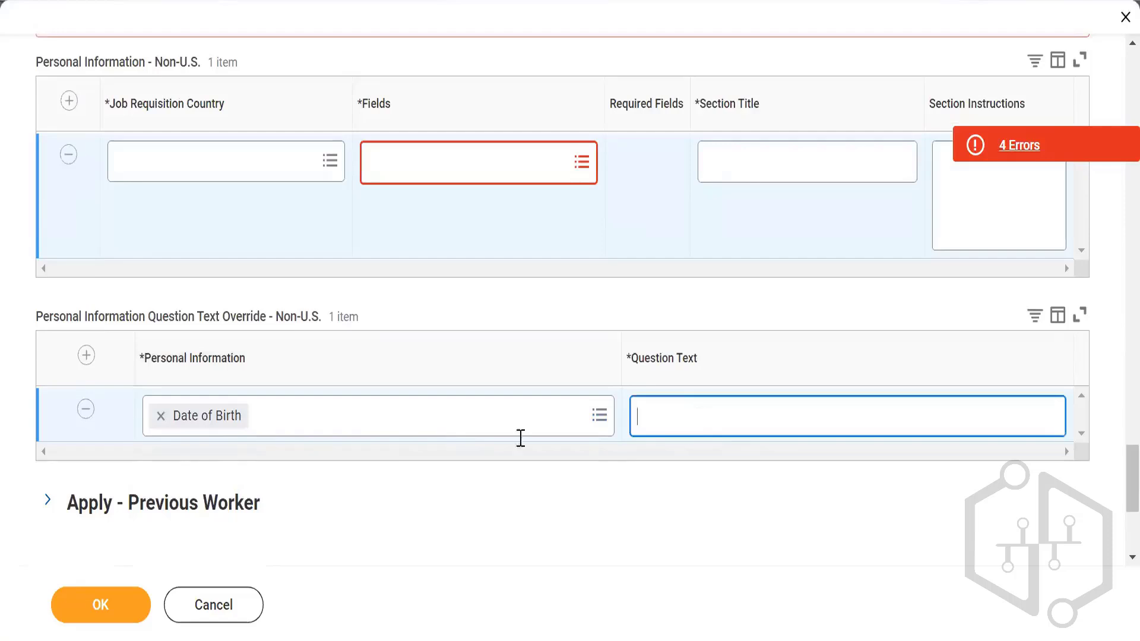
pyautogui.click(86, 355)
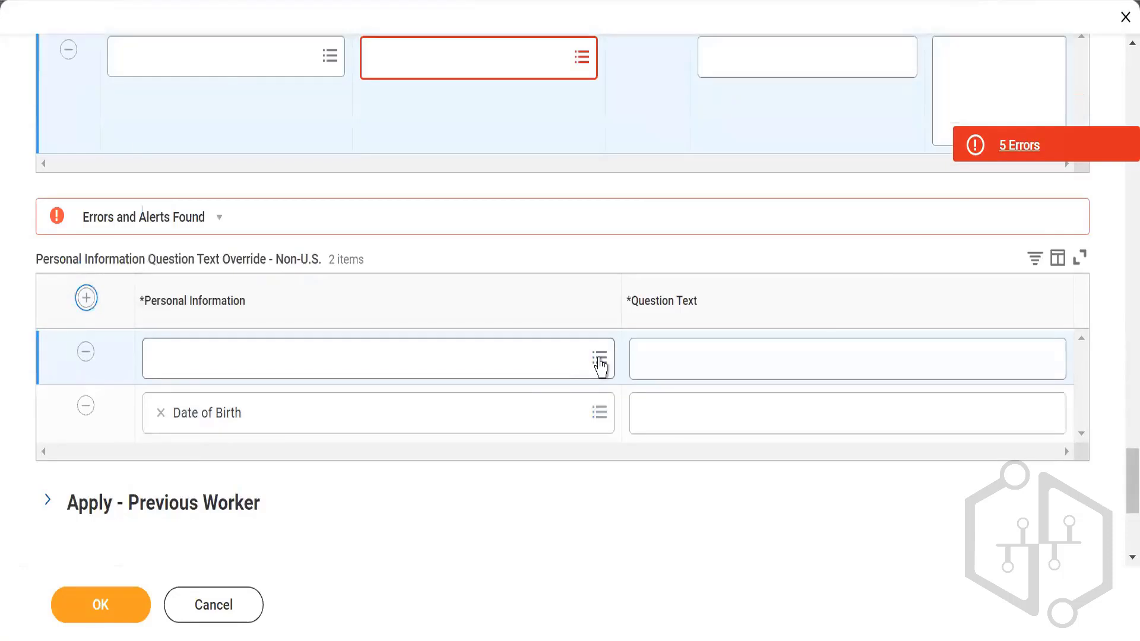
pyautogui.click(600, 361)
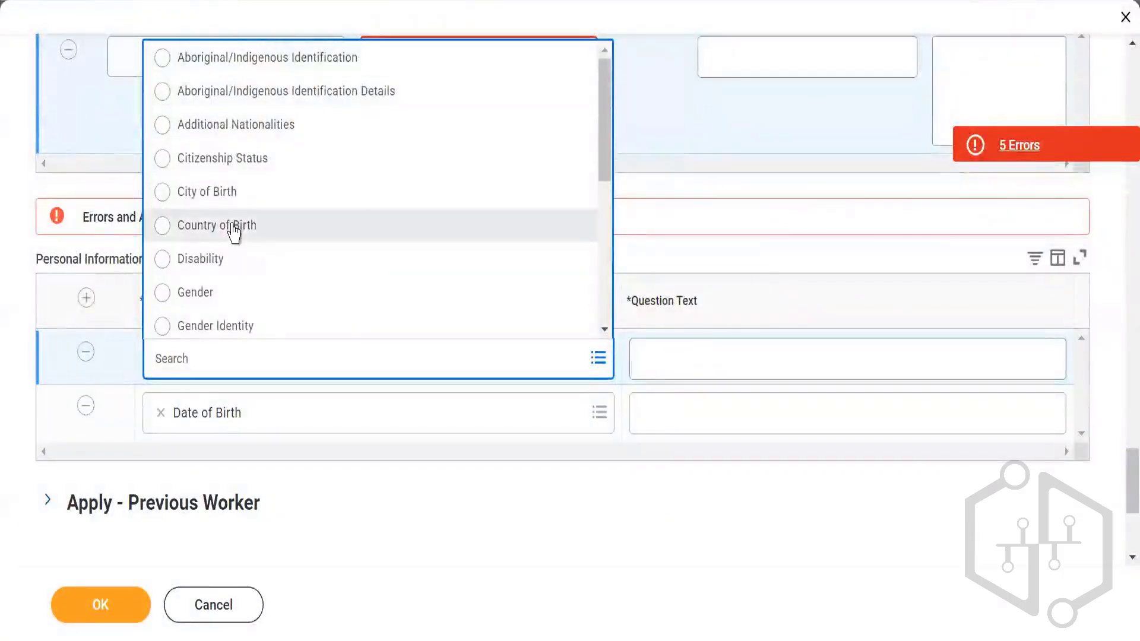
pyautogui.click(234, 229)
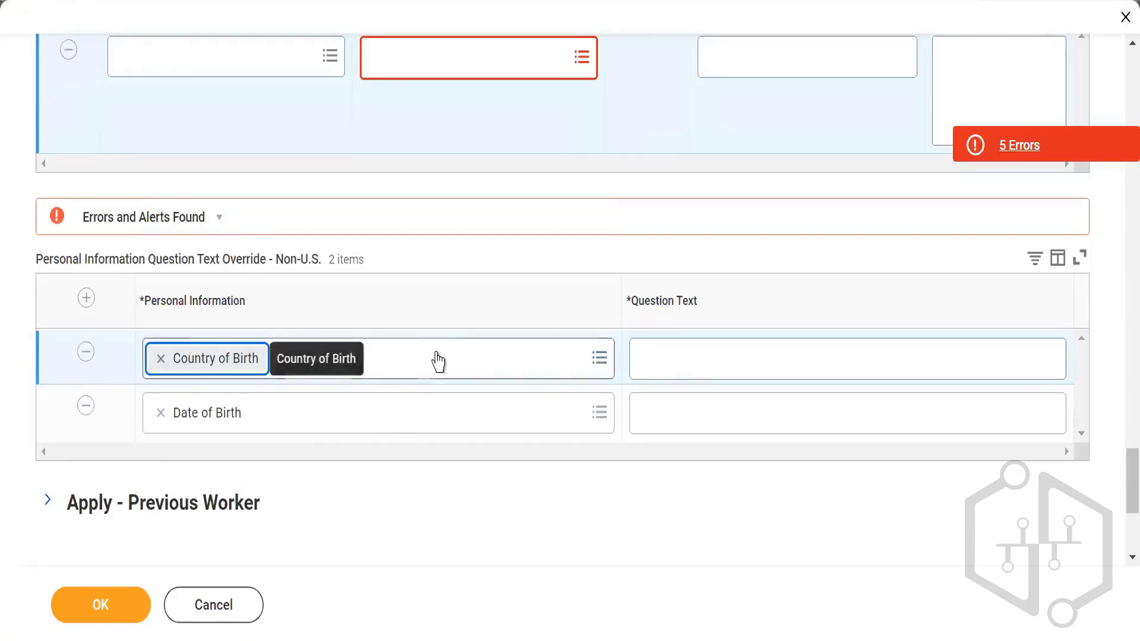
# Enable Previous Worker Verification in Apply - Previous Worker and add an empty Previous Worker Questions row
pyautogui.scroll(-2, 60, 347)
pyautogui.scroll(-3, 56, 342)
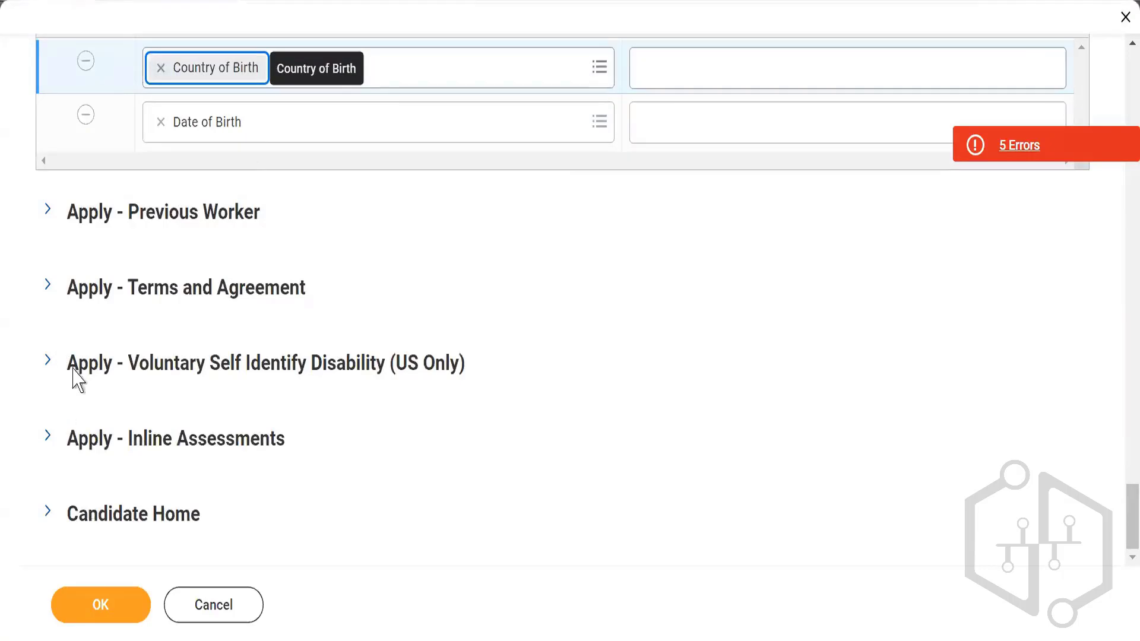
pyautogui.click(48, 219)
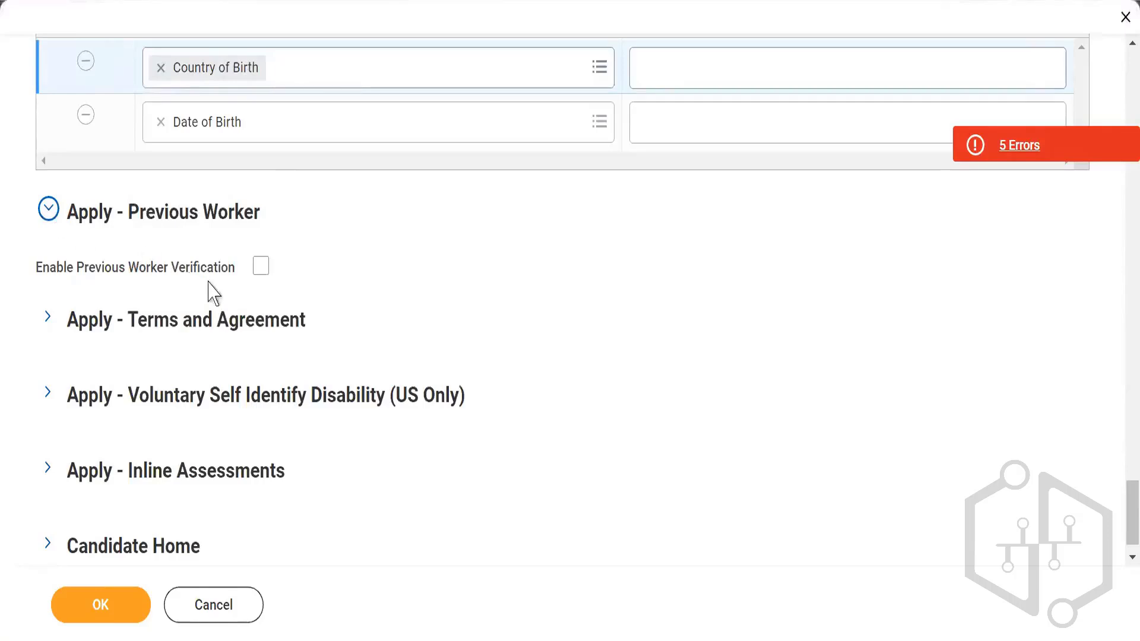
pyautogui.click(261, 268)
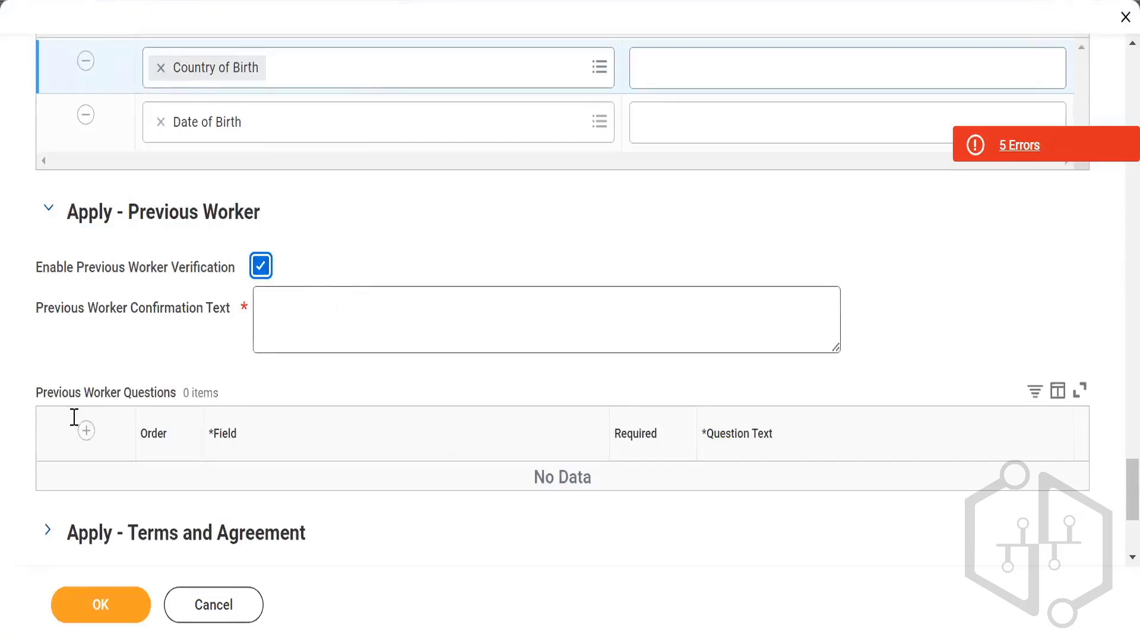
pyautogui.click(87, 433)
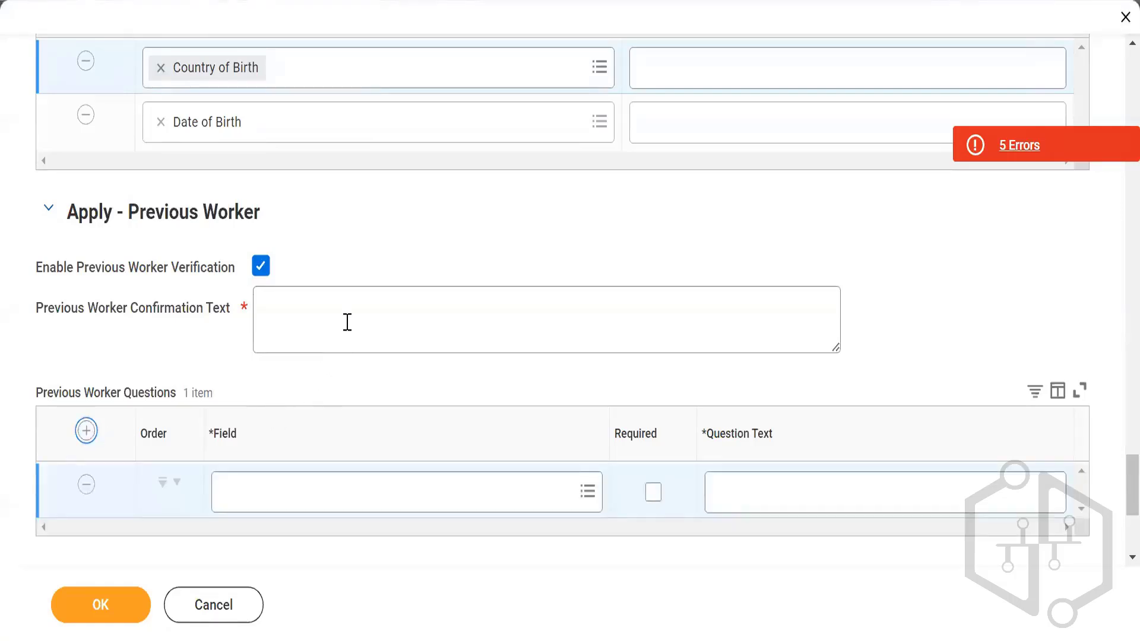
pyautogui.click(346, 488)
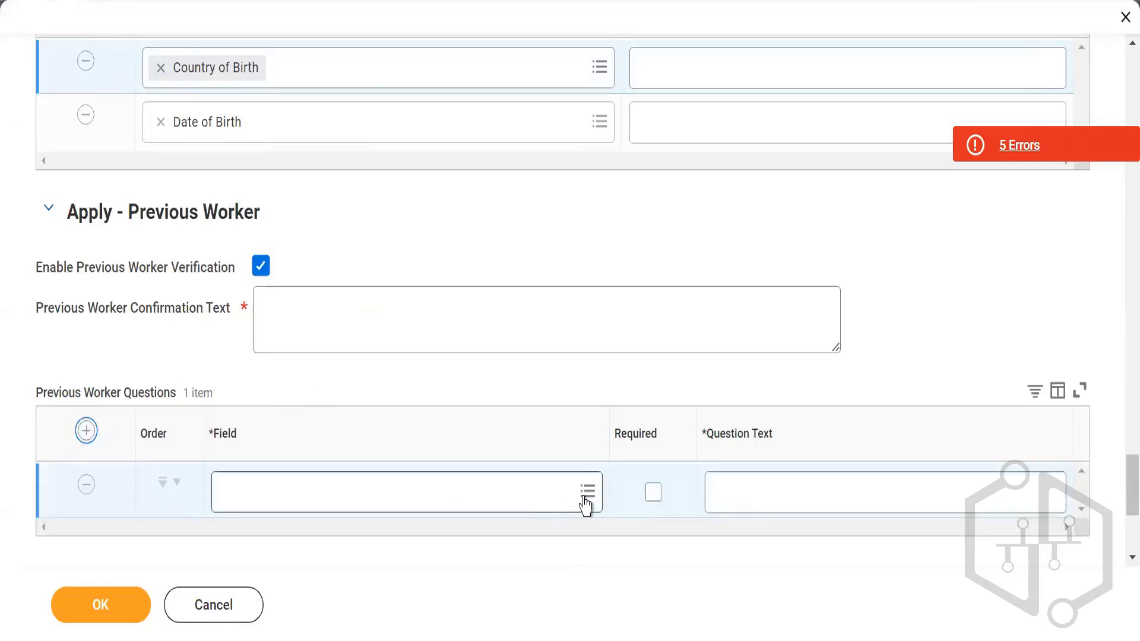
pyautogui.click(588, 491)
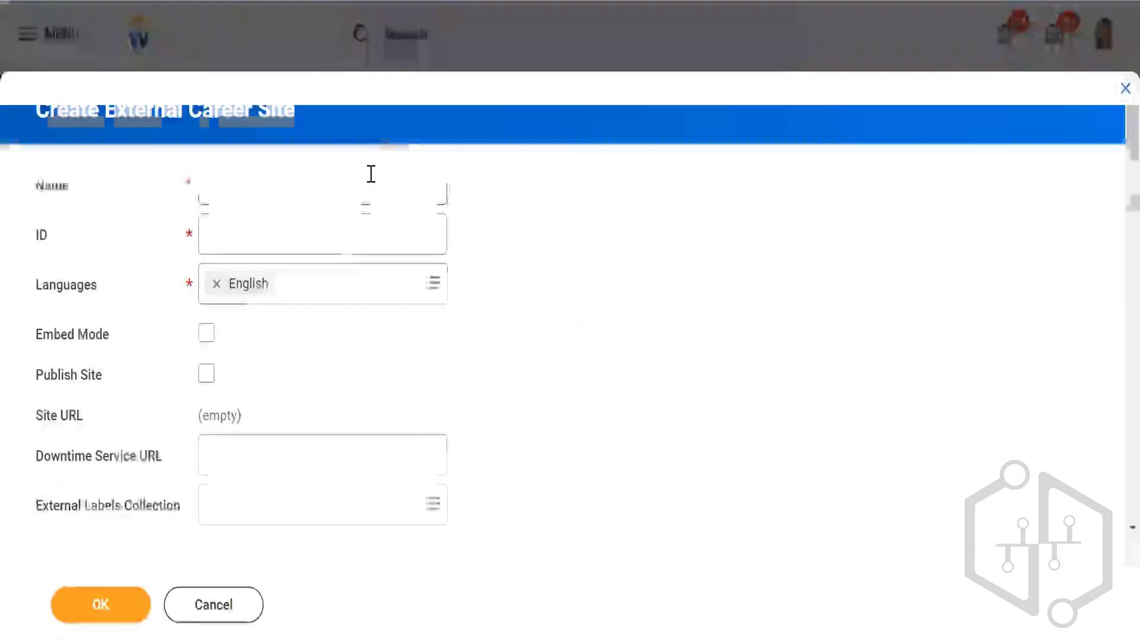
# In the blank career site form, enable Previous Worker Verification and add a Previous Worker Questions row with the Employee ID field
pyautogui.scroll(-10, 279, 387)
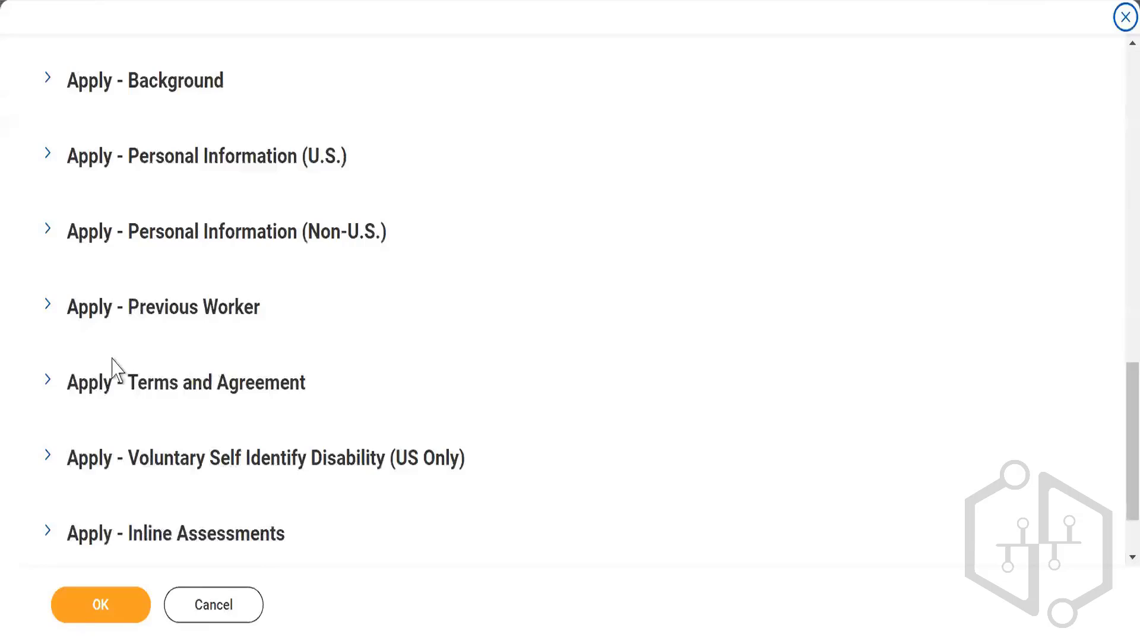
pyautogui.scroll(-2, 104, 365)
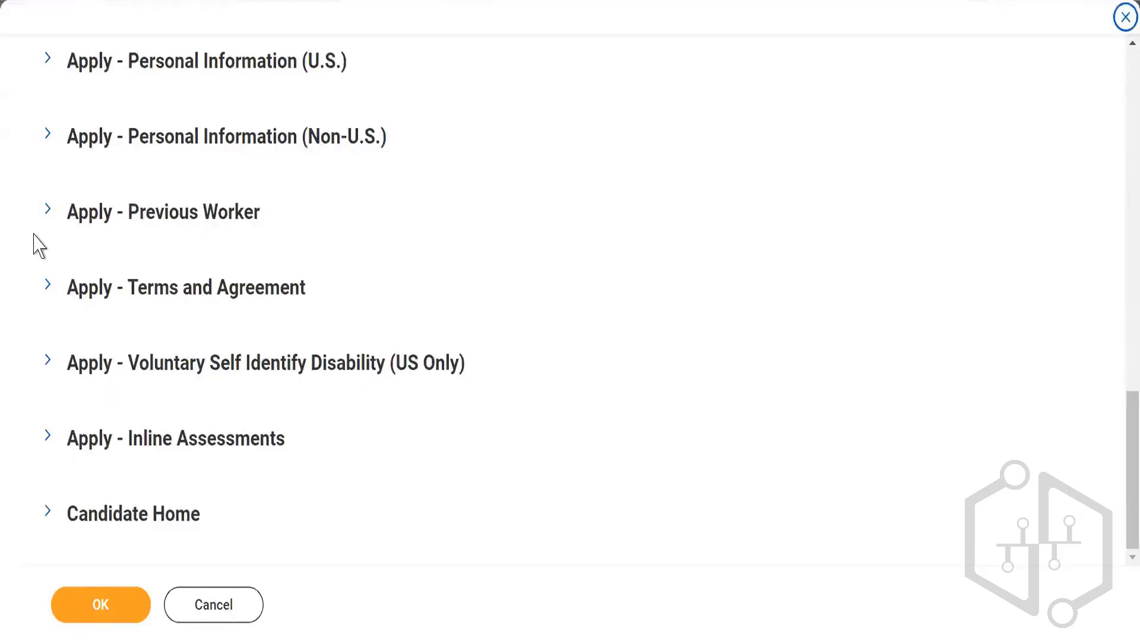
pyautogui.click(47, 214)
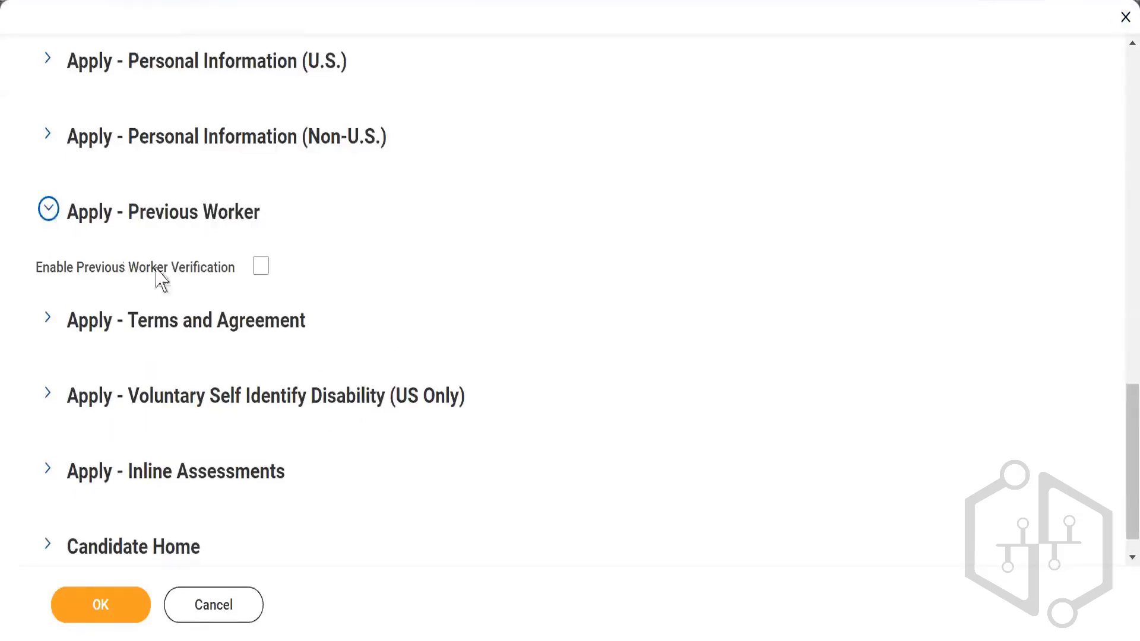
pyautogui.click(262, 267)
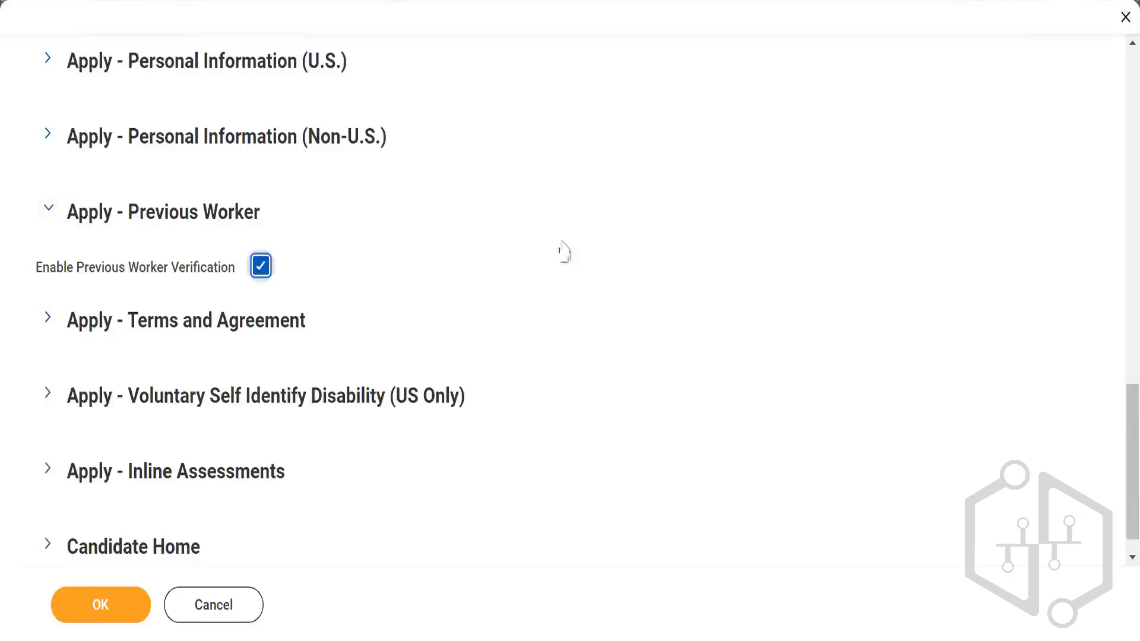
pyautogui.scroll(-3, 247, 365)
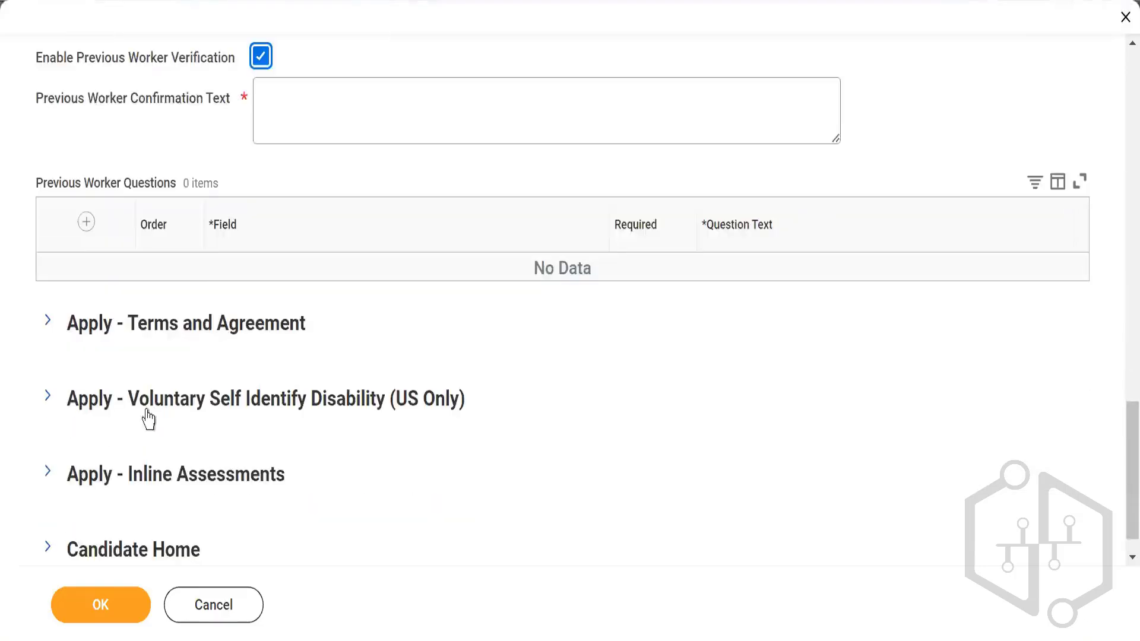
pyautogui.click(86, 222)
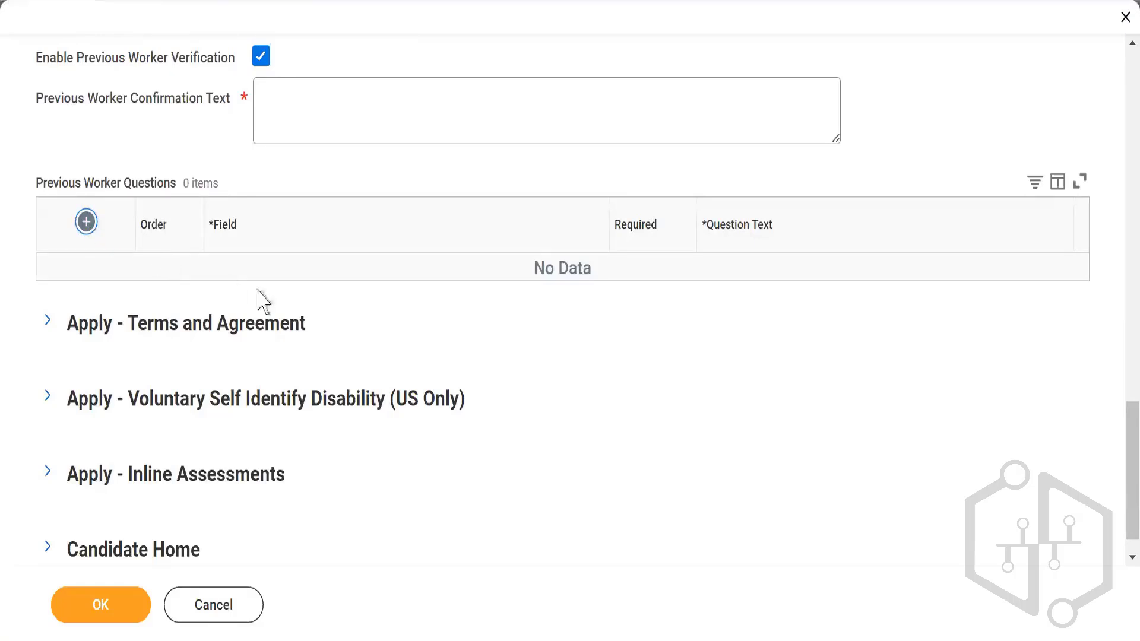
pyautogui.click(586, 291)
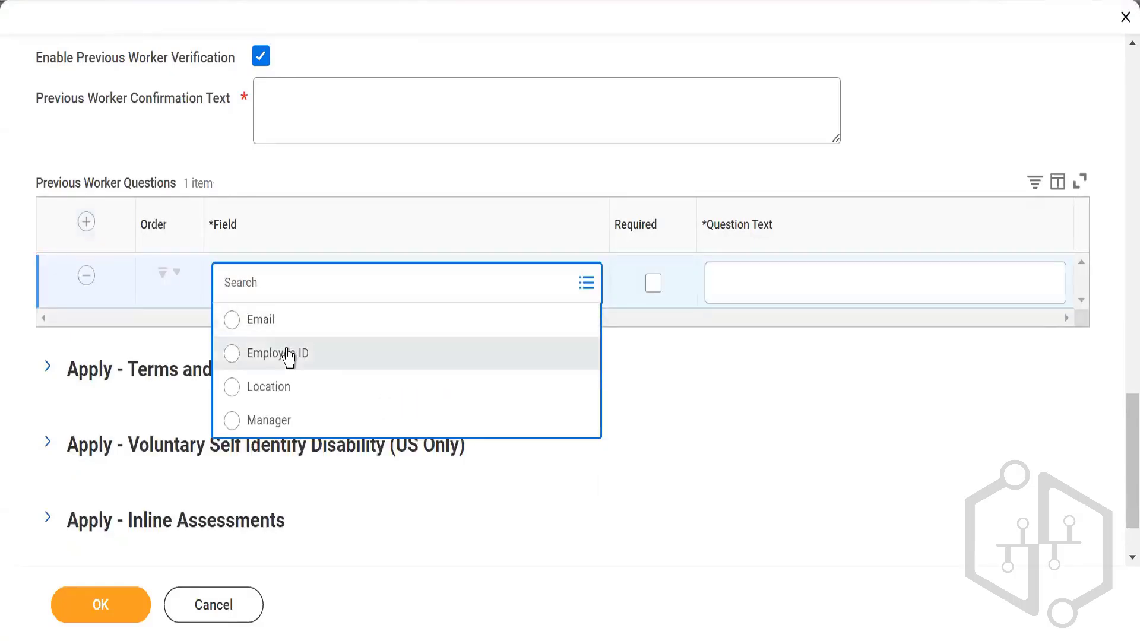
pyautogui.click(293, 355)
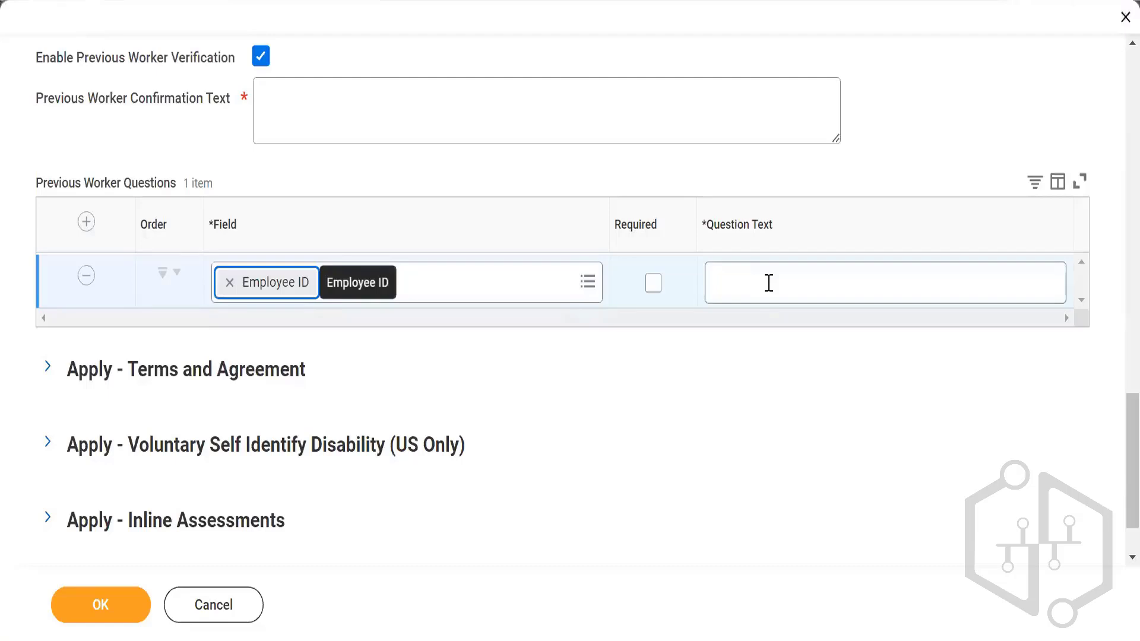
# Add a second Previous Worker Questions row with Manager as the Field
pyautogui.click(86, 222)
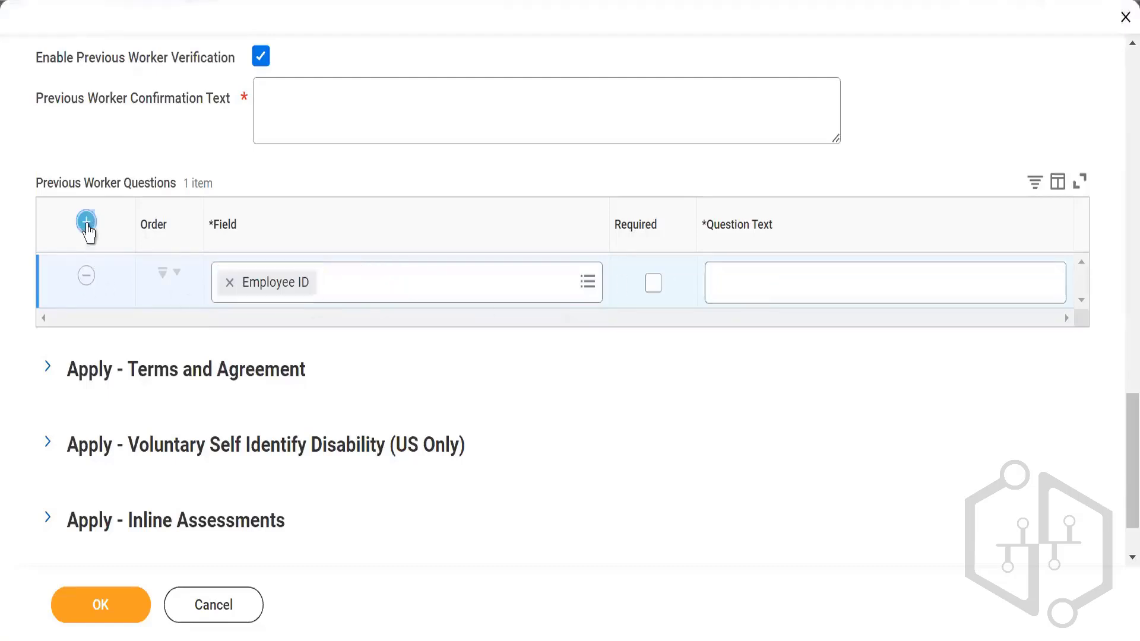
pyautogui.click(588, 291)
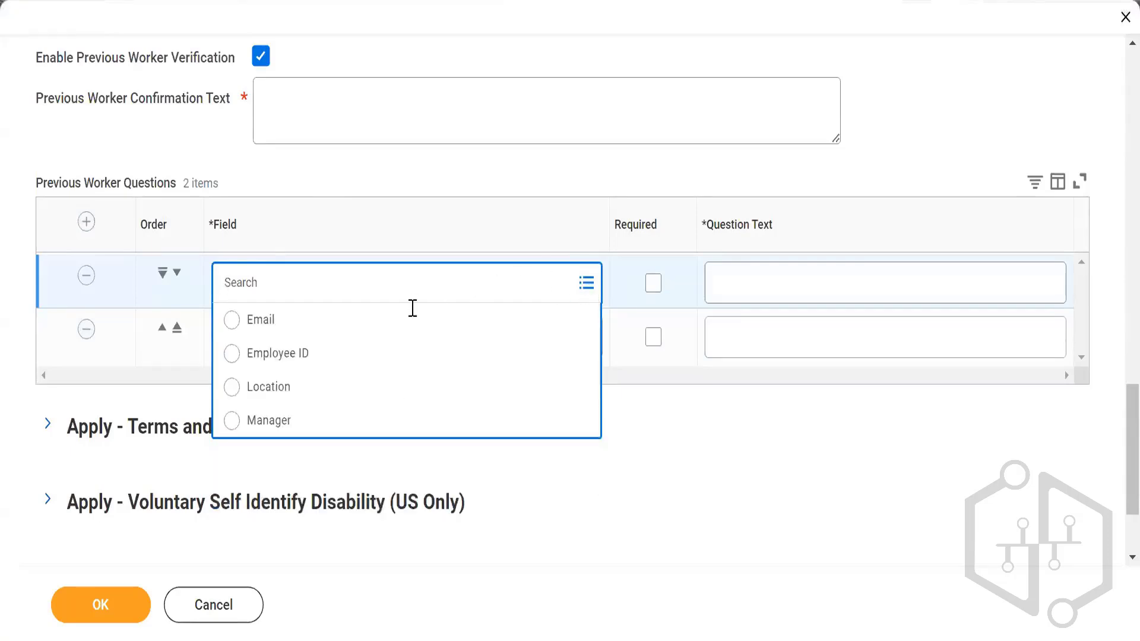
pyautogui.click(271, 425)
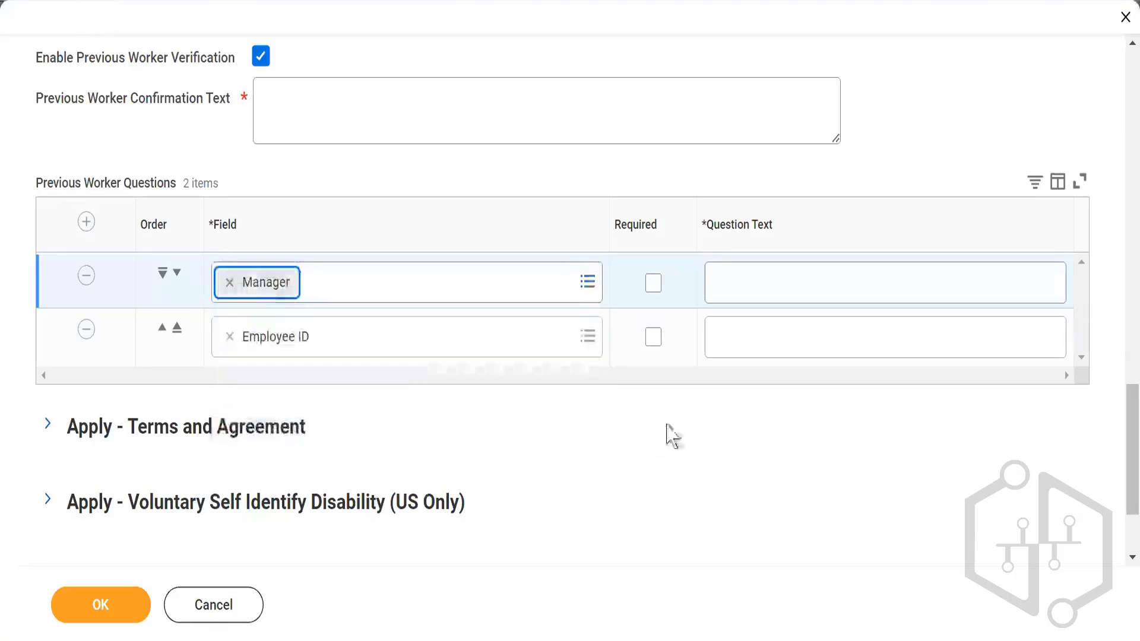
# In the Apply - Terms and Agreement section, set the Provider to Workday
pyautogui.click(779, 283)
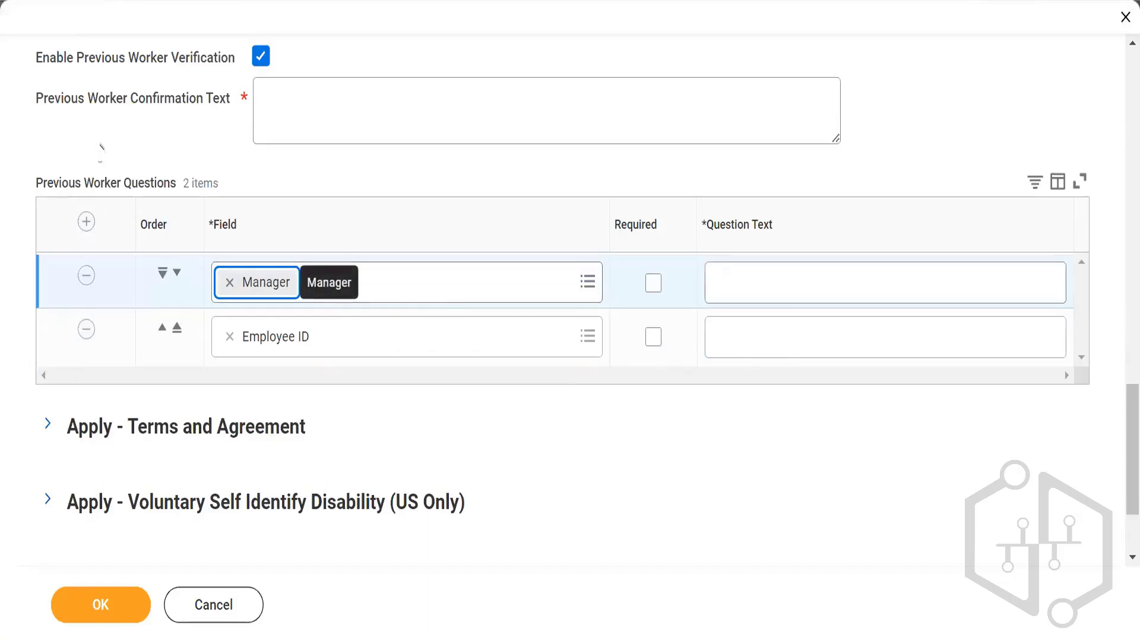
pyautogui.scroll(-2, 66, 278)
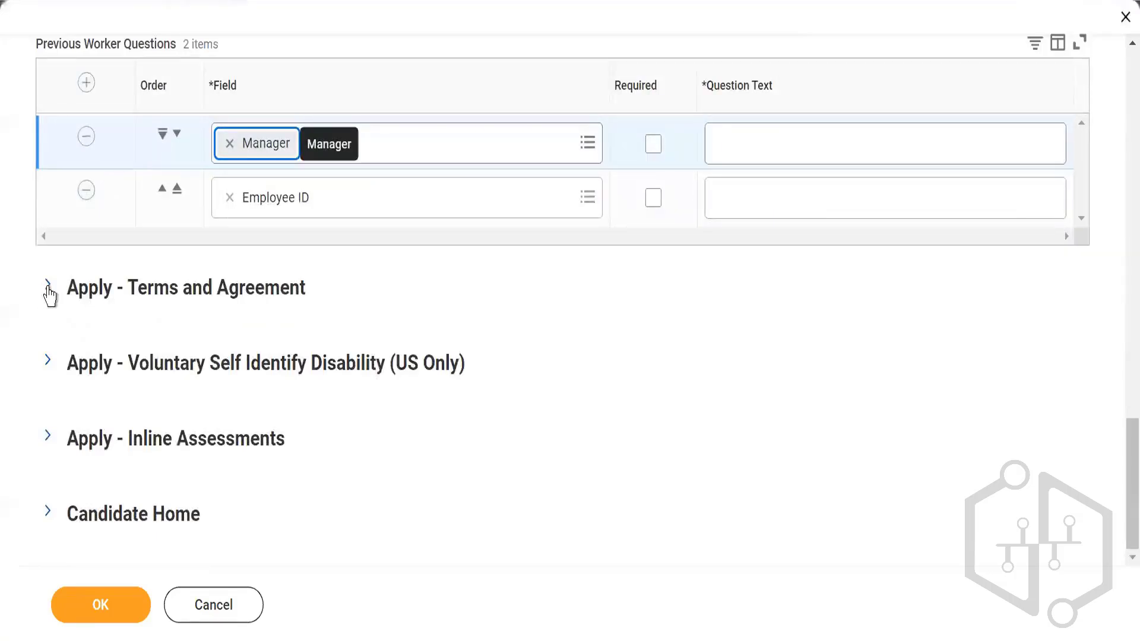
pyautogui.click(48, 288)
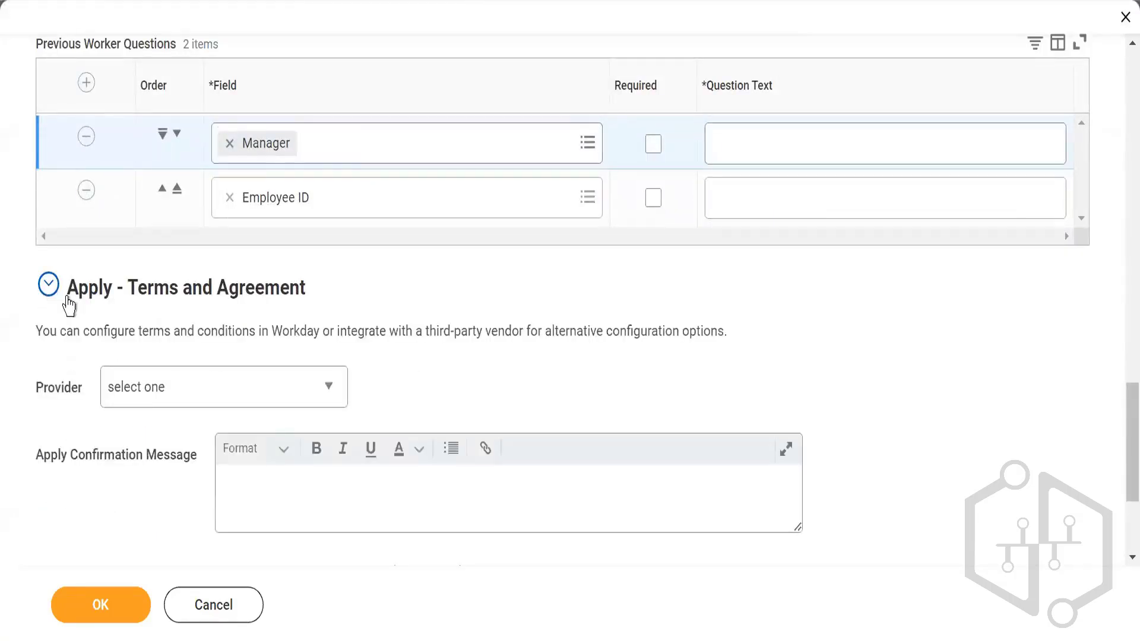
pyautogui.scroll(-2, 354, 380)
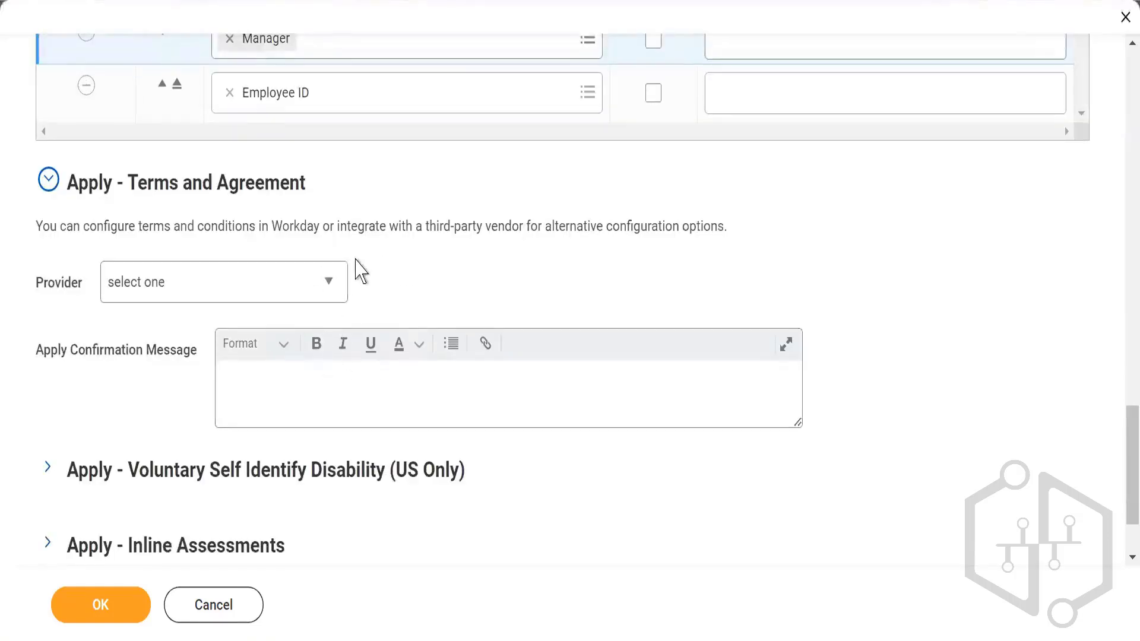
pyautogui.click(326, 284)
pyautogui.click(327, 285)
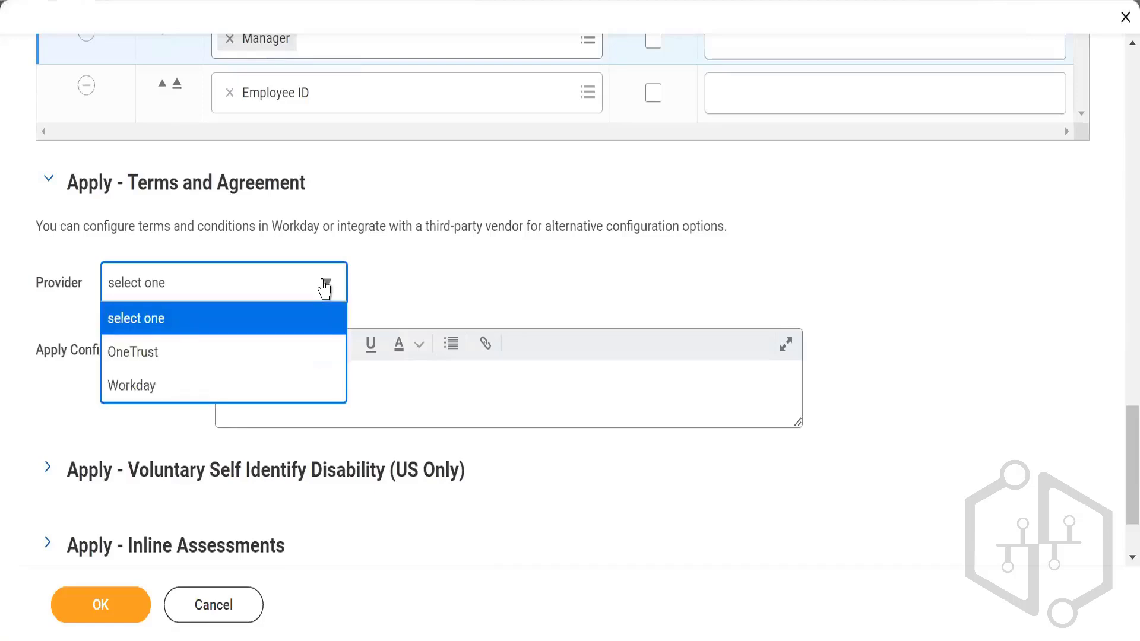
pyautogui.click(126, 387)
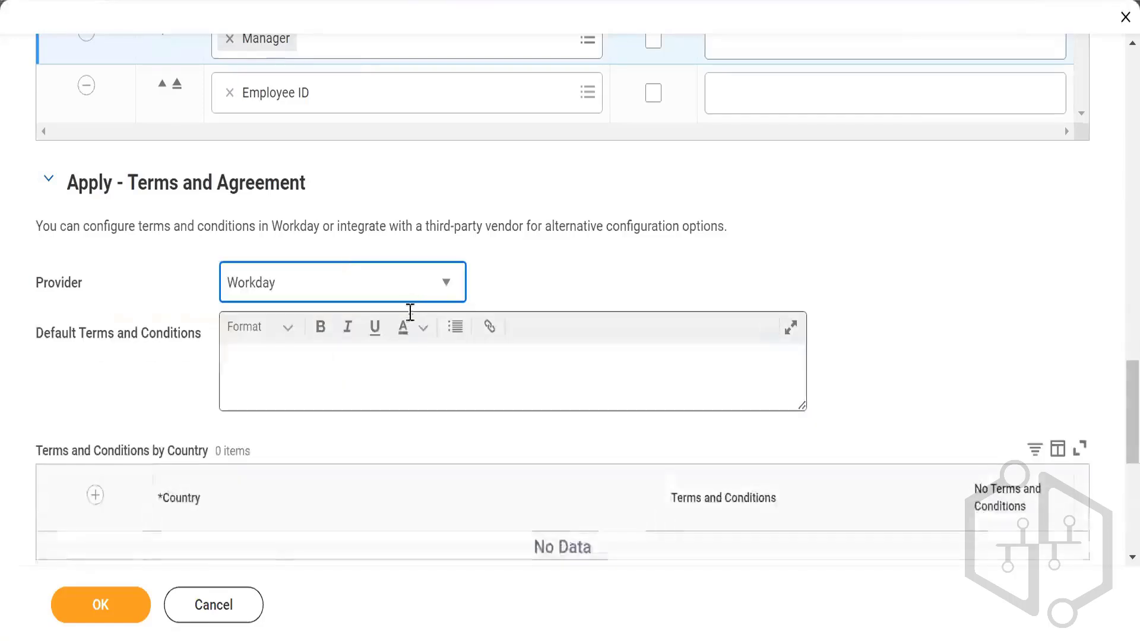
# Add a Terms and Conditions by Country row for Albania, plus a second row with a blank country
pyautogui.scroll(-2, 238, 390)
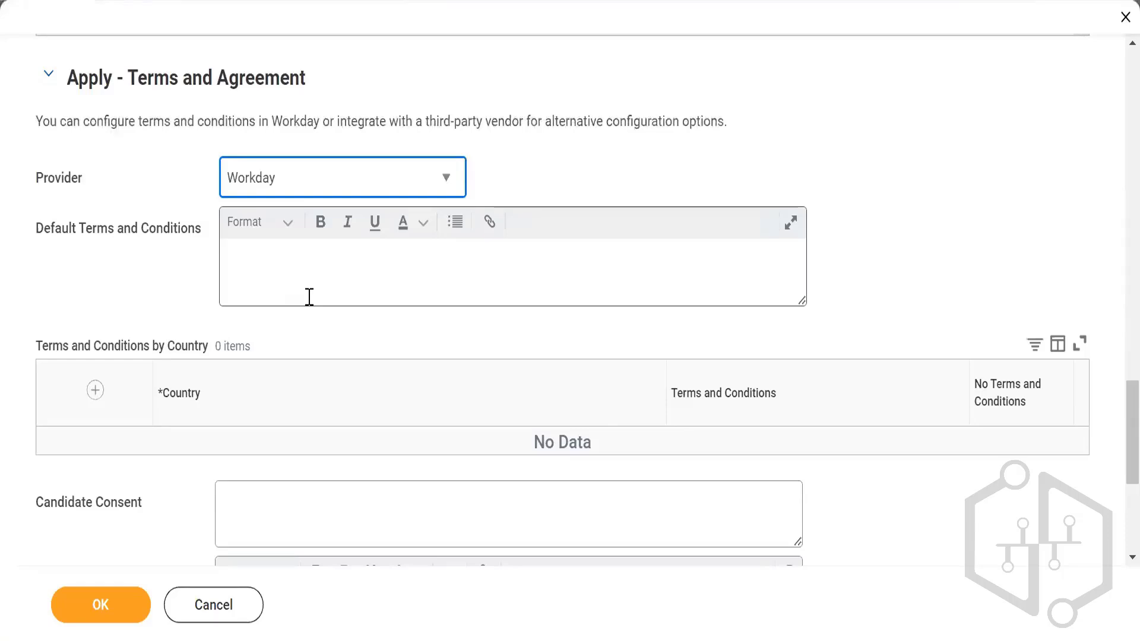
pyautogui.click(96, 391)
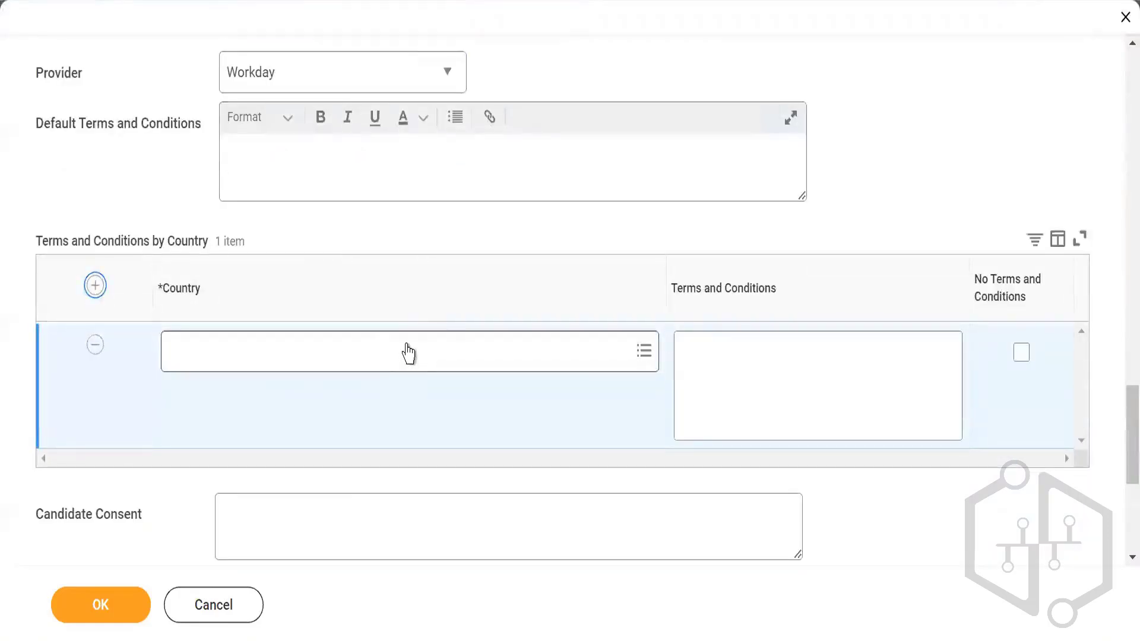
pyautogui.click(386, 346)
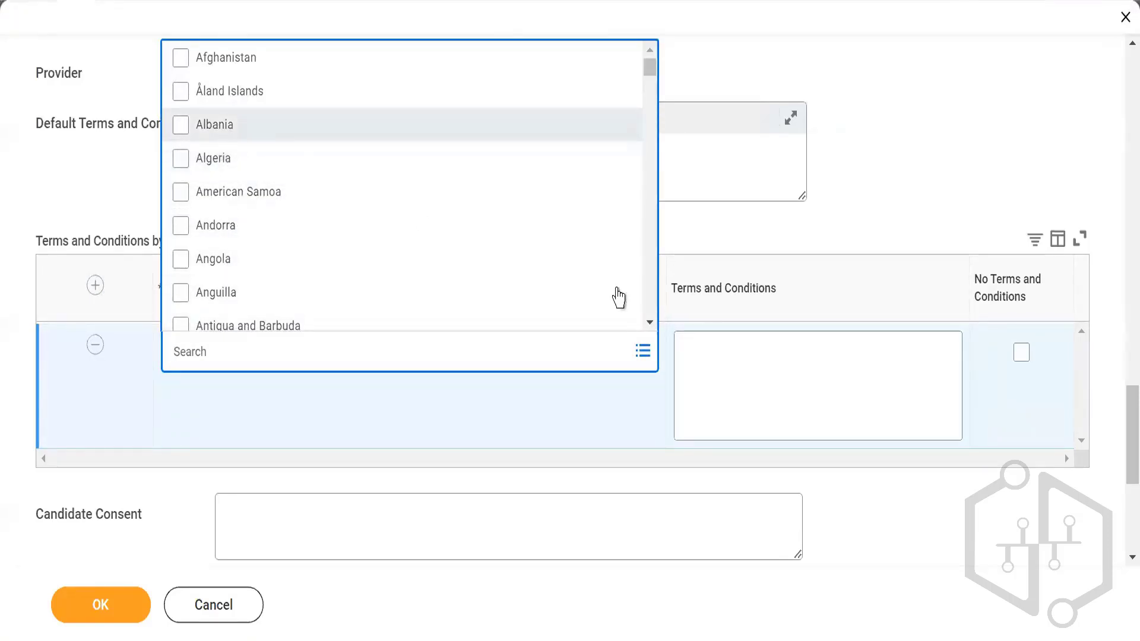
pyautogui.click(798, 384)
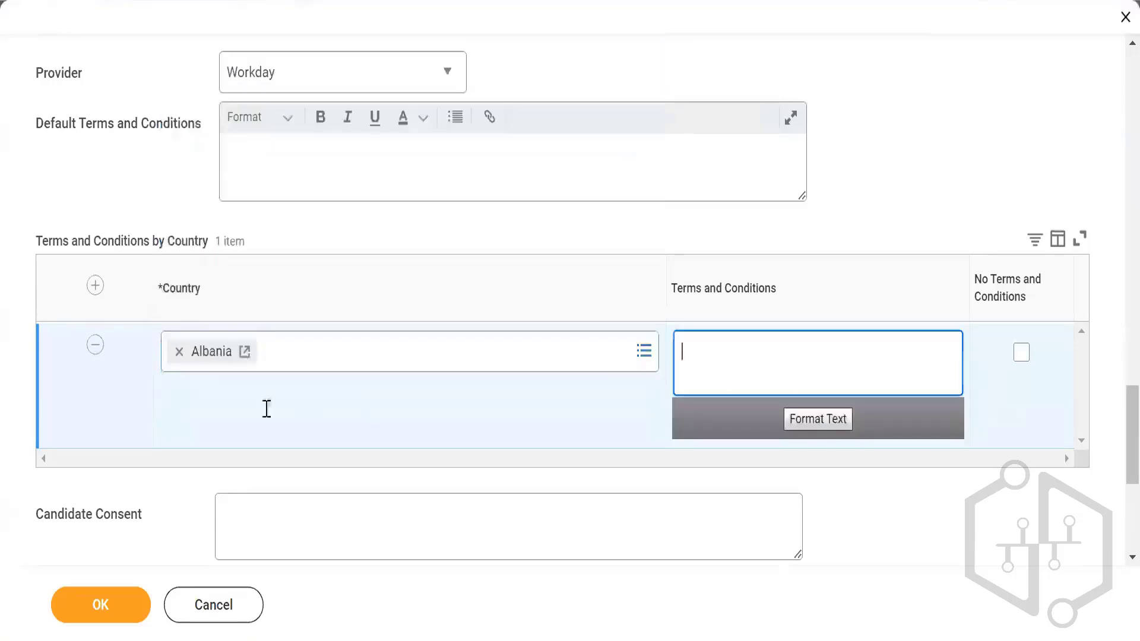
pyautogui.click(95, 286)
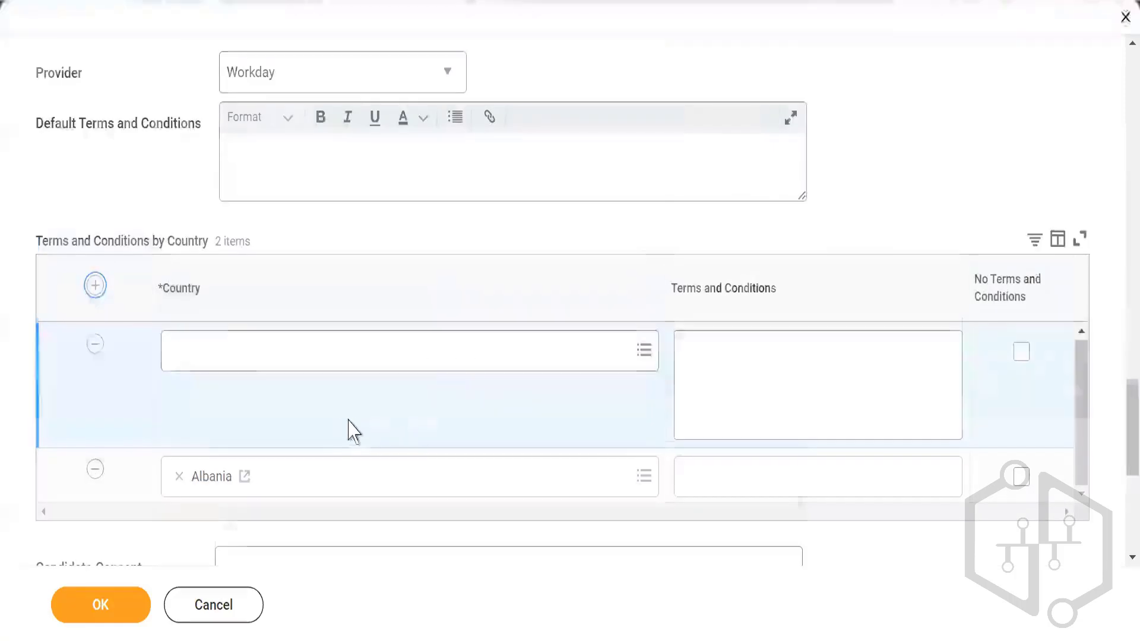
# Examine the Candidate Consent guidance and the Apply Confirmation Message field in the Apply - Terms and Agreement section
pyautogui.scroll(-3, 348, 428)
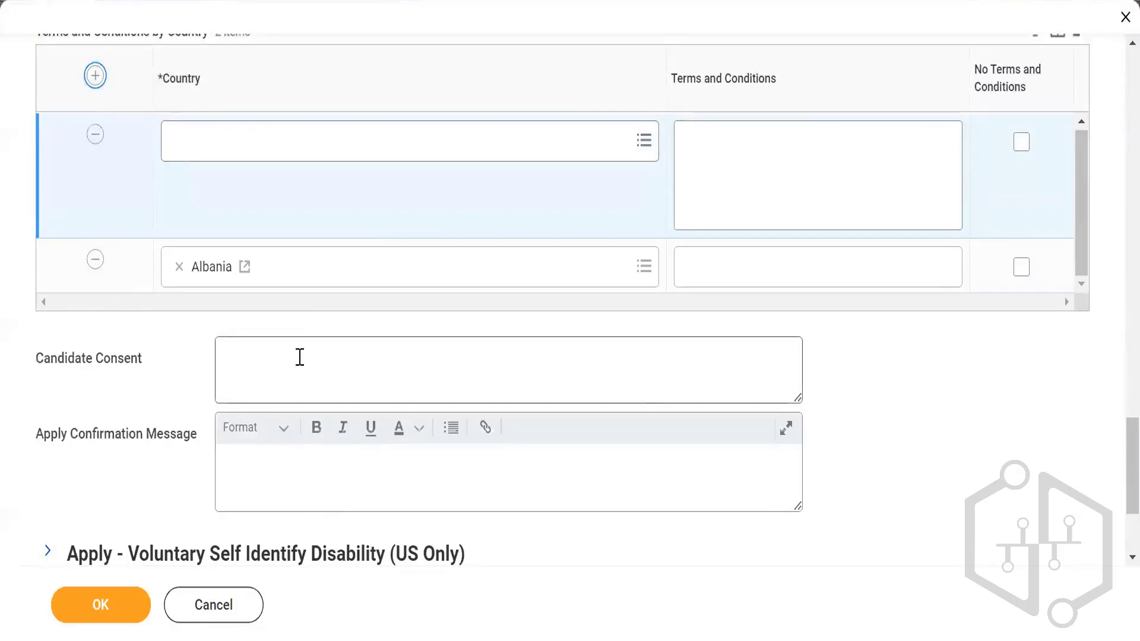
pyautogui.moveTo(300, 357)
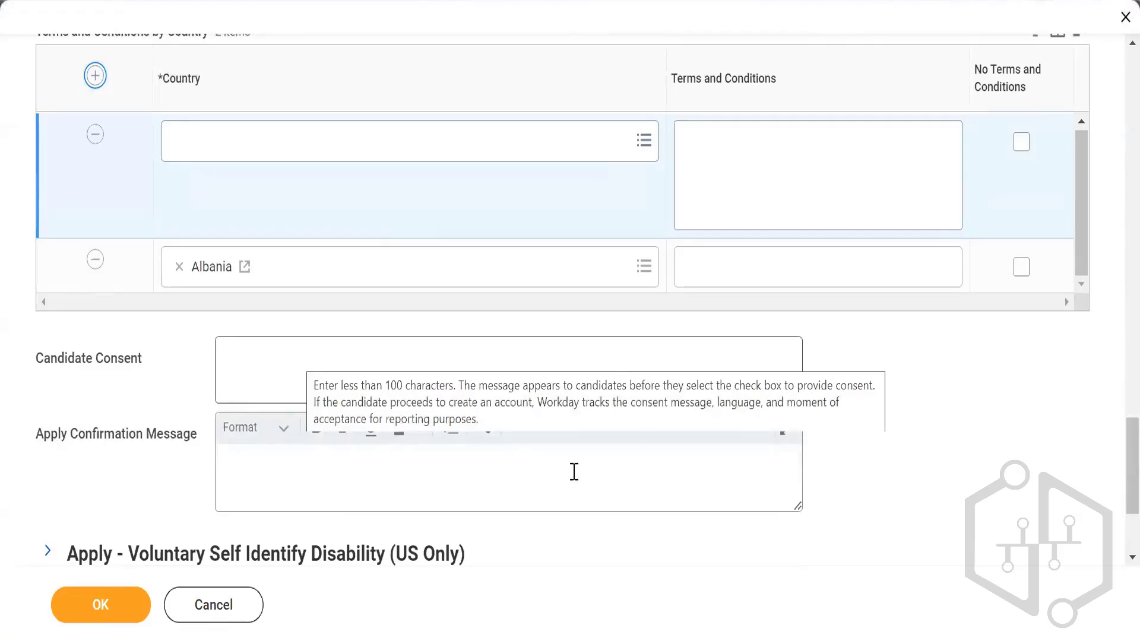
pyautogui.scroll(-2, 790, 385)
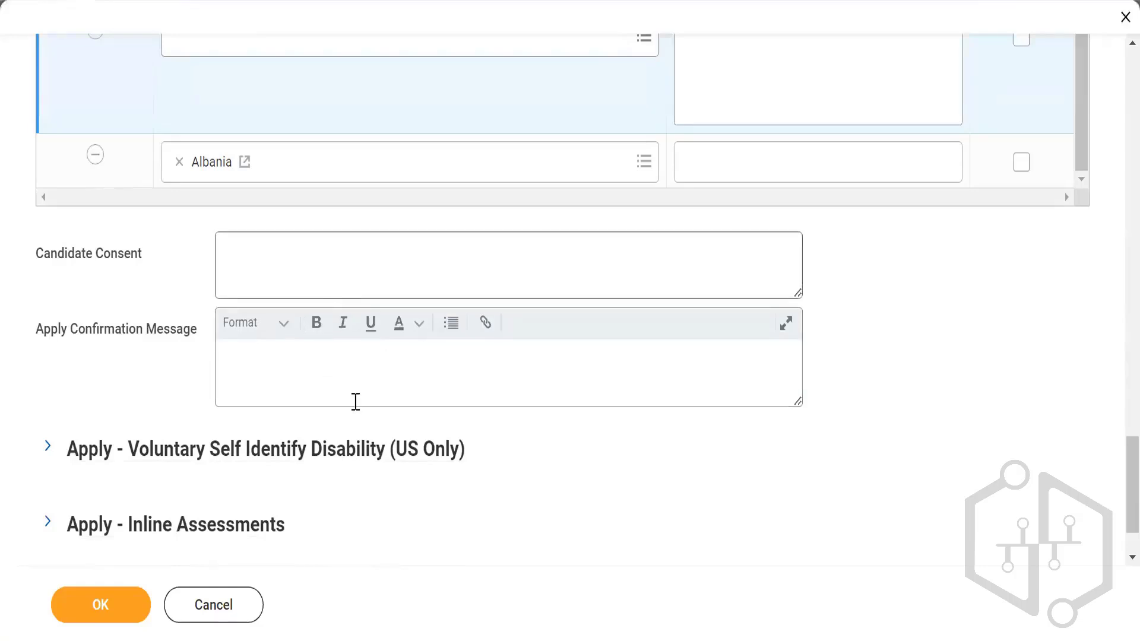
pyautogui.click(296, 375)
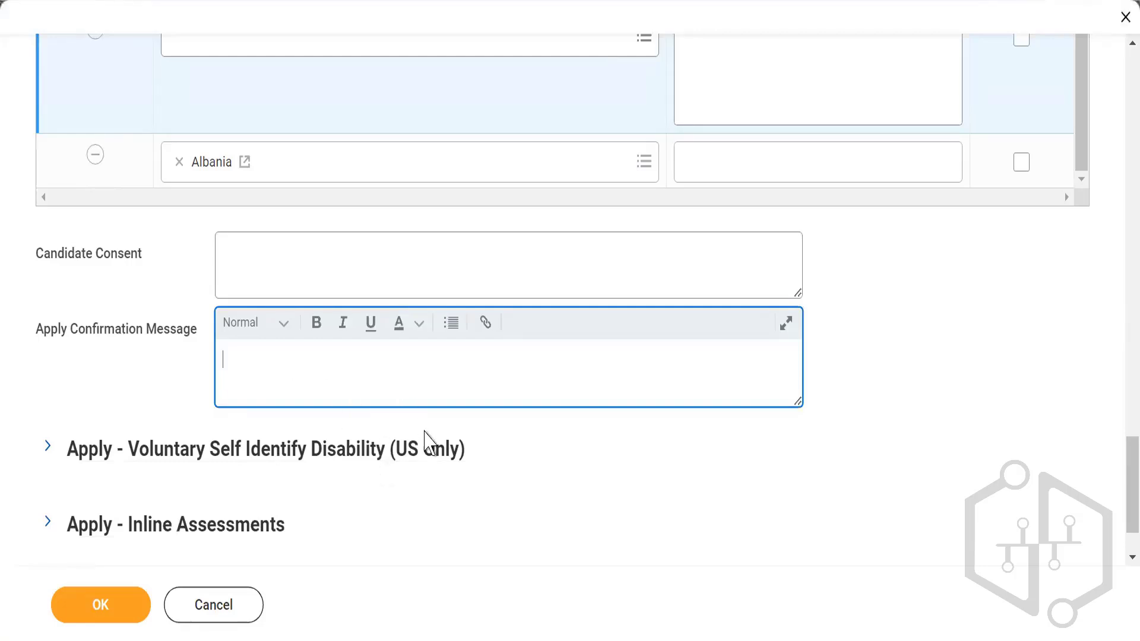
# Try enabling Include Voluntary Self-Identification of Disability in Apply - Voluntary Self Identify Disability (US Only), and clear it again
pyautogui.click(48, 451)
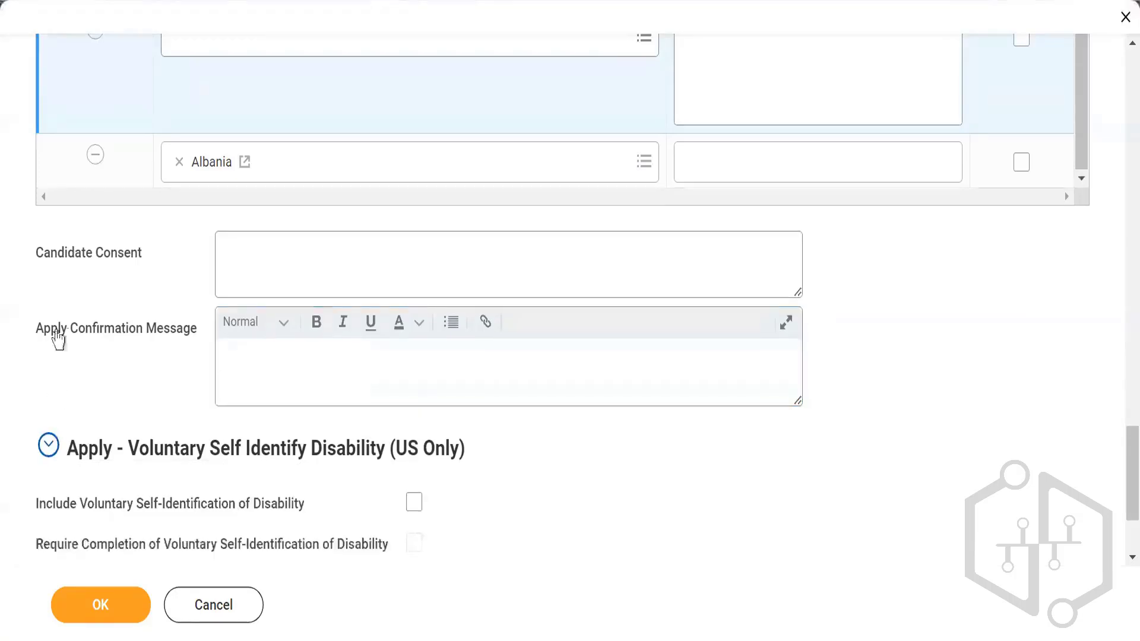
pyautogui.scroll(-2, 66, 334)
pyautogui.scroll(-1, 51, 338)
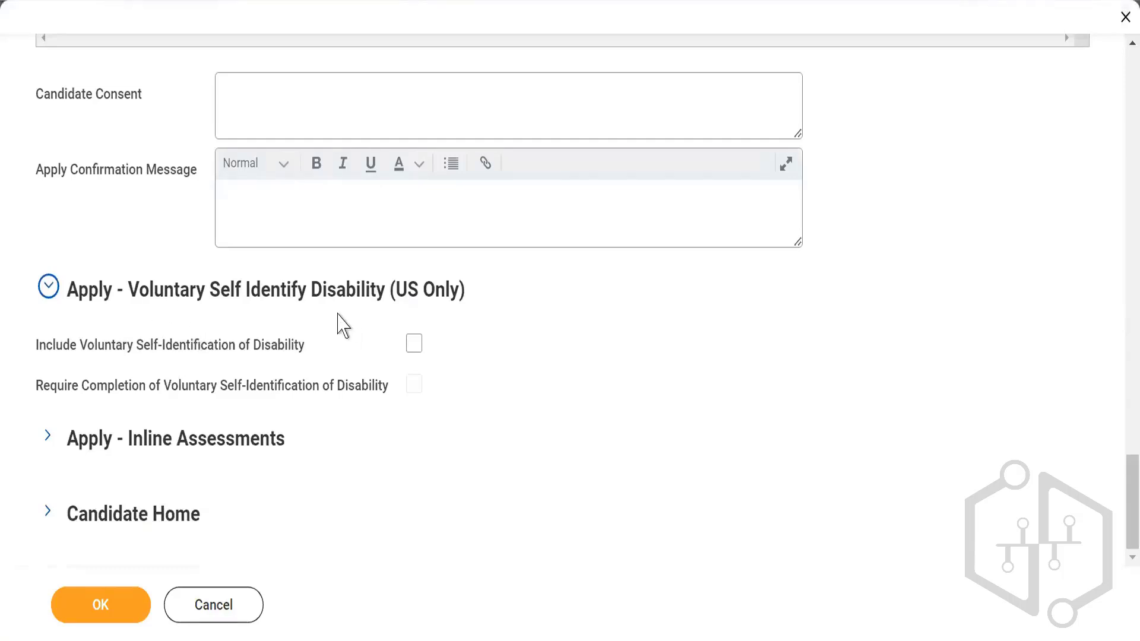
pyautogui.click(414, 344)
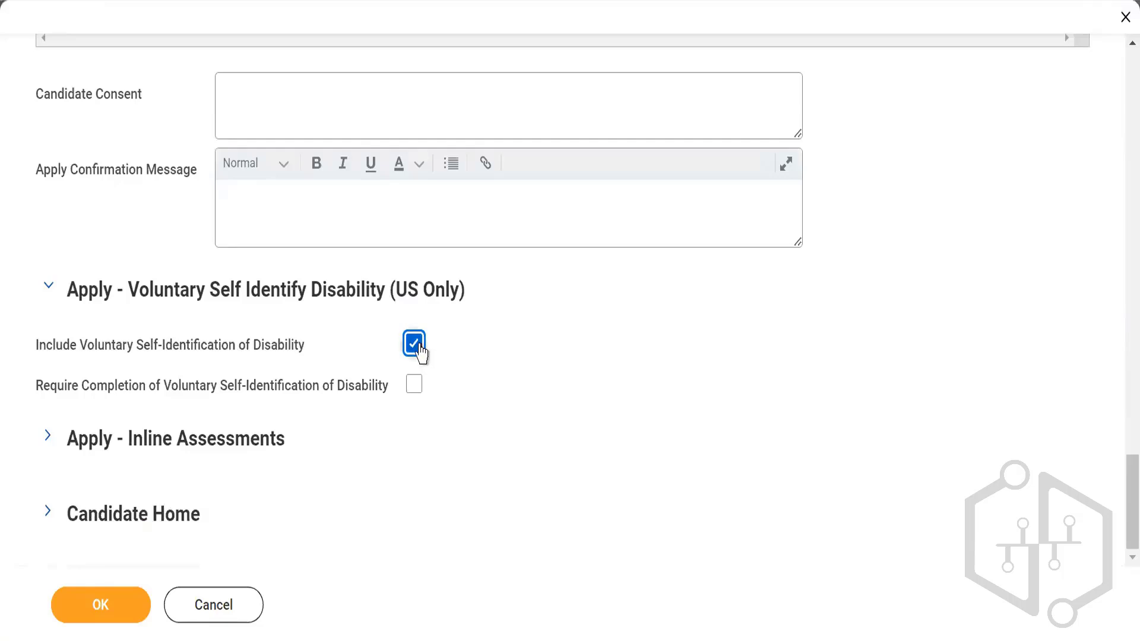
pyautogui.click(417, 349)
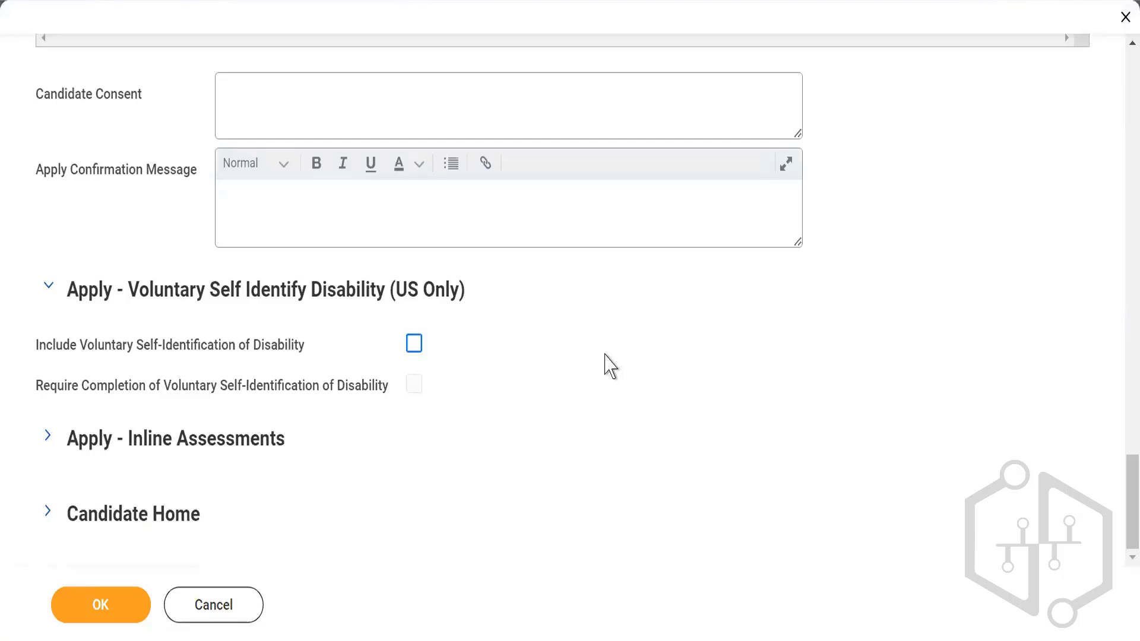
# Expand the Apply - Inline Assessments and Candidate Home sections and examine their message and intro text fields
pyautogui.click(48, 441)
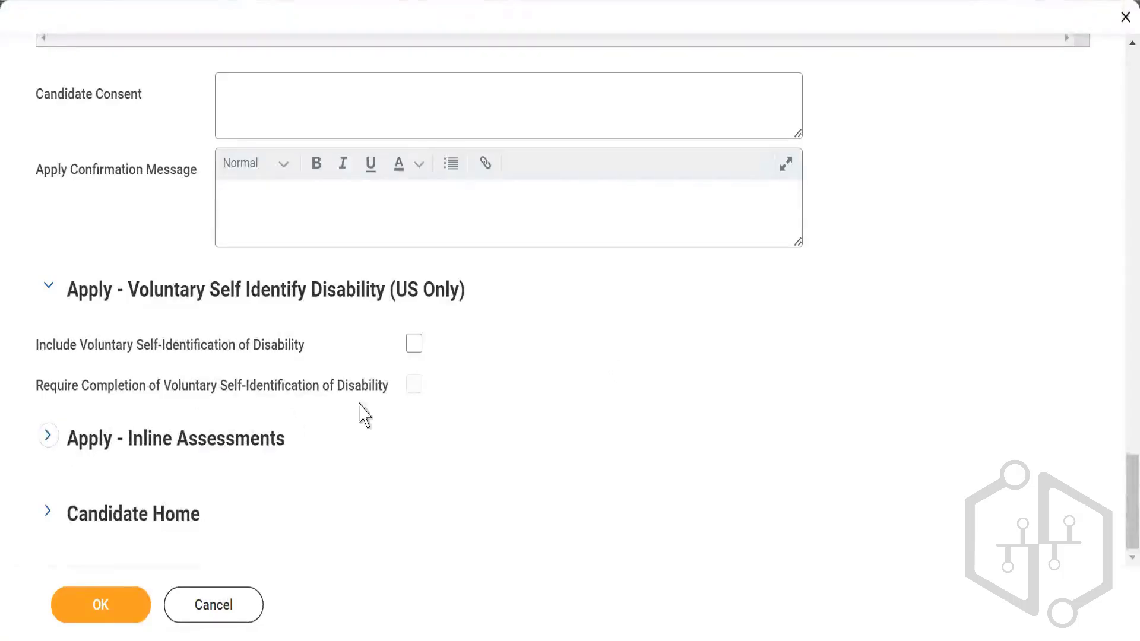
pyautogui.scroll(-2, 633, 364)
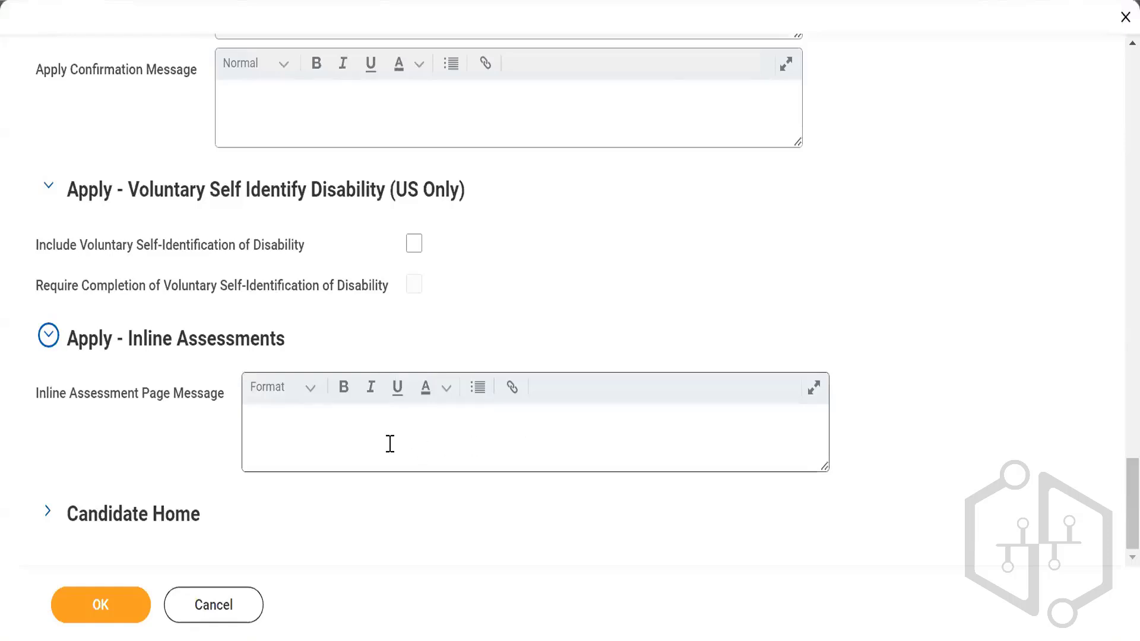
pyautogui.click(48, 516)
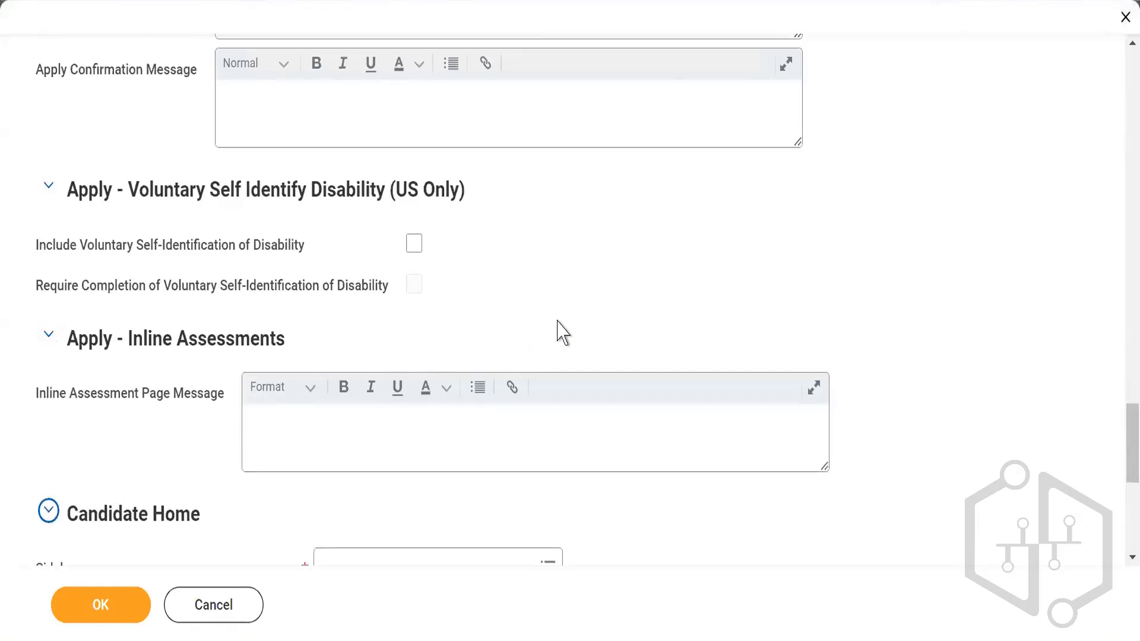
pyautogui.scroll(-3, 392, 380)
pyautogui.scroll(-2, 257, 296)
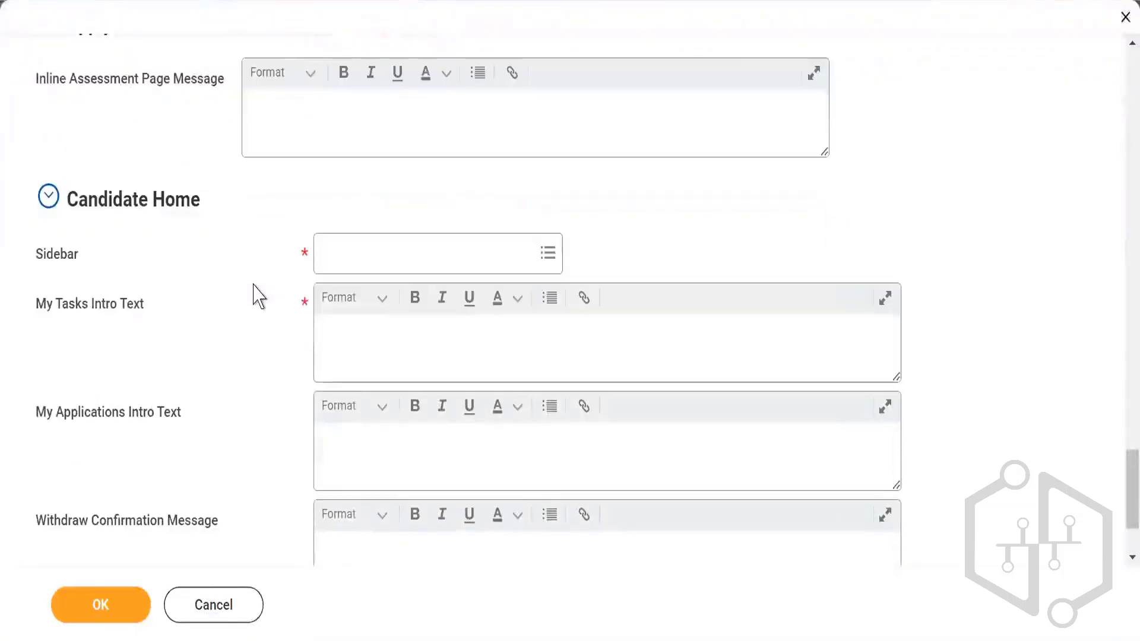
pyautogui.scroll(-2, 257, 296)
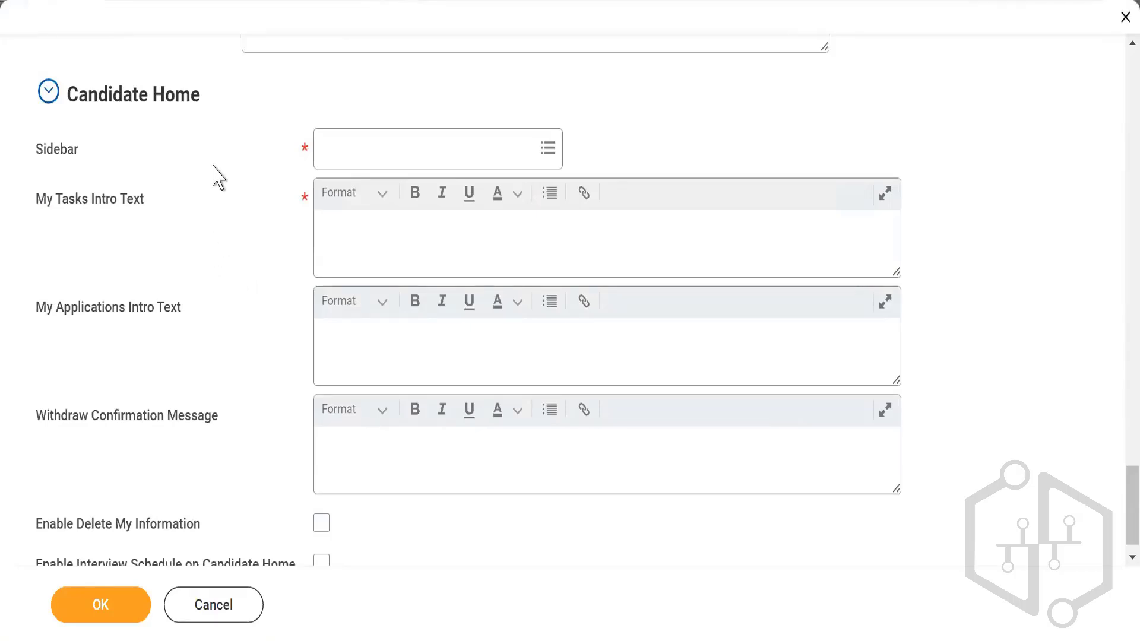
# Choose Skiims_External Career as the Sidebar in the Candidate Home section
pyautogui.click(540, 155)
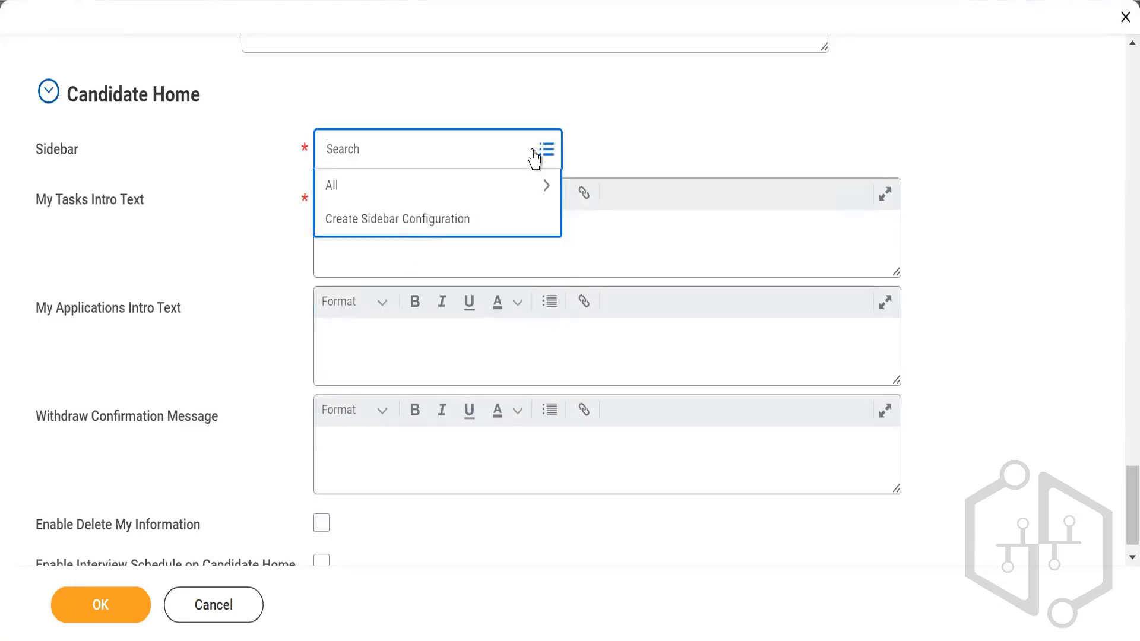
pyautogui.click(418, 189)
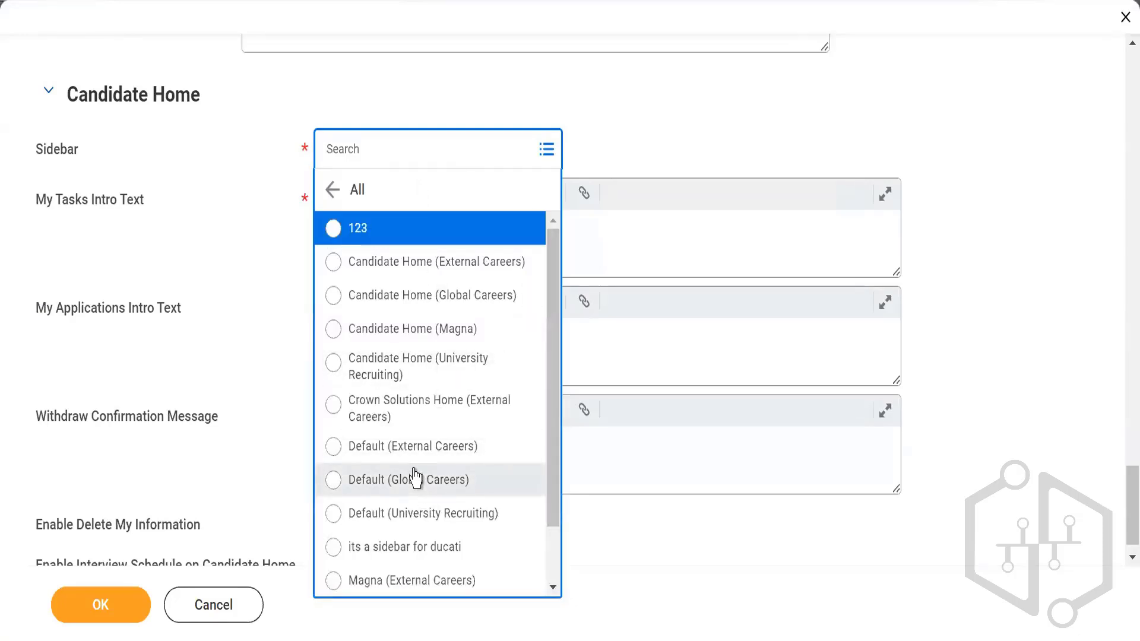
pyautogui.scroll(-2, 410, 475)
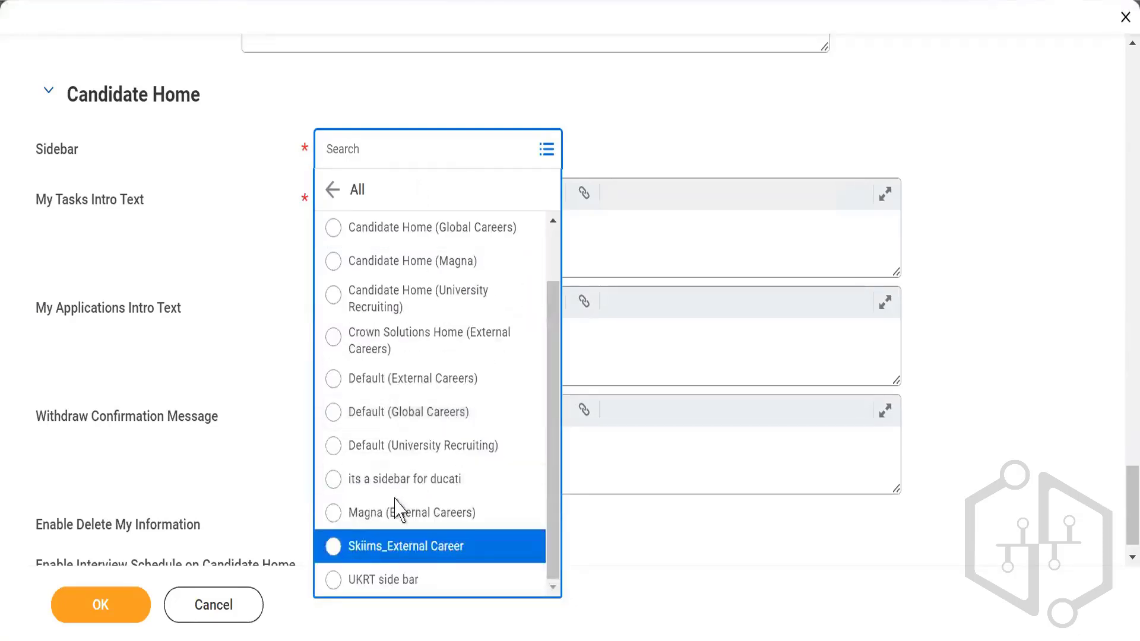
pyautogui.click(384, 558)
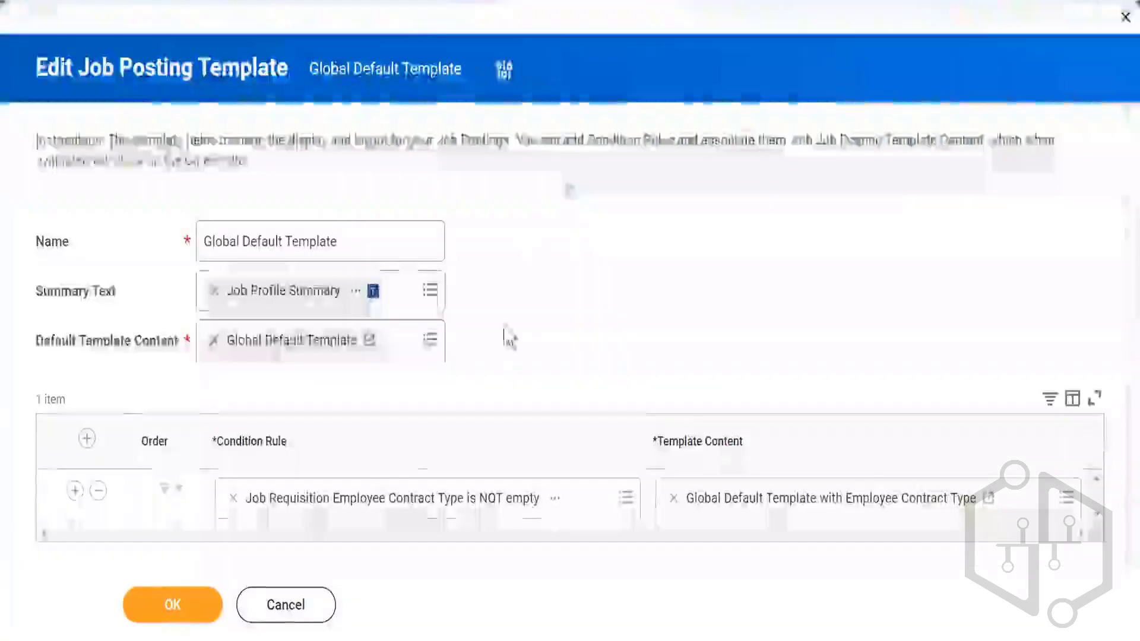
# Cancel editing the Global Default Template, then search for "edit side bar" and open the Edit Sidebar Configuration task
pyautogui.click(304, 605)
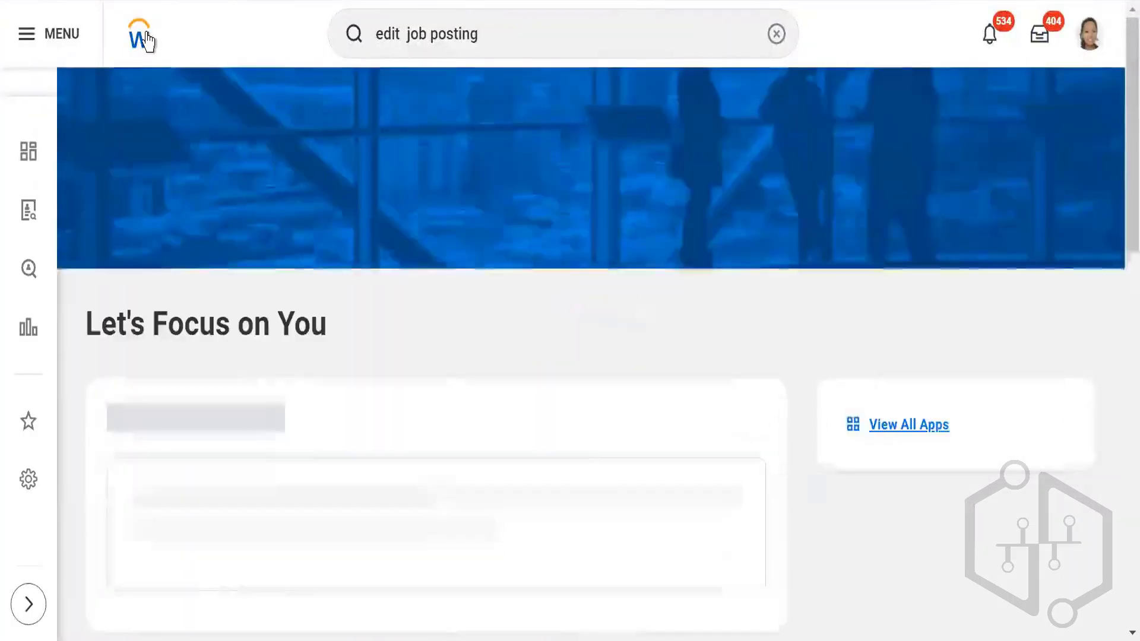
pyautogui.click(147, 42)
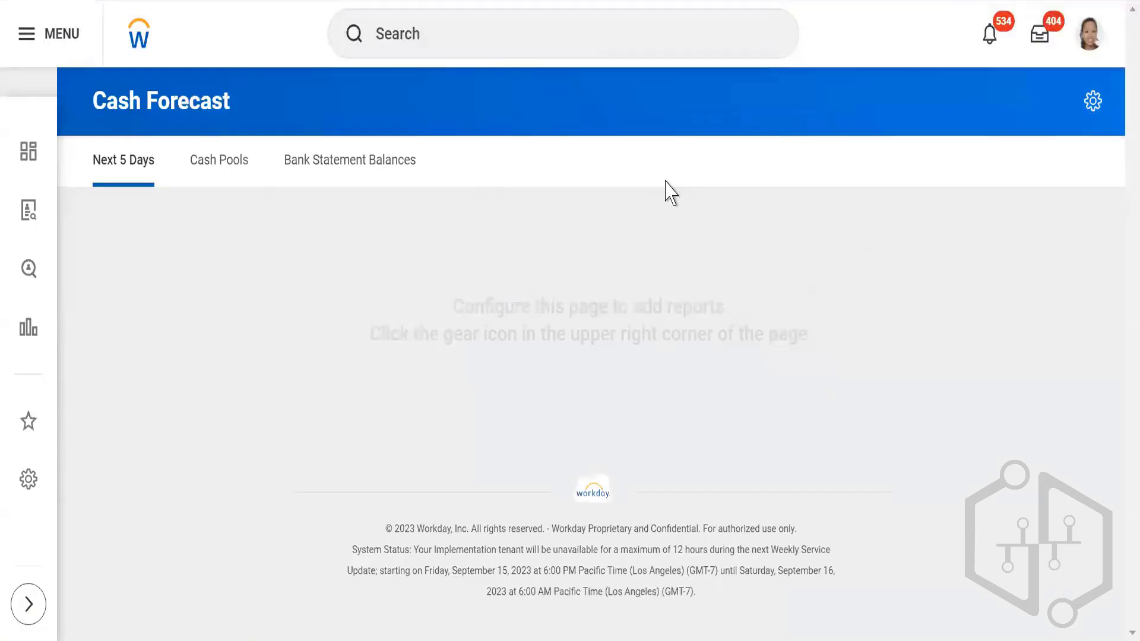
pyautogui.click(426, 36)
pyautogui.write('e')
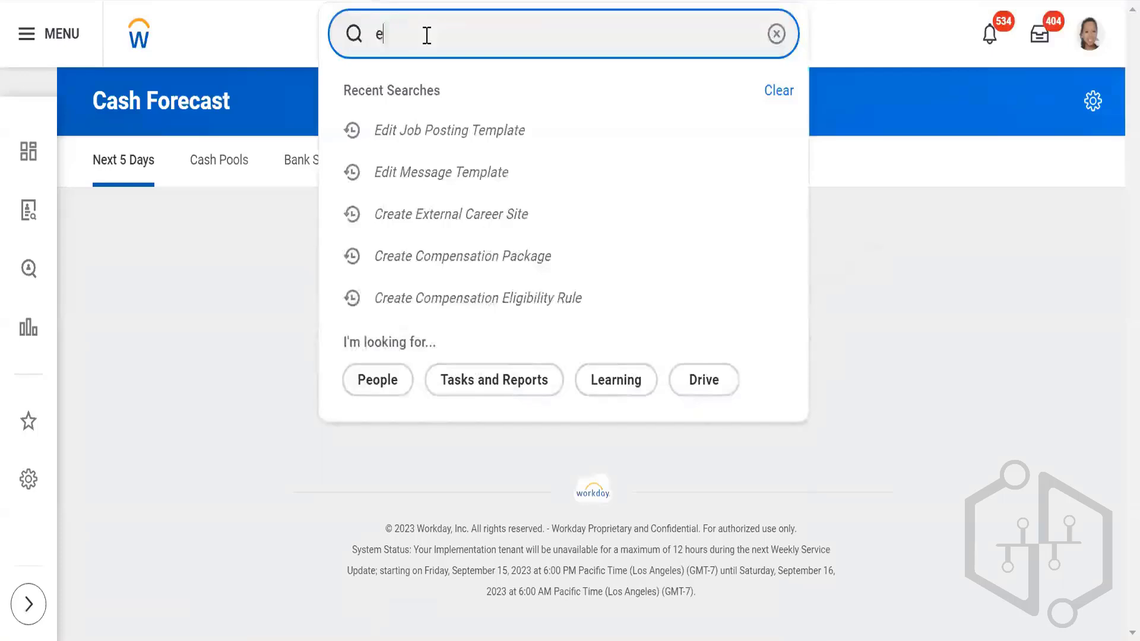
pyautogui.write('dit side')
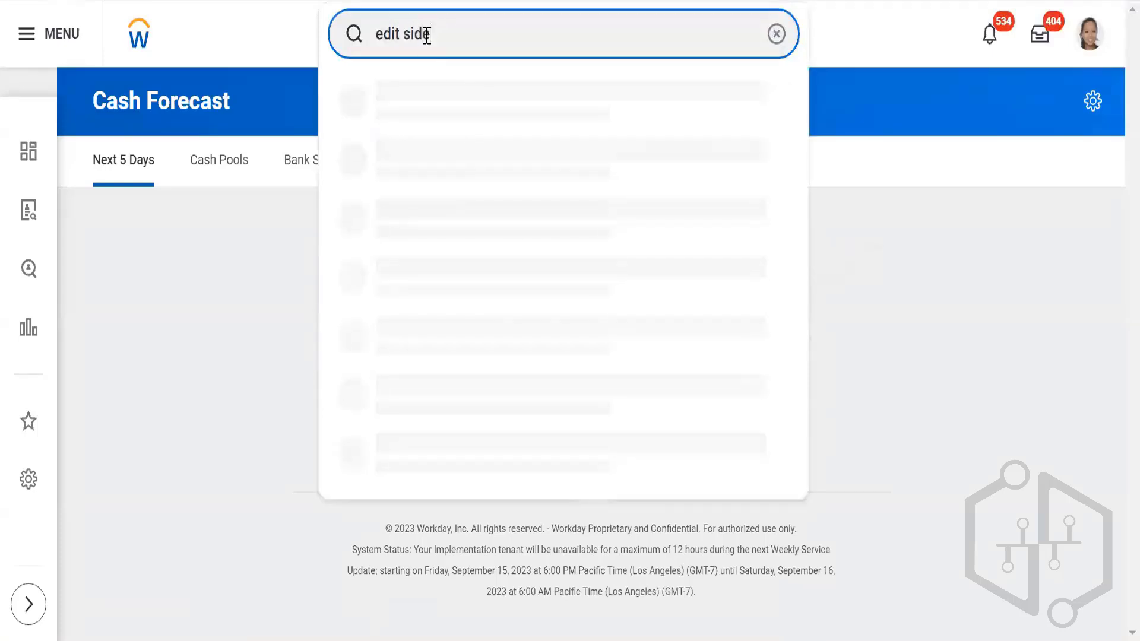
pyautogui.write(' bar')
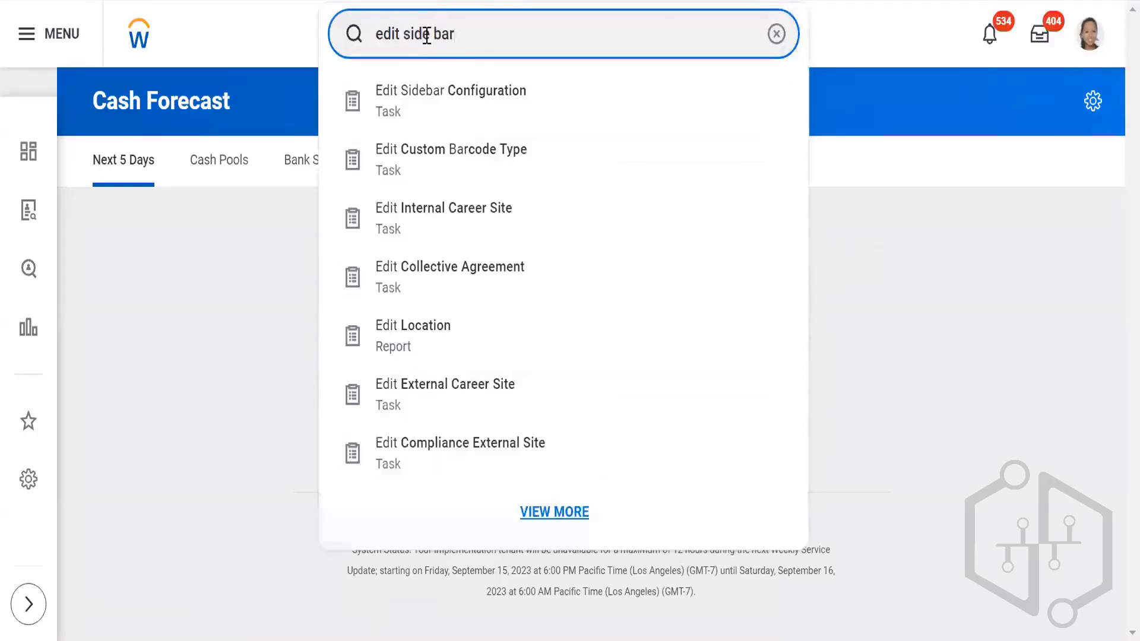
pyautogui.click(474, 102)
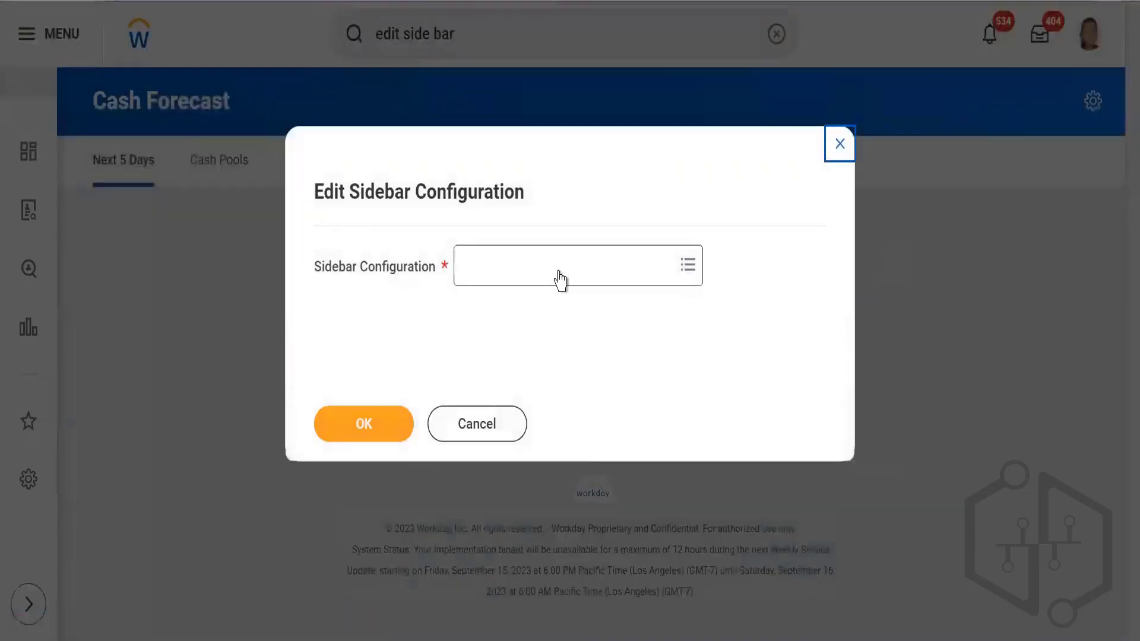
# Select Skiims_External Career from all sidebar configurations and open it for editing
pyautogui.click(560, 270)
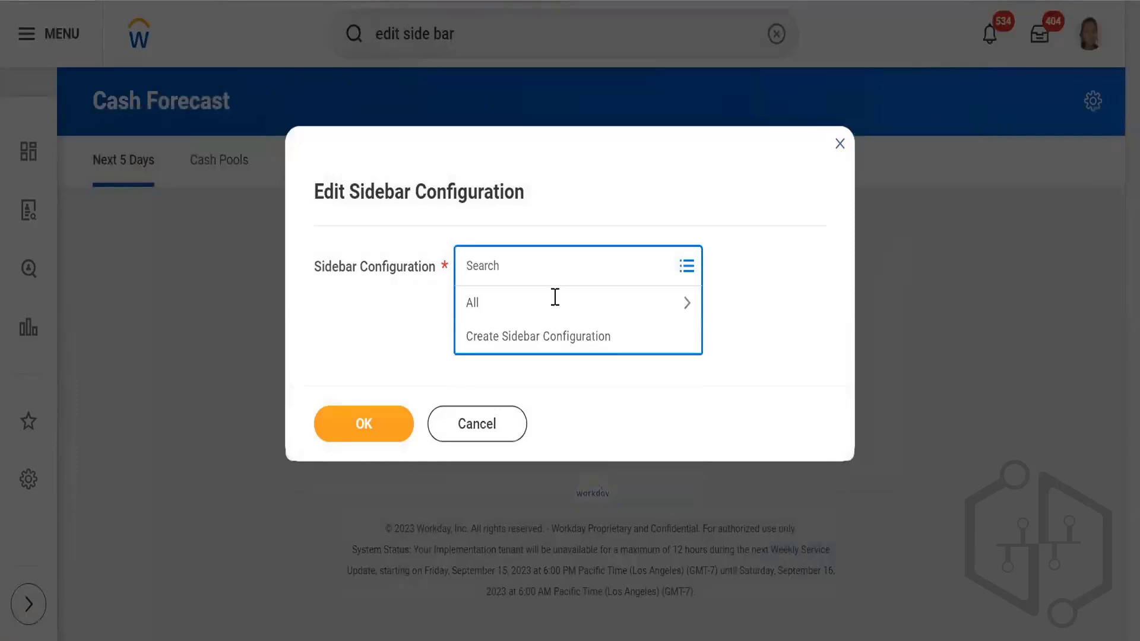
pyautogui.click(556, 314)
pyautogui.write('skiims')
pyautogui.press('Return')
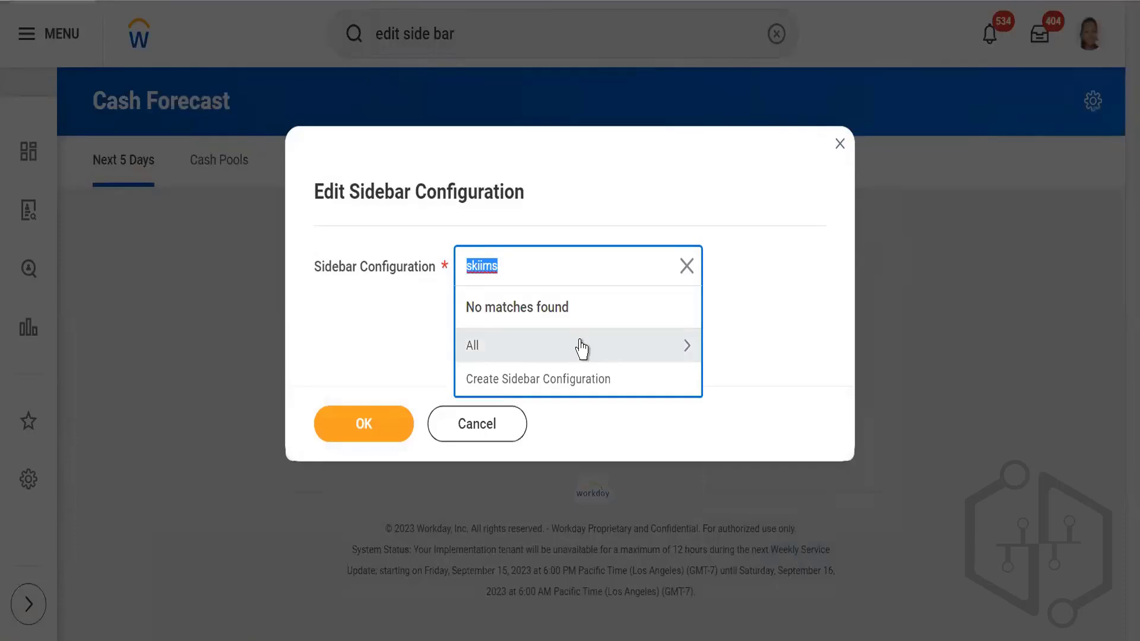
pyautogui.click(582, 349)
pyautogui.scroll(-2, 574, 478)
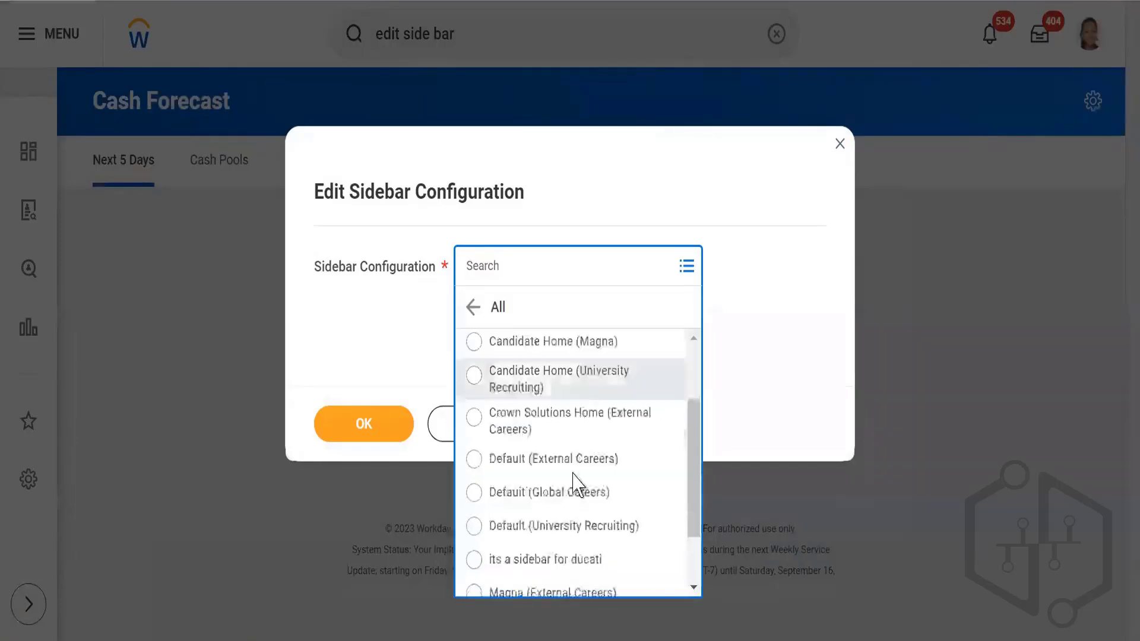
pyautogui.scroll(-2, 575, 481)
pyautogui.click(598, 544)
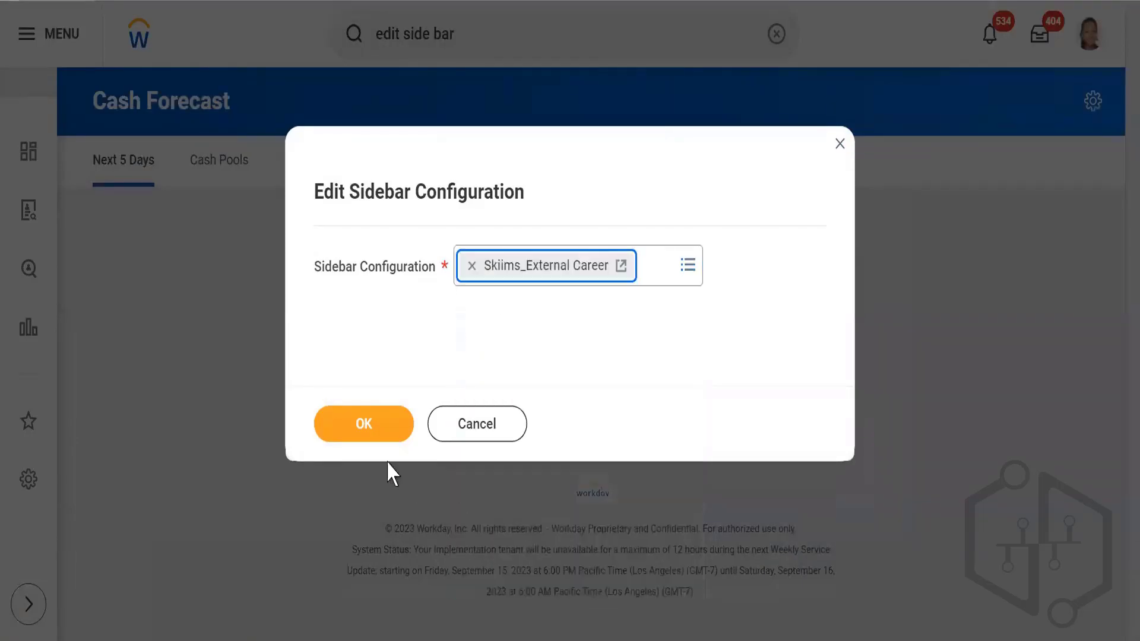
pyautogui.click(351, 416)
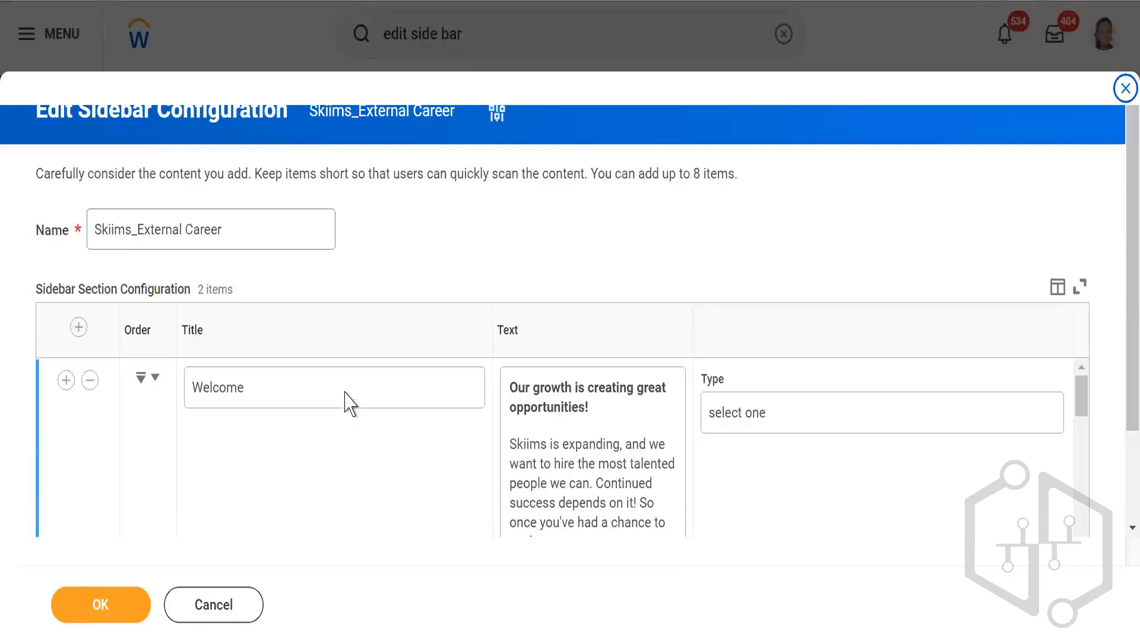
# Examine the titles, texts and image settings of the Welcome and About sections in the Skiims_External Career sidebar configuration
pyautogui.scroll(-2, 475, 273)
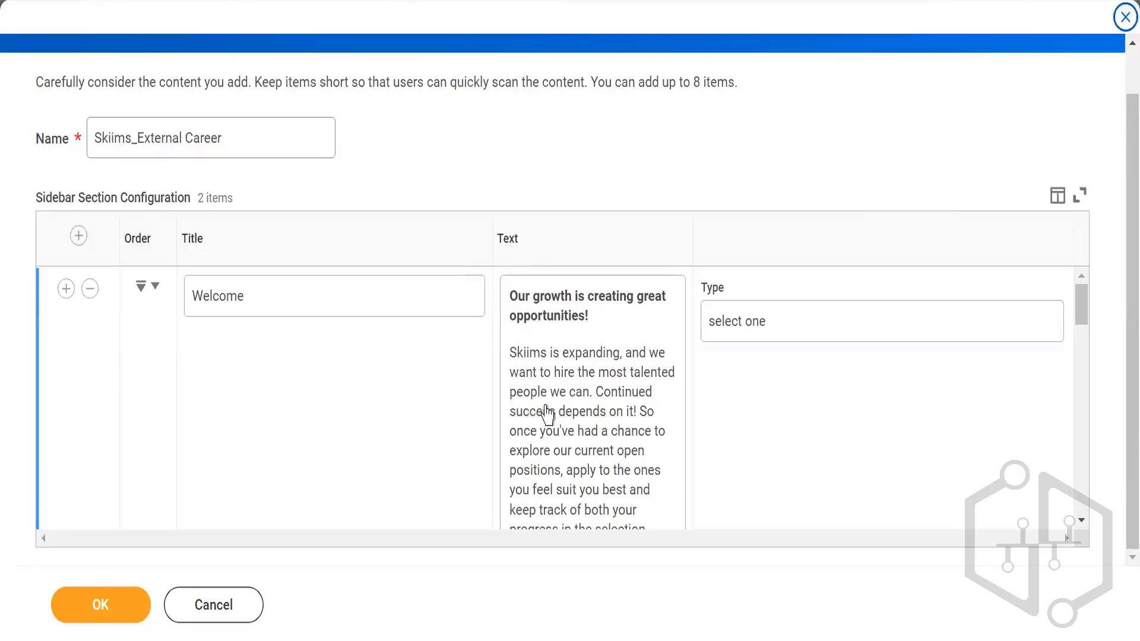
pyautogui.scroll(-2, 565, 394)
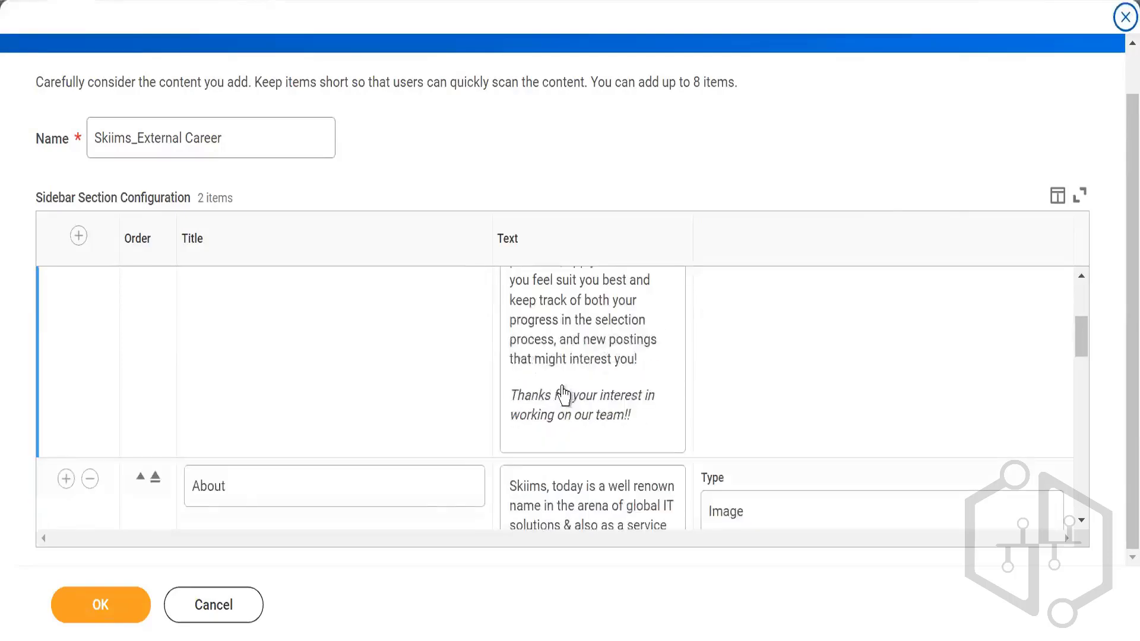
pyautogui.scroll(-2, 362, 439)
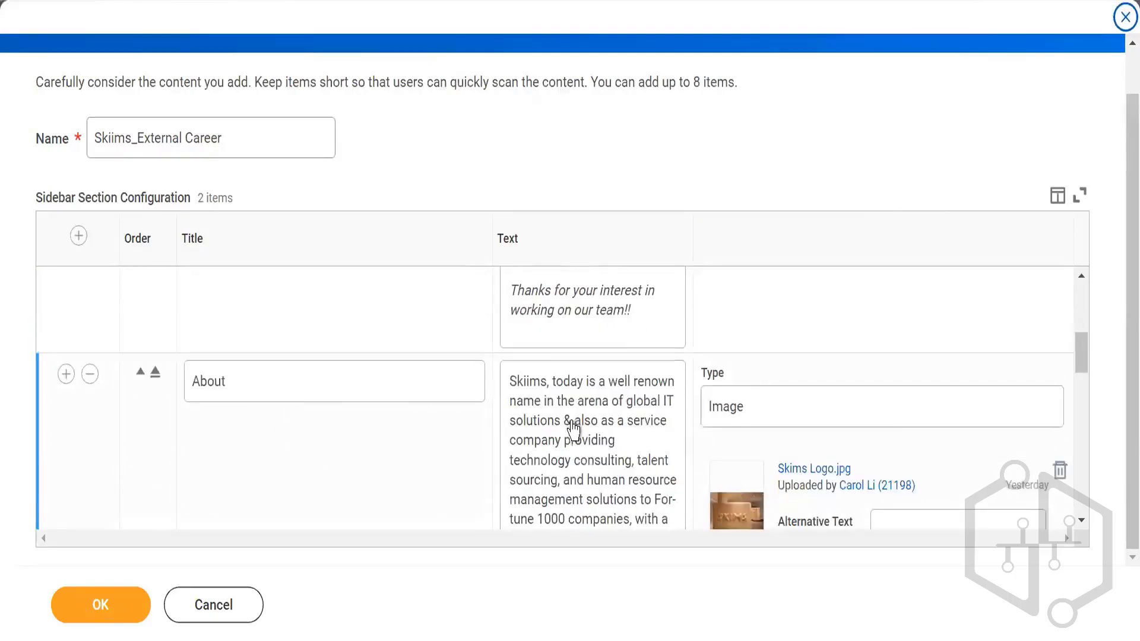
pyautogui.scroll(-2, 581, 469)
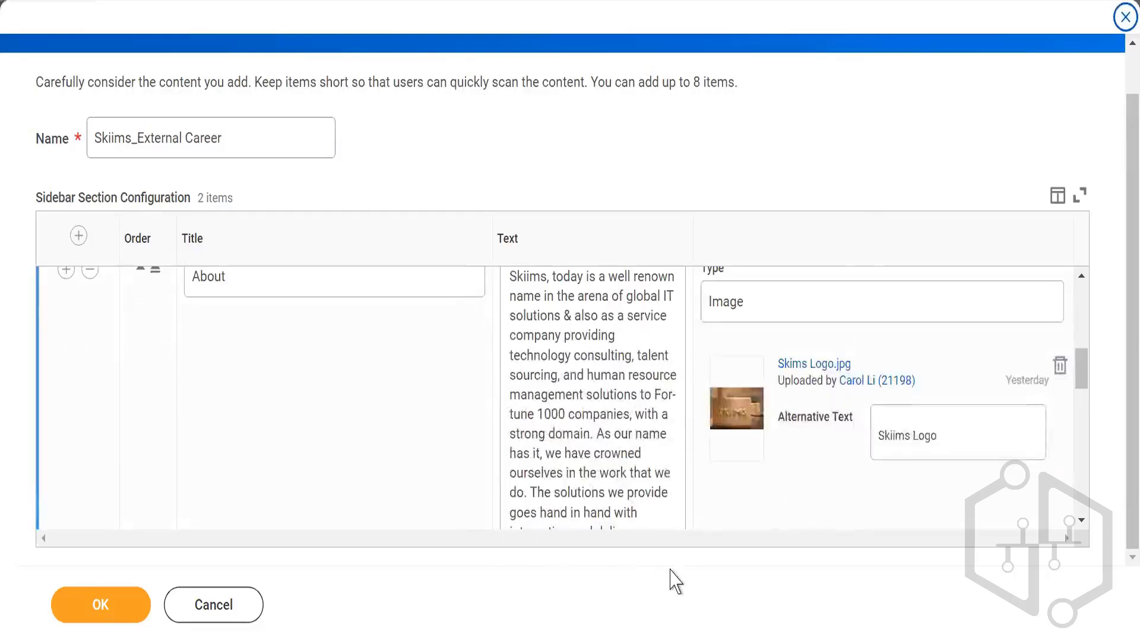
pyautogui.scroll(-4, 722, 536)
pyautogui.scroll(-9, 722, 536)
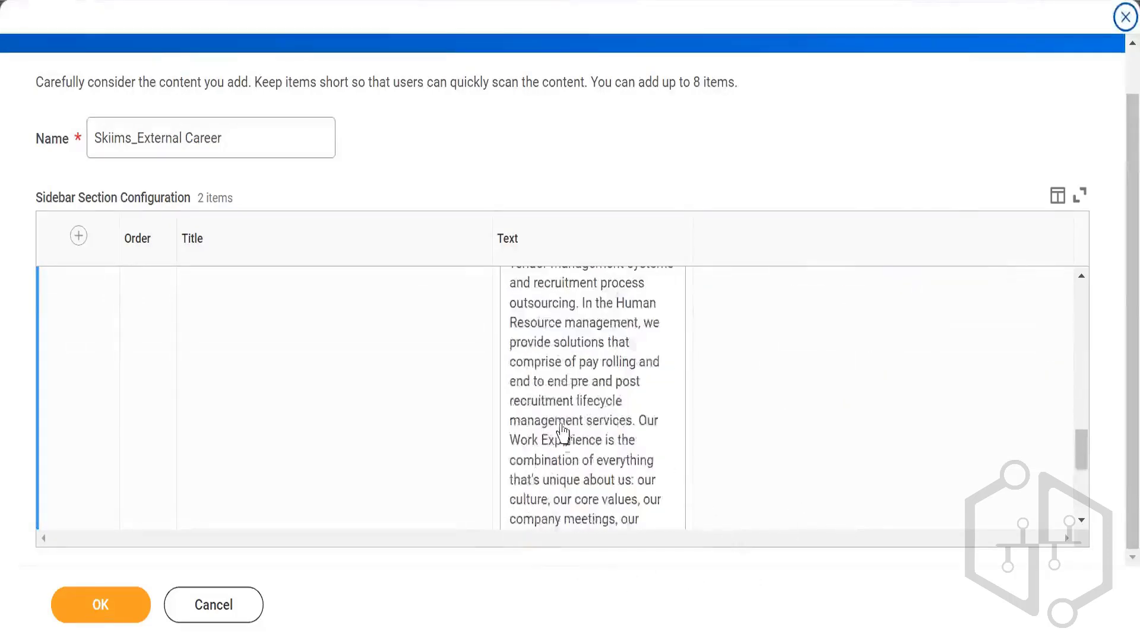
pyautogui.scroll(5, 558, 426)
pyautogui.scroll(5, 558, 426)
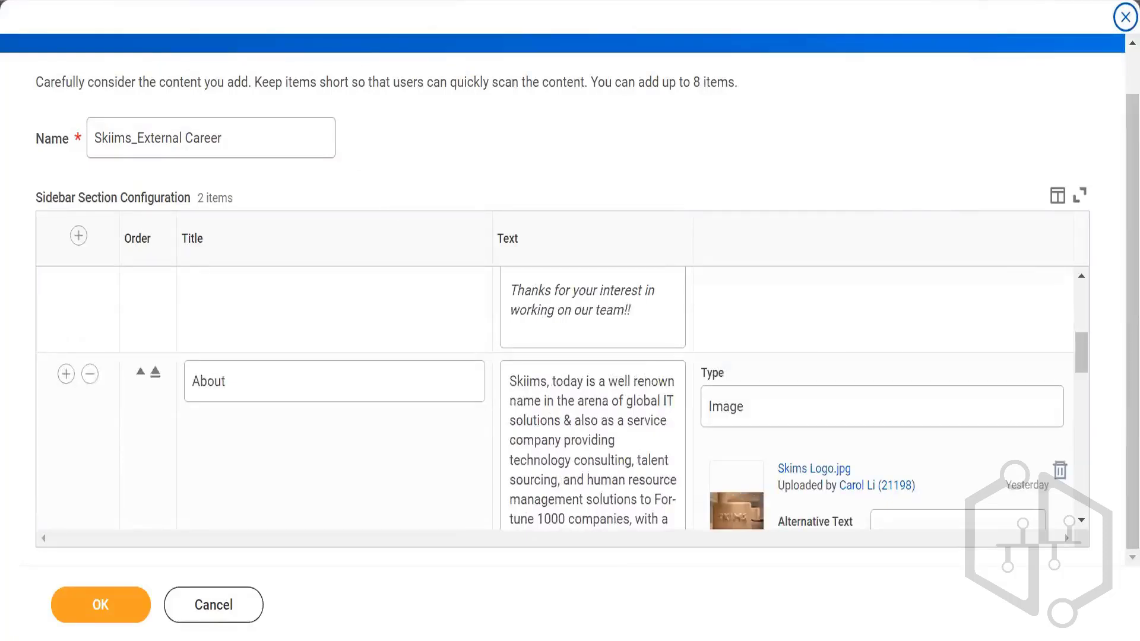
pyautogui.click(1125, 17)
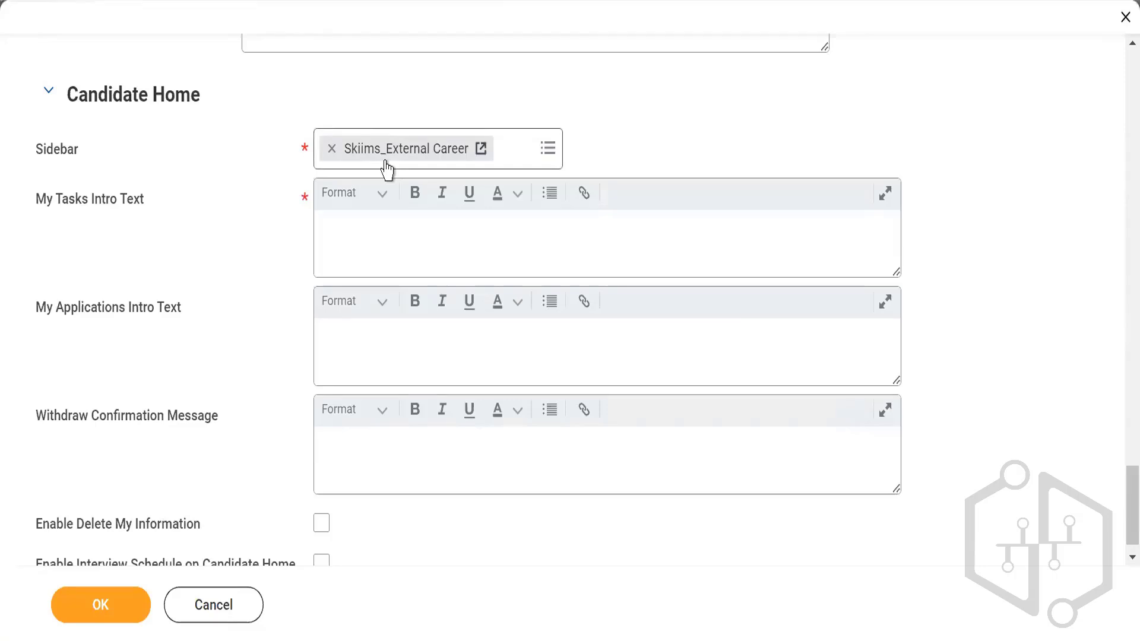
# Enter "please complete the blow task which are pending" as the My Tasks Intro Text in the career site's Candidate Home section
pyautogui.click(366, 234)
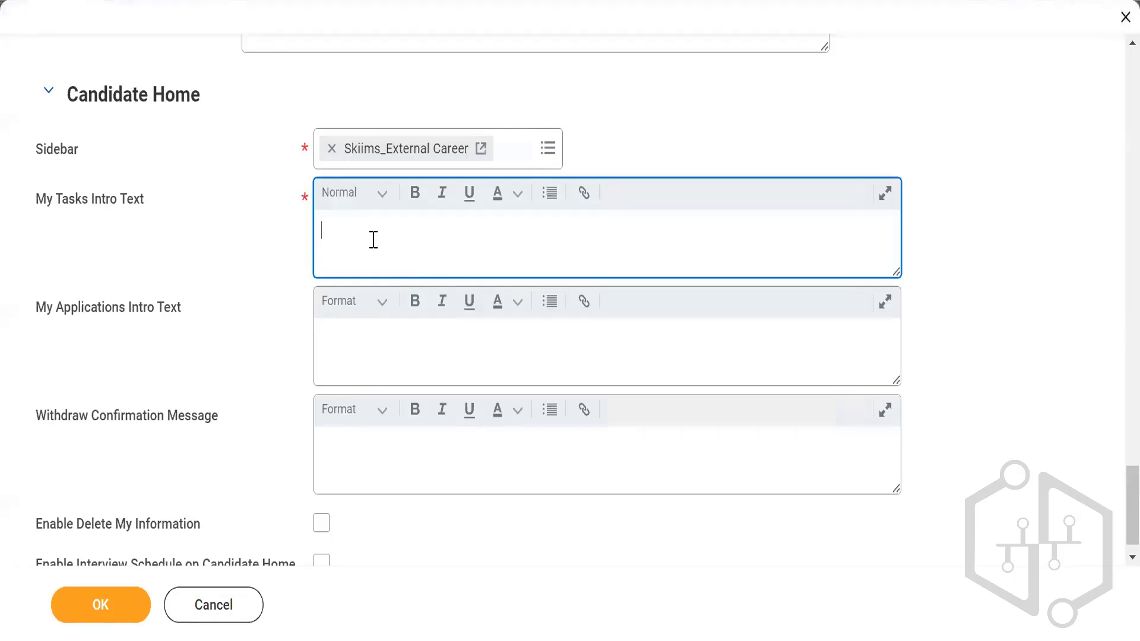
pyautogui.write('please complete the bl')
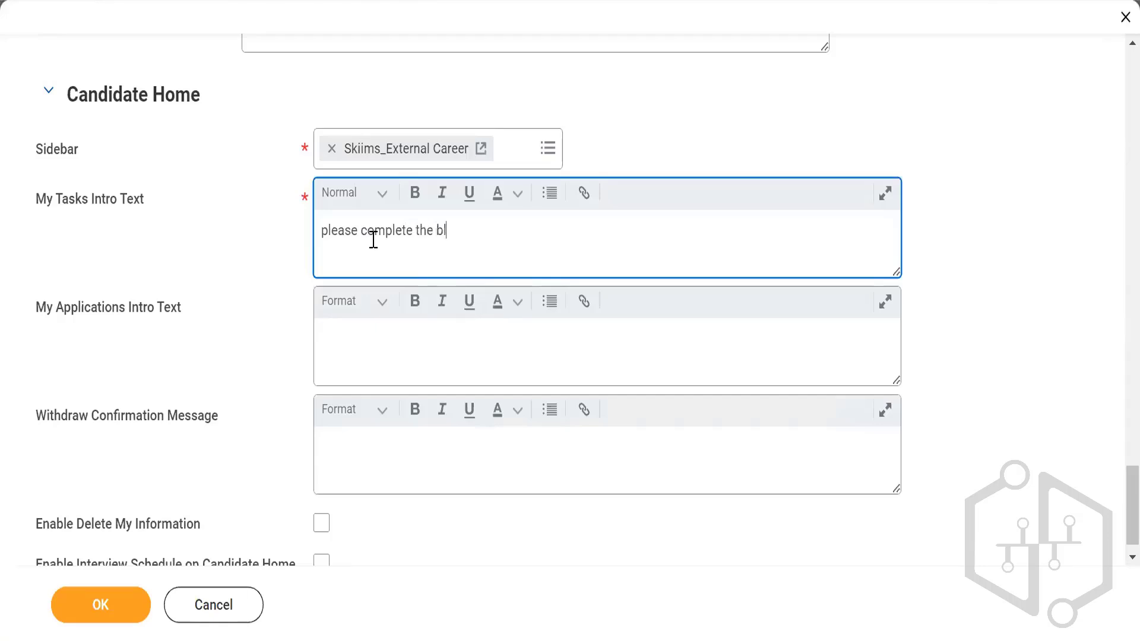
pyautogui.write('ow task')
pyautogui.write('which are ')
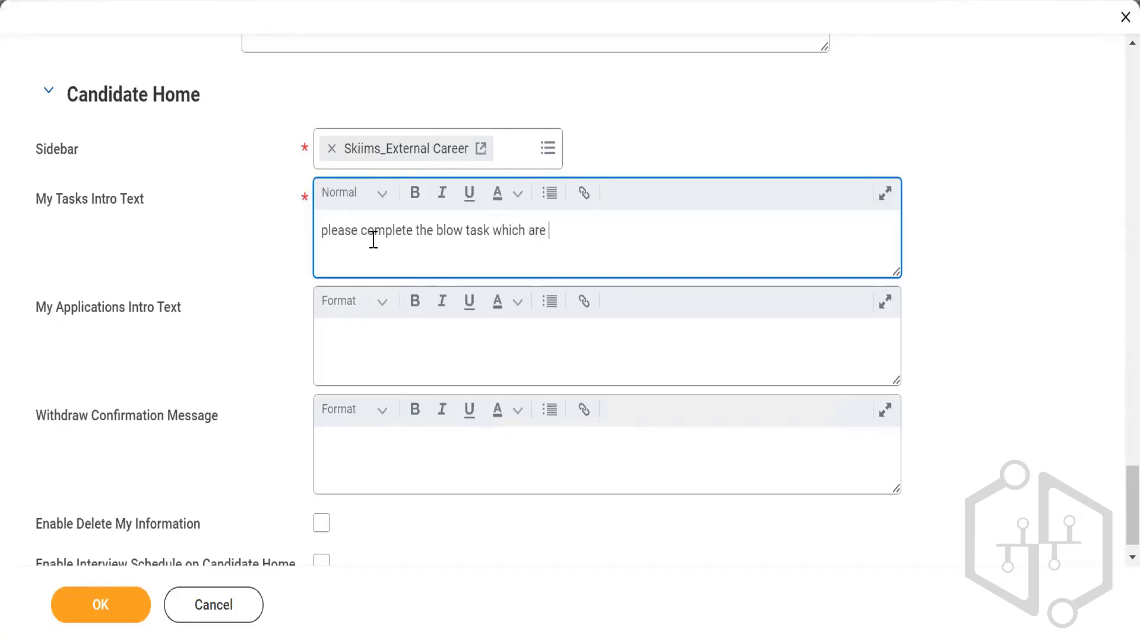
pyautogui.write('pending')
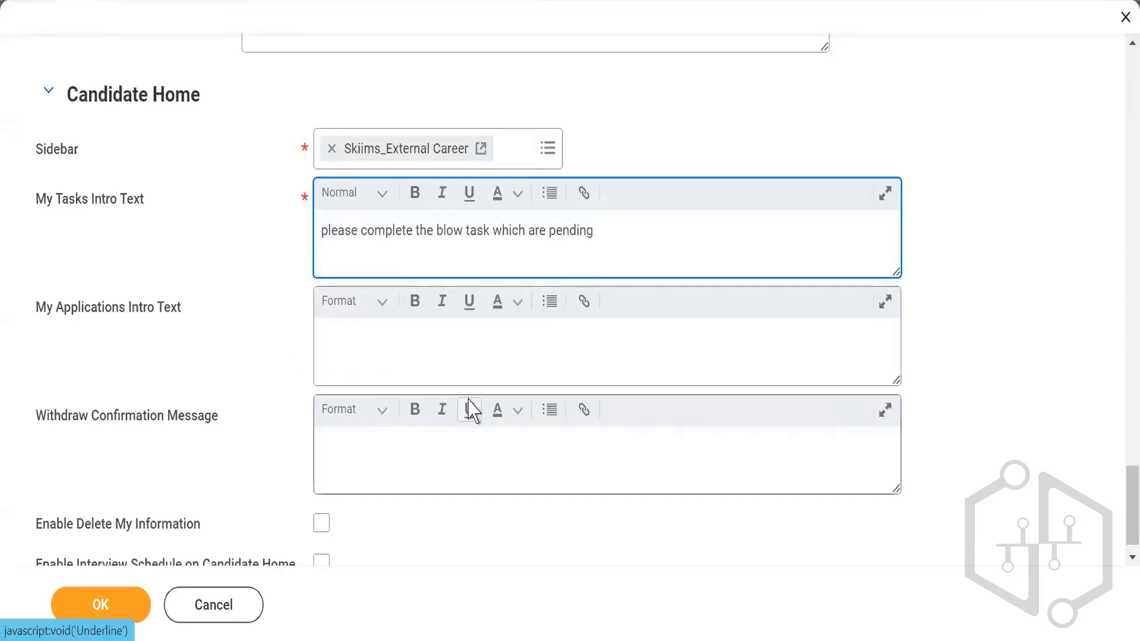
# Leave My Applications Intro Text and Withdraw Confirmation Message empty, and enable Interview Schedule on Candidate Home
pyautogui.click(435, 350)
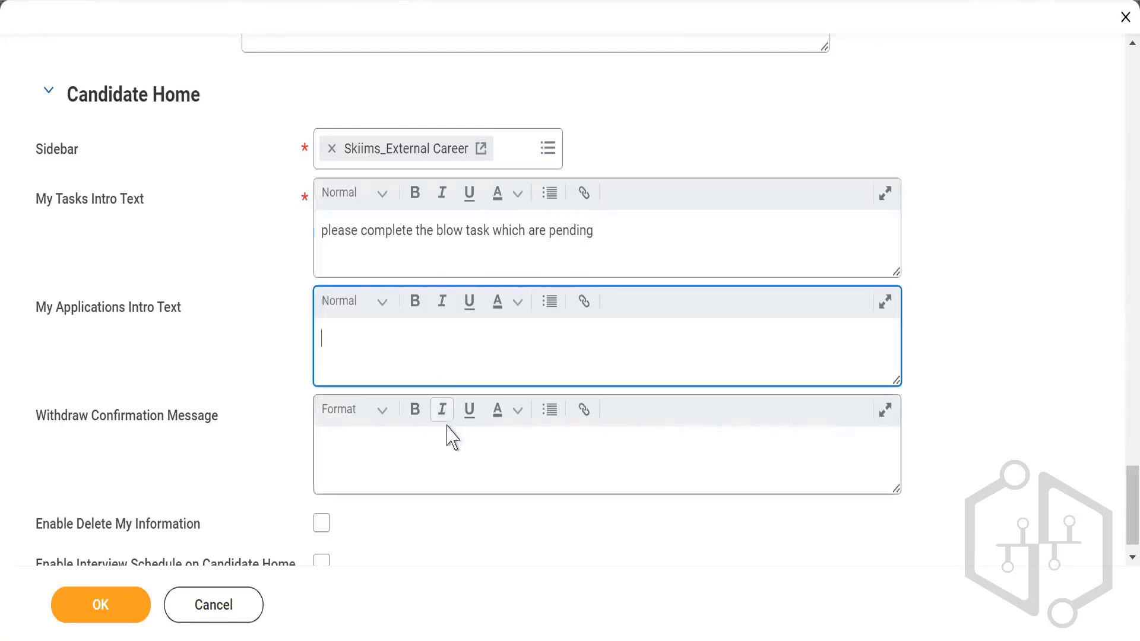
pyautogui.scroll(-1, 451, 437)
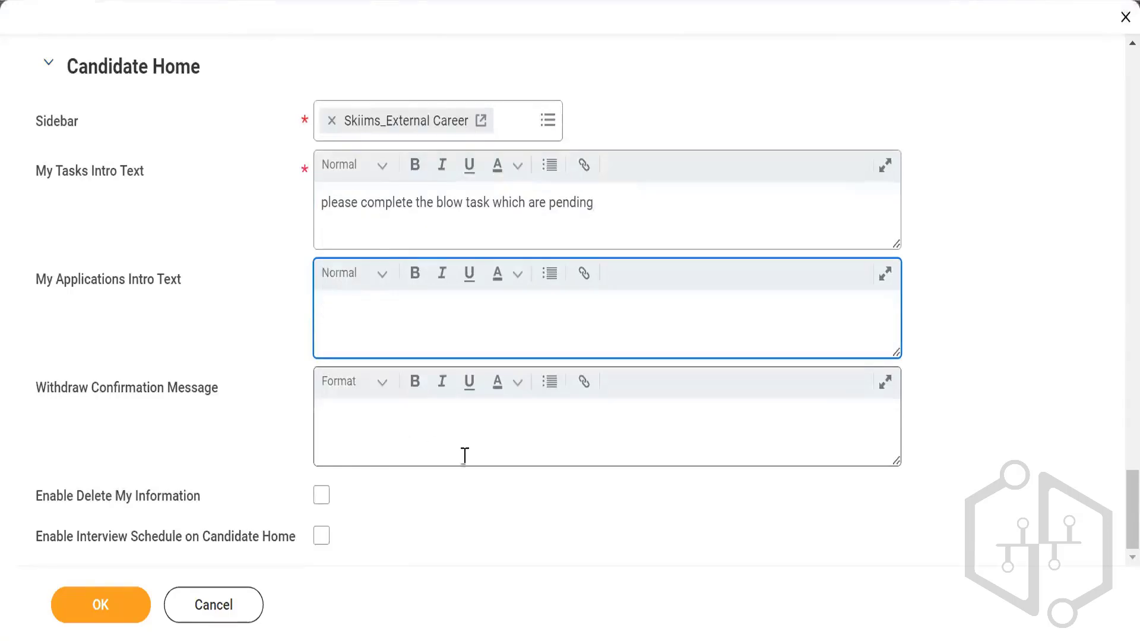
pyautogui.click(460, 424)
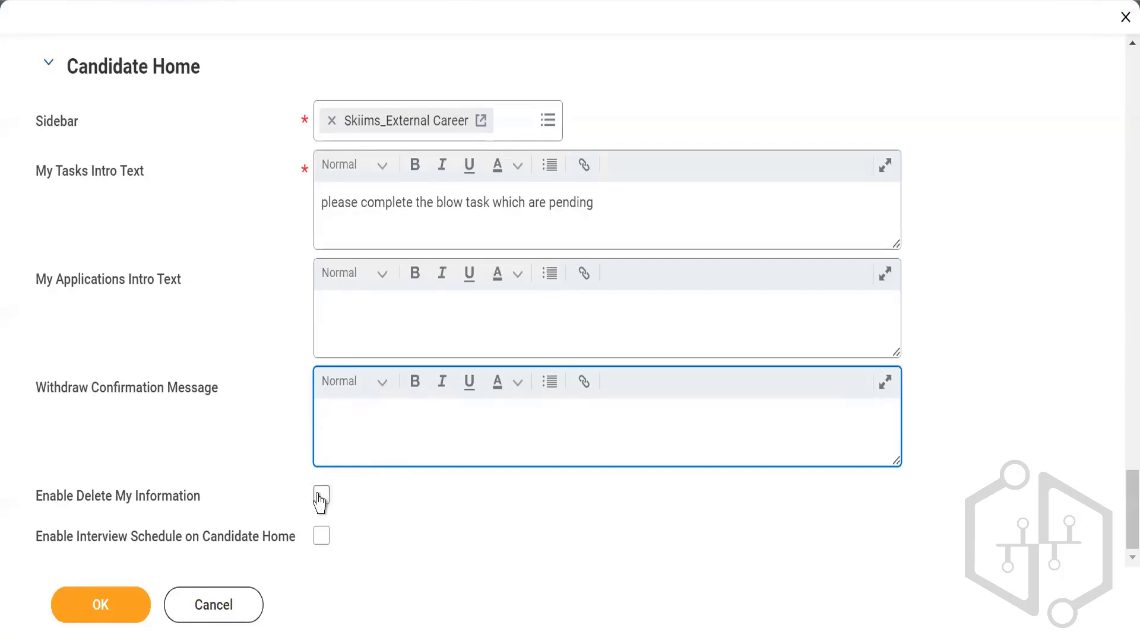
pyautogui.moveTo(326, 503)
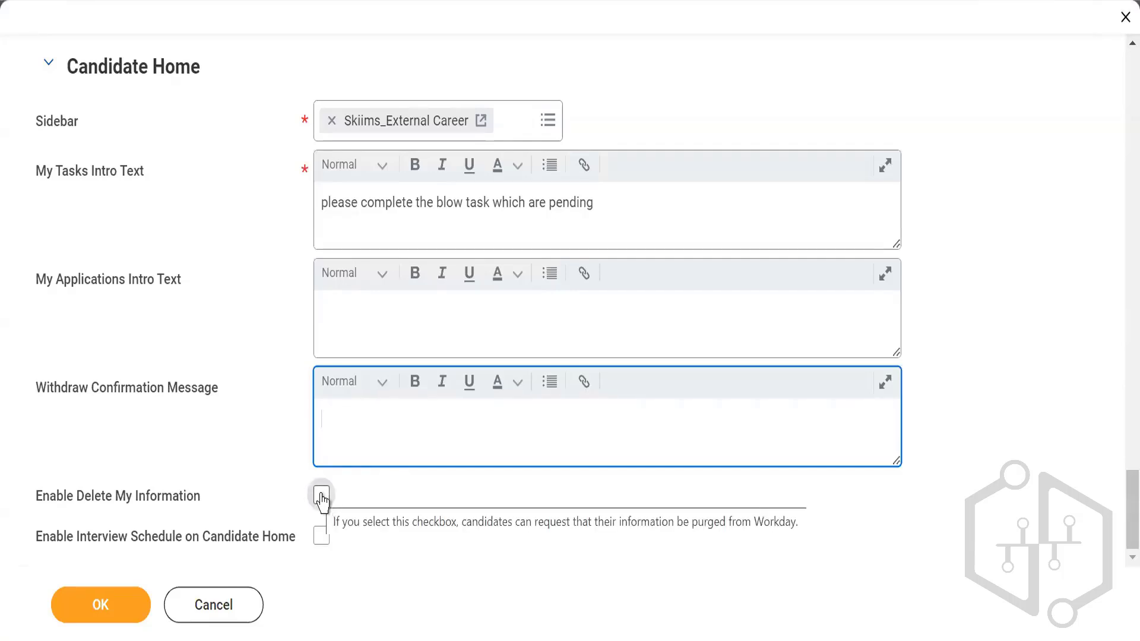
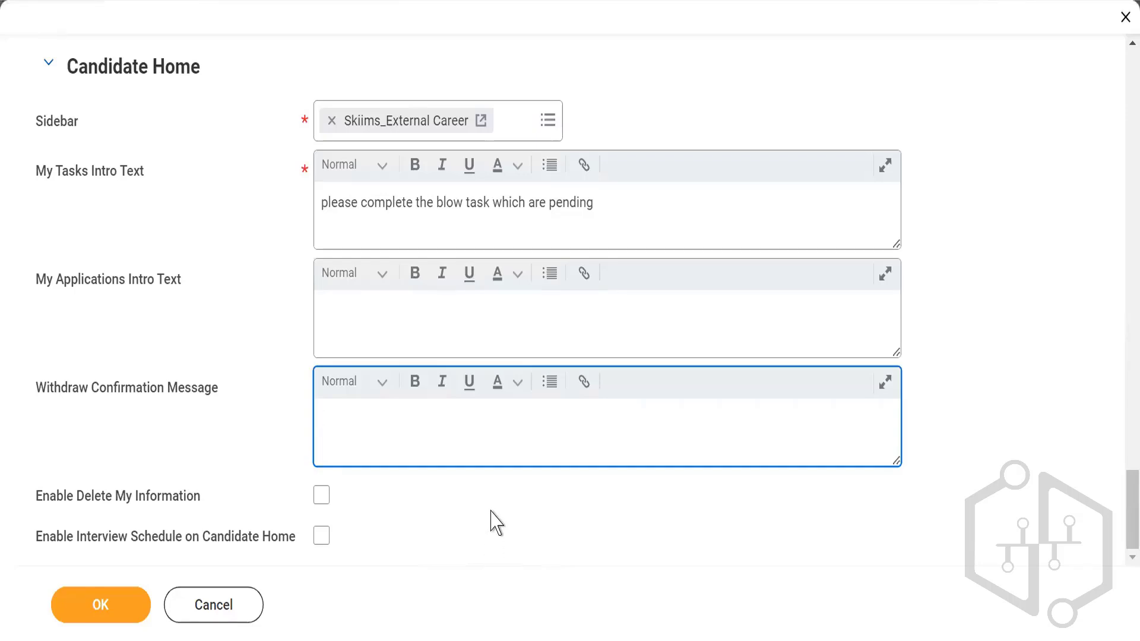
pyautogui.click(331, 533)
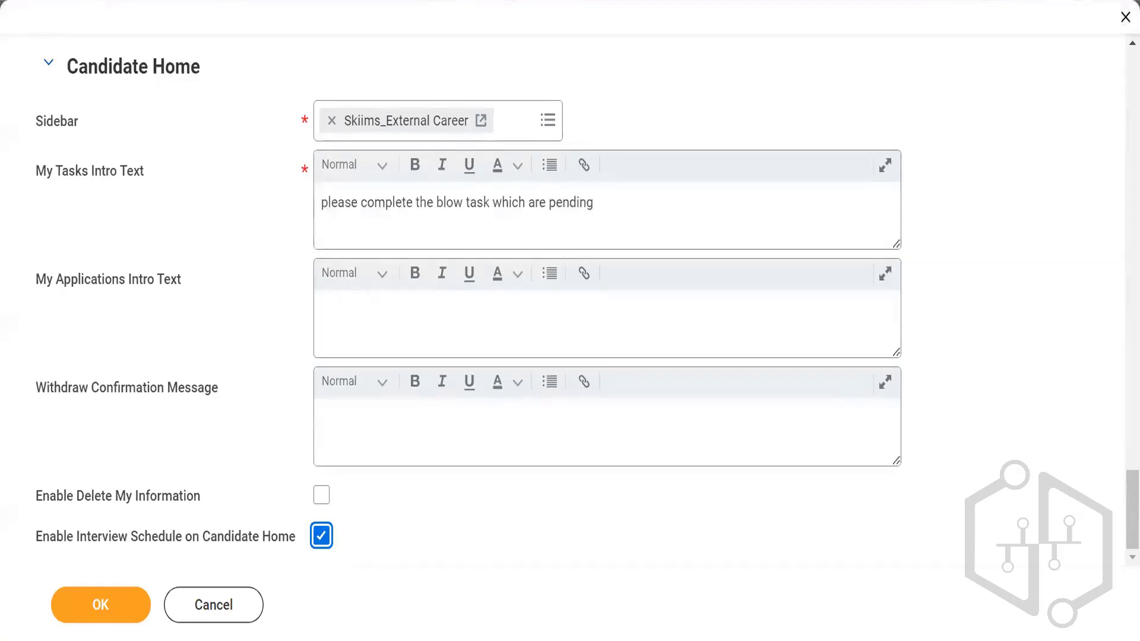
# Cancel the Skiims_External Career sidebar configuration edit and review the career site form's Apply sections
pyautogui.click(243, 609)
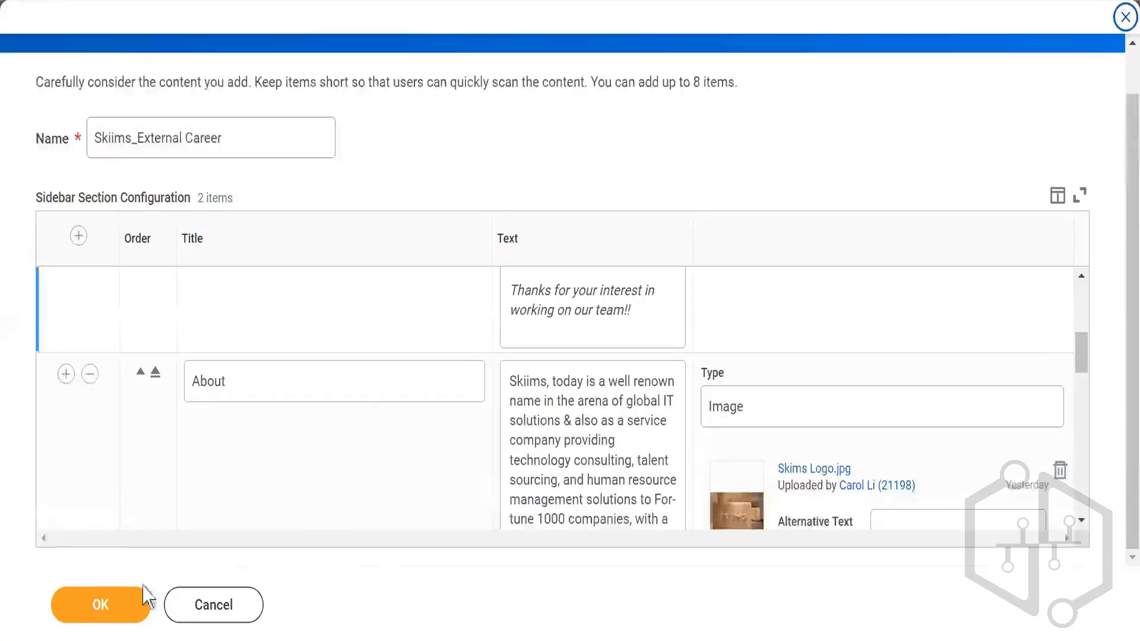
pyautogui.click(217, 611)
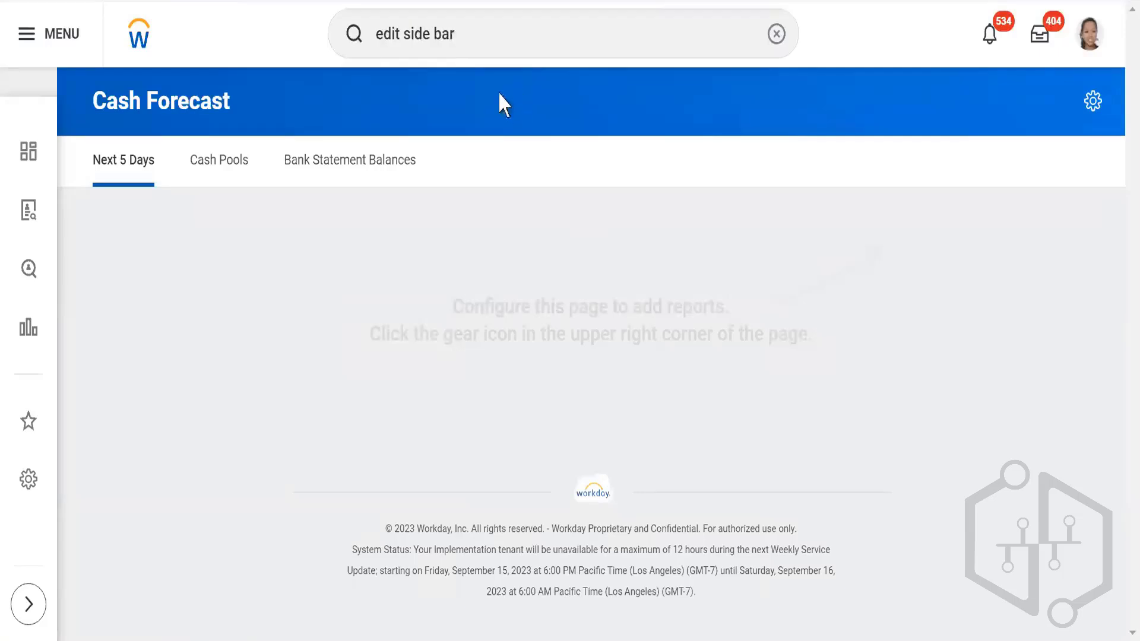
pyautogui.click(486, 37)
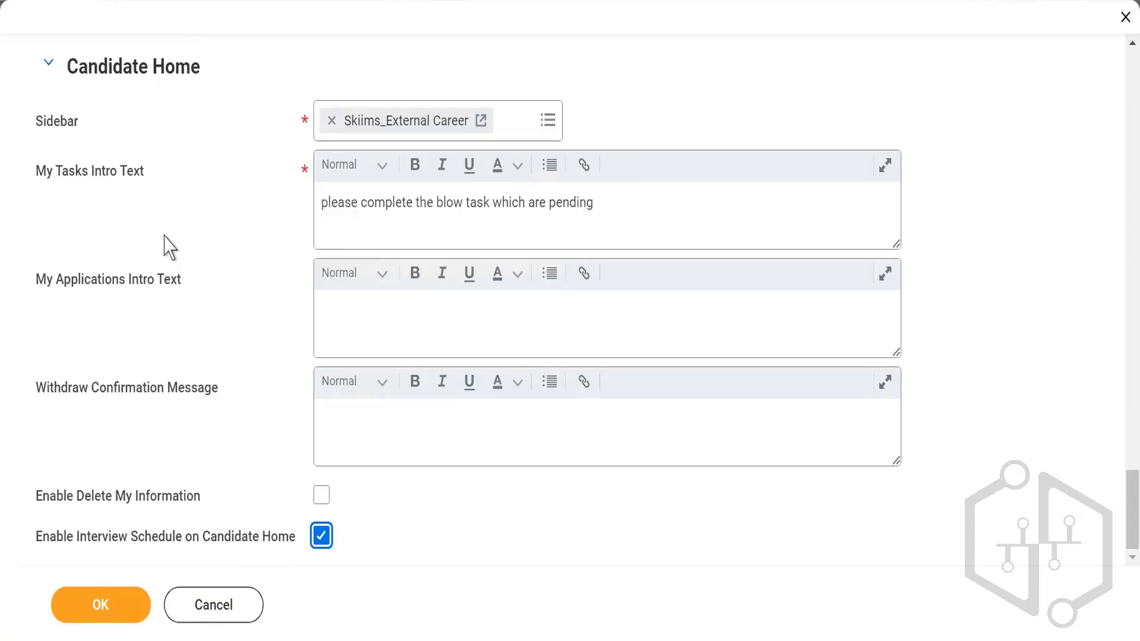
pyautogui.scroll(5, 168, 247)
pyautogui.scroll(5, 168, 246)
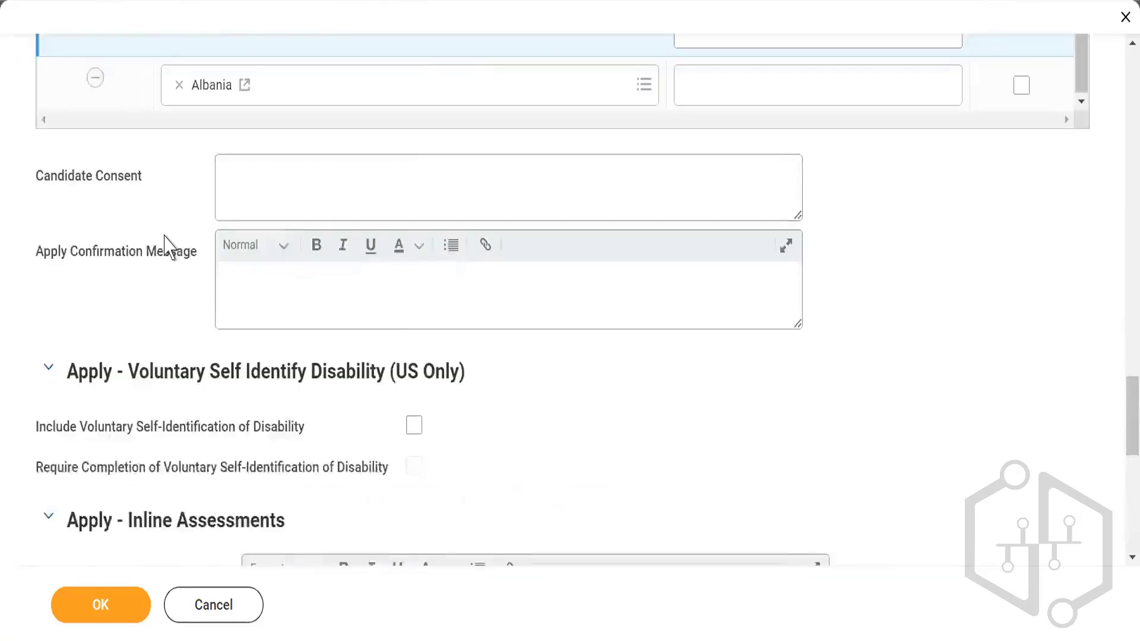
pyautogui.scroll(5, 168, 246)
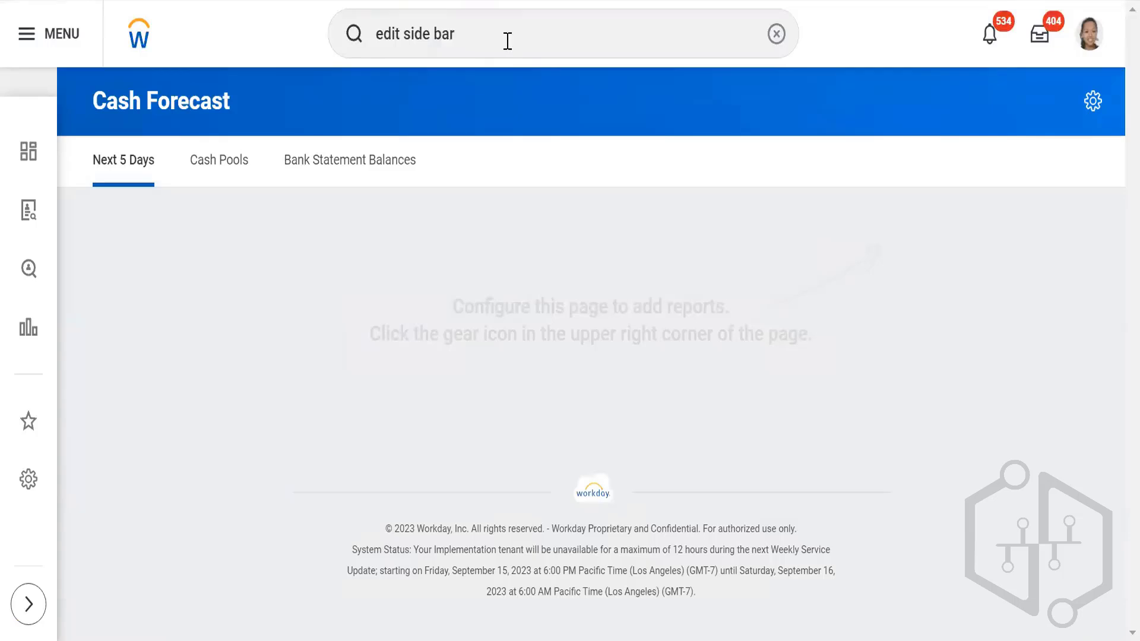
# Search for "BP:Post job skiims" and open the Post Job for SKIIMS PVT LTD business process definition to review its steps
pyautogui.click(507, 41)
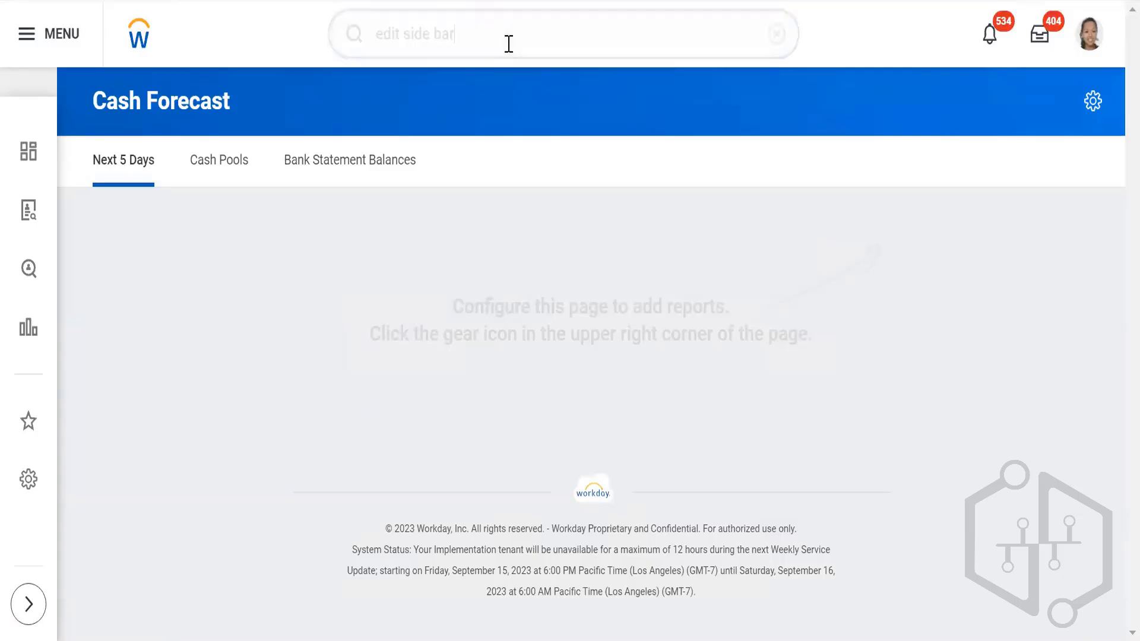
pyautogui.press('BackSpace')
pyautogui.press('BackSpace')
pyautogui.press('BackSpace')
pyautogui.press('BackSpace')
pyautogui.press('BackSpace')
pyautogui.press('BackSpace')
pyautogui.press('BackSpace')
pyautogui.press('BackSpace')
pyautogui.press('BackSpace')
pyautogui.press('BackSpace')
pyautogui.press('BackSpace')
pyautogui.press('BackSpace')
pyautogui.press('BackSpace')
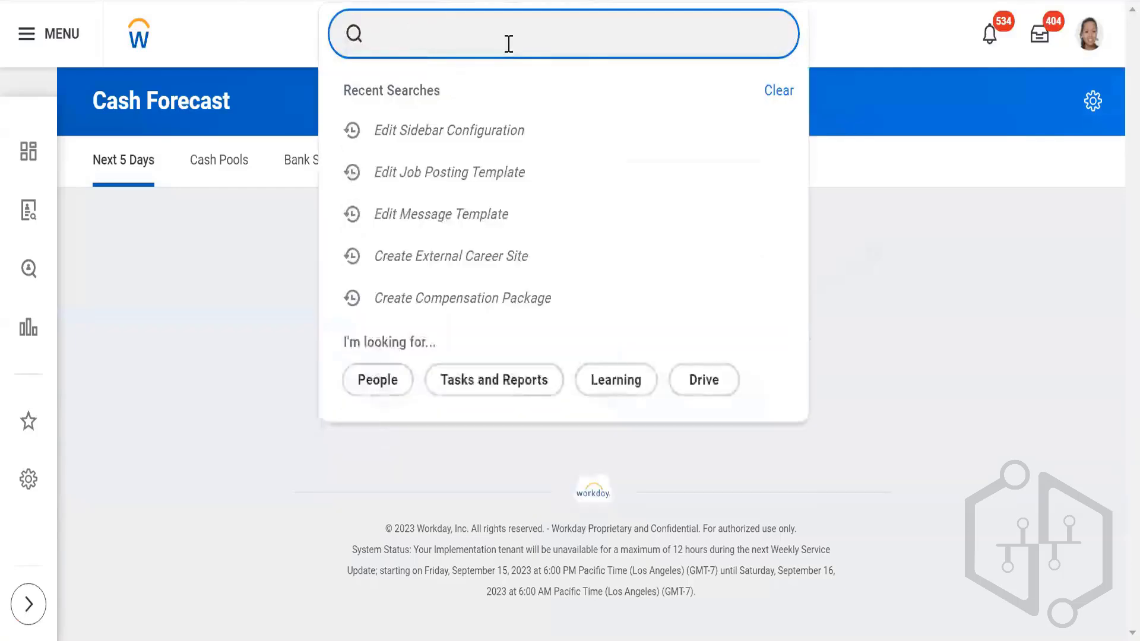
pyautogui.write('BP:')
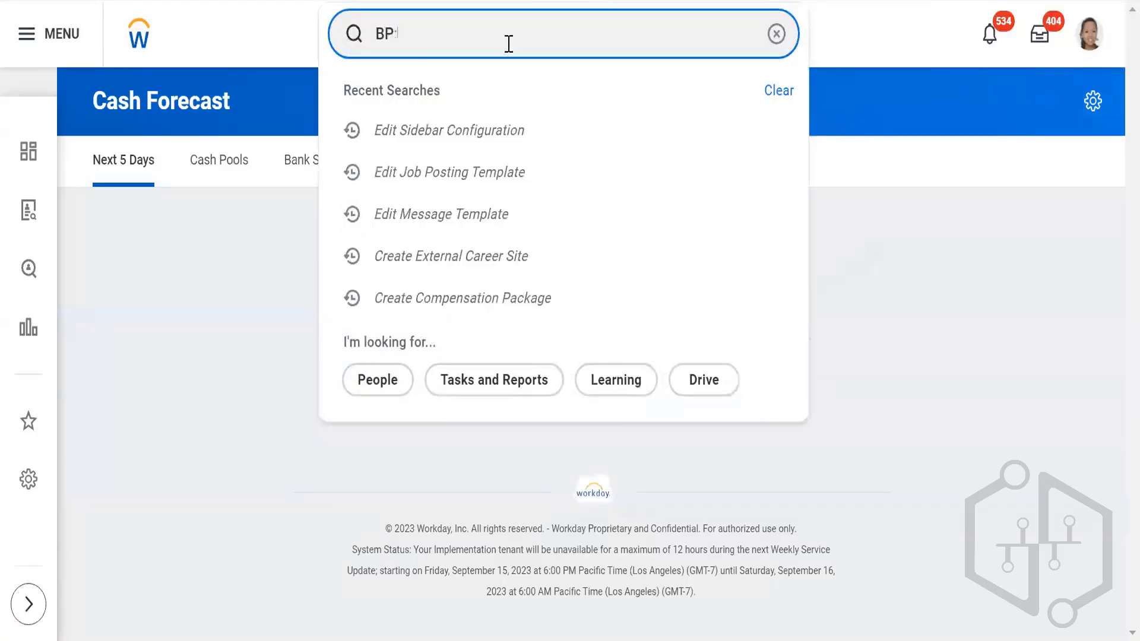
pyautogui.write('Post ')
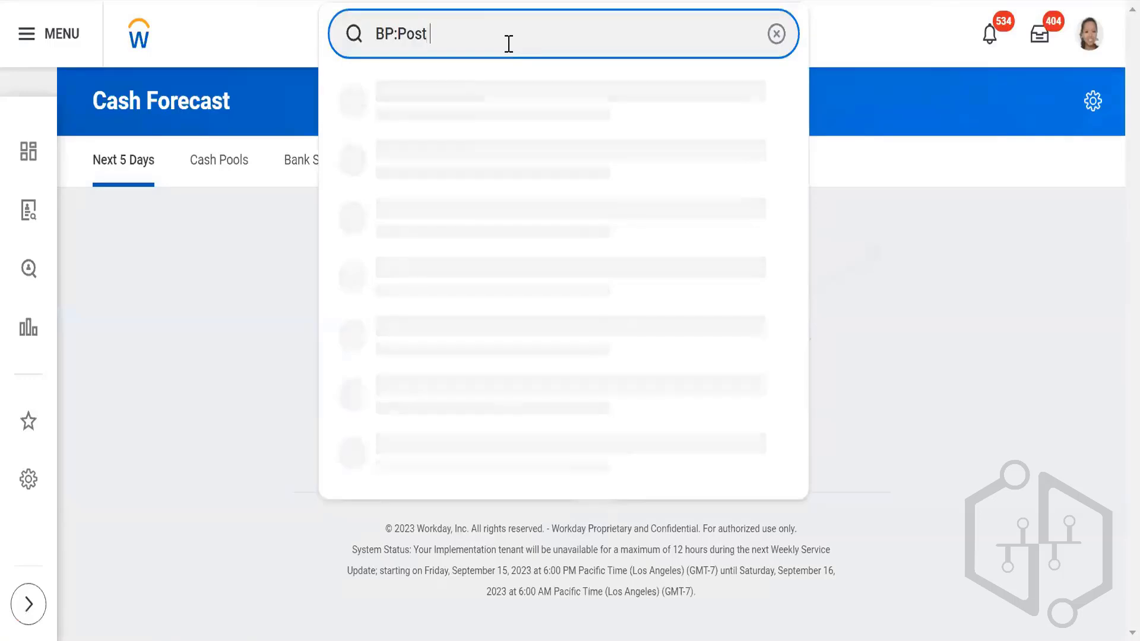
pyautogui.write('job ')
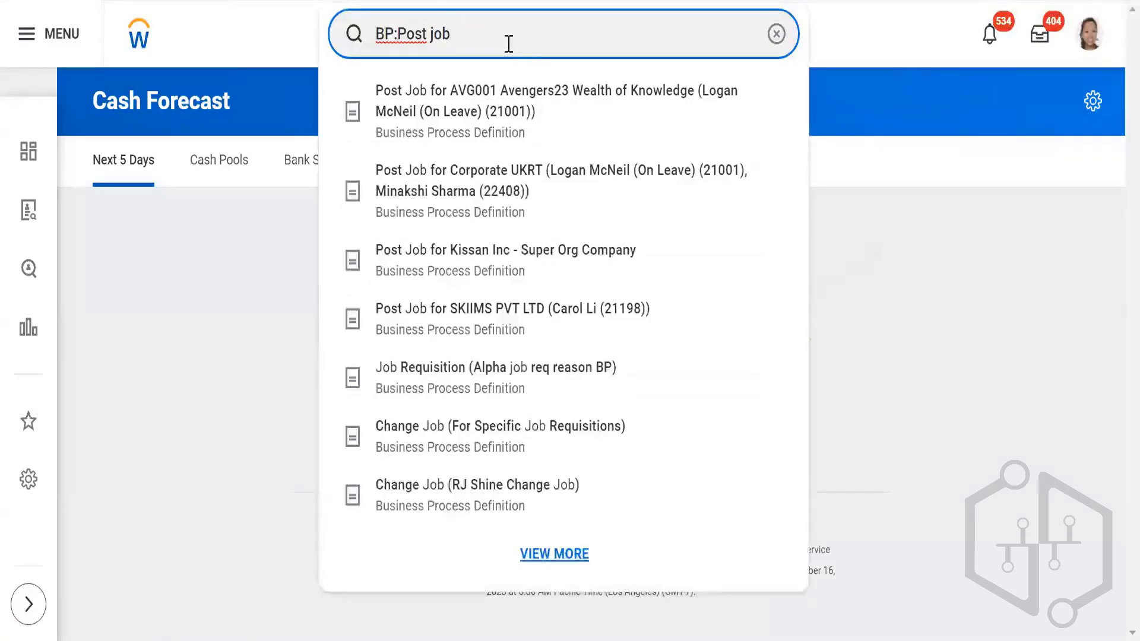
pyautogui.write('skiims')
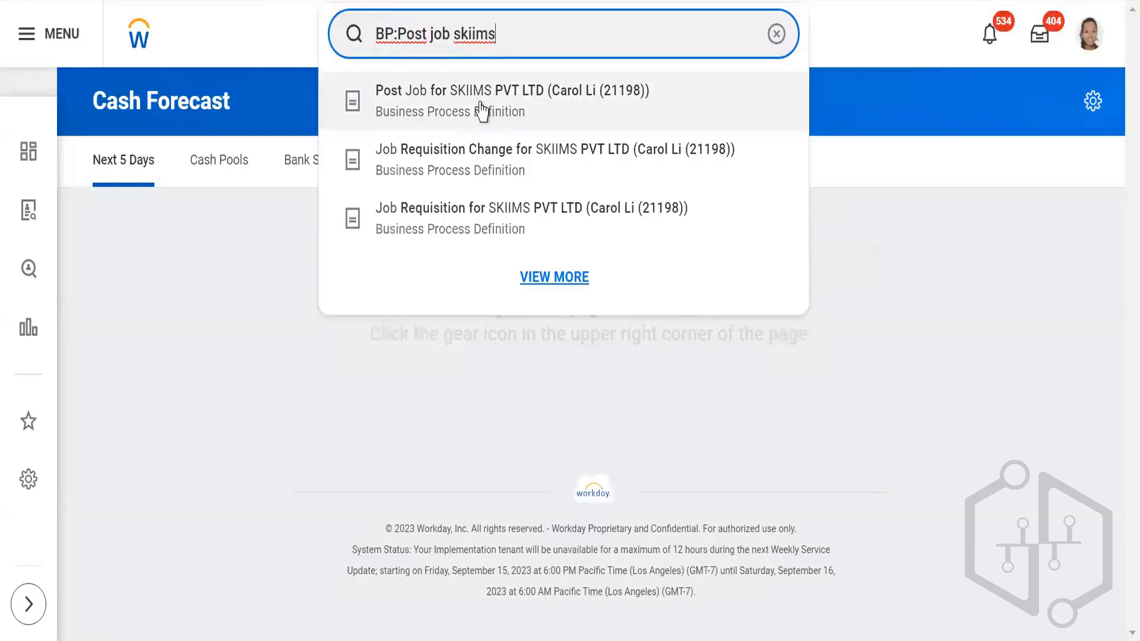
pyautogui.click(481, 109)
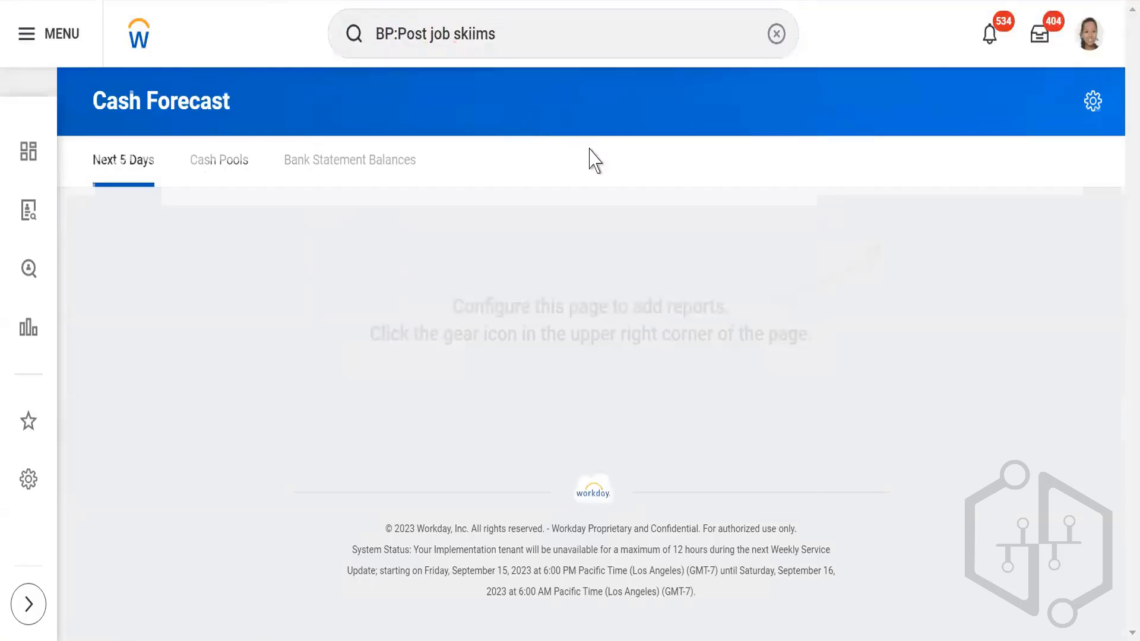
pyautogui.scroll(-2, 516, 224)
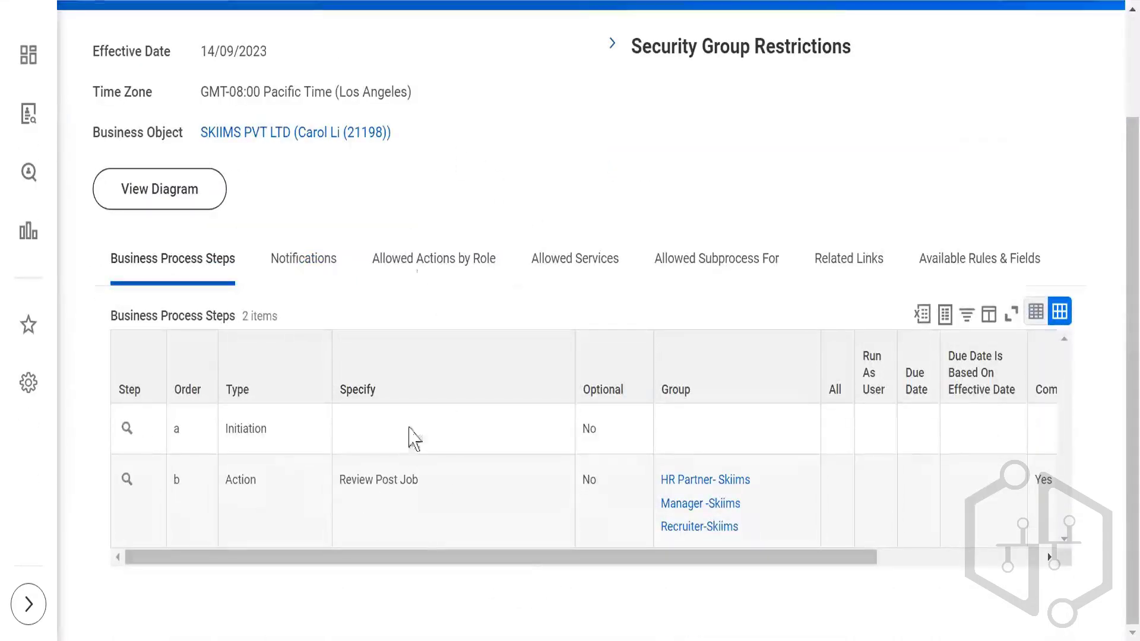
pyautogui.scroll(2, 523, 278)
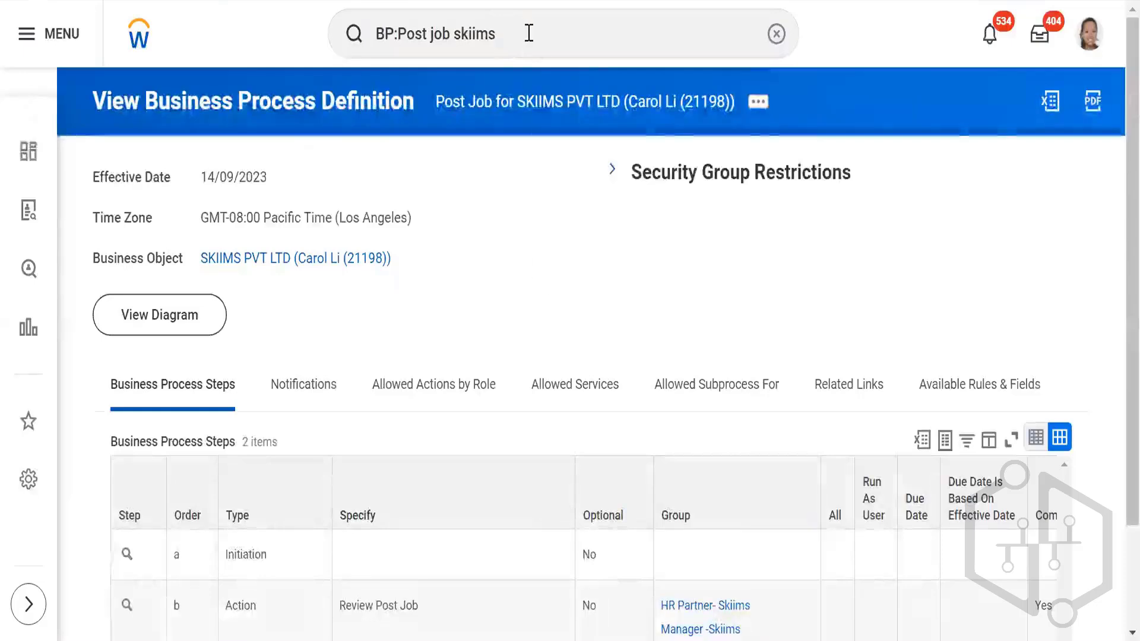
pyautogui.click(528, 34)
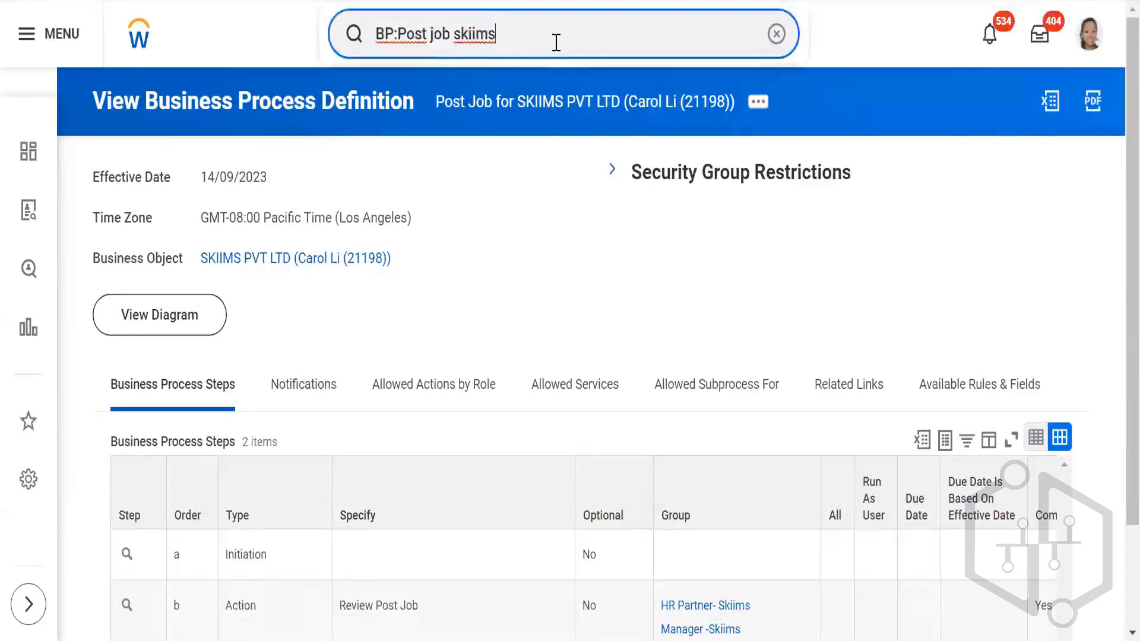
pyautogui.moveTo(555, 42); pyautogui.dragTo(327, 47)
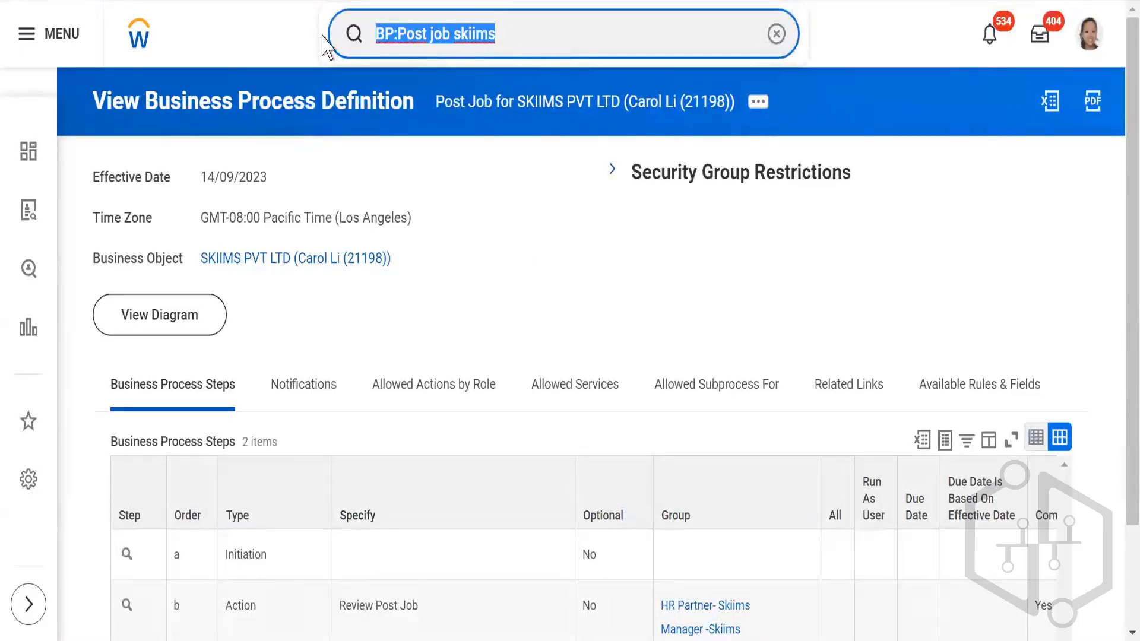
pyautogui.click(566, 274)
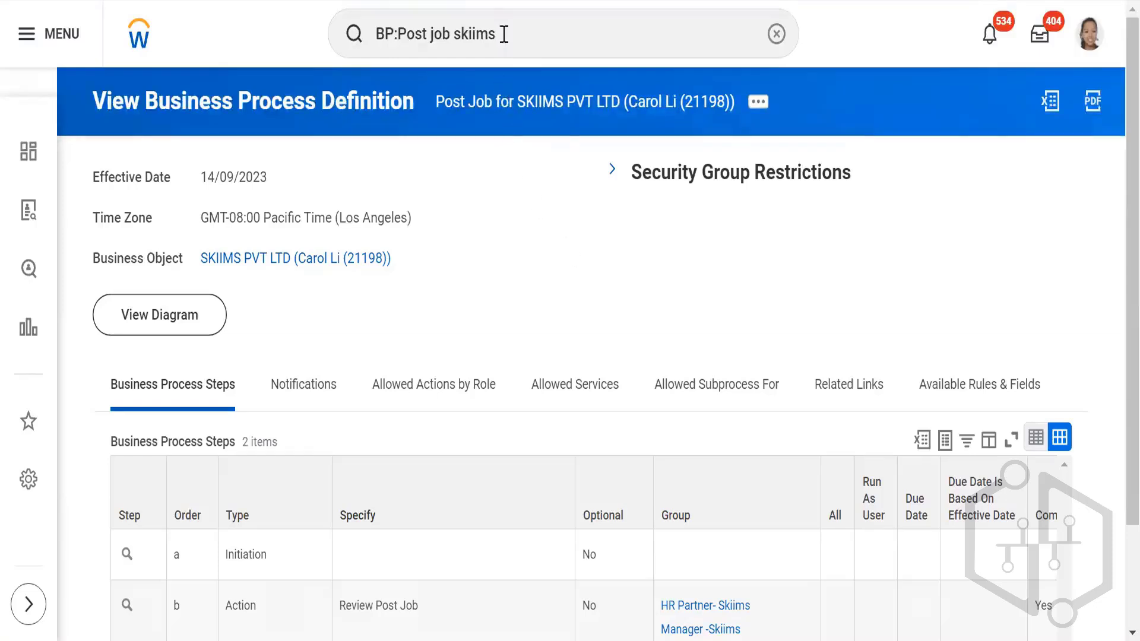
# Search for "JR:Skiims" and open the Skiims_ Workday Recruitment Consultant job requisition
pyautogui.moveTo(500, 33); pyautogui.dragTo(311, 35)
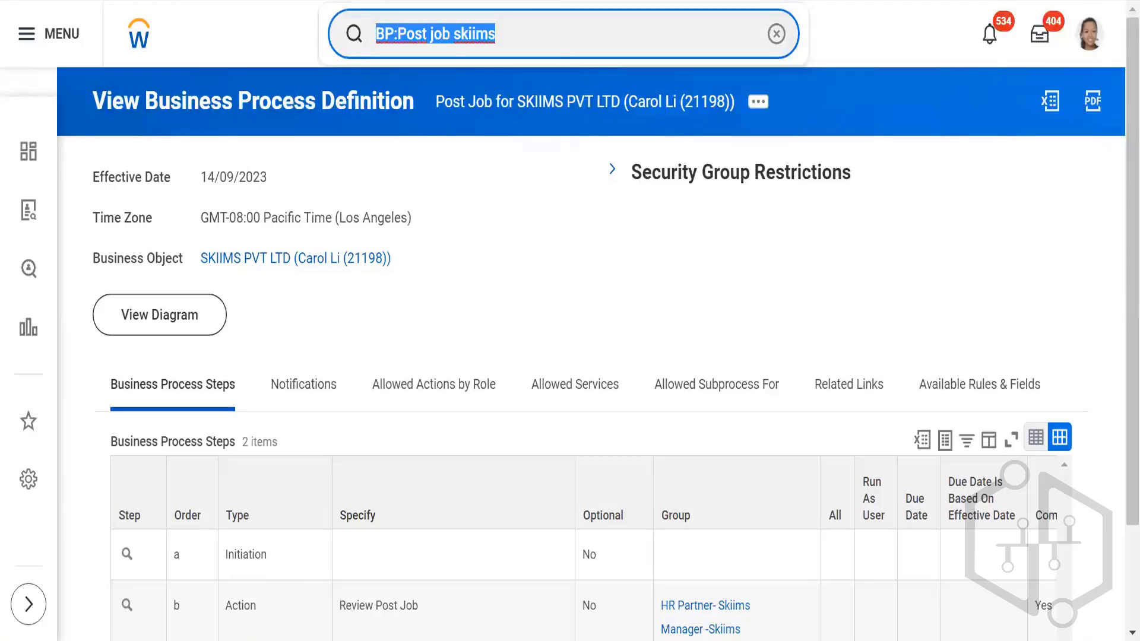
pyautogui.click(560, 40)
pyautogui.press('BackSpace')
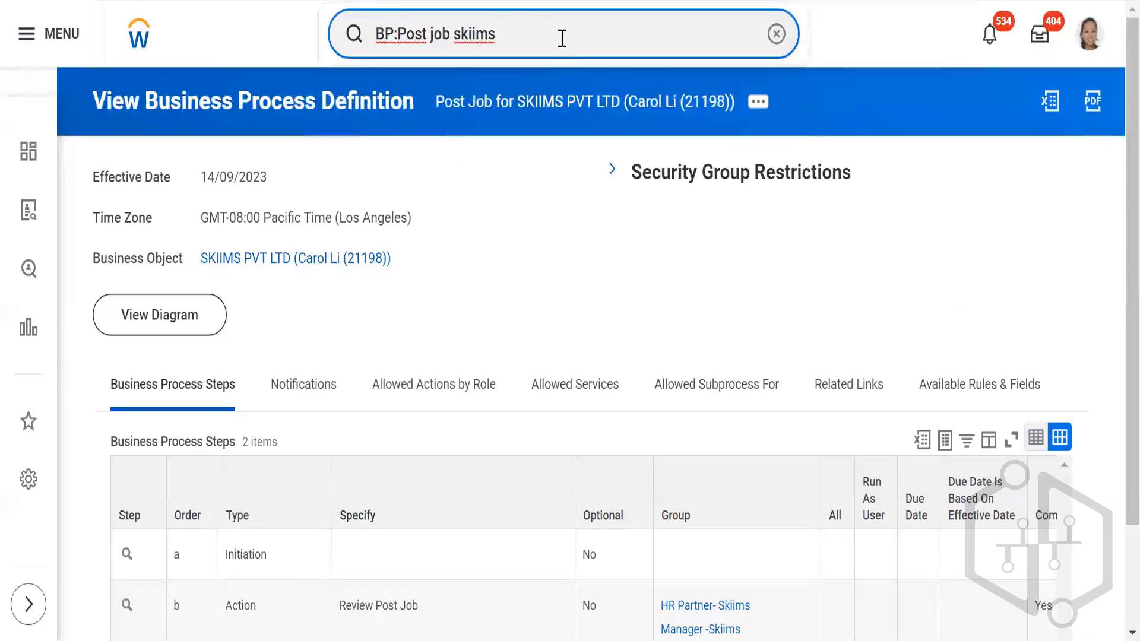
pyautogui.press('BackSpace')
pyautogui.press('BackSpace')
pyautogui.press('BackSpace')
pyautogui.press('BackSpace')
pyautogui.press('BackSpace')
pyautogui.press('BackSpace')
pyautogui.press('BackSpace')
pyautogui.press('BackSpace')
pyautogui.press('BackSpace')
pyautogui.press('BackSpace')
pyautogui.press('BackSpace')
pyautogui.press('BackSpace')
pyautogui.press('BackSpace')
pyautogui.press('BackSpace')
pyautogui.press('BackSpace')
pyautogui.press('BackSpace')
pyautogui.press('BackSpace')
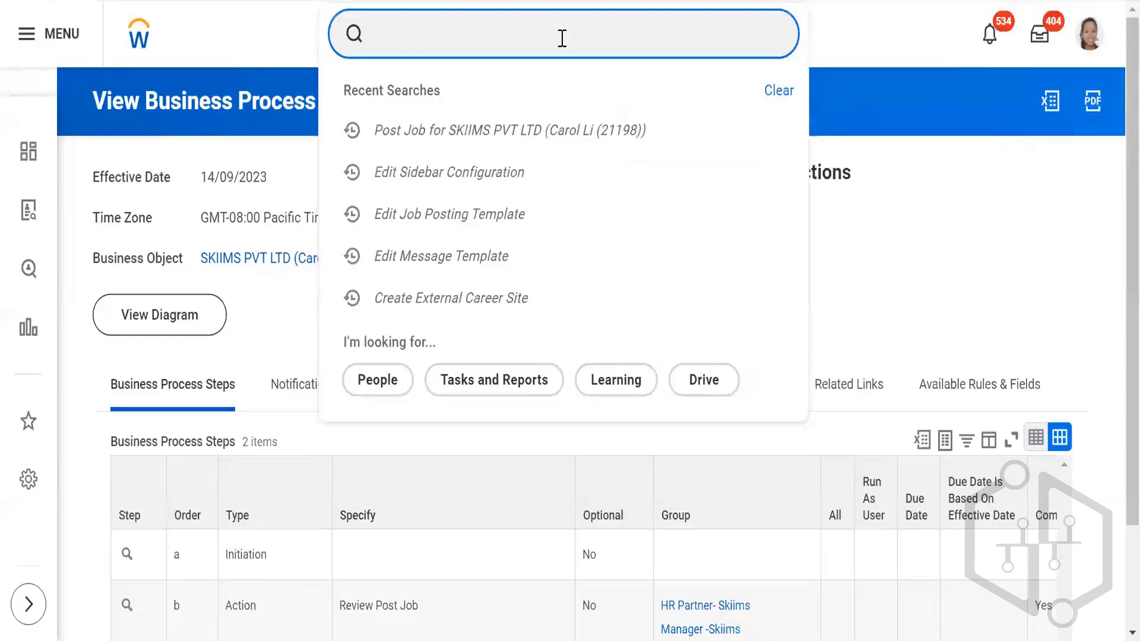
pyautogui.write('S')
pyautogui.press('BackSpace')
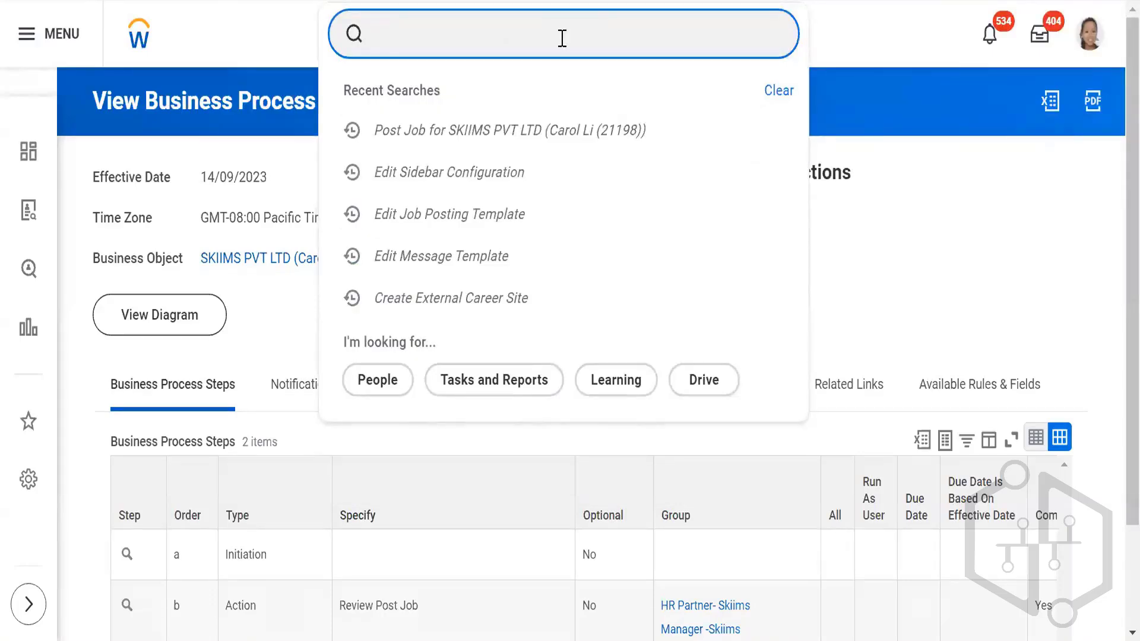
pyautogui.write(':JR')
pyautogui.press('Left')
pyautogui.press('Left')
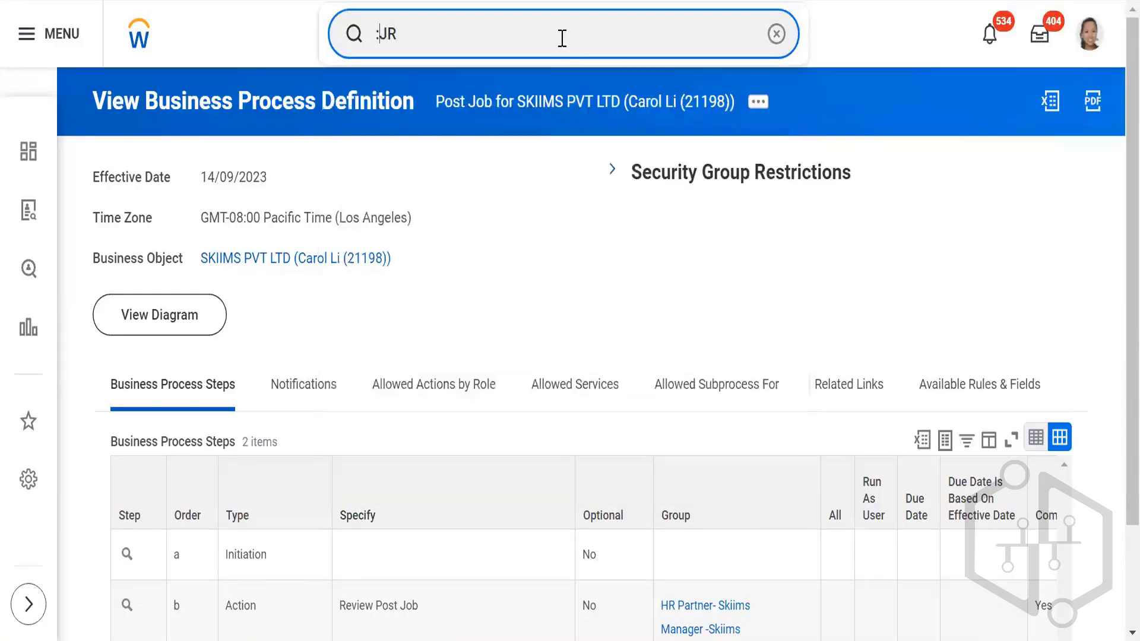
pyautogui.press('BackSpace')
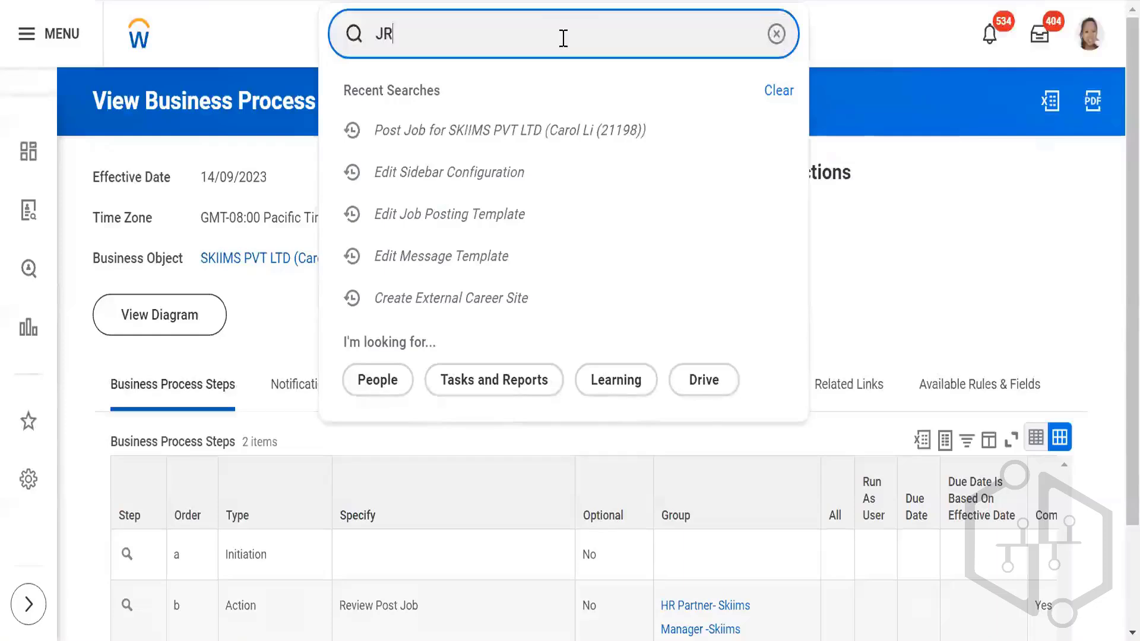
pyautogui.write(':')
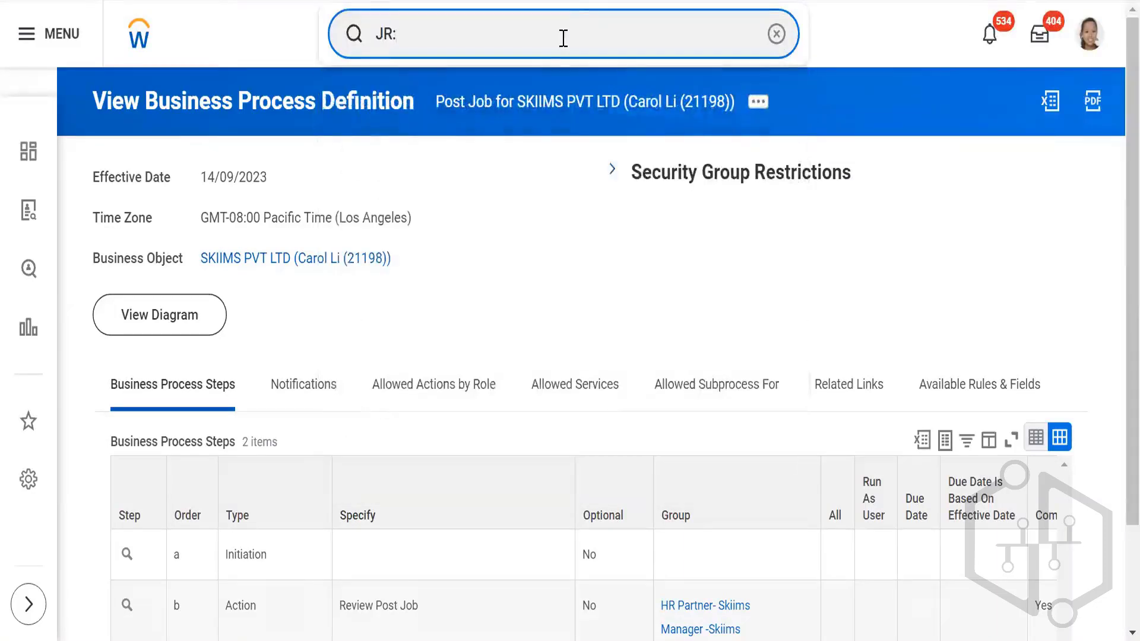
pyautogui.write('Skiims')
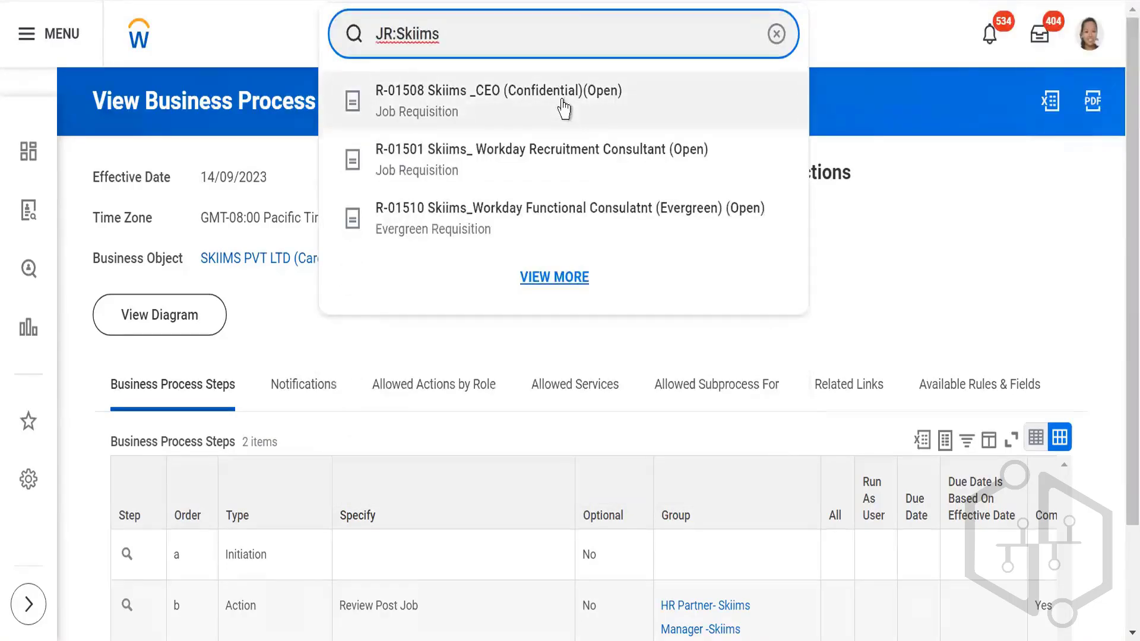
pyautogui.click(556, 160)
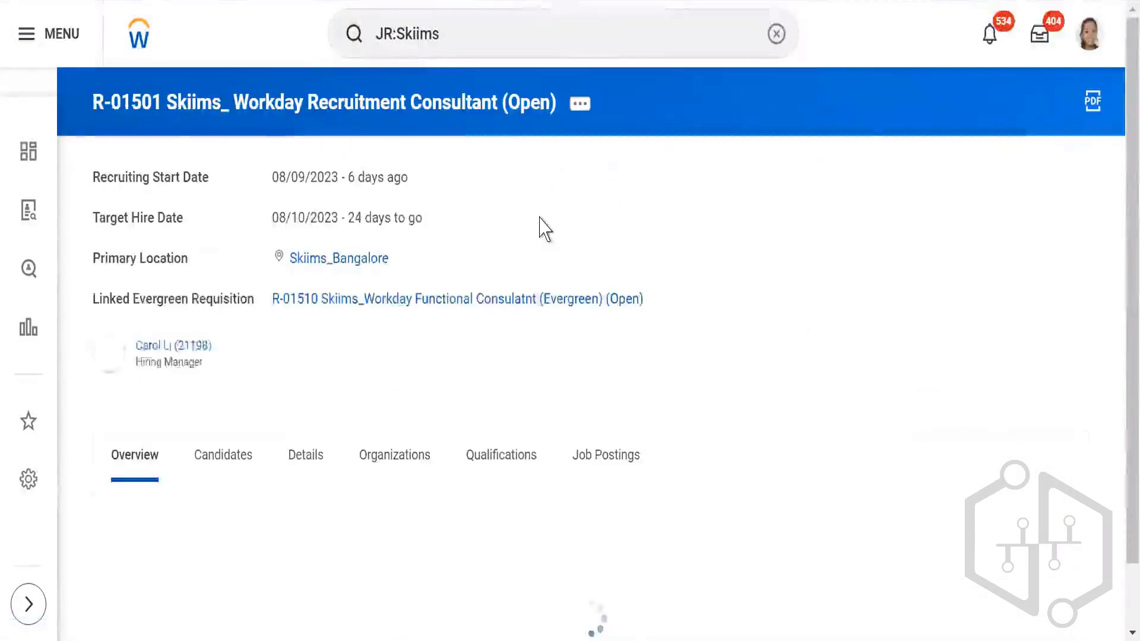
# Show the current job postings of the Skiims_ Workday Recruitment Consultant requisition
pyautogui.scroll(-1, 570, 308)
pyautogui.scroll(-3, 617, 343)
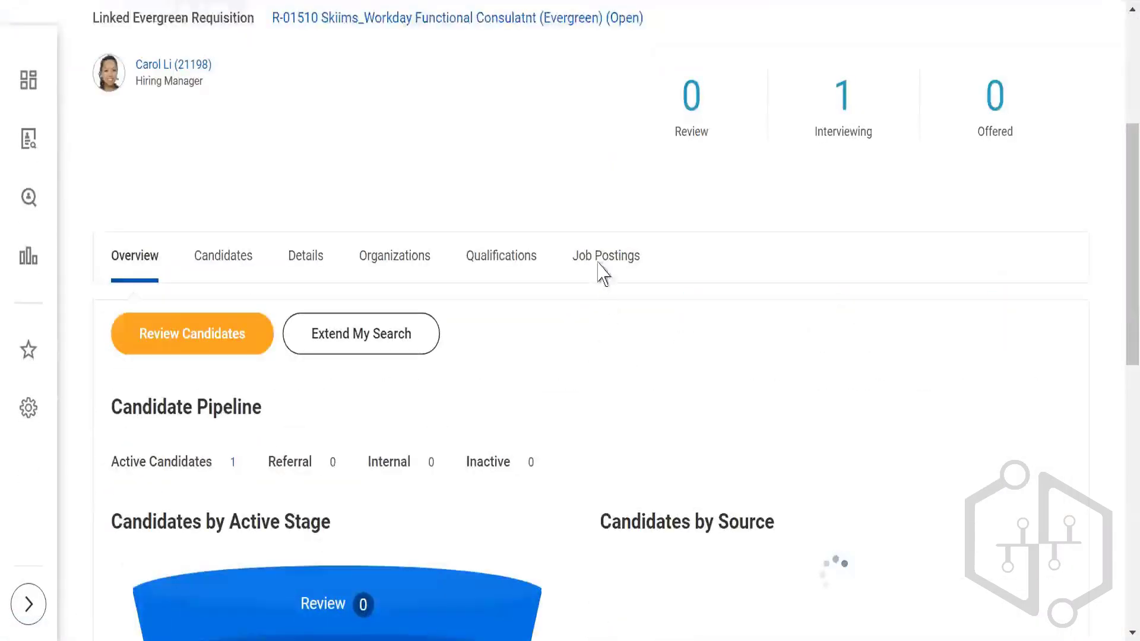
pyautogui.click(599, 254)
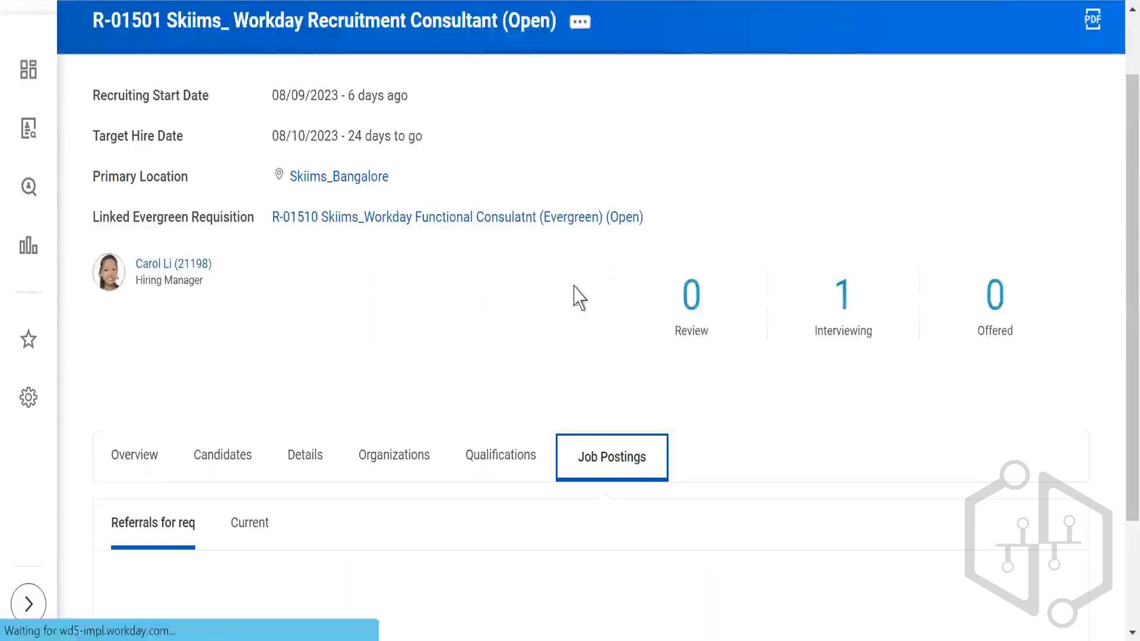
pyautogui.scroll(-3, 578, 296)
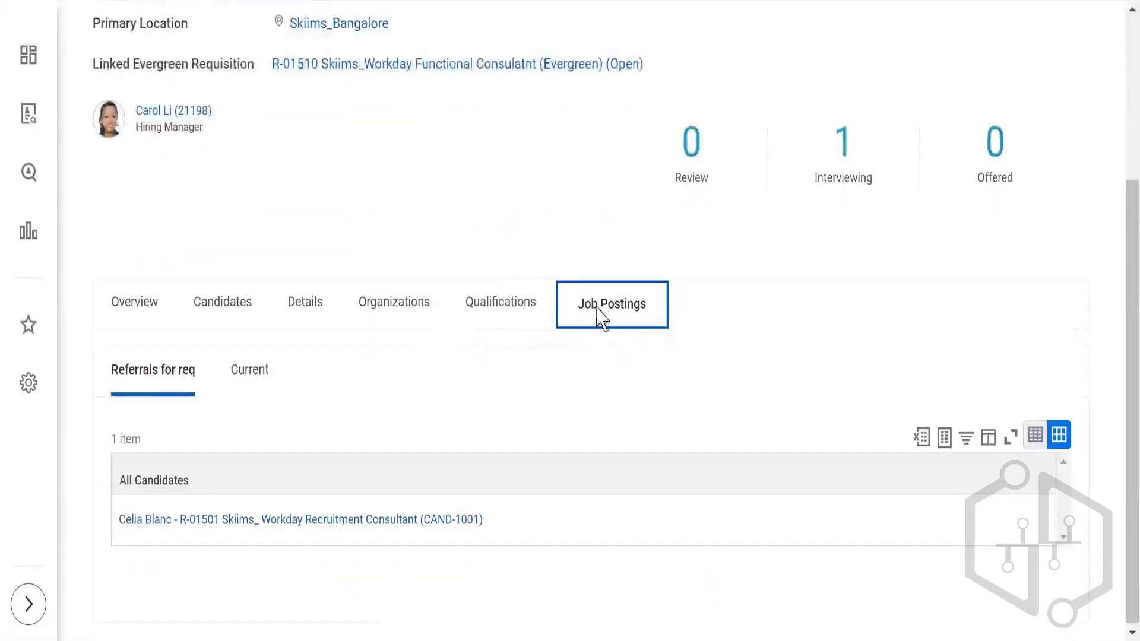
pyautogui.click(486, 316)
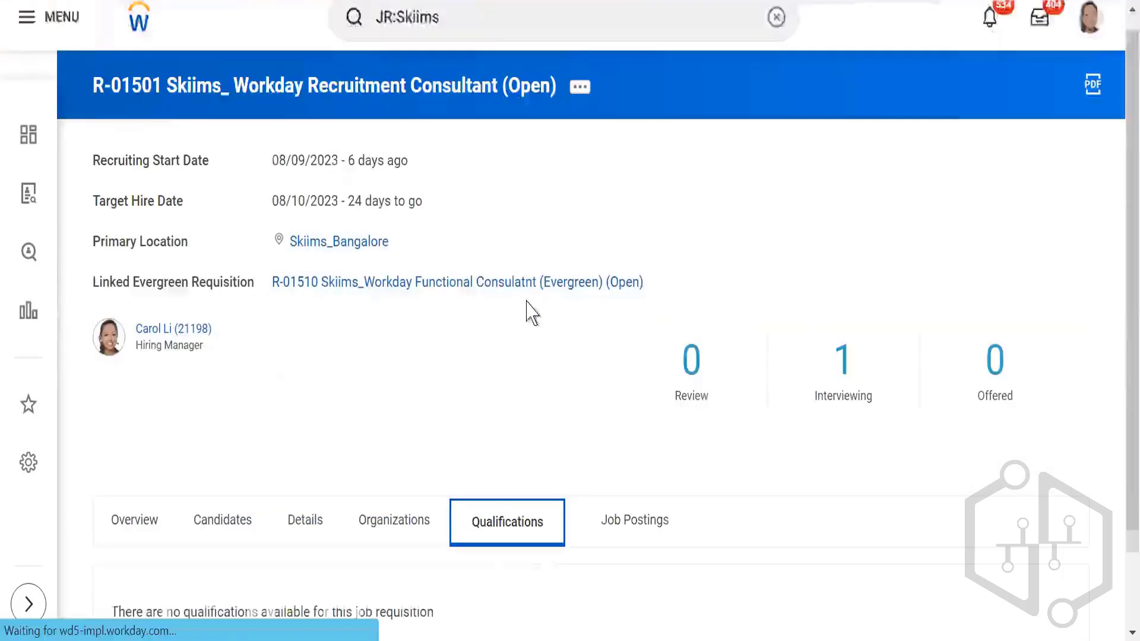
pyautogui.scroll(-2, 511, 310)
pyautogui.click(634, 433)
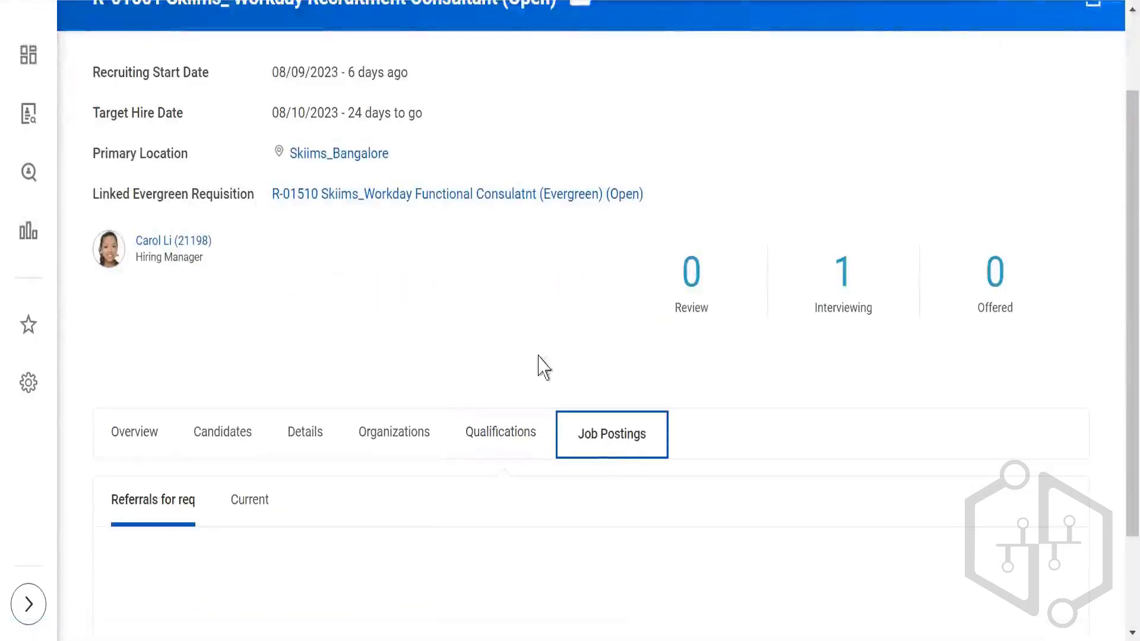
pyautogui.scroll(-2, 319, 417)
pyautogui.click(258, 399)
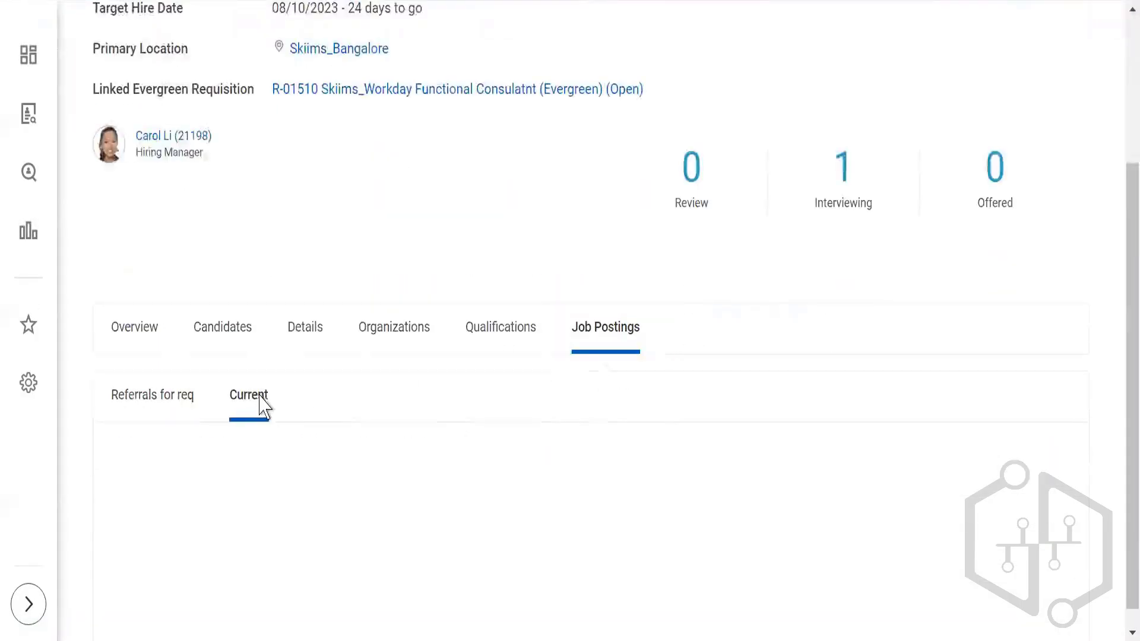
pyautogui.scroll(-2, 596, 318)
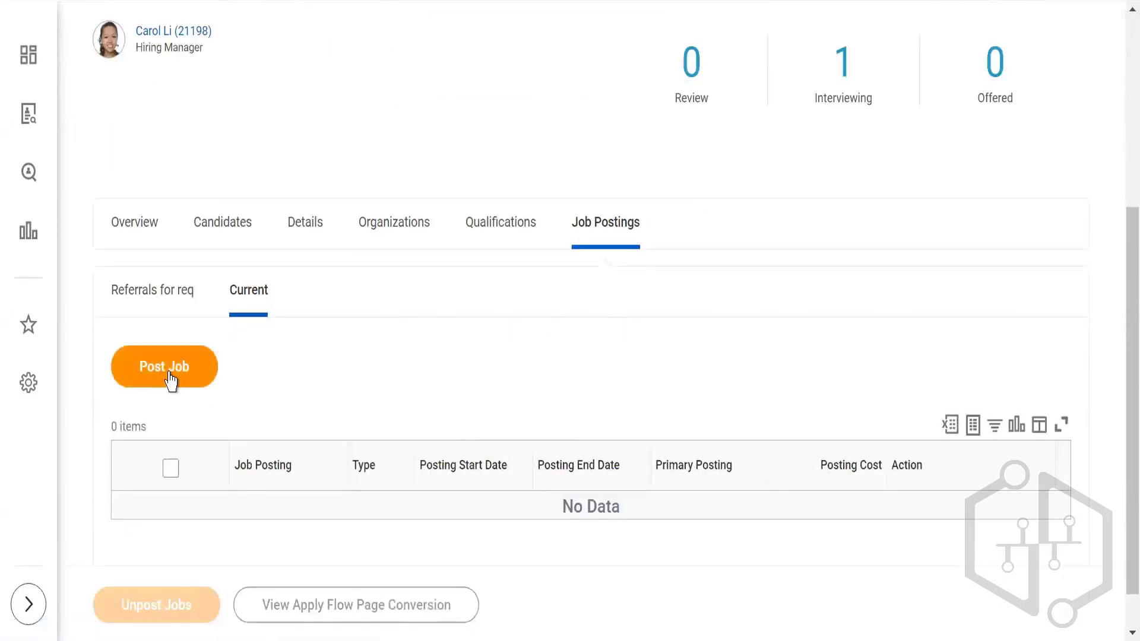
# Start Post Job for the requisition, review the Internal choices for Job Posting Site, and close the form without posting
pyautogui.click(171, 380)
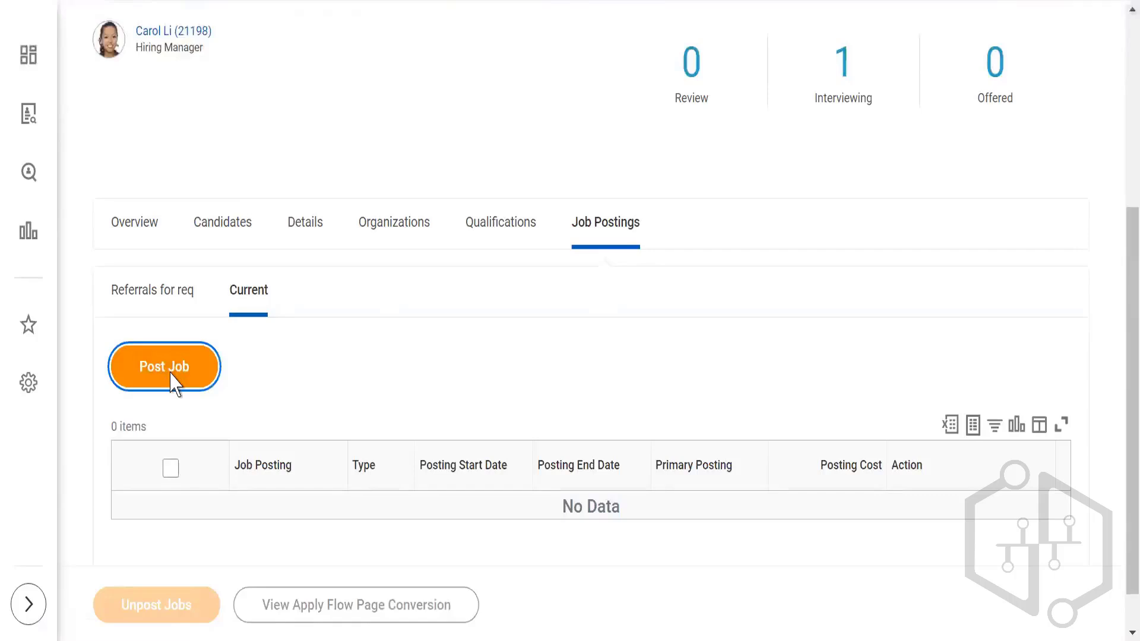
pyautogui.click(377, 235)
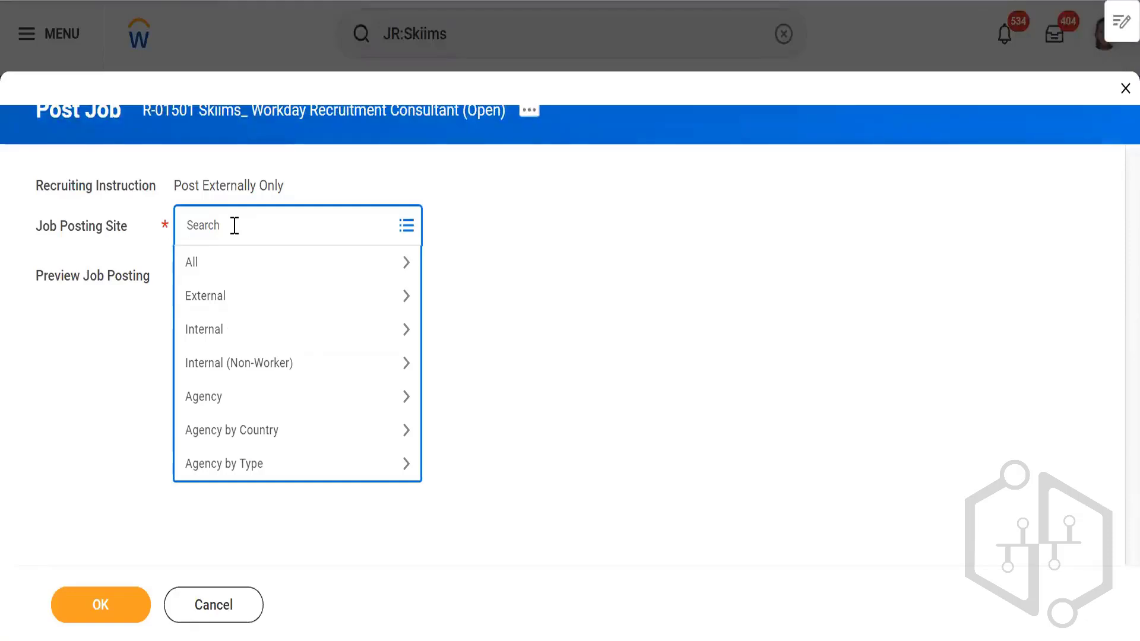
pyautogui.click(227, 334)
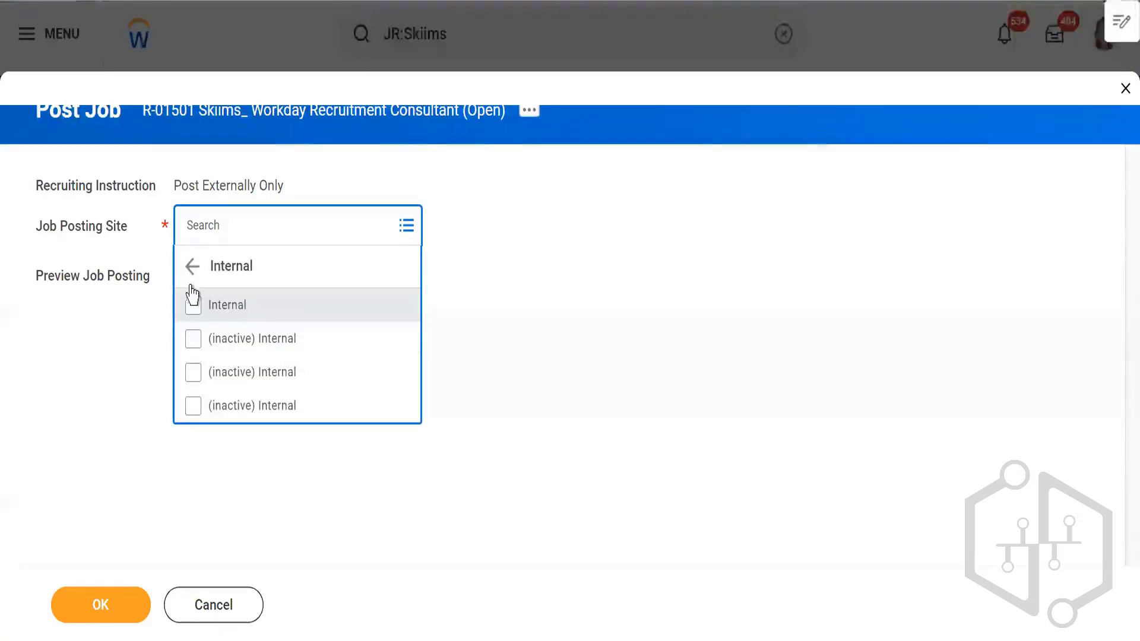
pyautogui.click(191, 266)
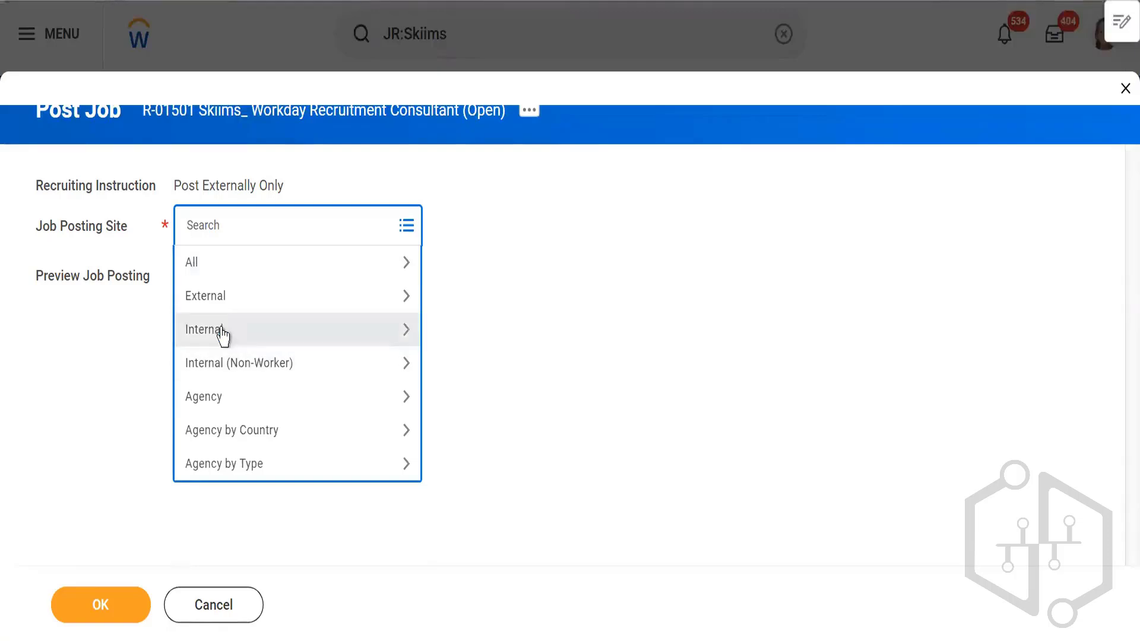
pyautogui.click(1119, 90)
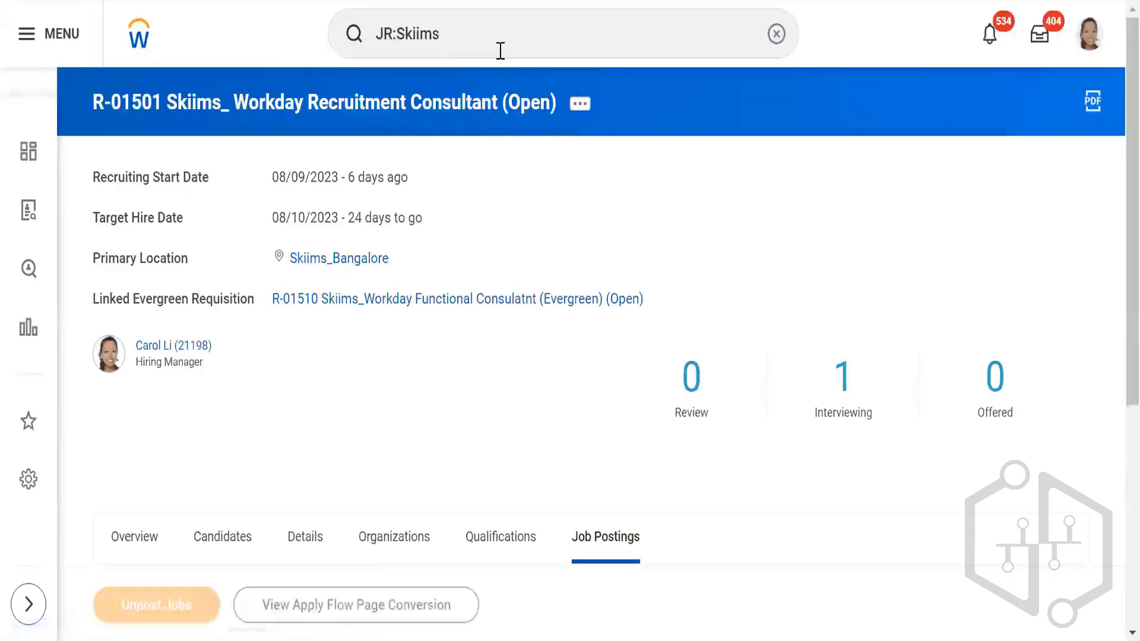
# Search for "find jobs", run the Find Jobs report and open the Manager posting for requisition R-01520
pyautogui.click(516, 38)
pyautogui.moveTo(516, 38); pyautogui.dragTo(329, 41)
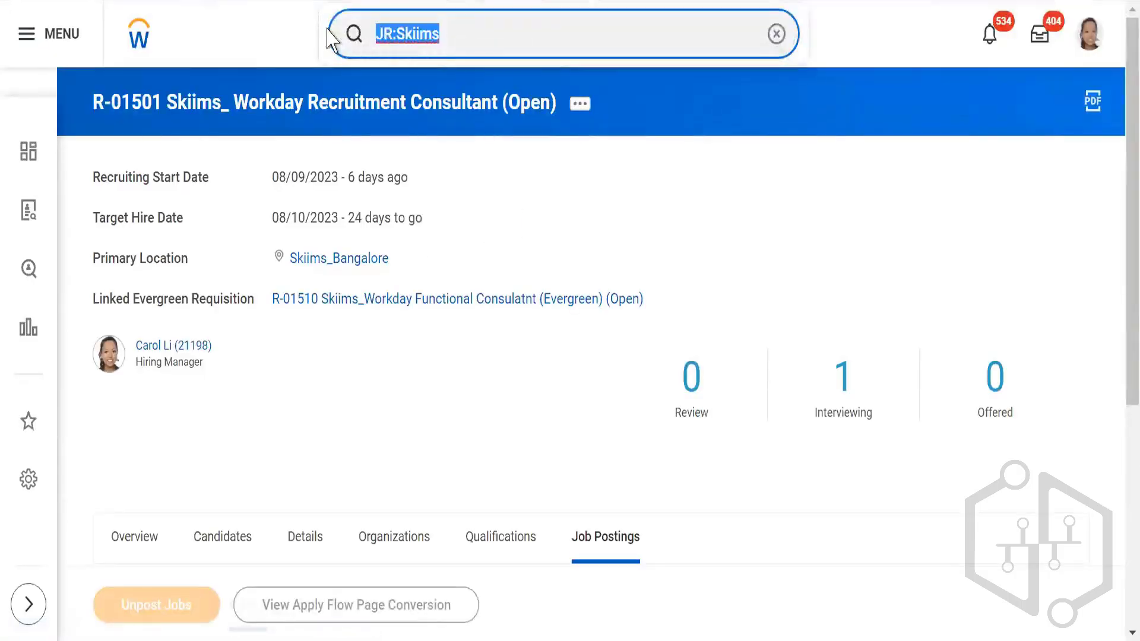
pyautogui.write('find')
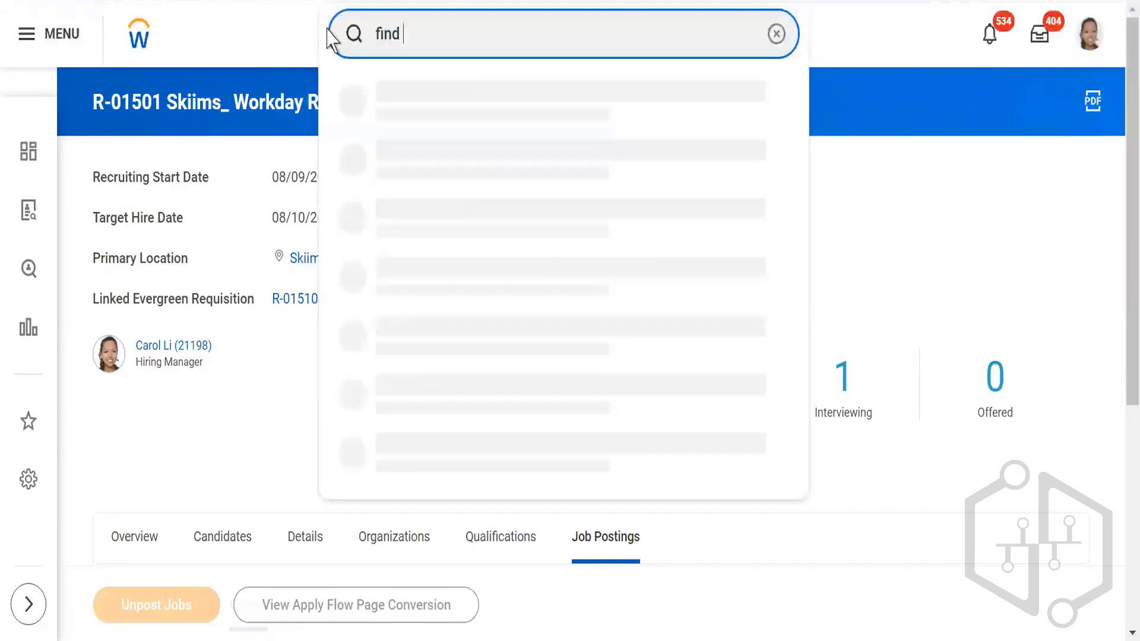
pyautogui.write(' jobs')
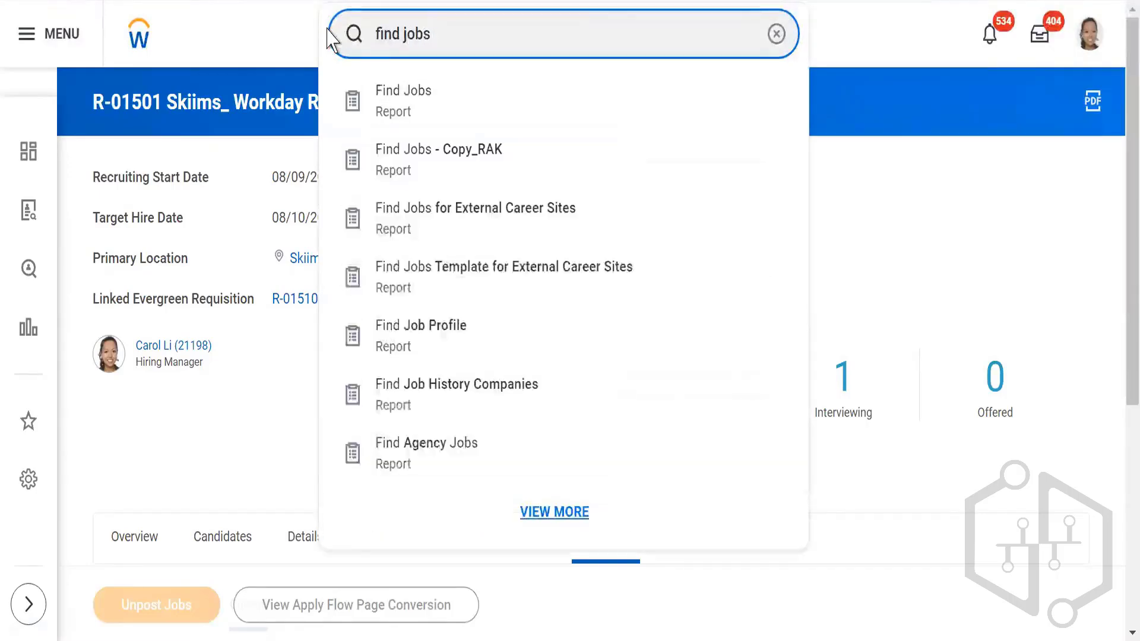
pyautogui.click(414, 110)
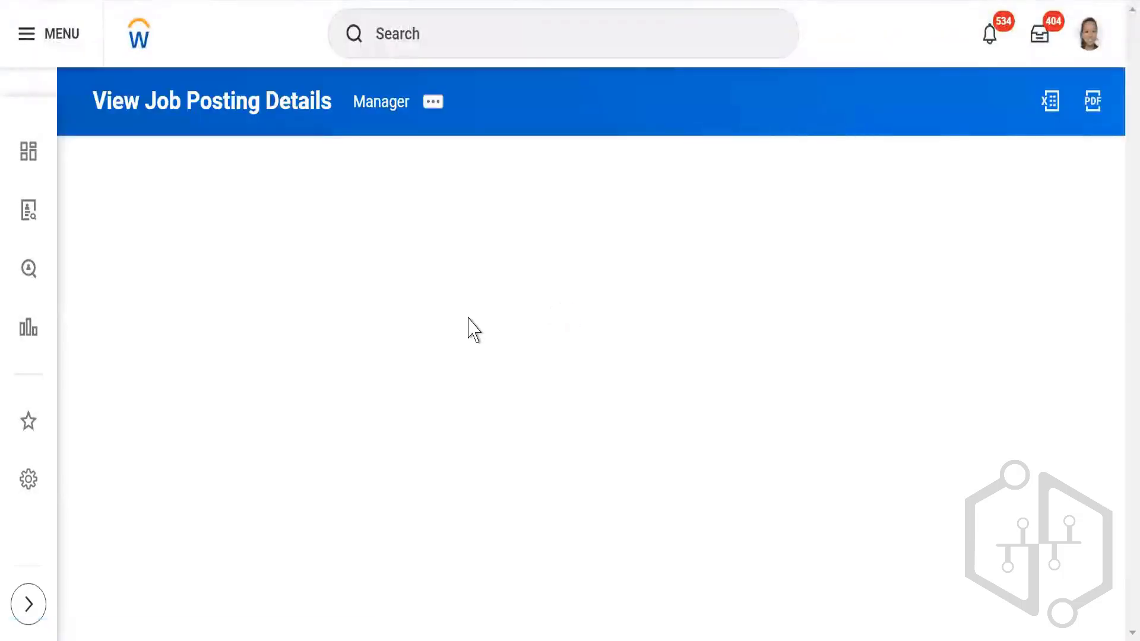
# Examine the Manager posting's description, job details, hiring team and similar jobs, and try its Apply option
pyautogui.scroll(-2, 571, 231)
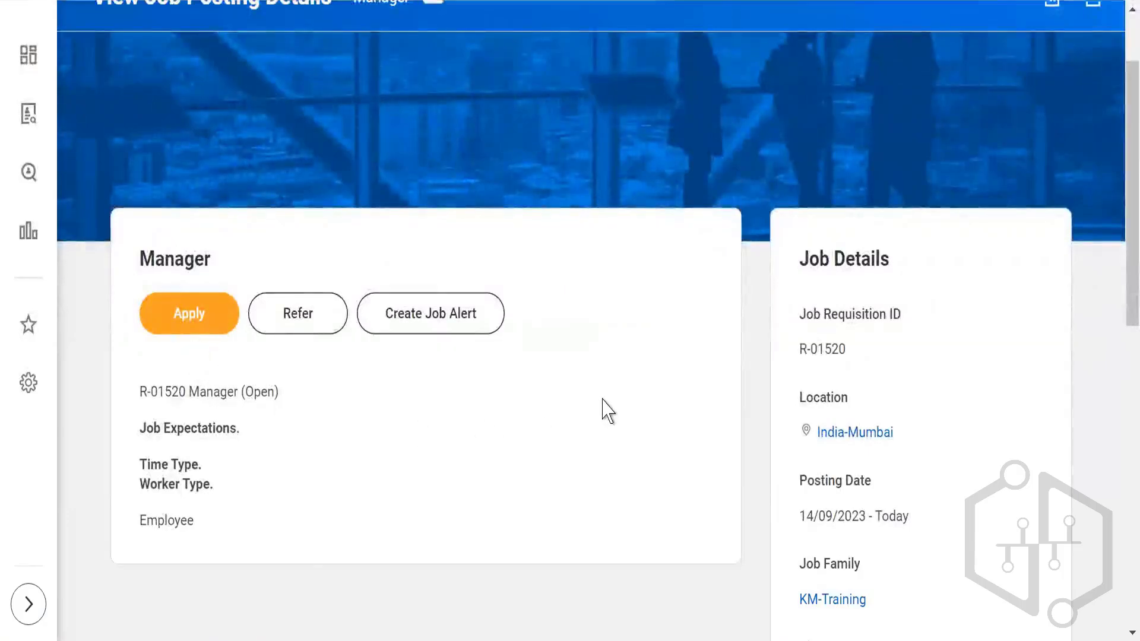
pyautogui.scroll(2, 451, 312)
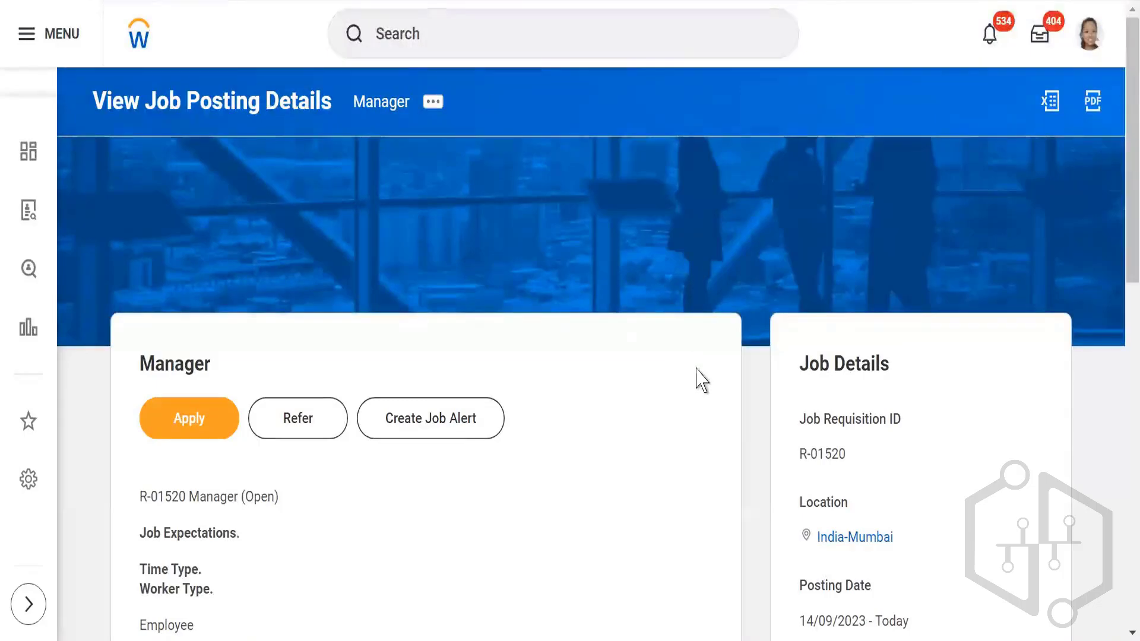
pyautogui.scroll(-4, 867, 250)
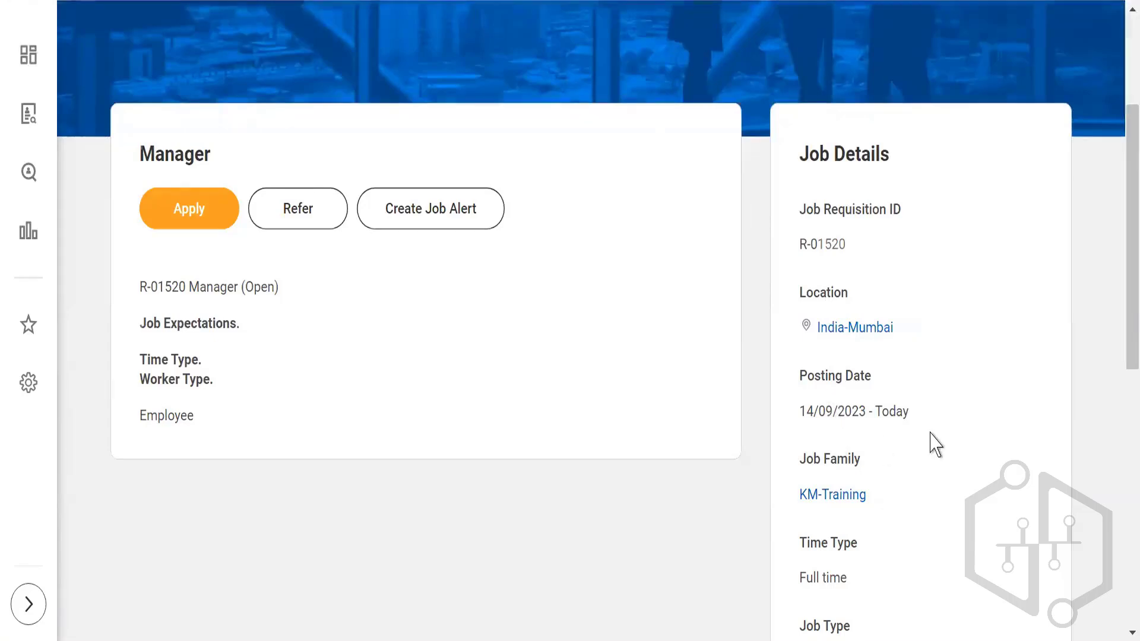
pyautogui.scroll(-2, 914, 445)
pyautogui.scroll(-4, 878, 407)
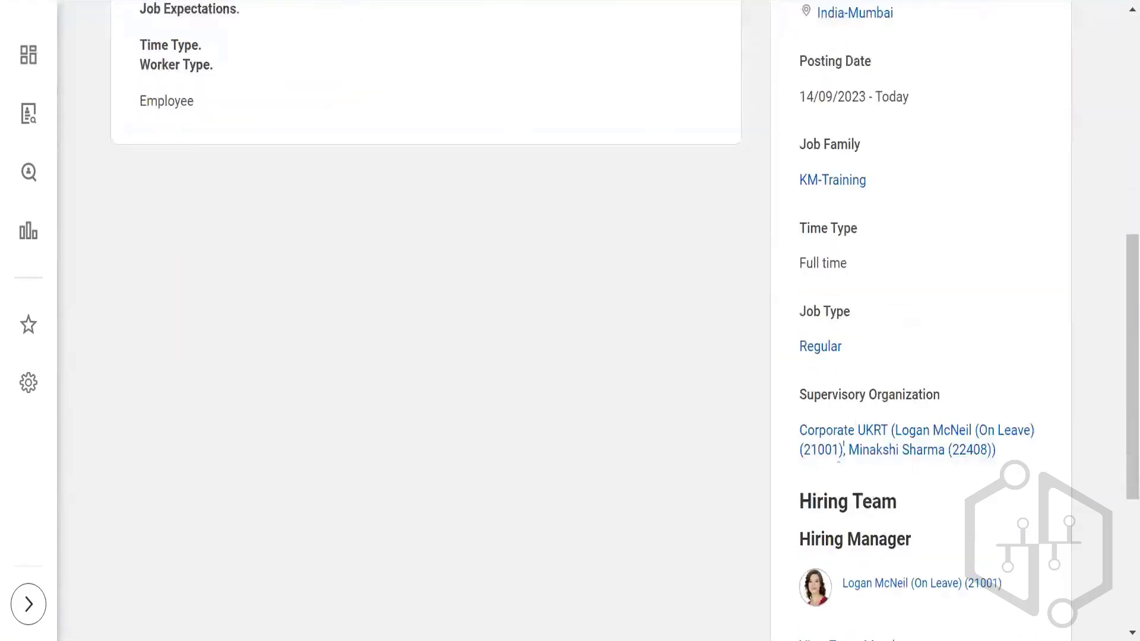
pyautogui.scroll(-4, 768, 469)
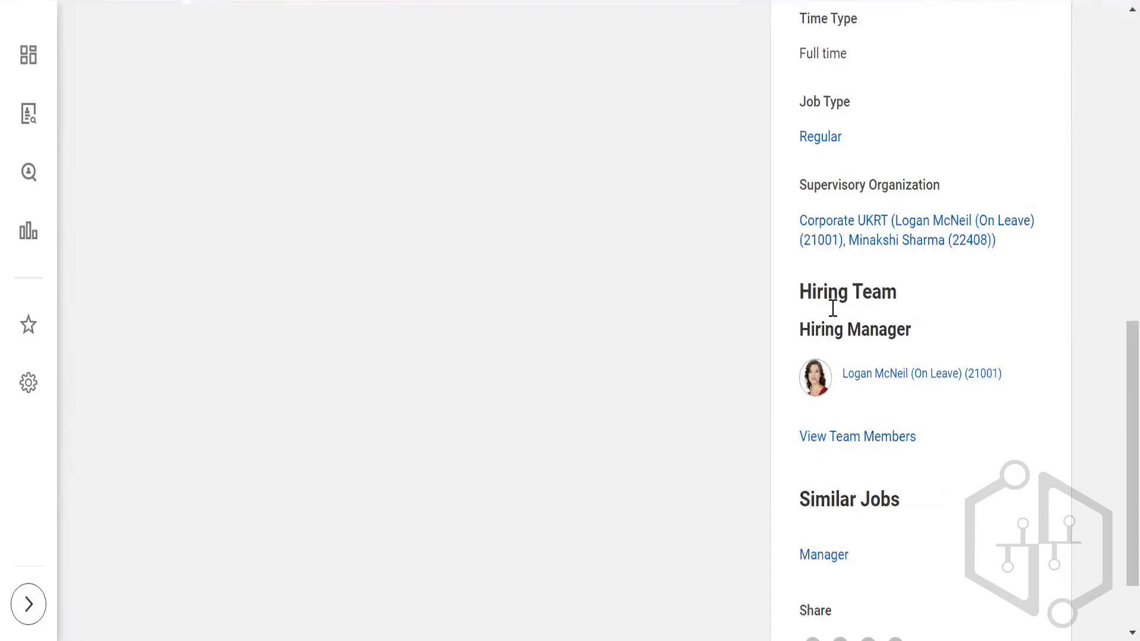
pyautogui.scroll(-2, 789, 372)
pyautogui.scroll(10, 728, 372)
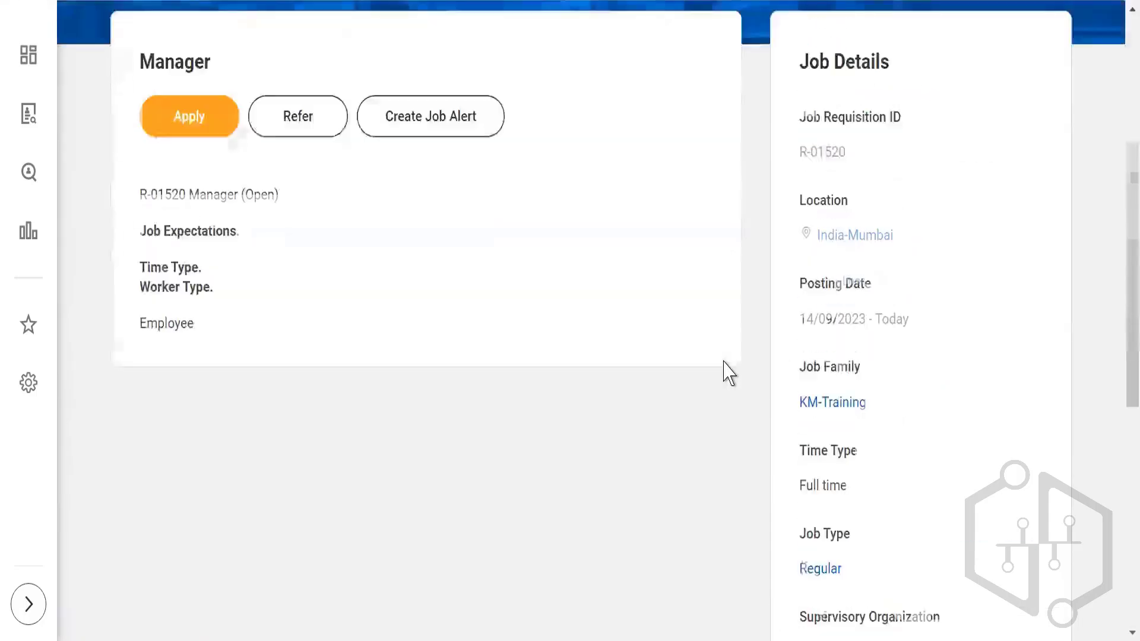
pyautogui.scroll(6, 725, 373)
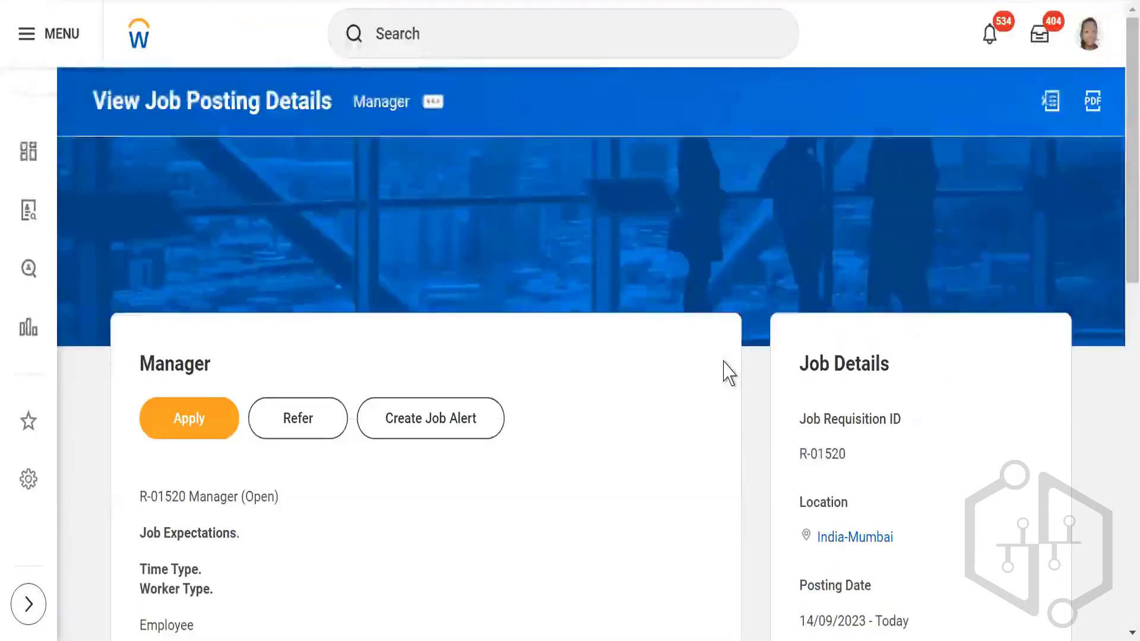
pyautogui.click(203, 422)
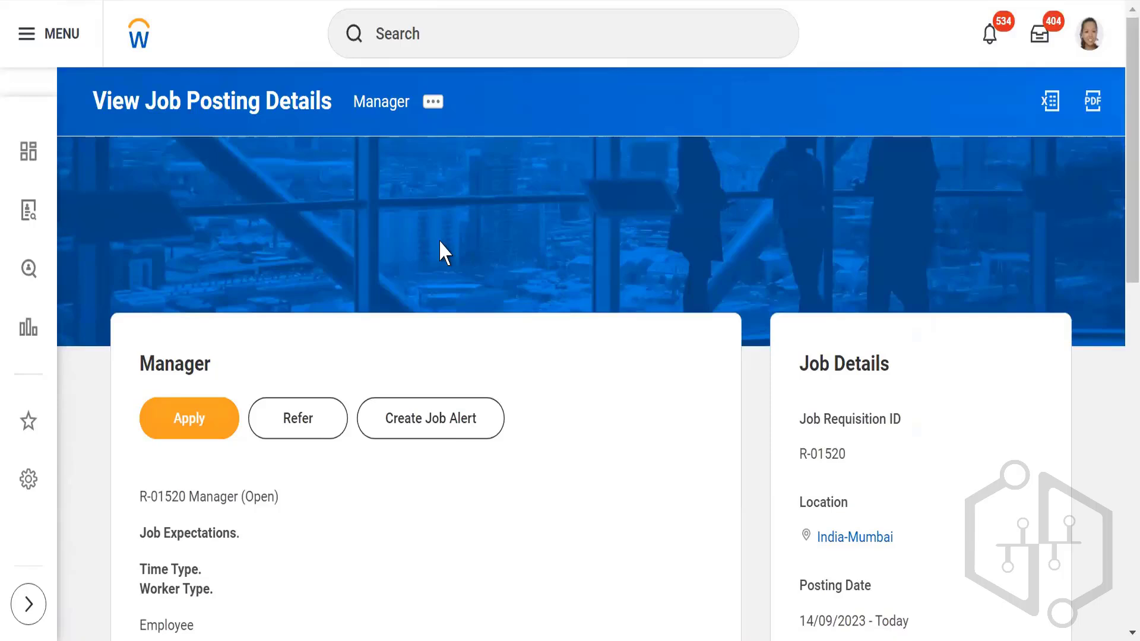
# Search for the Vice President, Human Resources worker by first name and open the worker's profile
pyautogui.click(424, 34)
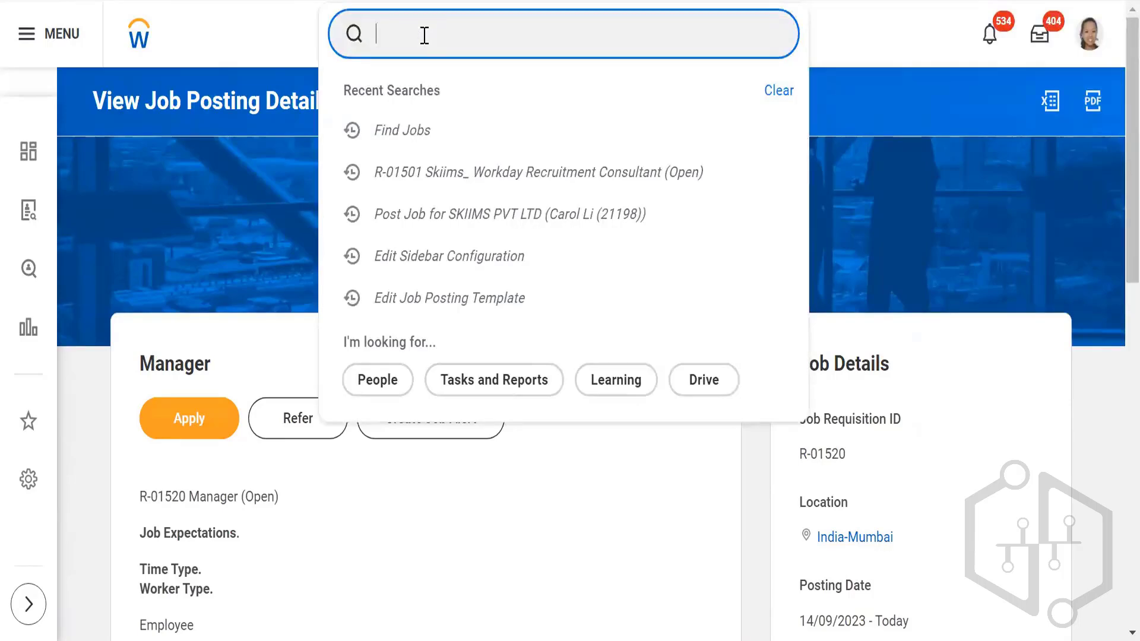
pyautogui.write('logan')
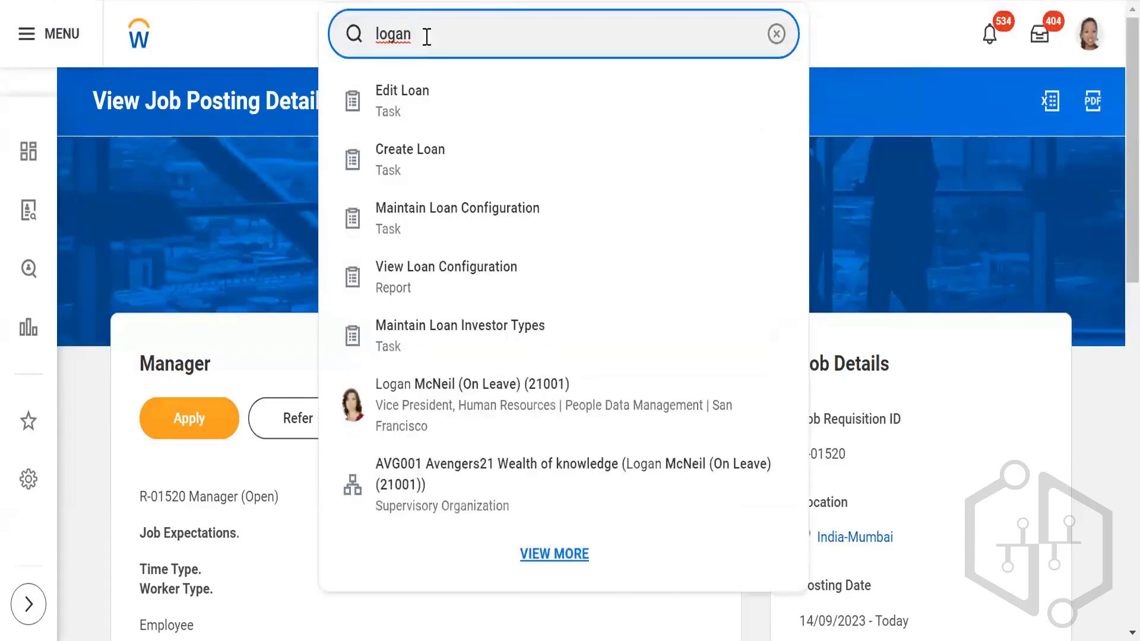
pyautogui.click(478, 410)
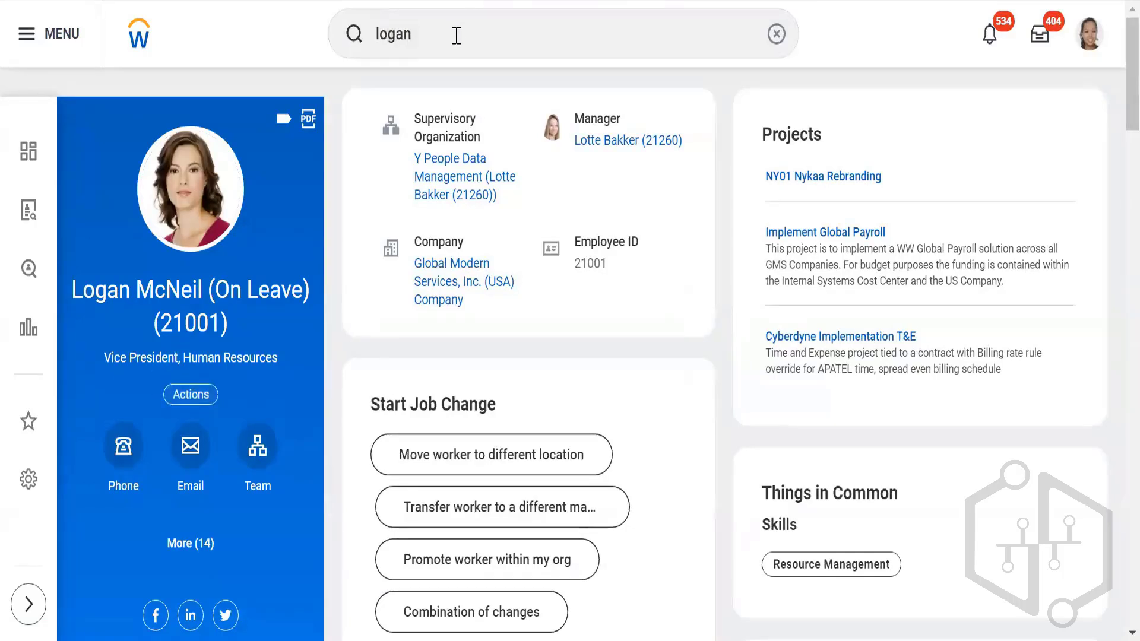
# Search for "find jobs" and run the Find Jobs report to browse the job listings
pyautogui.click(338, 31)
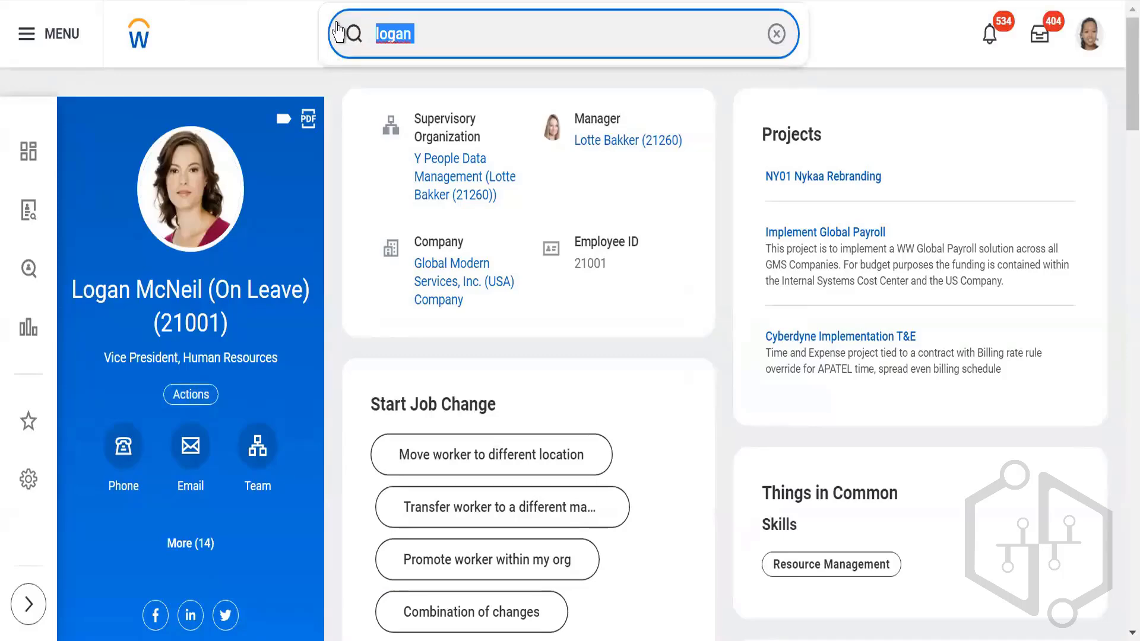
pyautogui.write('find ')
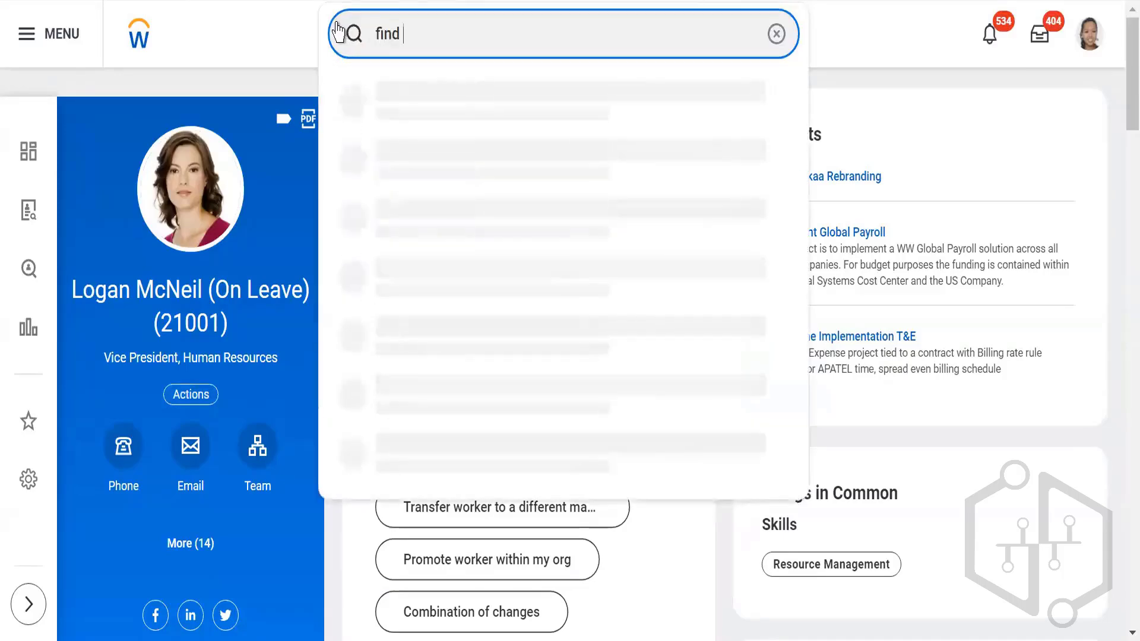
pyautogui.write('jobs')
pyautogui.click(425, 97)
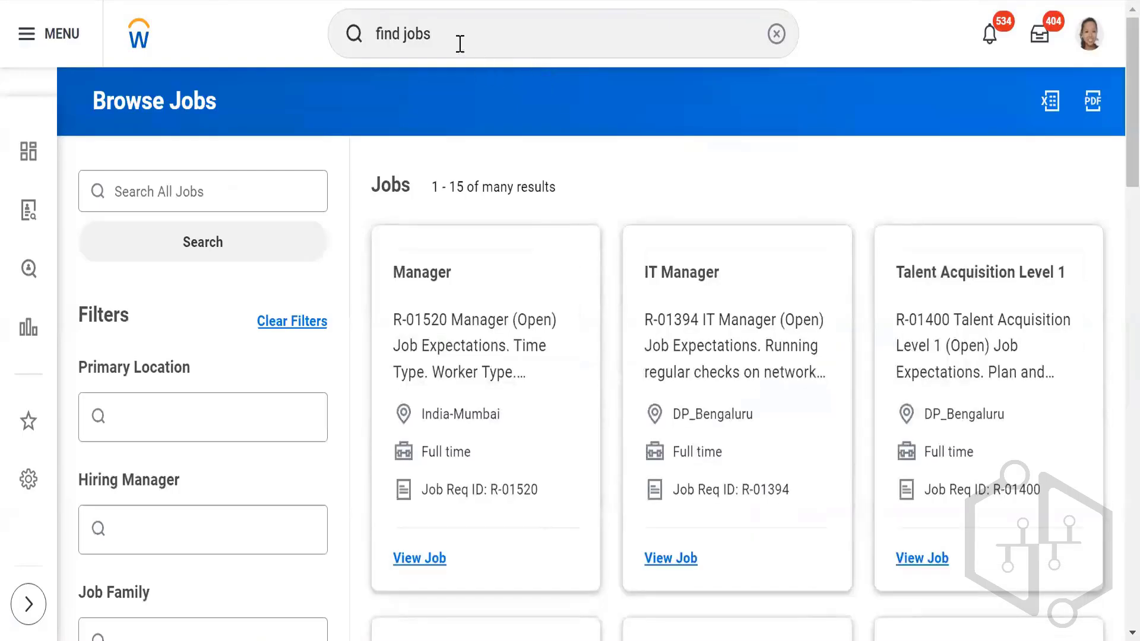
# Search for "start proxy" and open the Start Proxy task
pyautogui.click(347, 33)
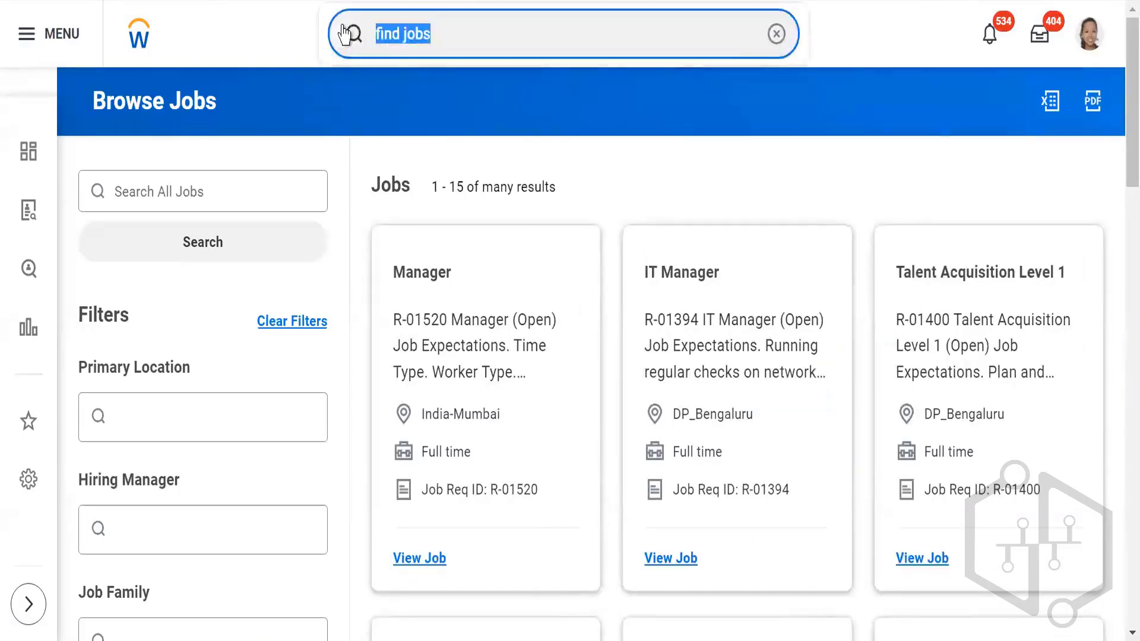
pyautogui.write('tsar')
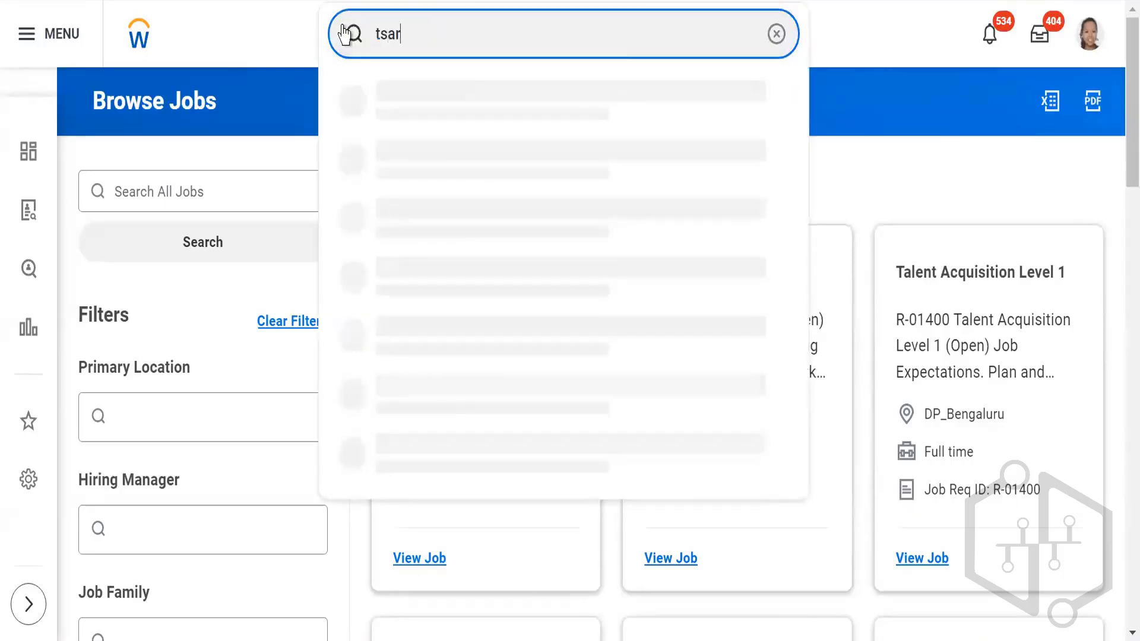
pyautogui.press('BackSpace')
pyautogui.press('BackSpace')
pyautogui.press('BackSpace')
pyautogui.write('start proxy')
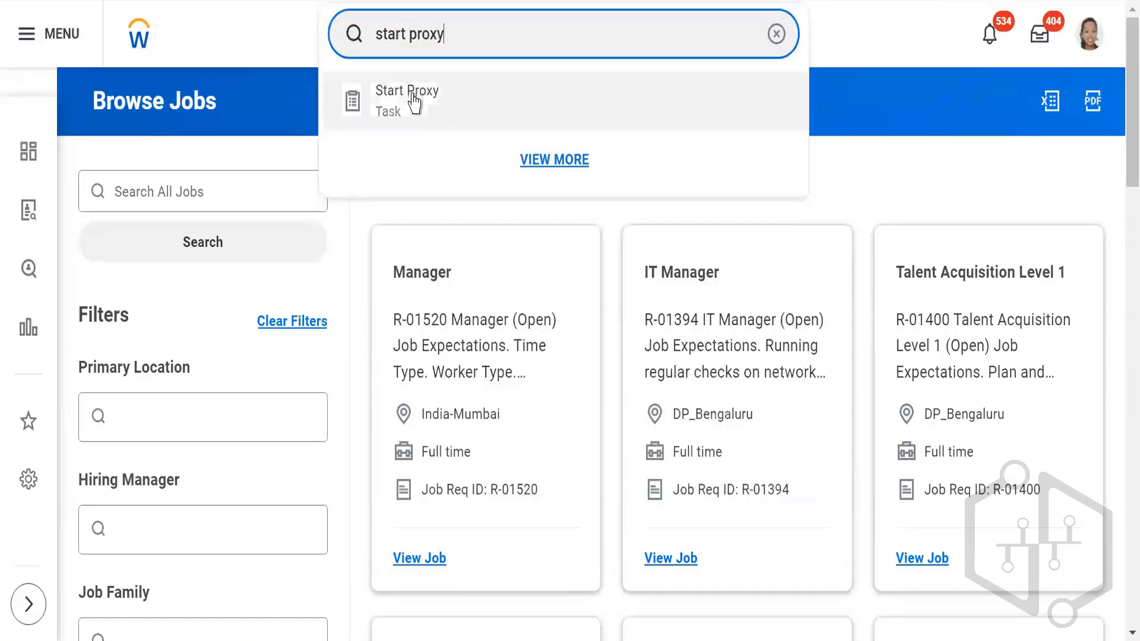
pyautogui.click(414, 95)
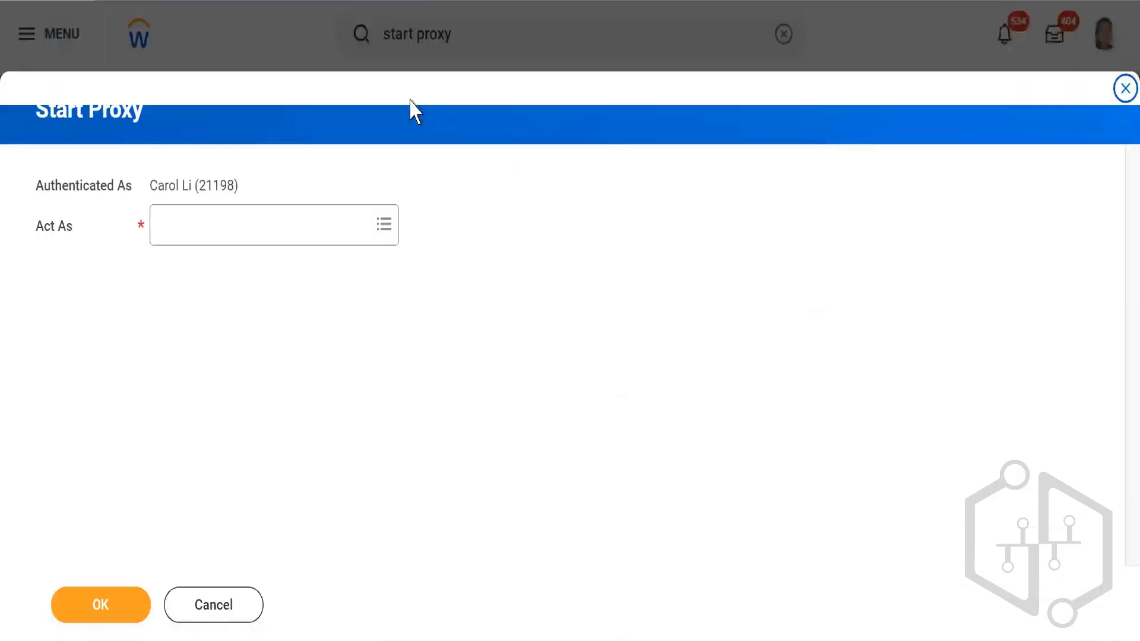
# Set Act As to the Vice President, Human Resources worker and start the proxy session
pyautogui.click(268, 236)
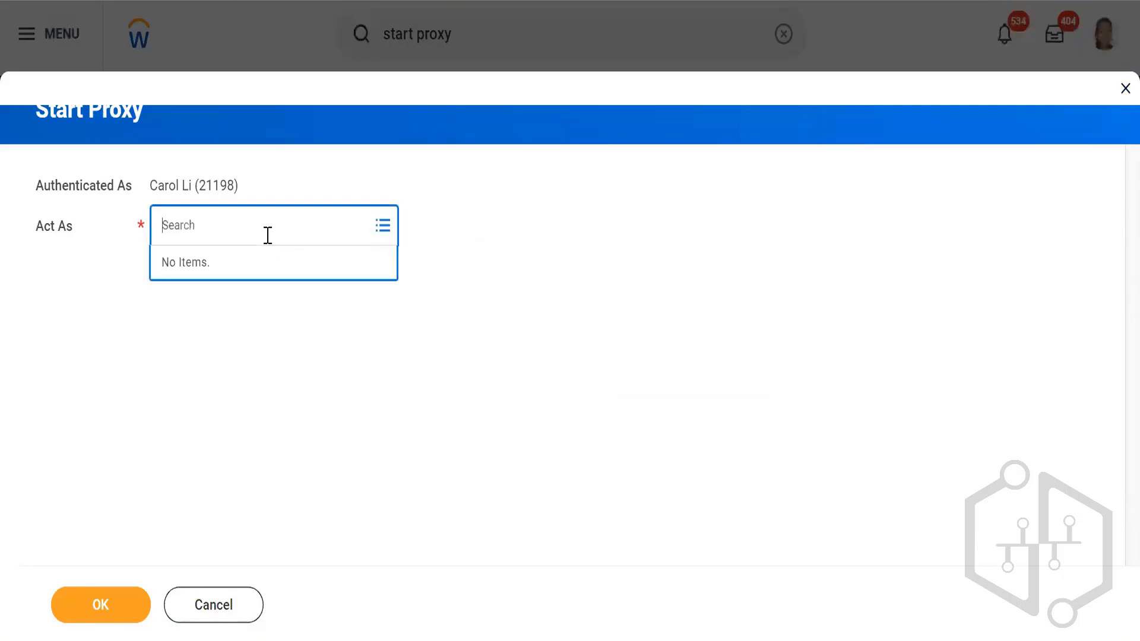
pyautogui.write('LOgan')
pyautogui.press('Return')
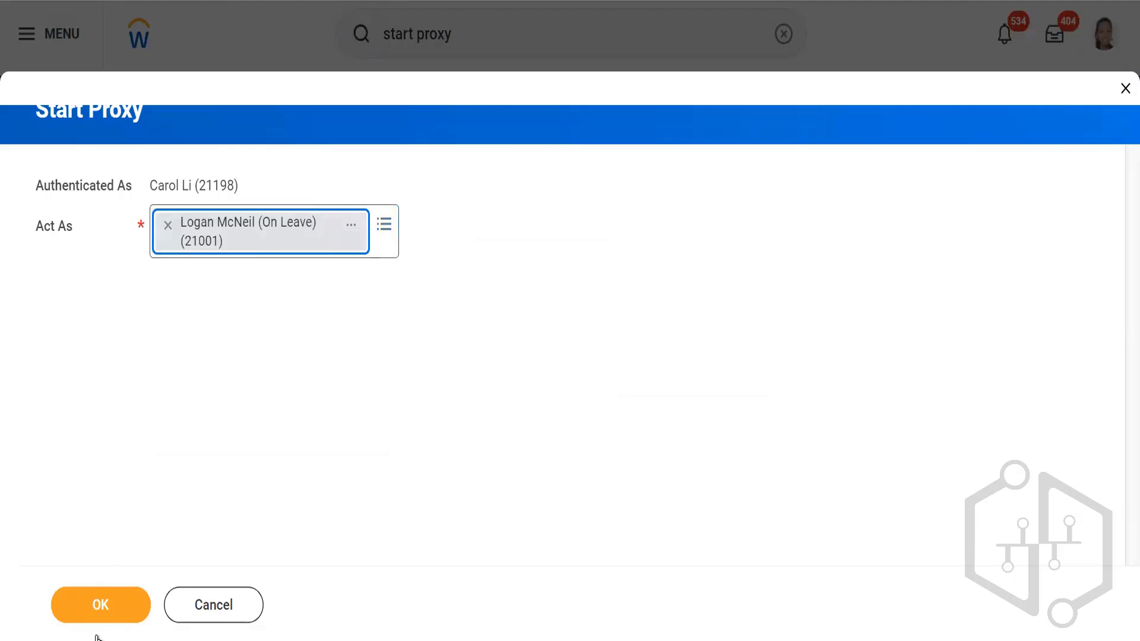
pyautogui.click(95, 608)
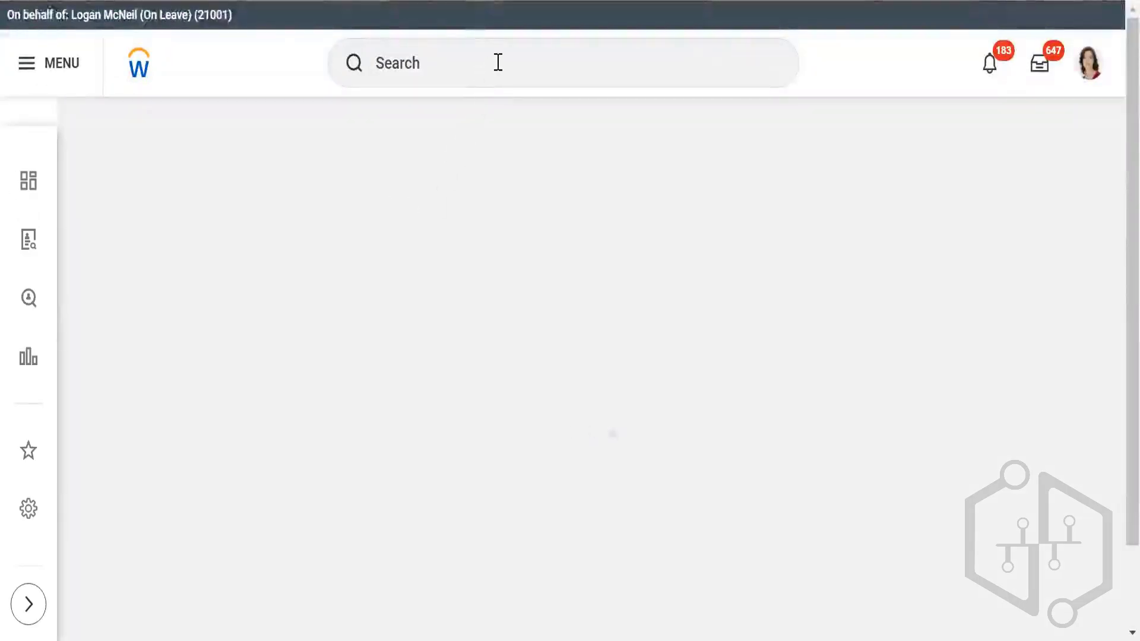
# On behalf of the proxied worker, search for "find jobs", run the Find Jobs report and open the Manager posting
pyautogui.click(490, 67)
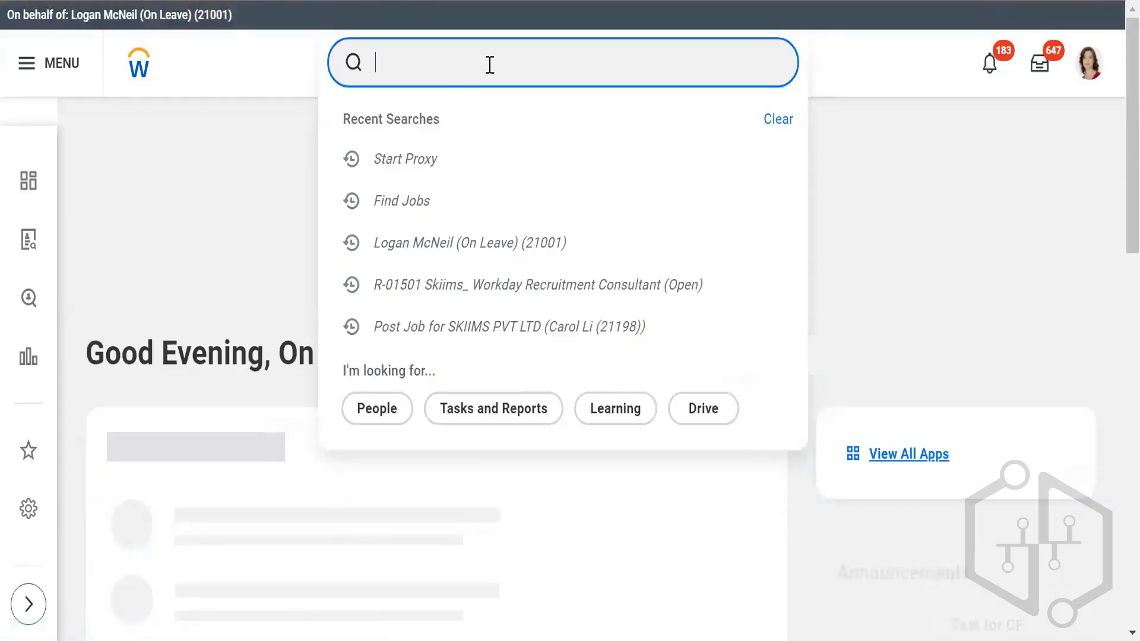
pyautogui.write('find ')
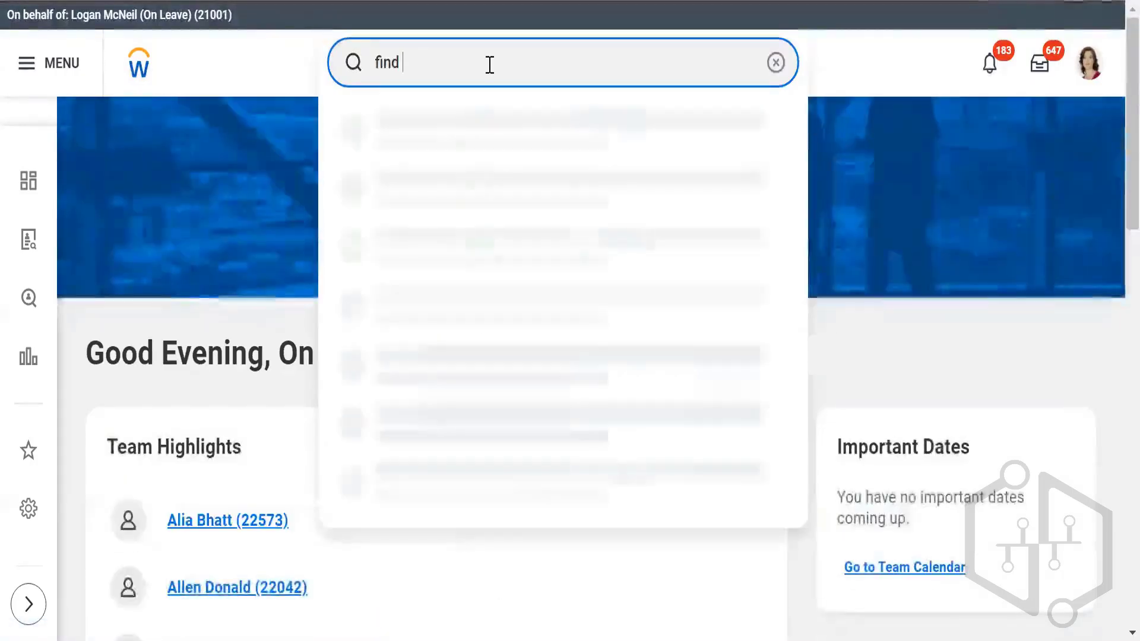
pyautogui.write('jobs')
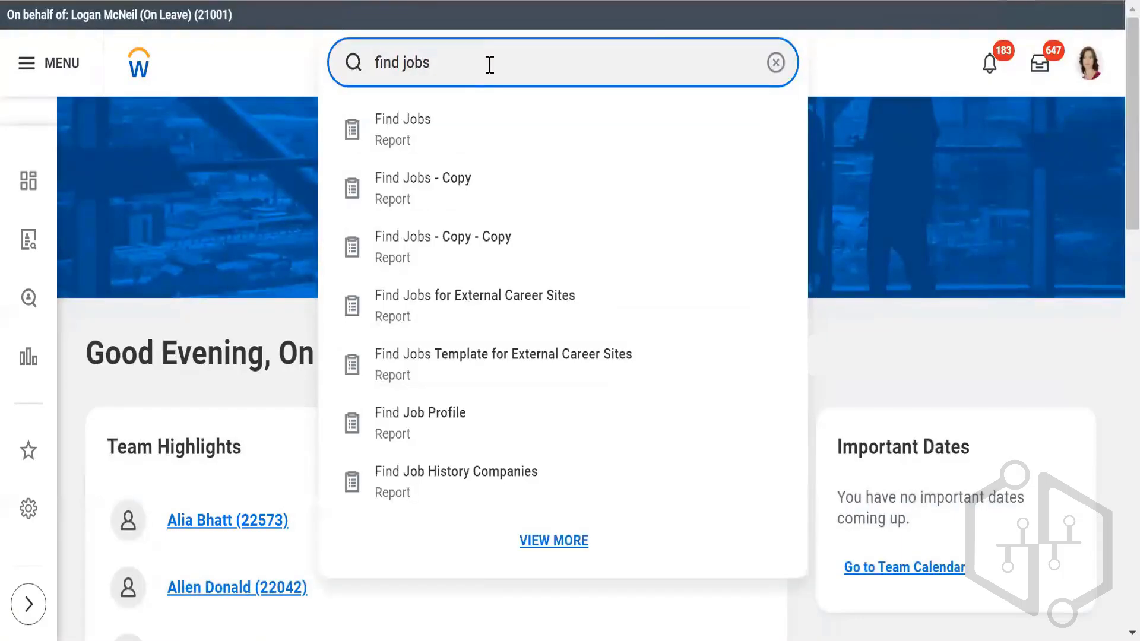
pyautogui.click(413, 147)
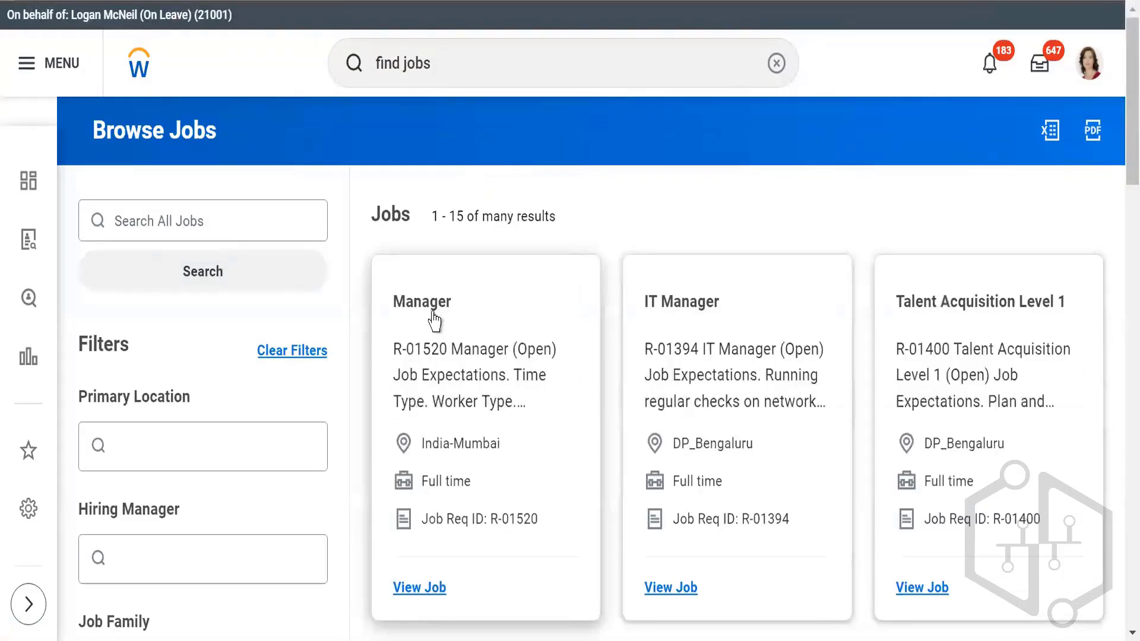
pyautogui.click(432, 309)
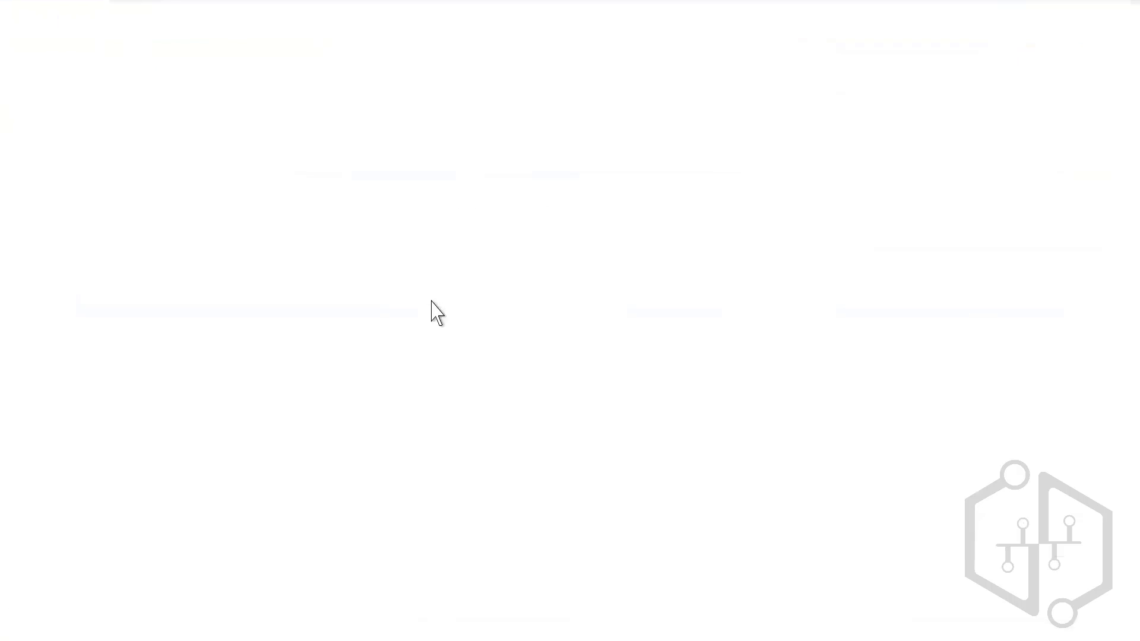